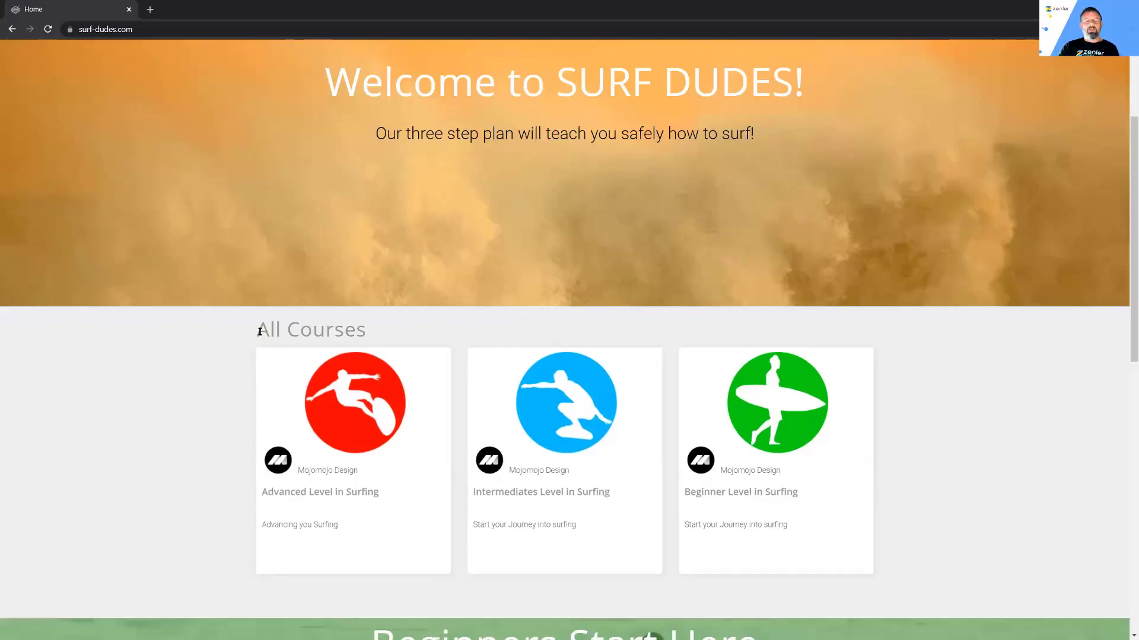
Step: Open the Beginner Level in Surfing course page and note its not-open-for-enrollment notice
drag(259, 331, 401, 325)
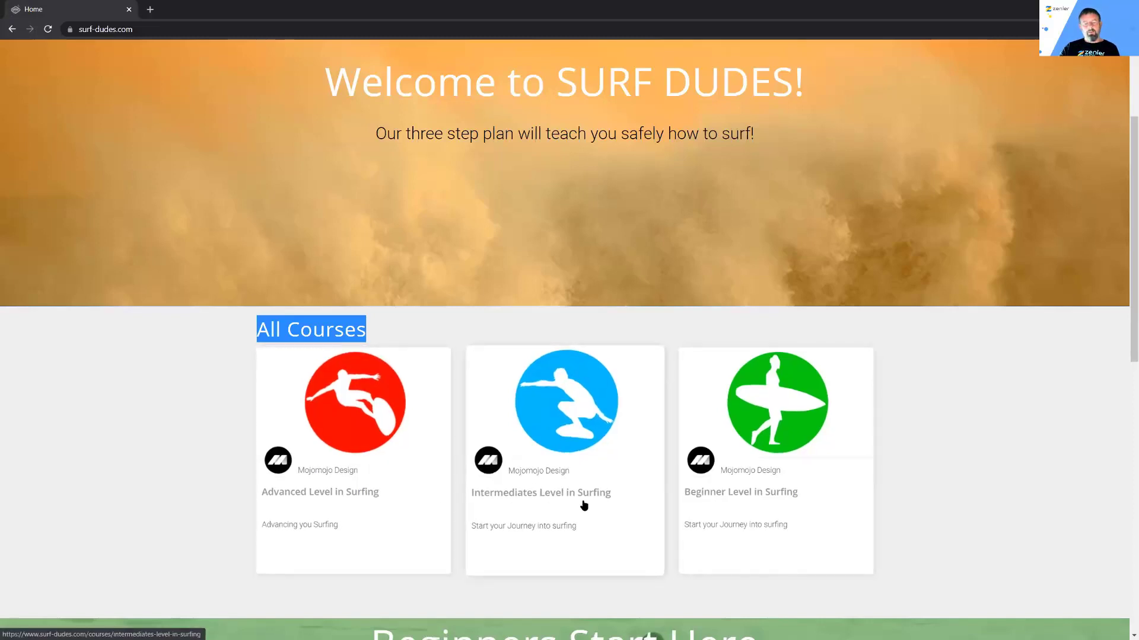
click(763, 414)
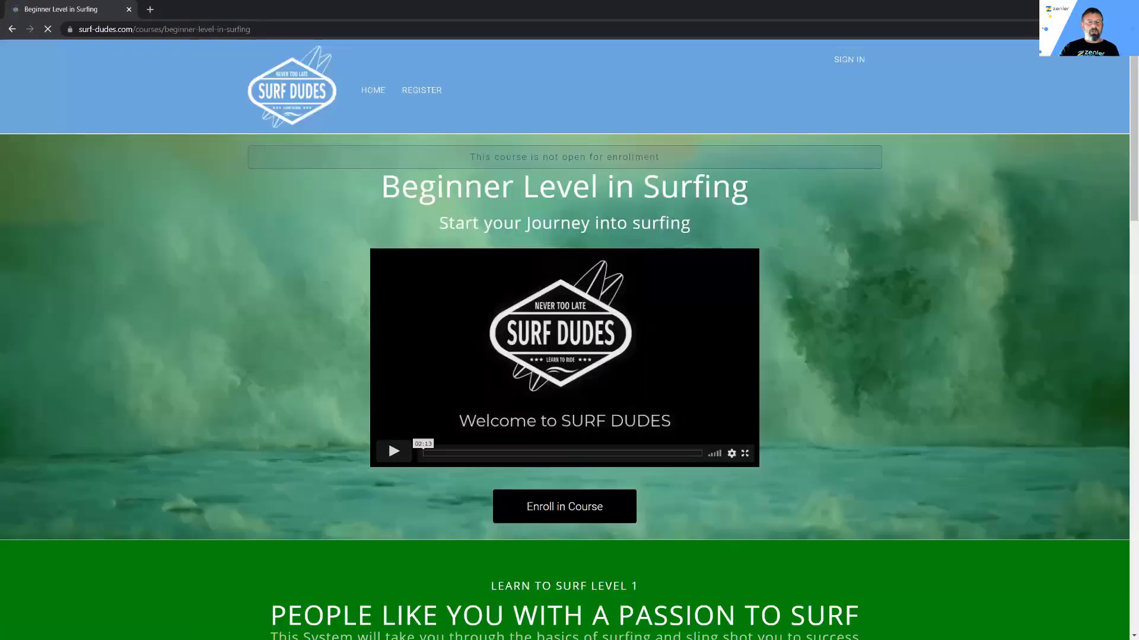
drag(472, 156, 674, 153)
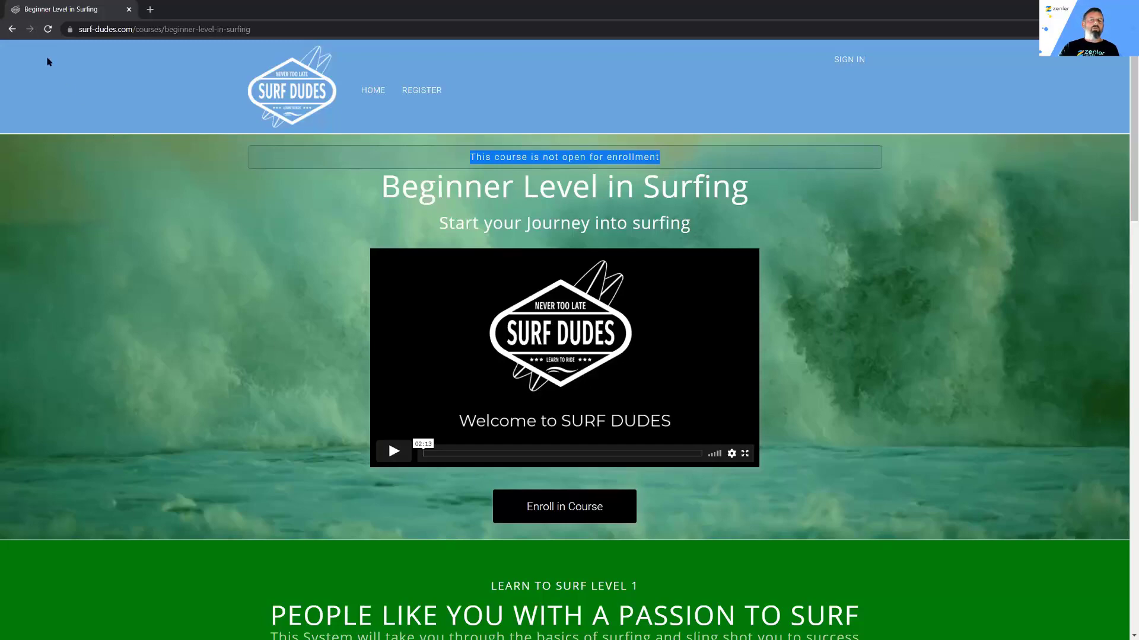
click(12, 29)
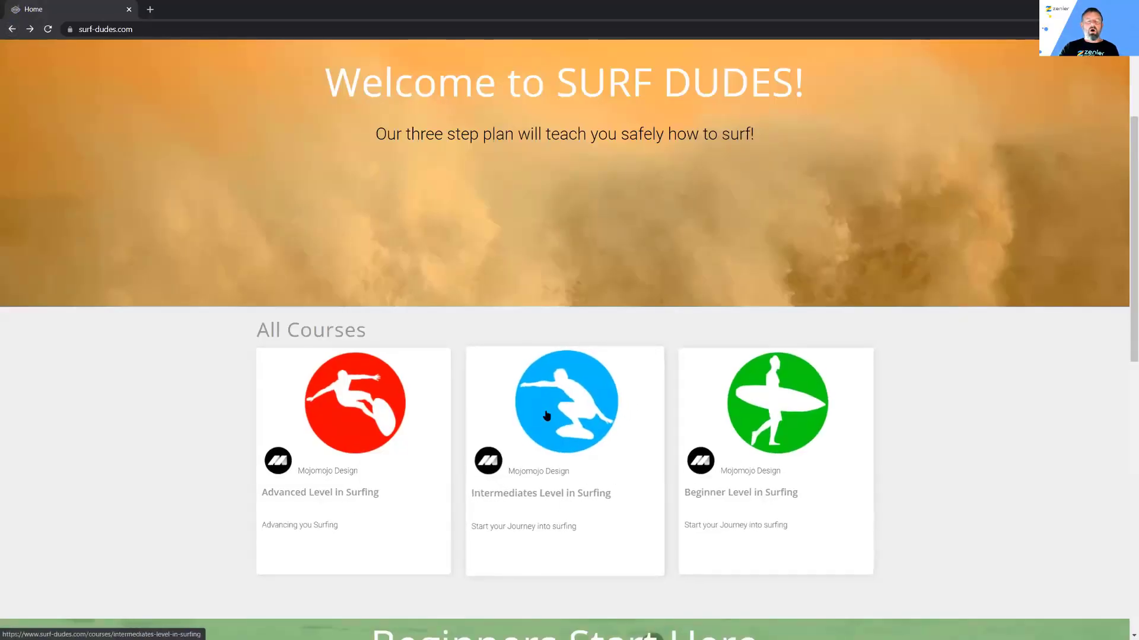
Step: Reopen the Beginner course, scroll to Course Pricing and try to enroll
click(770, 435)
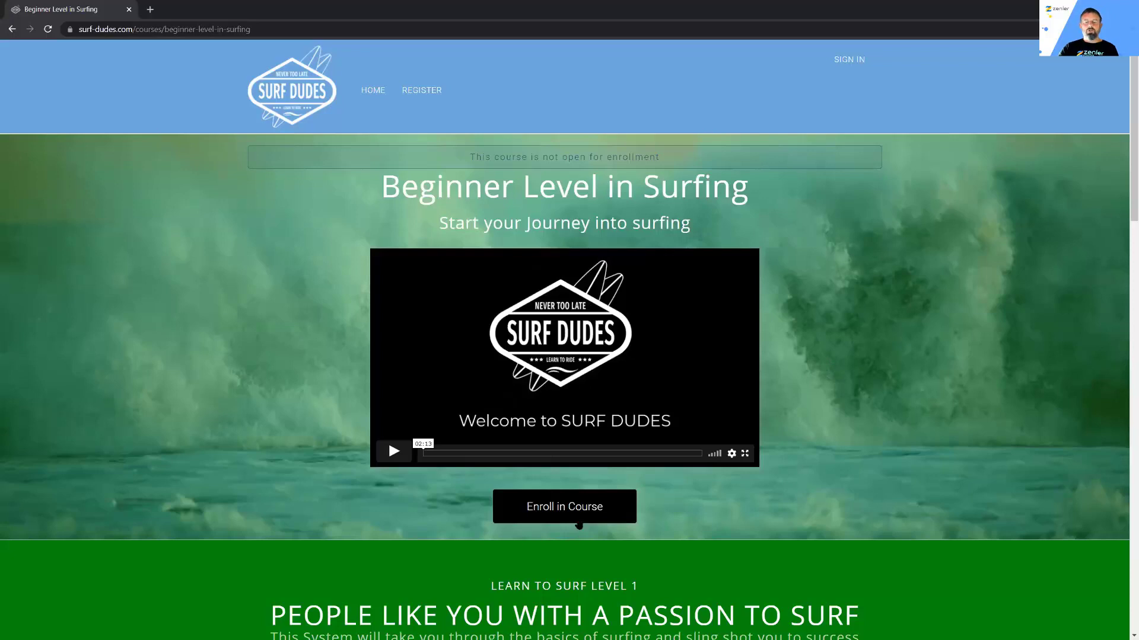
click(568, 510)
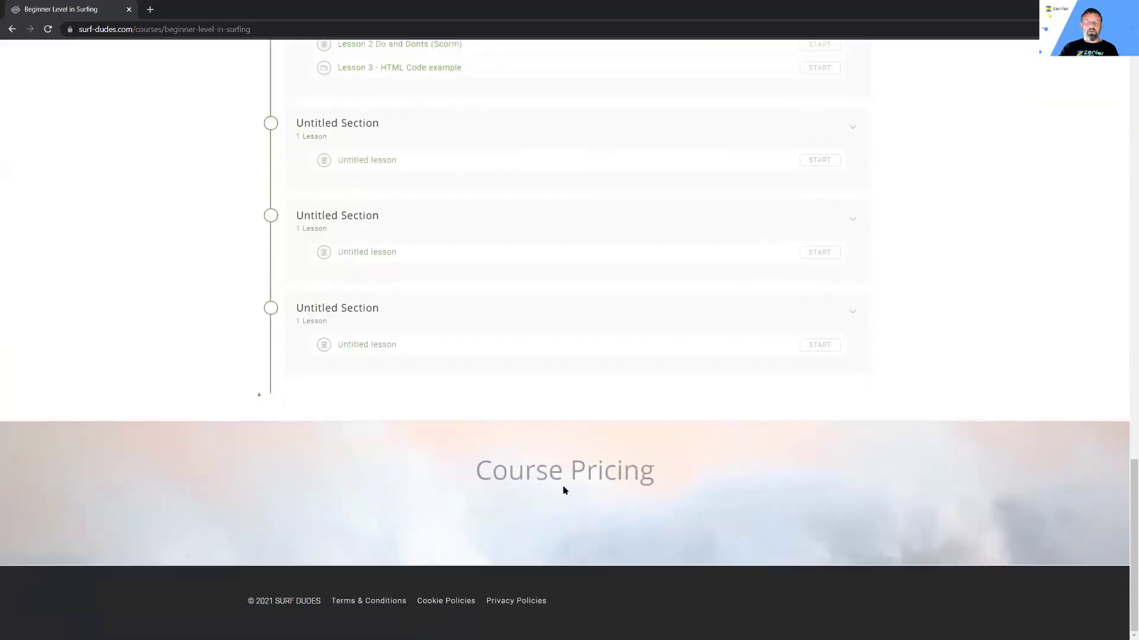
scroll(598, 483, up, 15)
scroll(600, 480, up, 10)
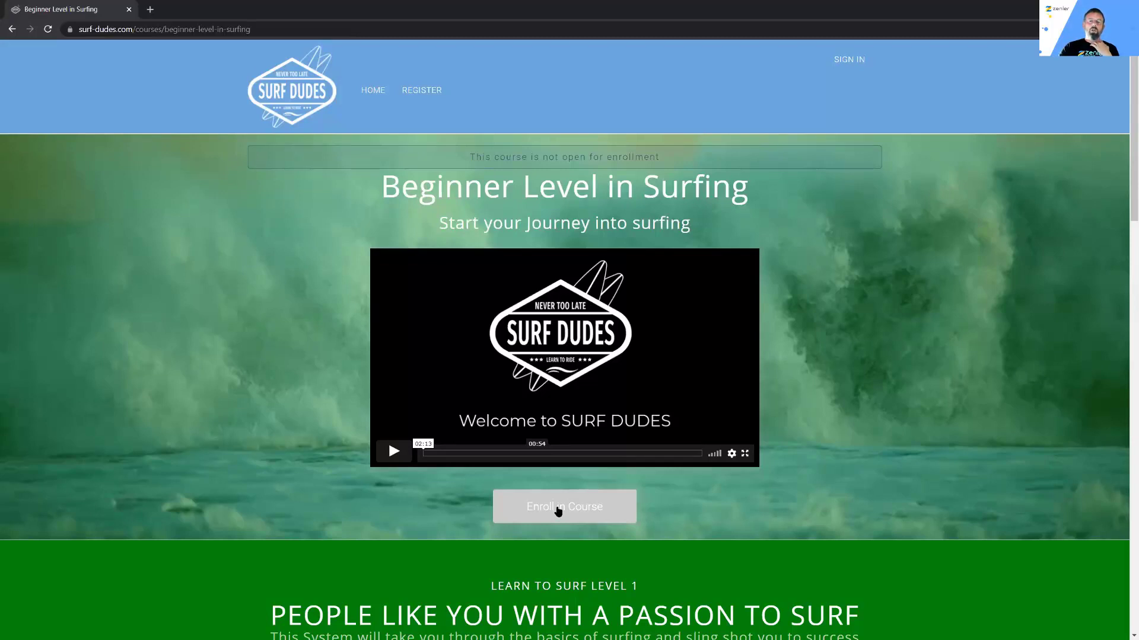
click(558, 511)
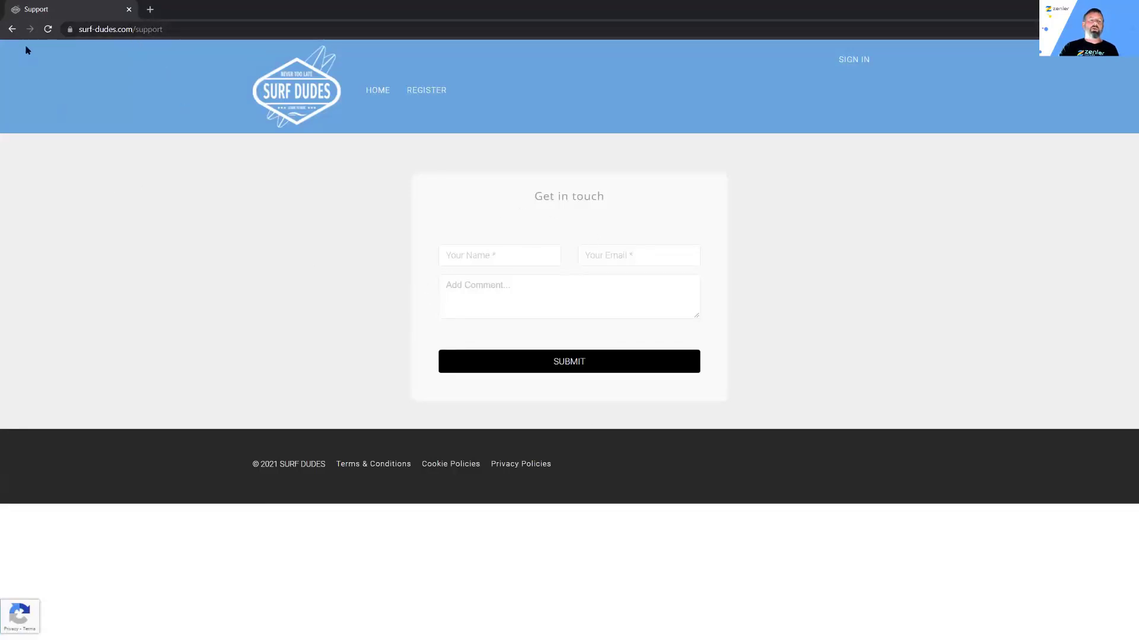
Step: Return to the Beginner Level in Surfing course page and review its sections and curriculum
click(13, 29)
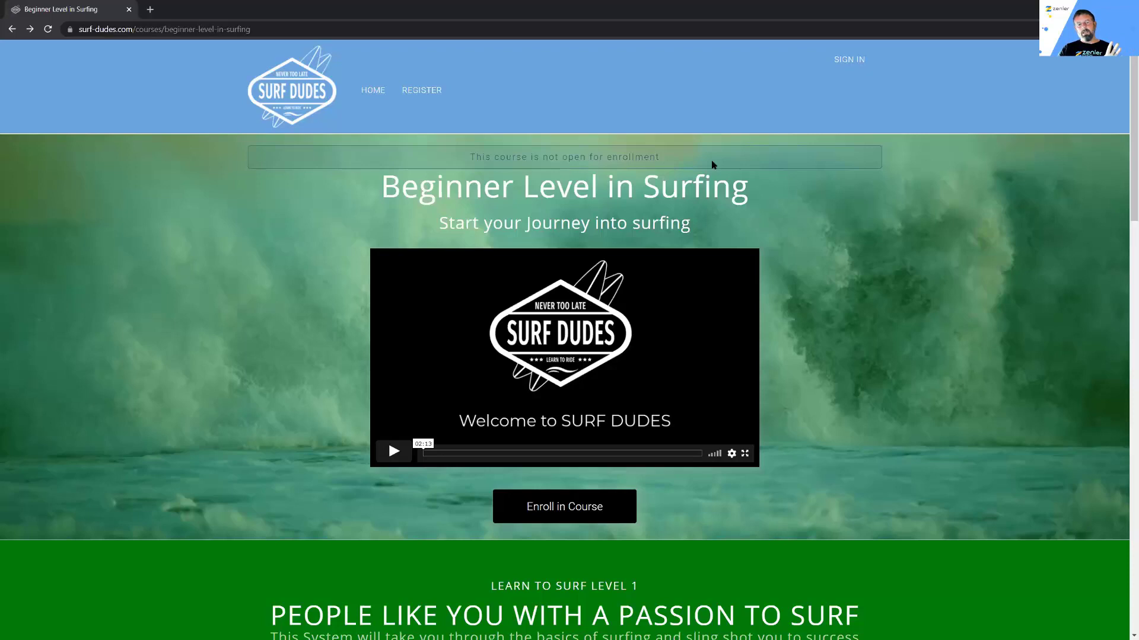
scroll(862, 426, down, 3)
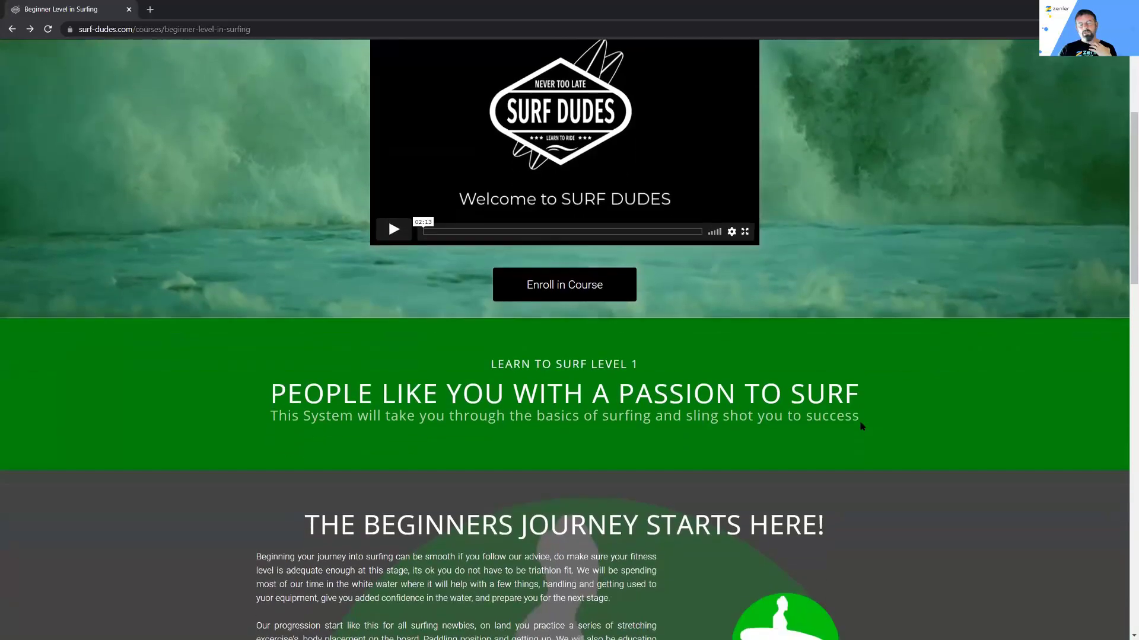
scroll(862, 426, up, 3)
scroll(862, 426, down, 2)
scroll(862, 426, down, 12)
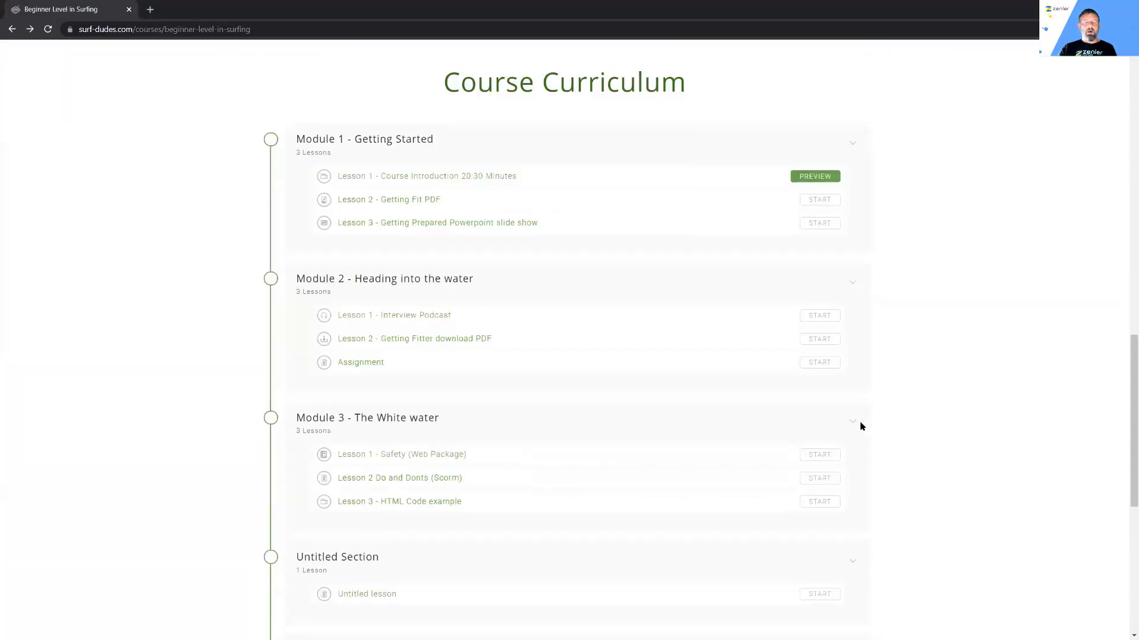
scroll(862, 426, up, 8)
scroll(860, 426, up, 2)
scroll(860, 426, down, 15)
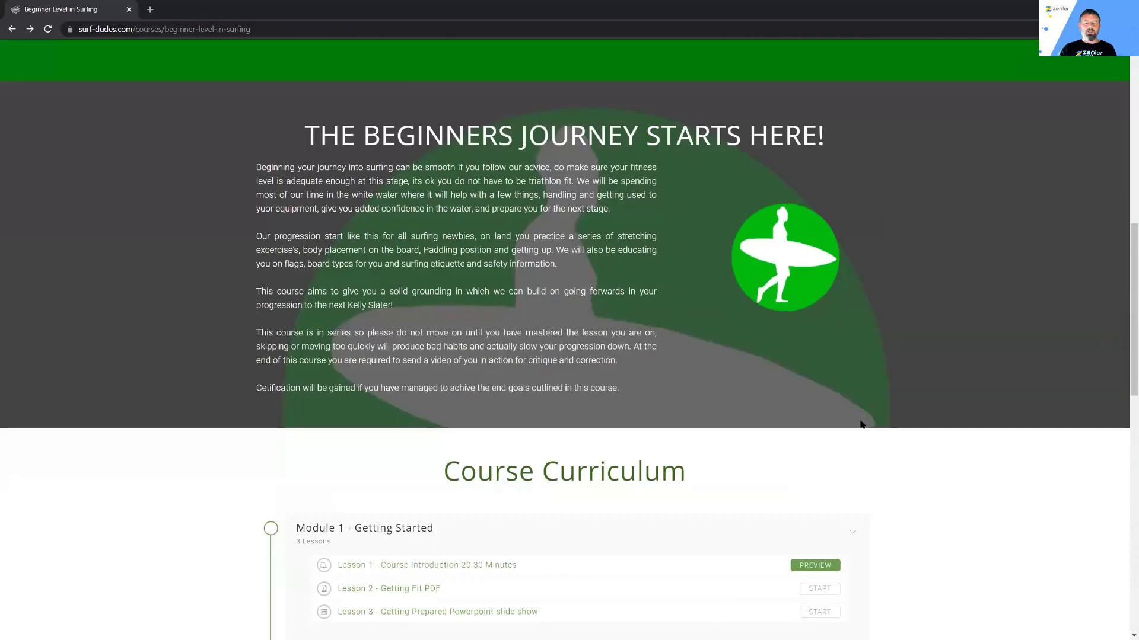
scroll(915, 468, up, 15)
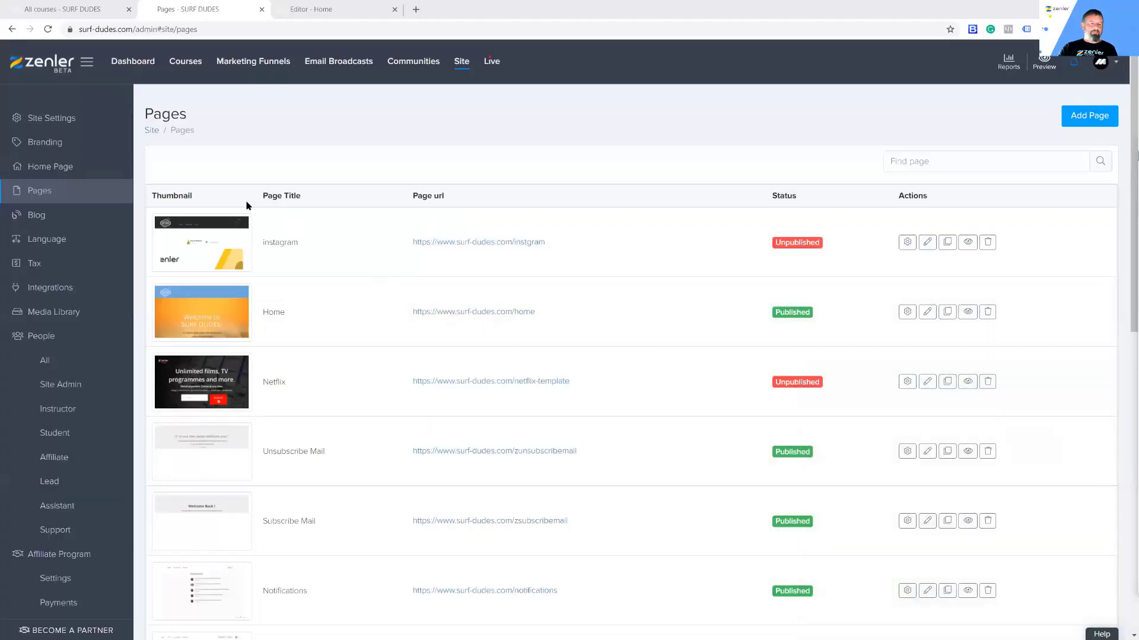
Step: Close the Home page editor and duplicate the Beginner Level in Surfing course from All courses
click(329, 9)
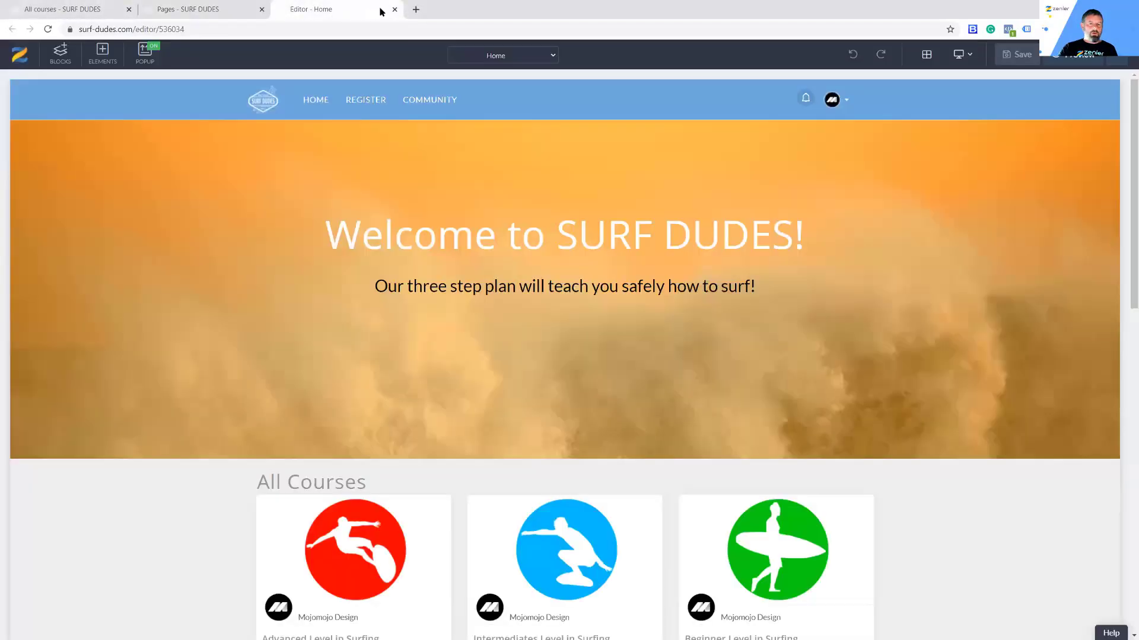
click(394, 9)
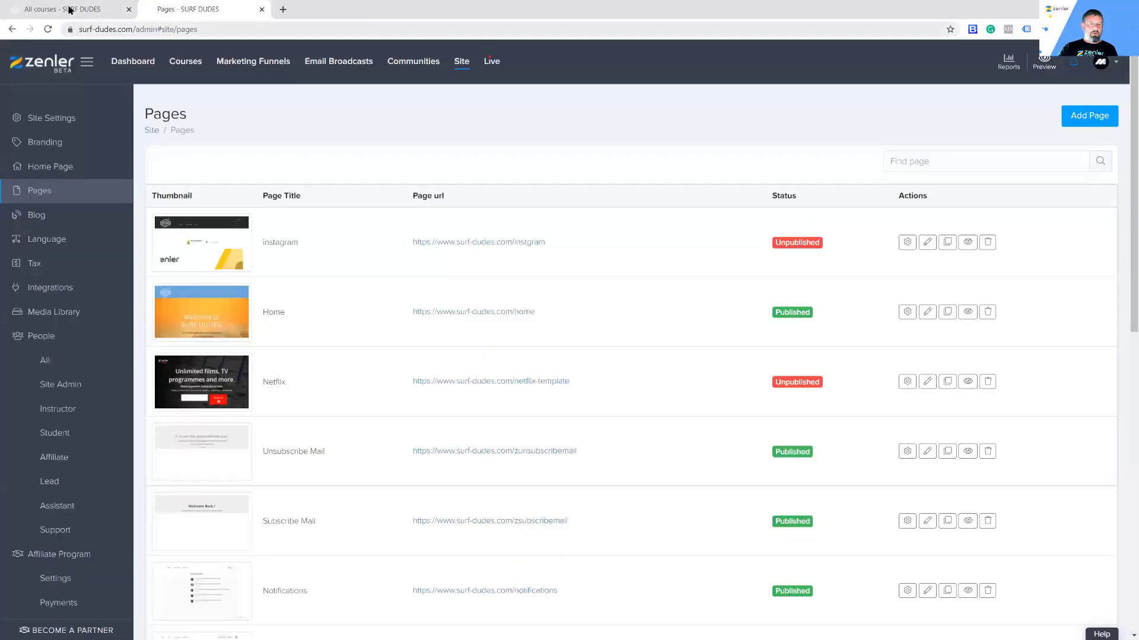
click(70, 9)
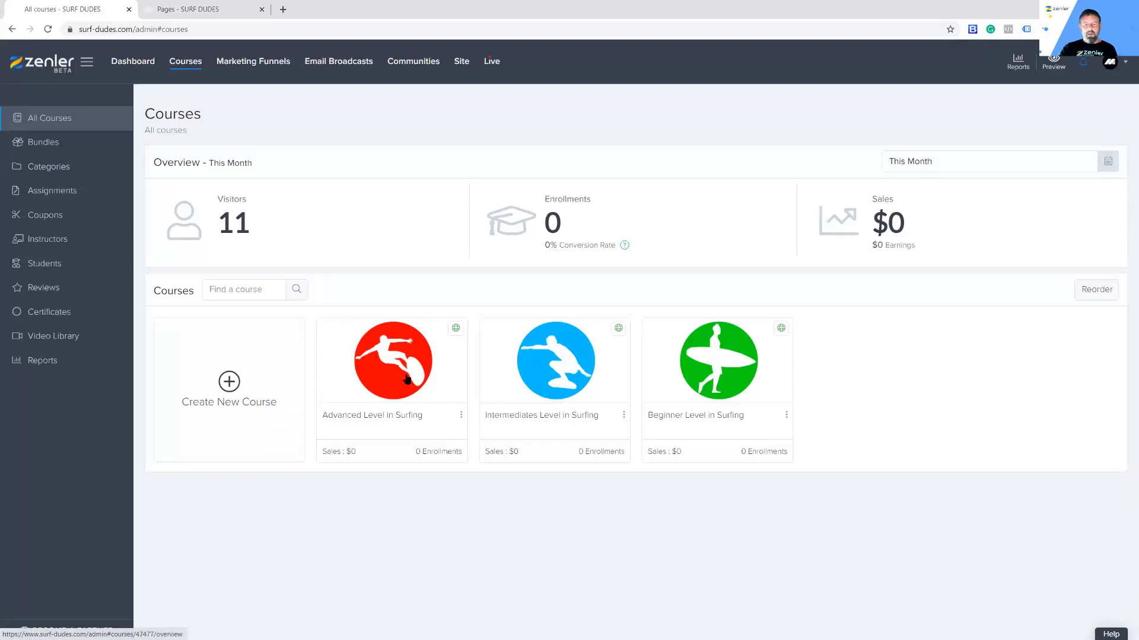
click(785, 417)
click(759, 437)
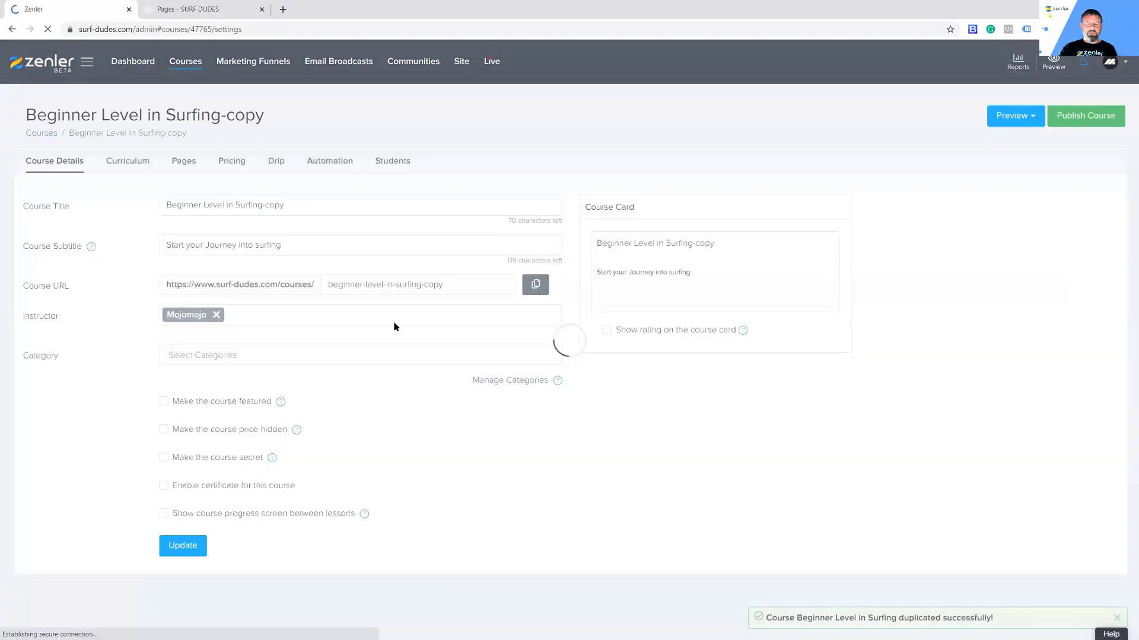
Step: Retitle the copy 'Surfing Membership Single Page', reuse it as the URL slug, and save
drag(292, 222, 147, 223)
text(Su)
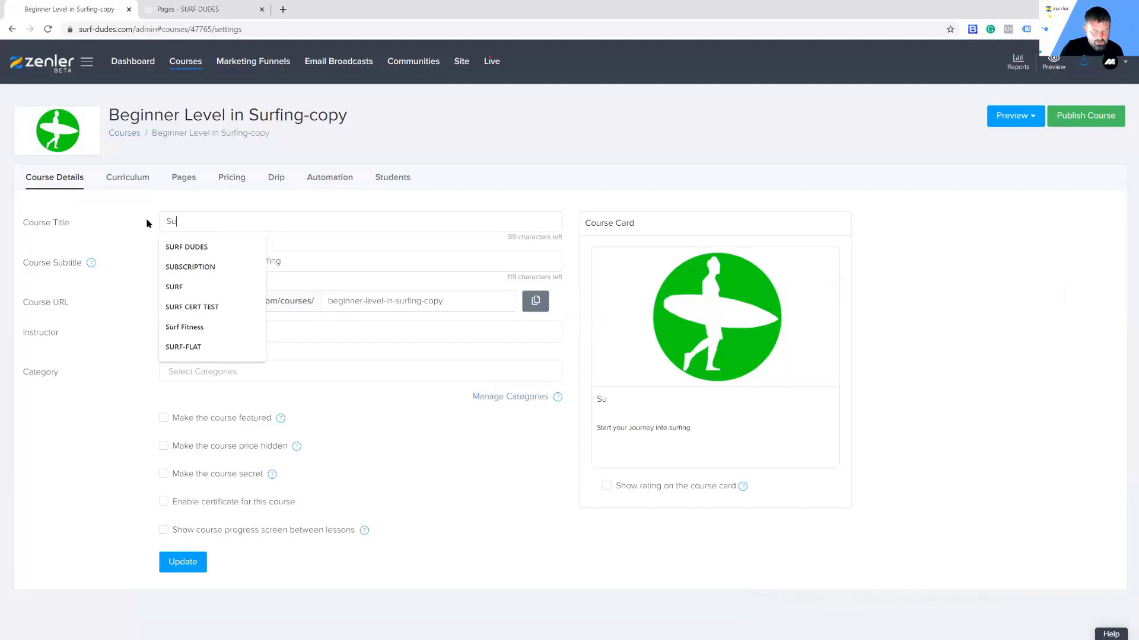
text(rfing M)
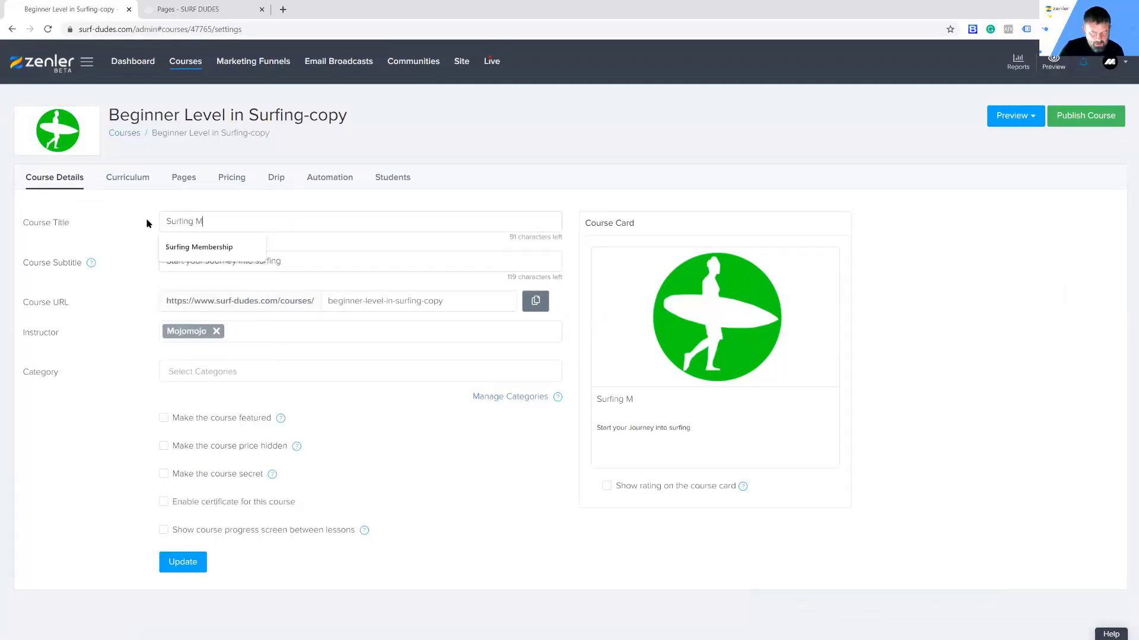
text(embership)
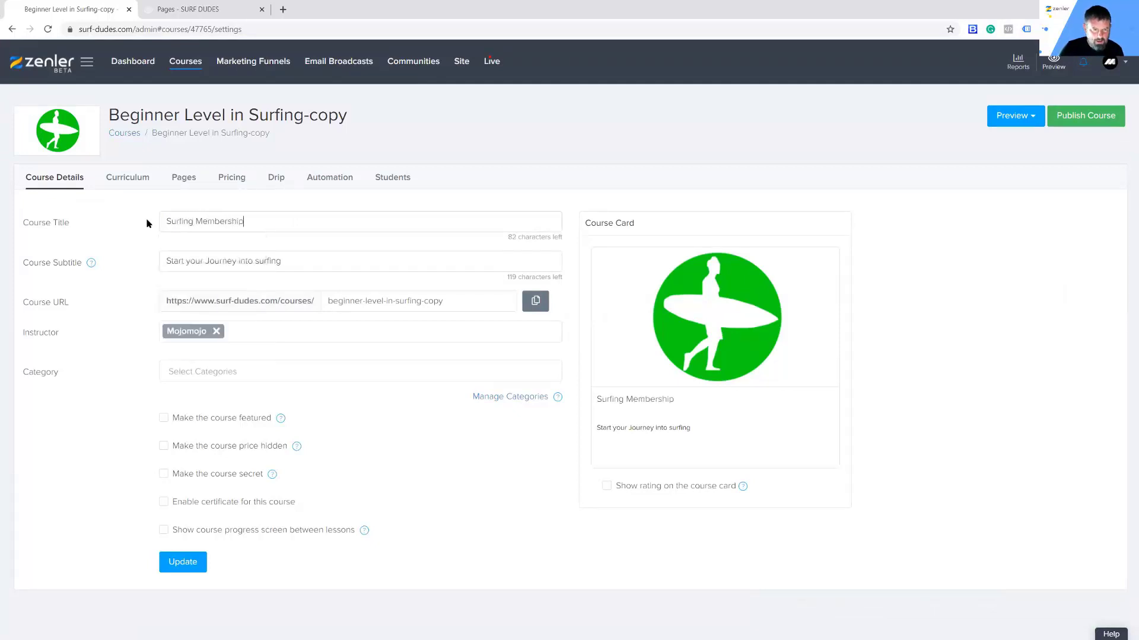
text( Singler p)
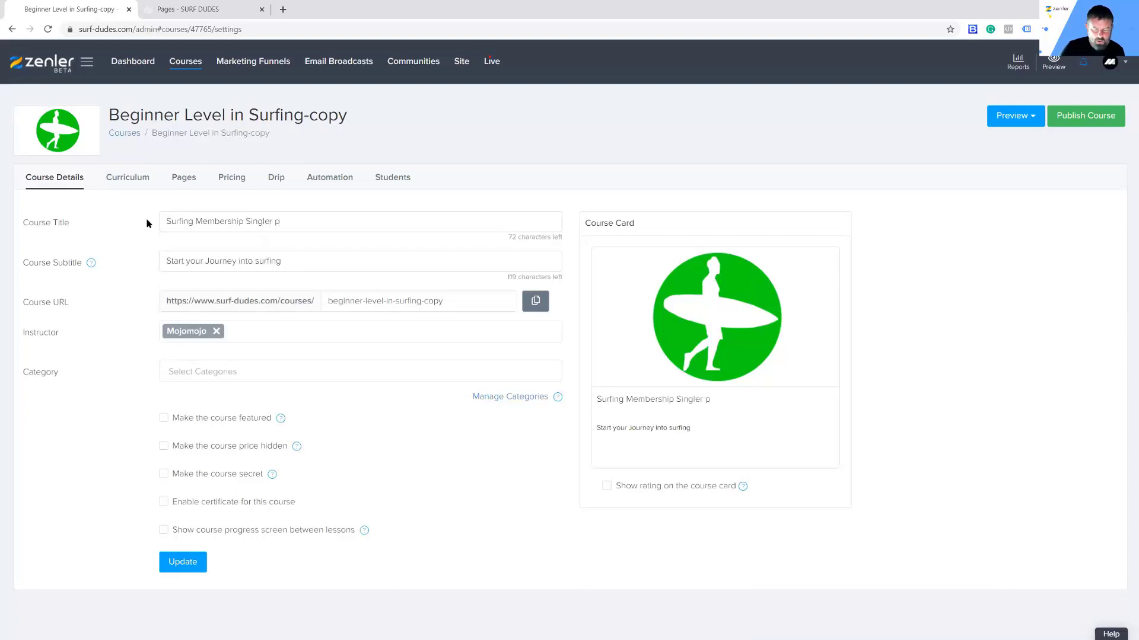
key(BackSpace)
text(Page)
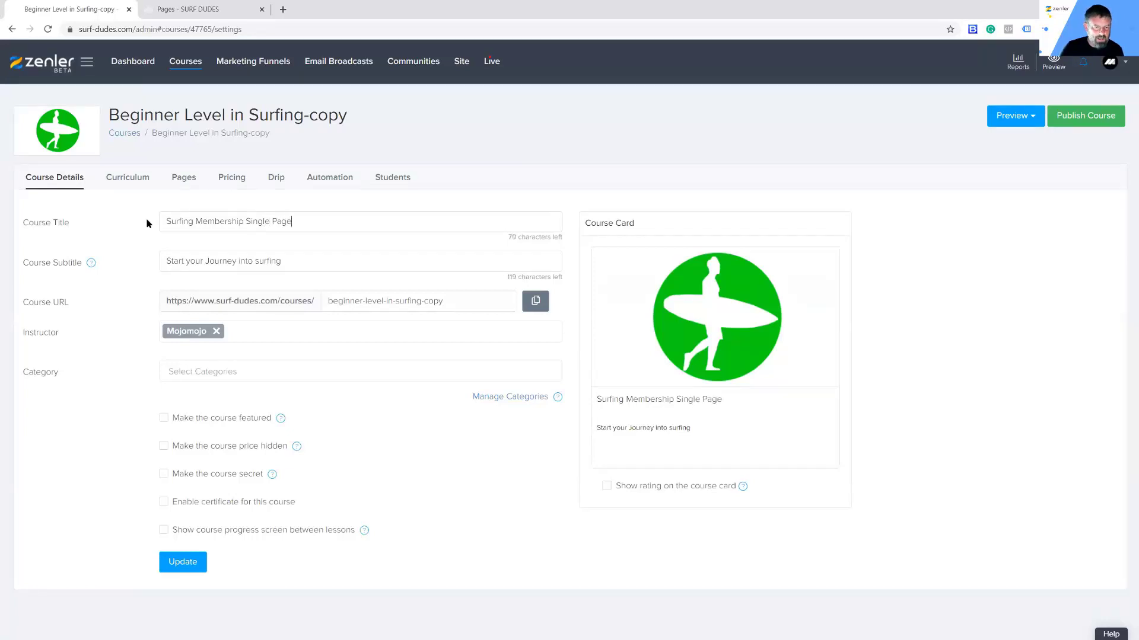
key(ctrl+a)
key(ctrl+c)
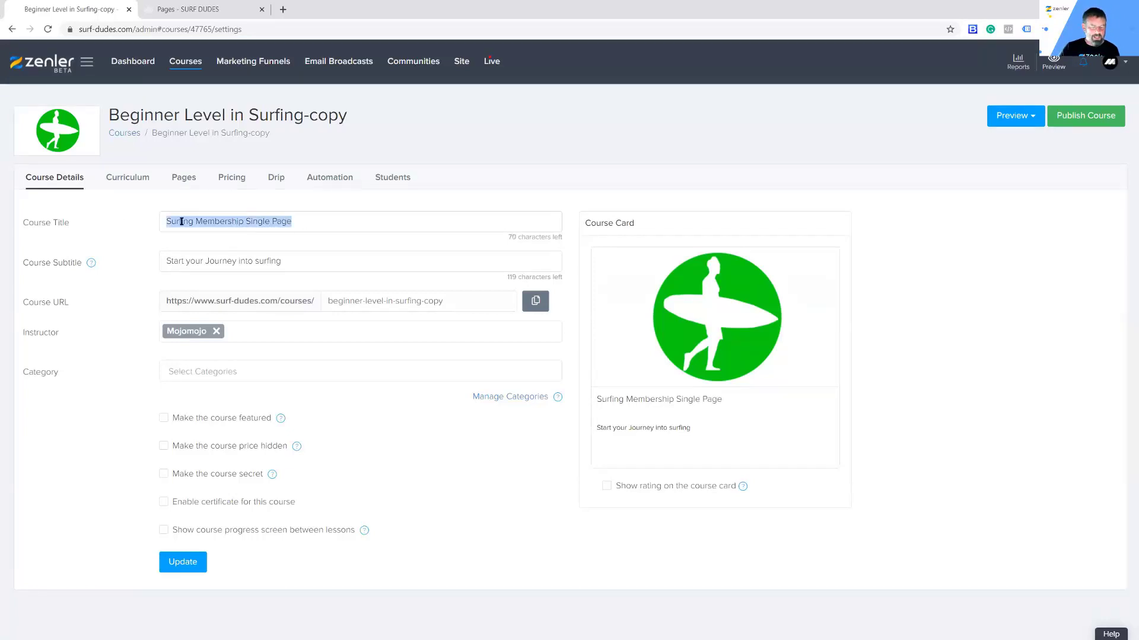
drag(447, 301, 337, 324)
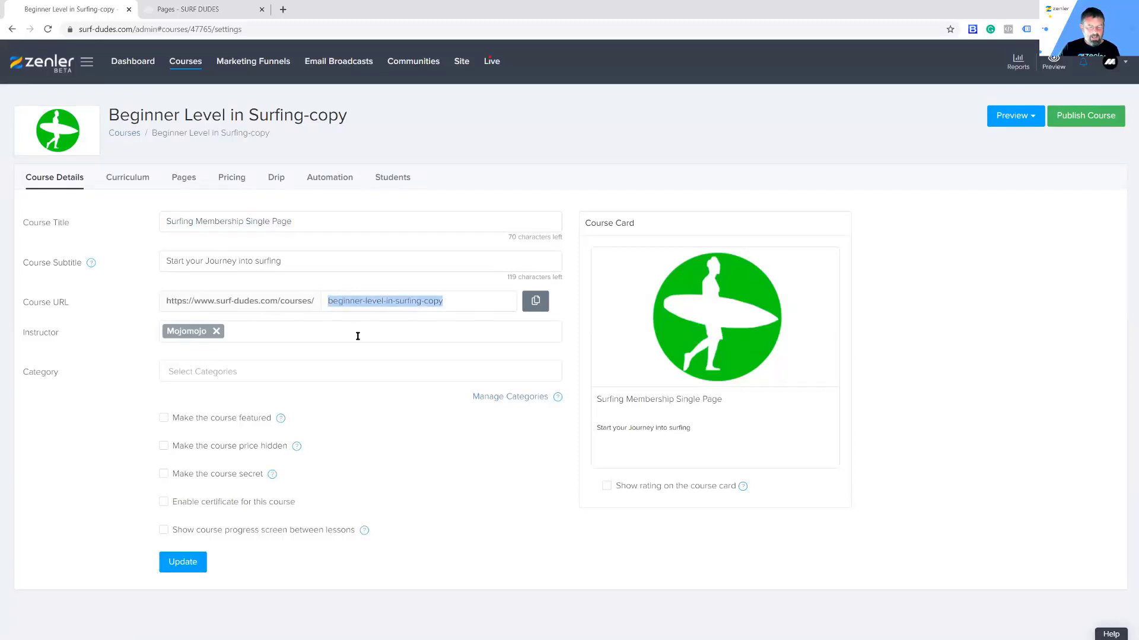
key(ctrl+v)
click(196, 566)
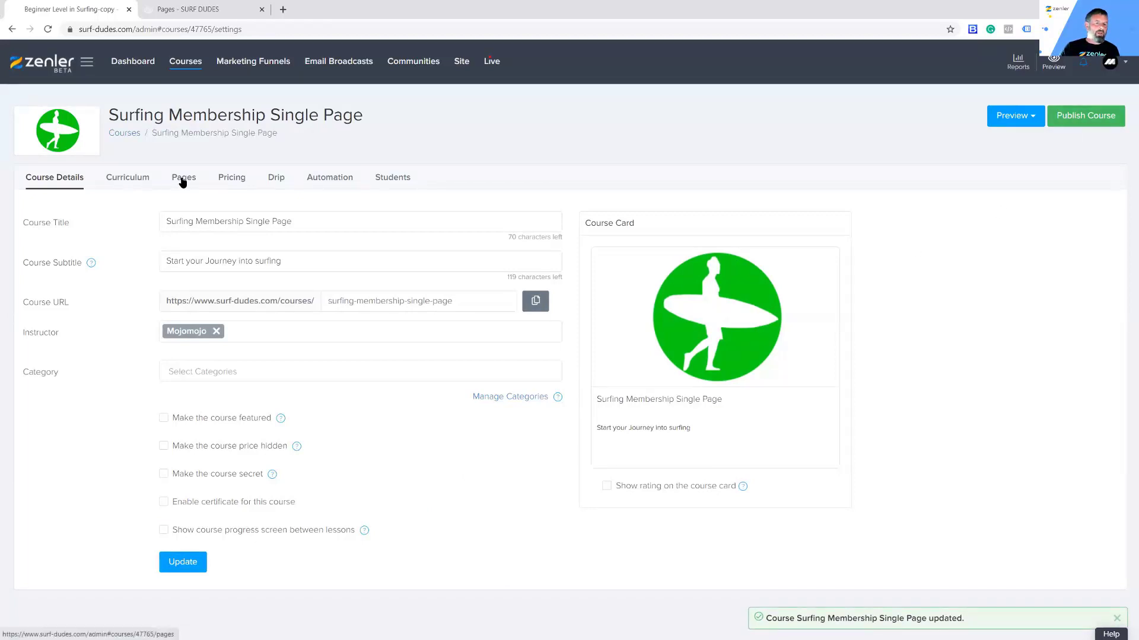
click(235, 178)
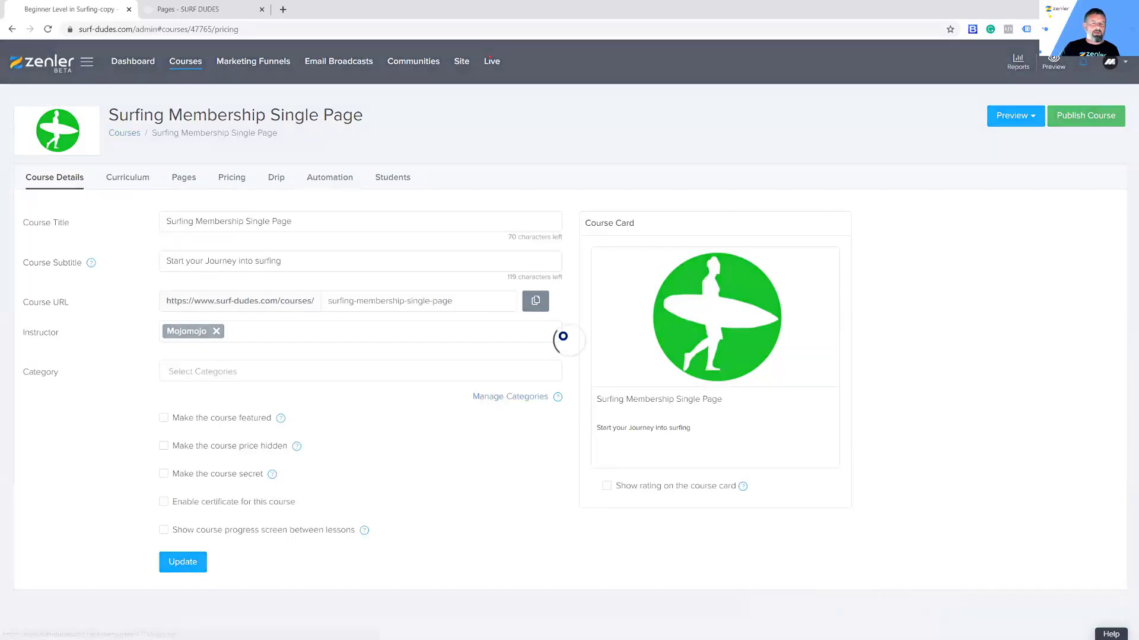
Step: Add a subscription pricing plan priced at 5 GBP
click(590, 398)
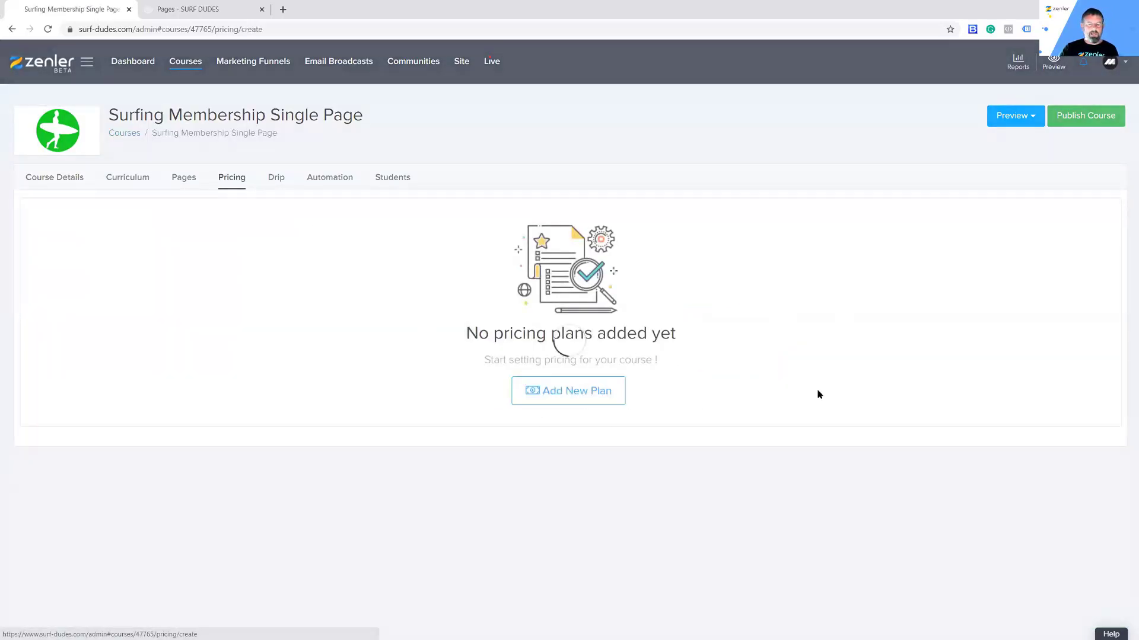
scroll(818, 394, down, 1)
click(704, 482)
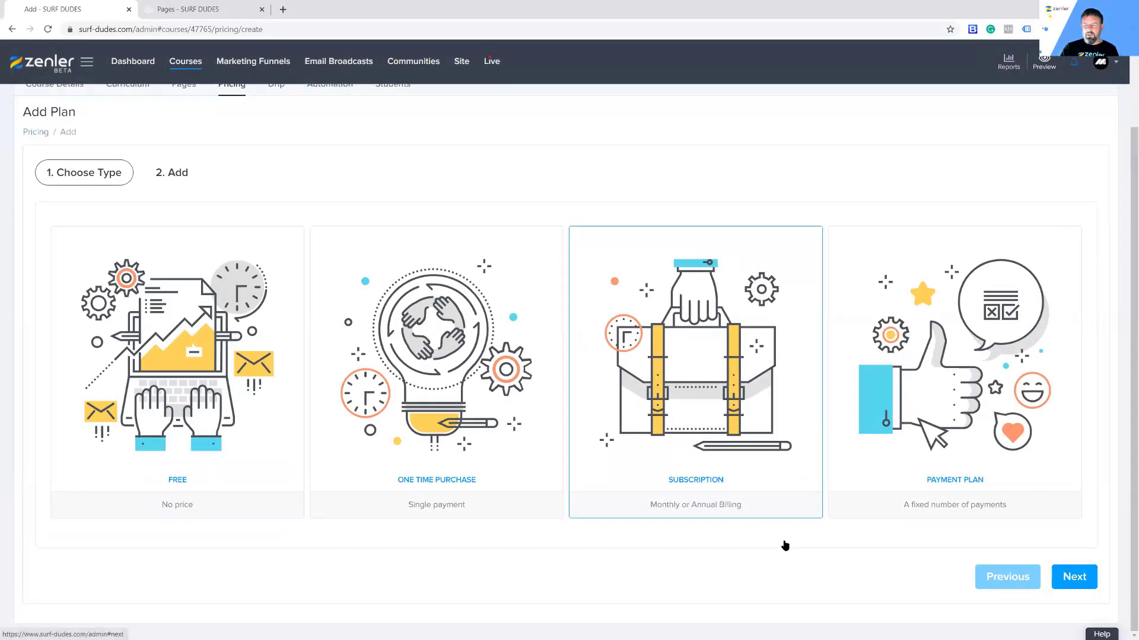
double_click(652, 458)
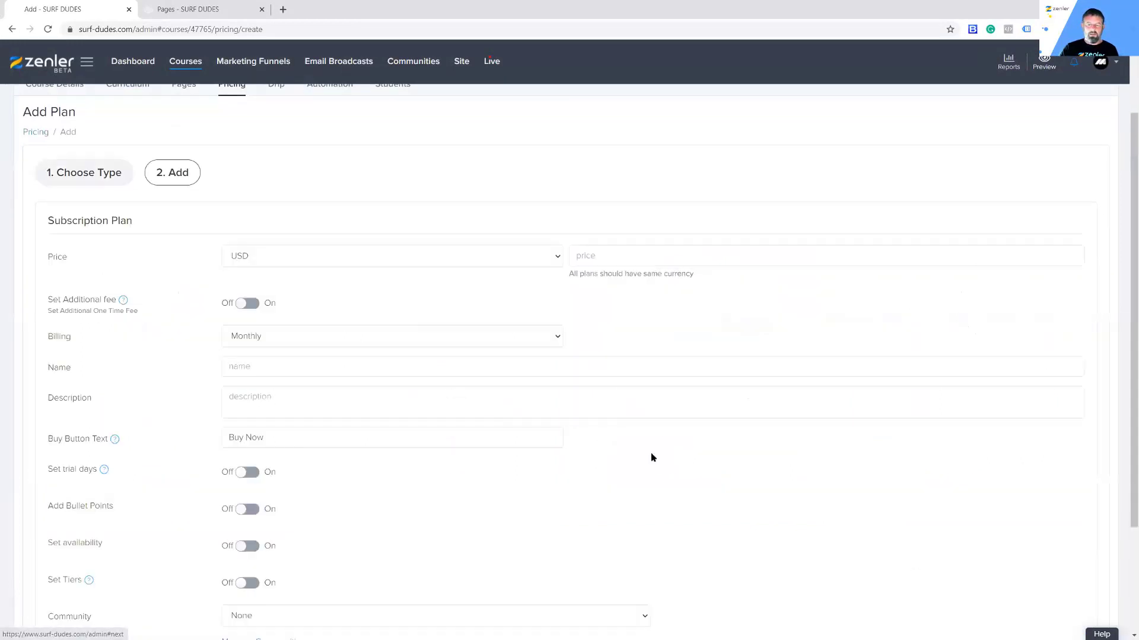
click(541, 259)
click(415, 328)
click(668, 257)
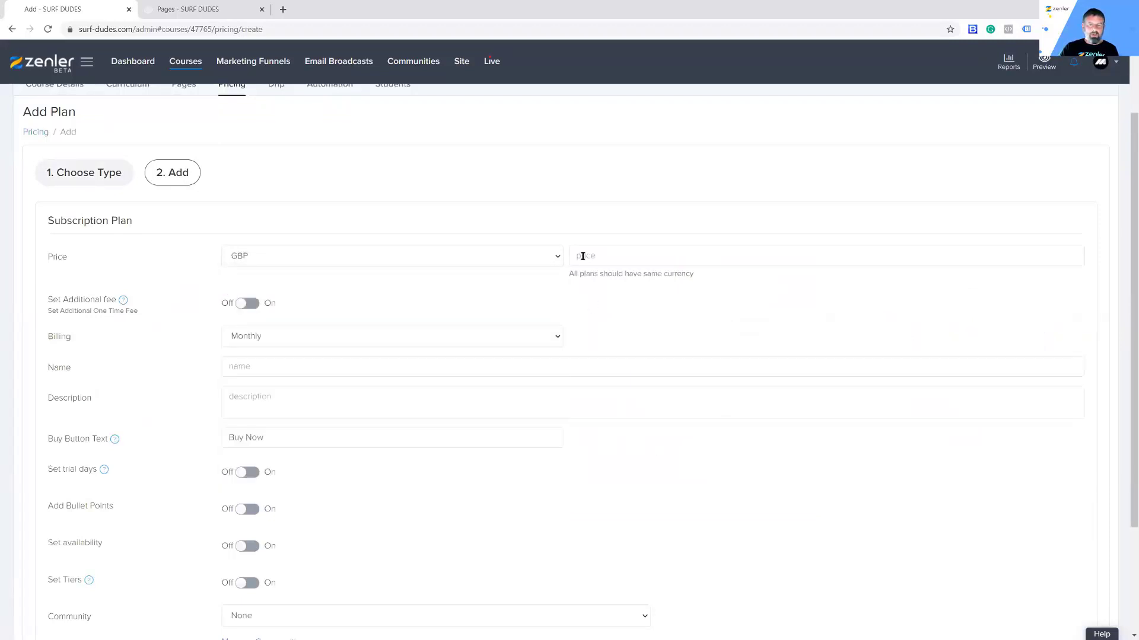
text(5)
click(748, 294)
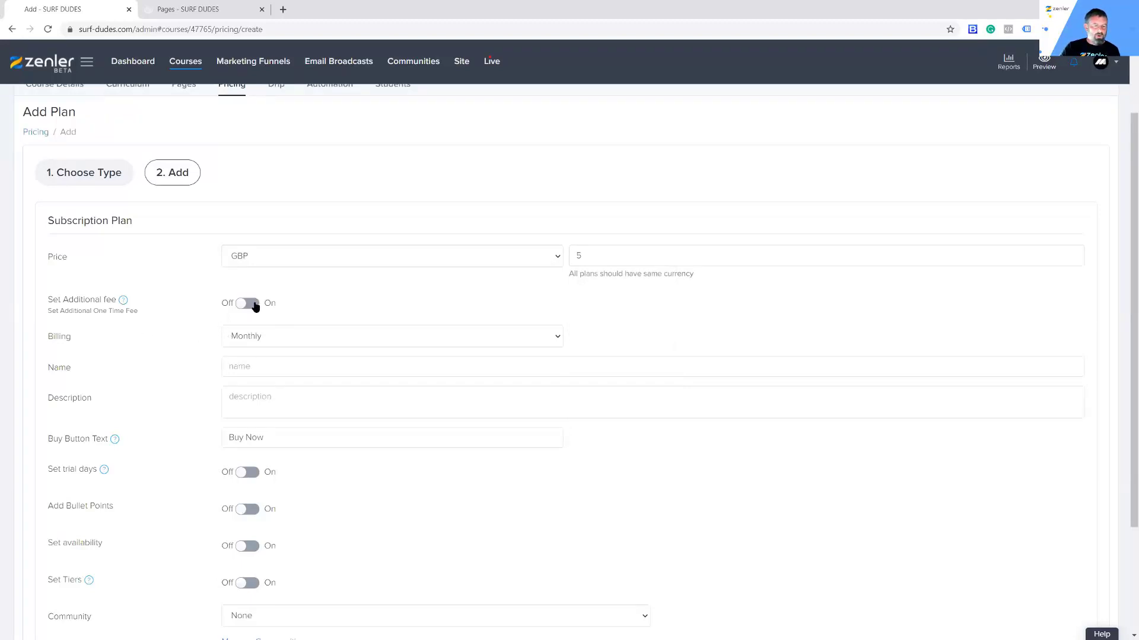
Step: Set the buy button text to SUBSCRIBE, name the plan MONTHLY PLAN, and save it
drag(44, 337, 118, 345)
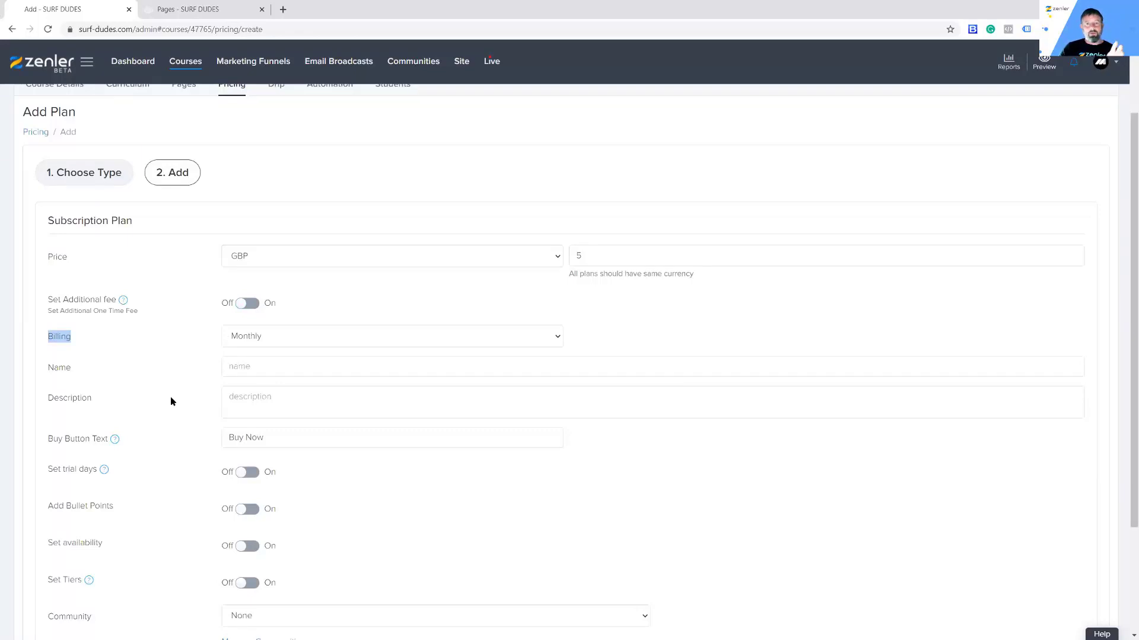
scroll(656, 468, down, 2)
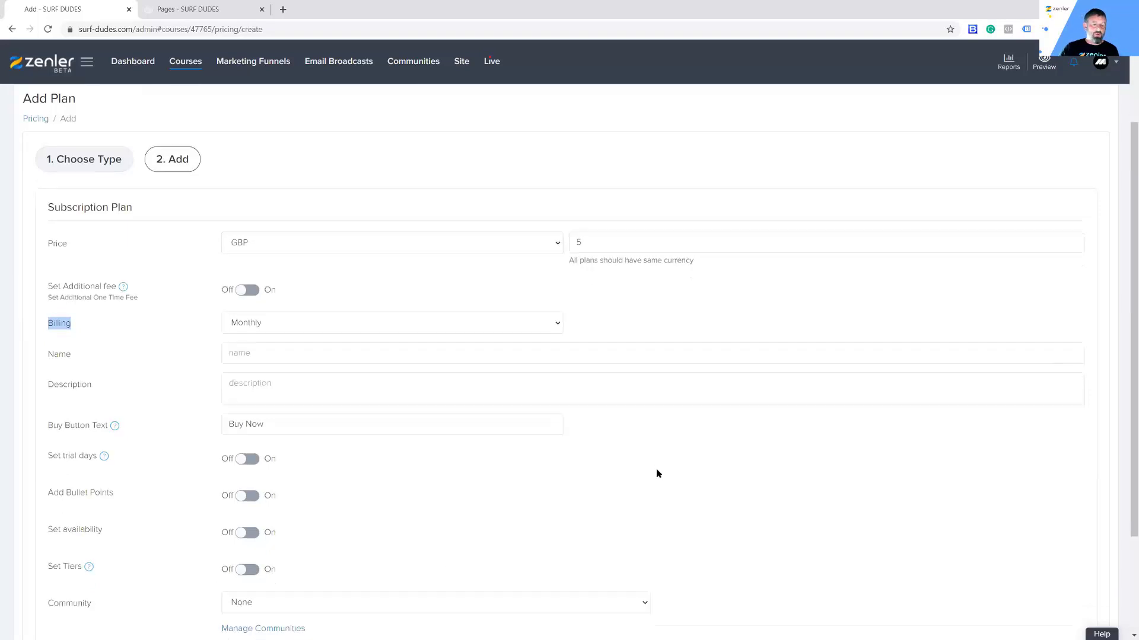
scroll(656, 452, up, 3)
scroll(308, 408, down, 2)
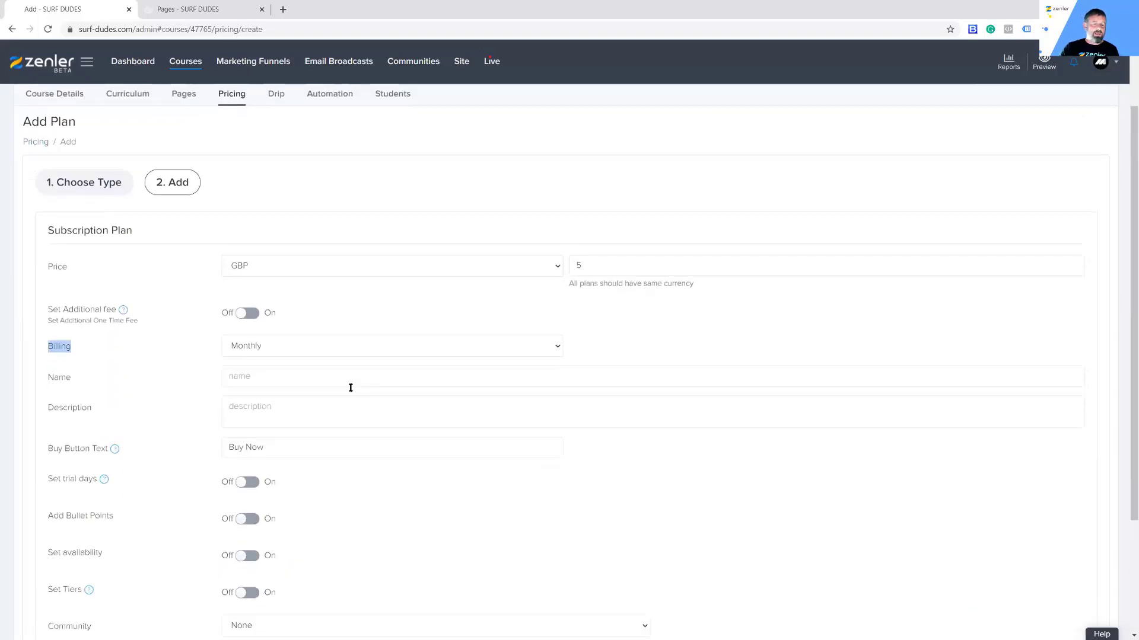
drag(285, 381, 187, 386)
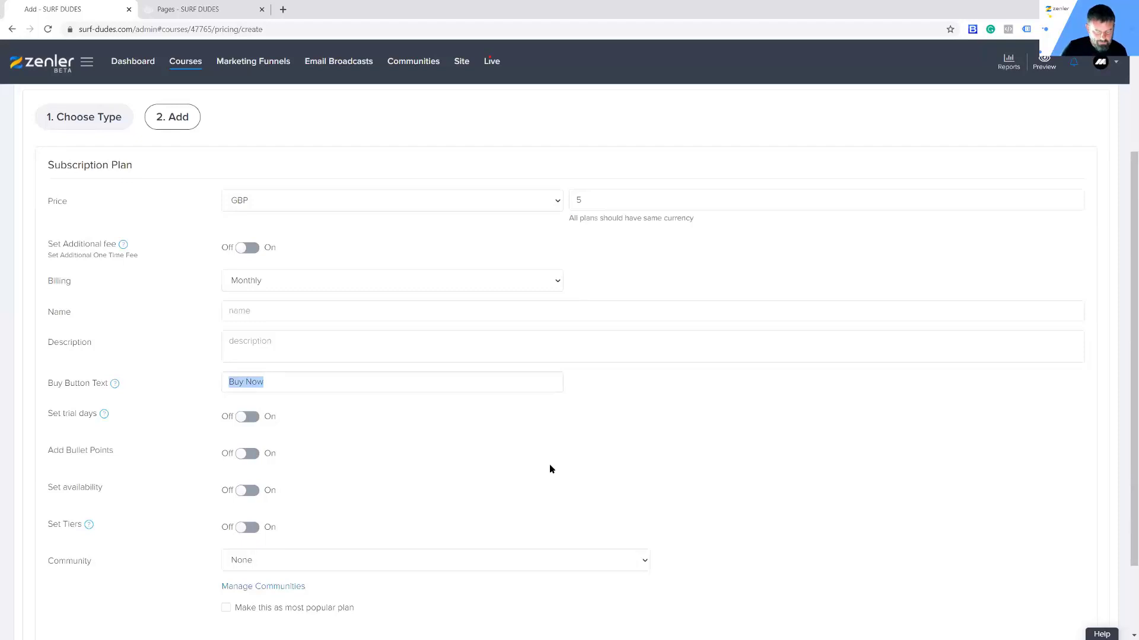
text(SUBSCRIBE)
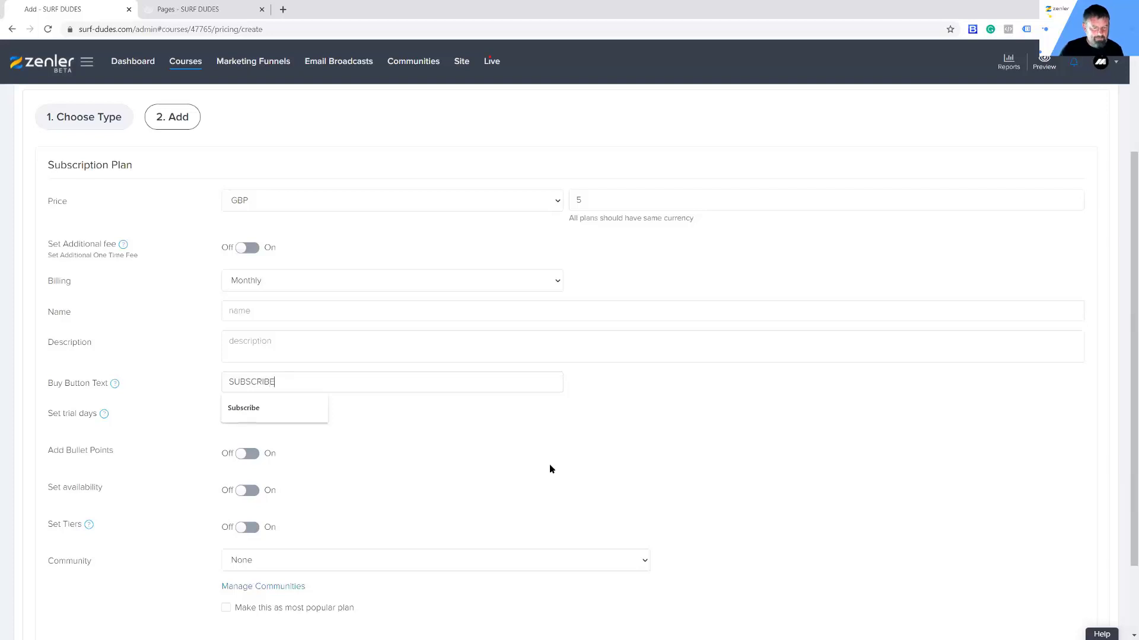
scroll(765, 462, down, 2)
click(1089, 586)
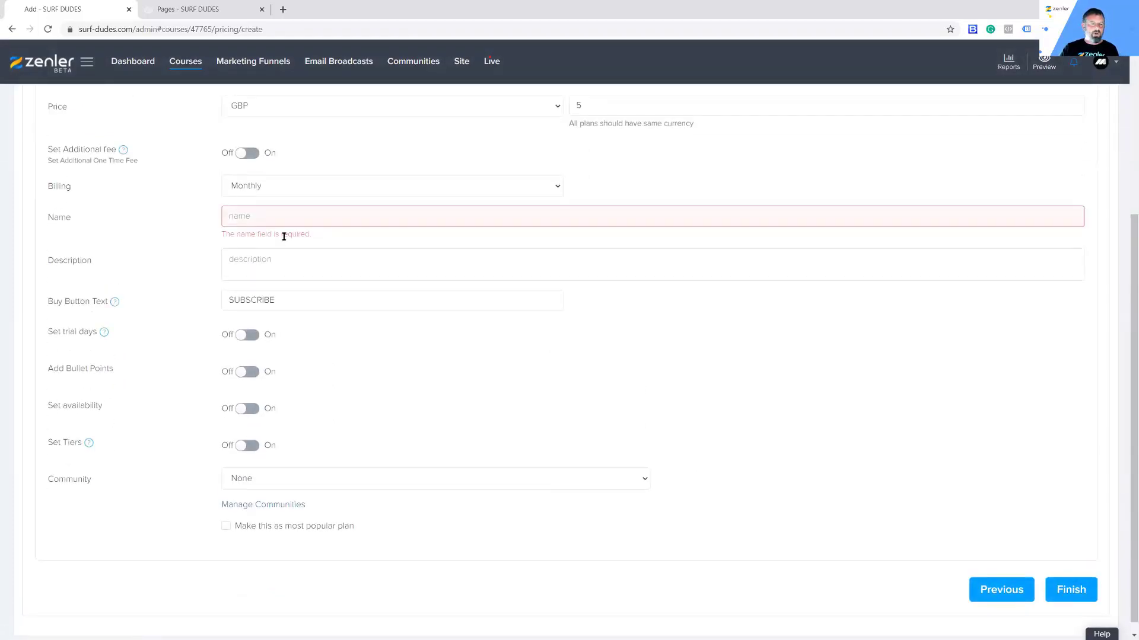
click(246, 216)
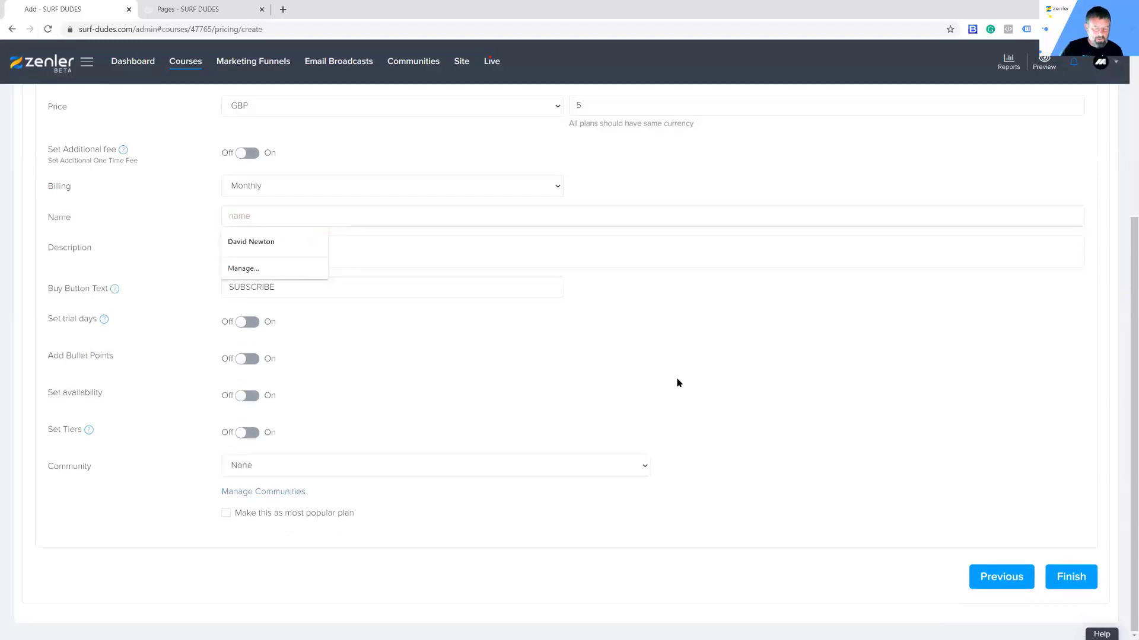
text(MONTHLY PLAN)
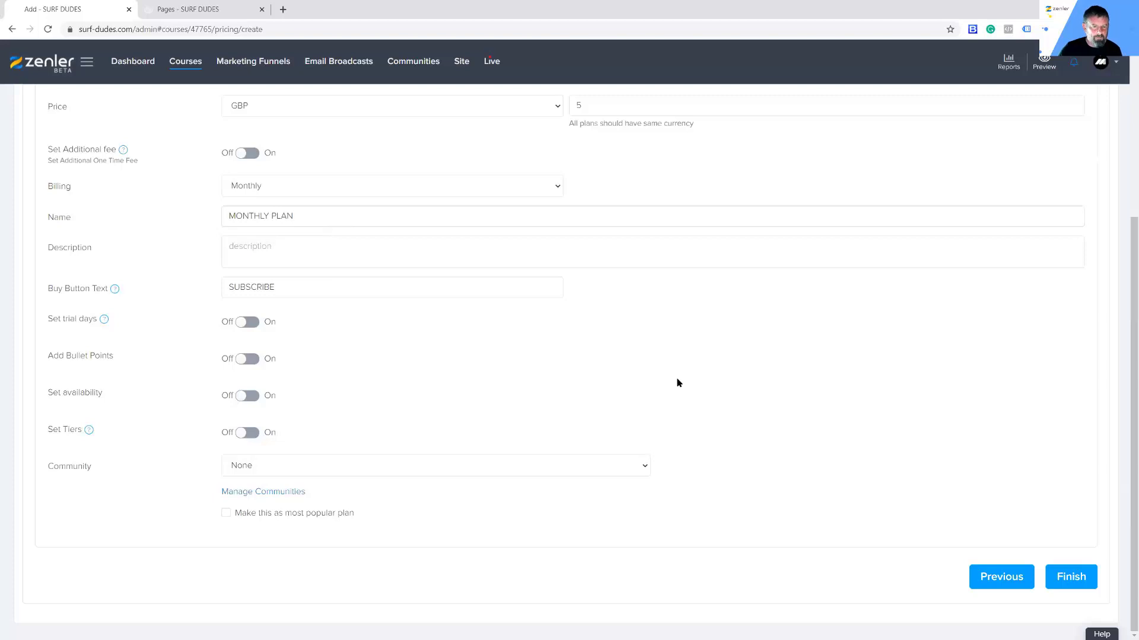
click(1070, 579)
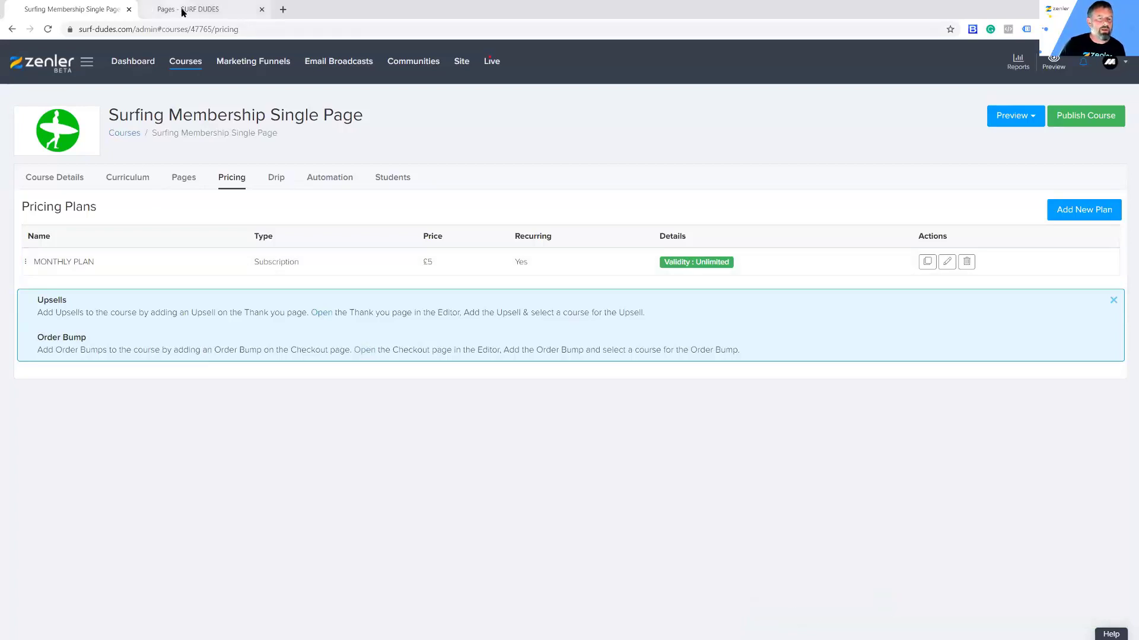
Step: Unpublish the Advanced, Intermediates and Beginner surfing courses and publish Surfing Membership Single Page
click(182, 62)
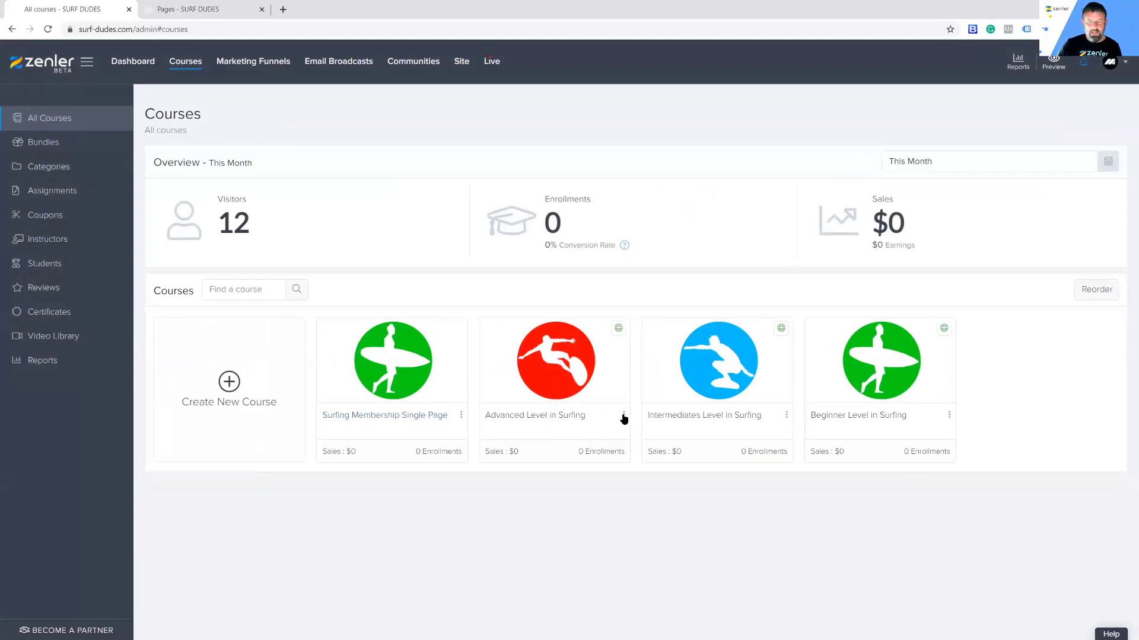
click(570, 379)
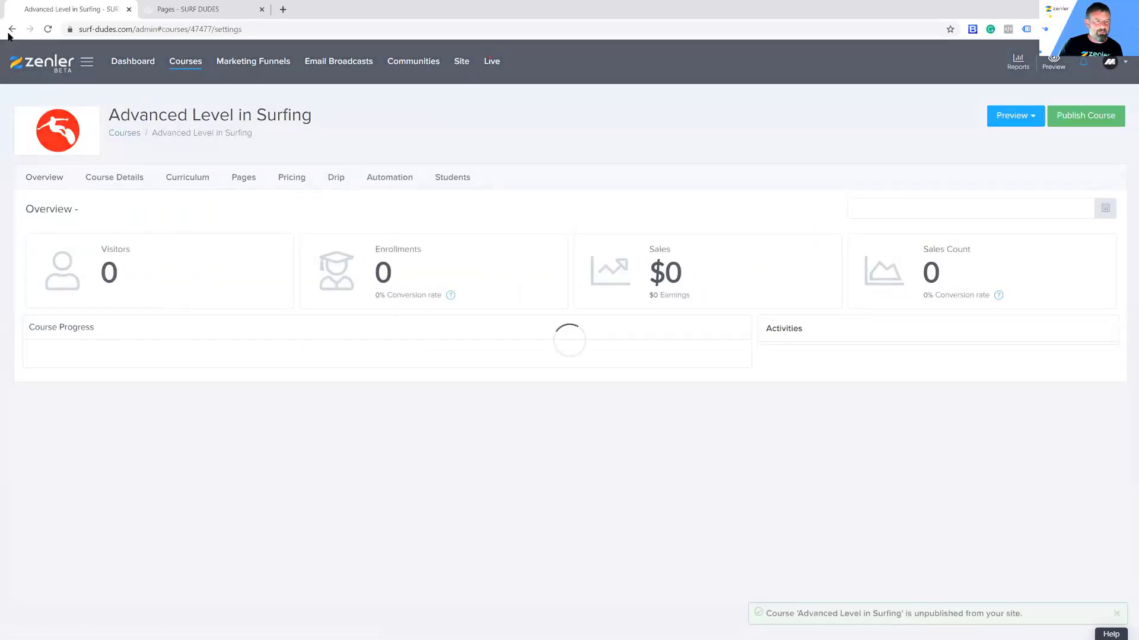
click(12, 29)
click(176, 62)
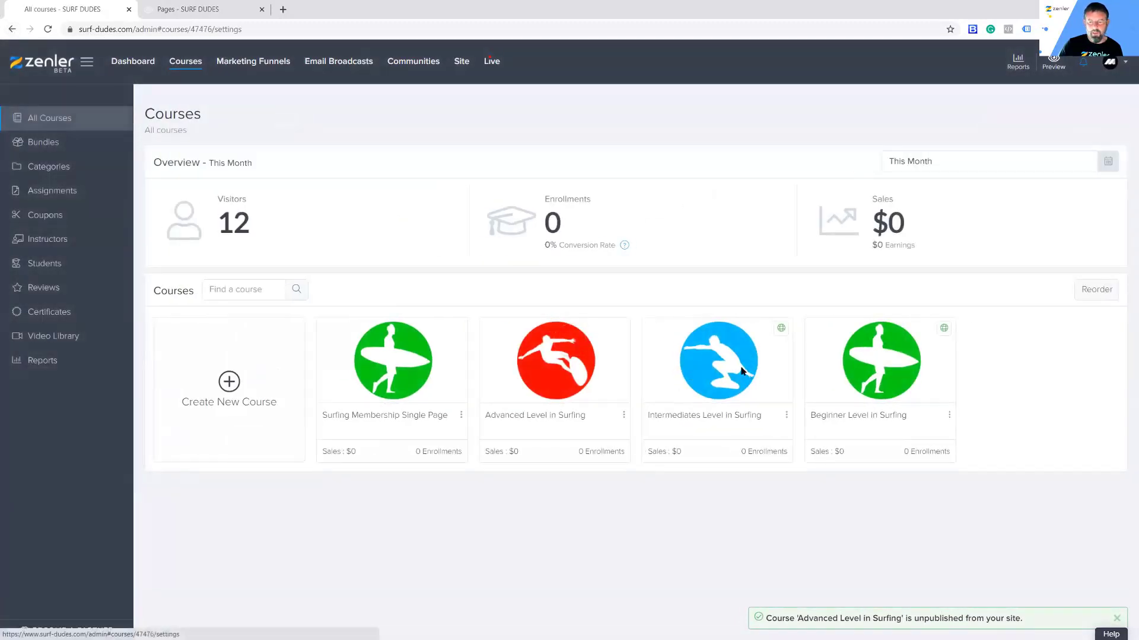
click(741, 370)
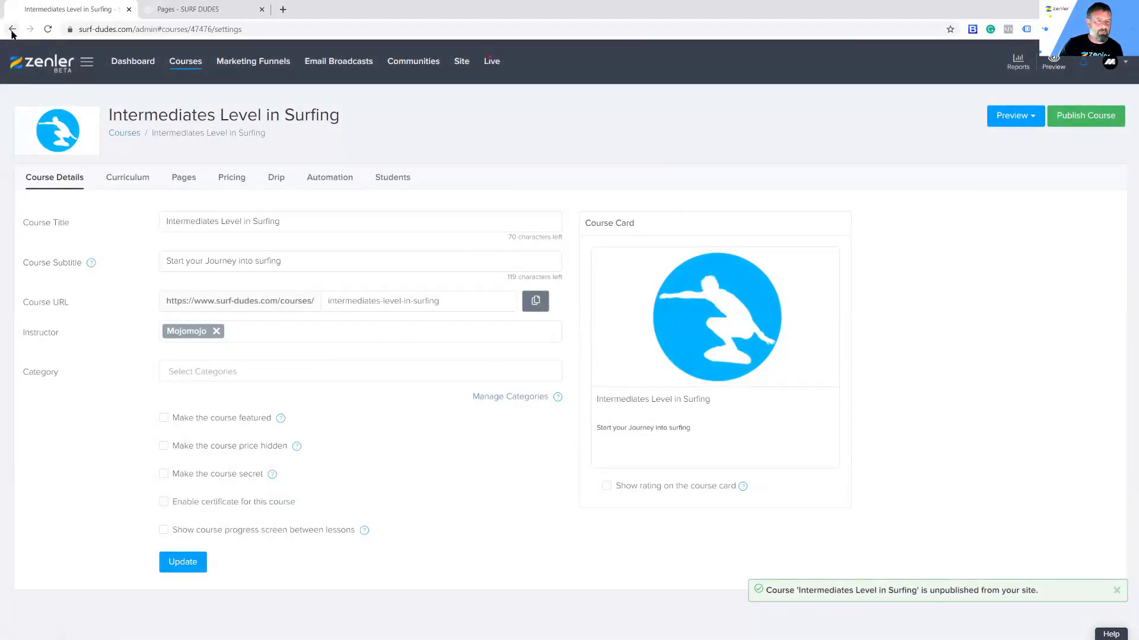
click(194, 68)
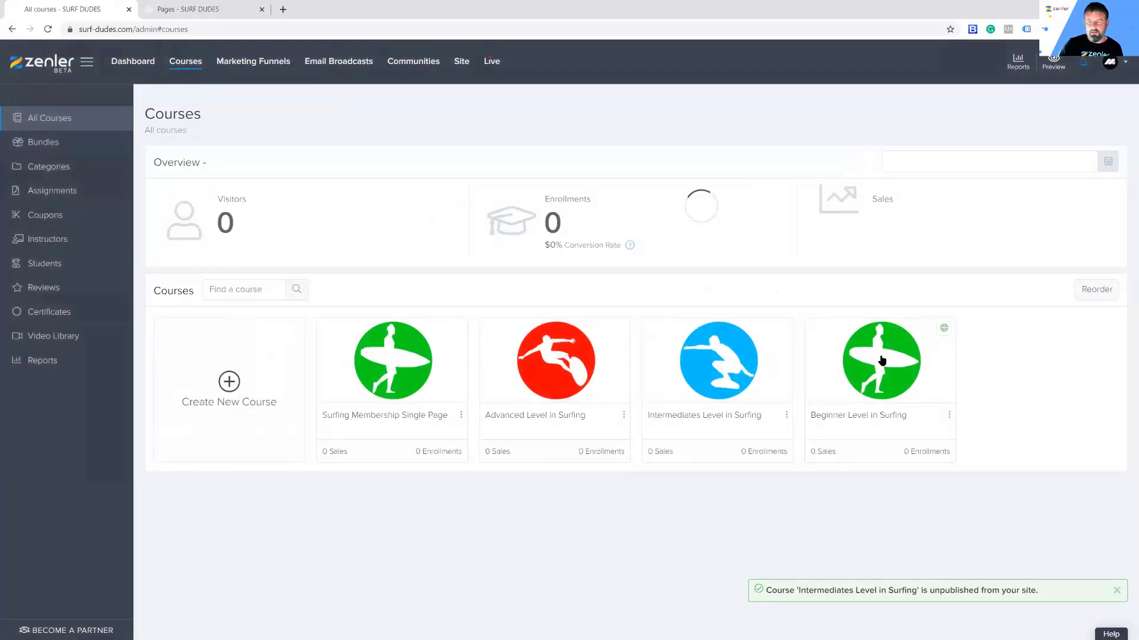
click(867, 363)
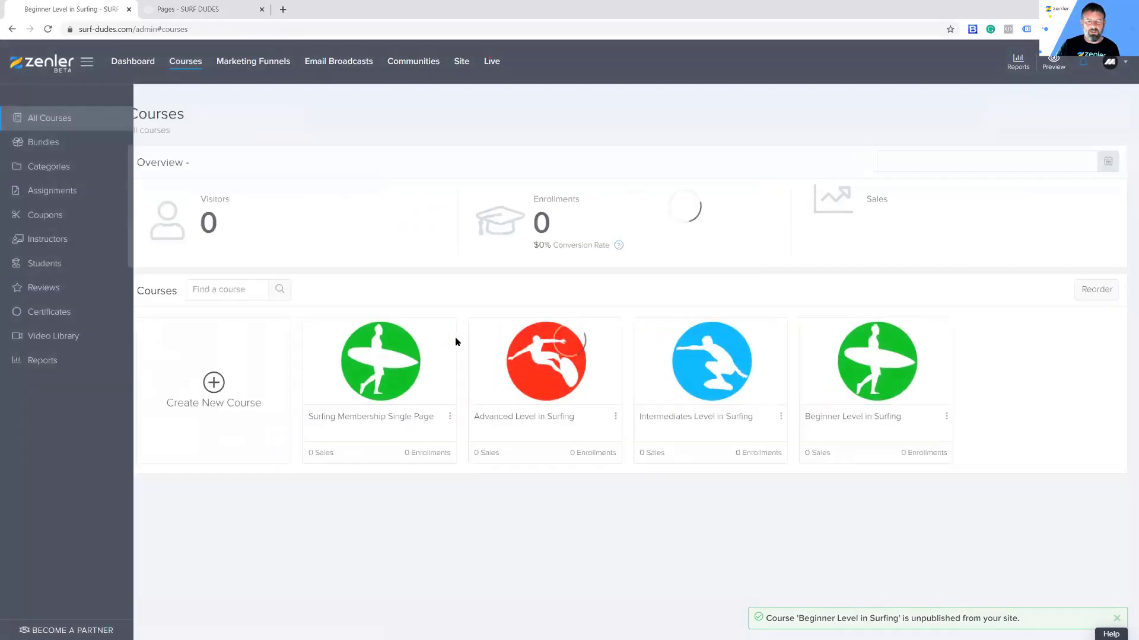
click(442, 361)
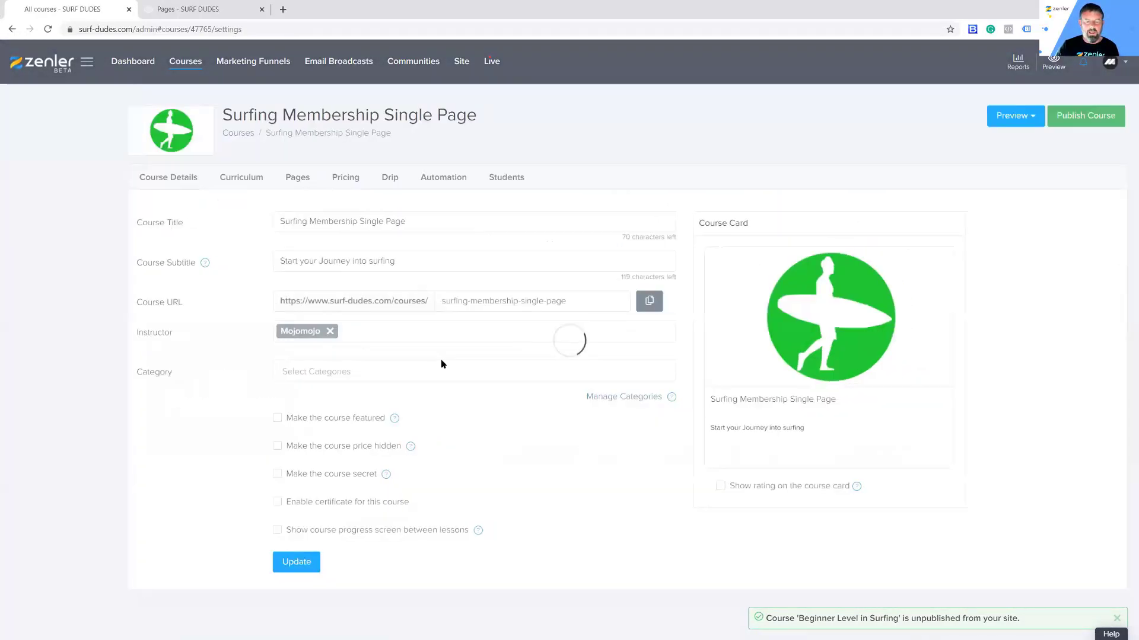
click(1095, 118)
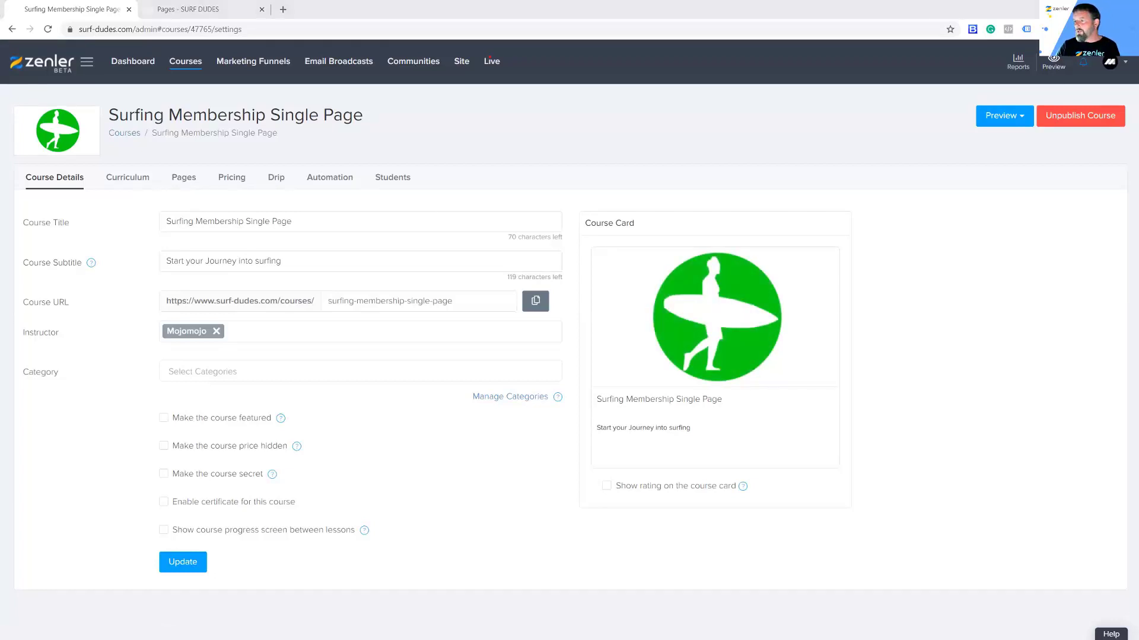
Step: On the live site, open the Surfing Membership Single Page course from the home page
key(alt+Tab)
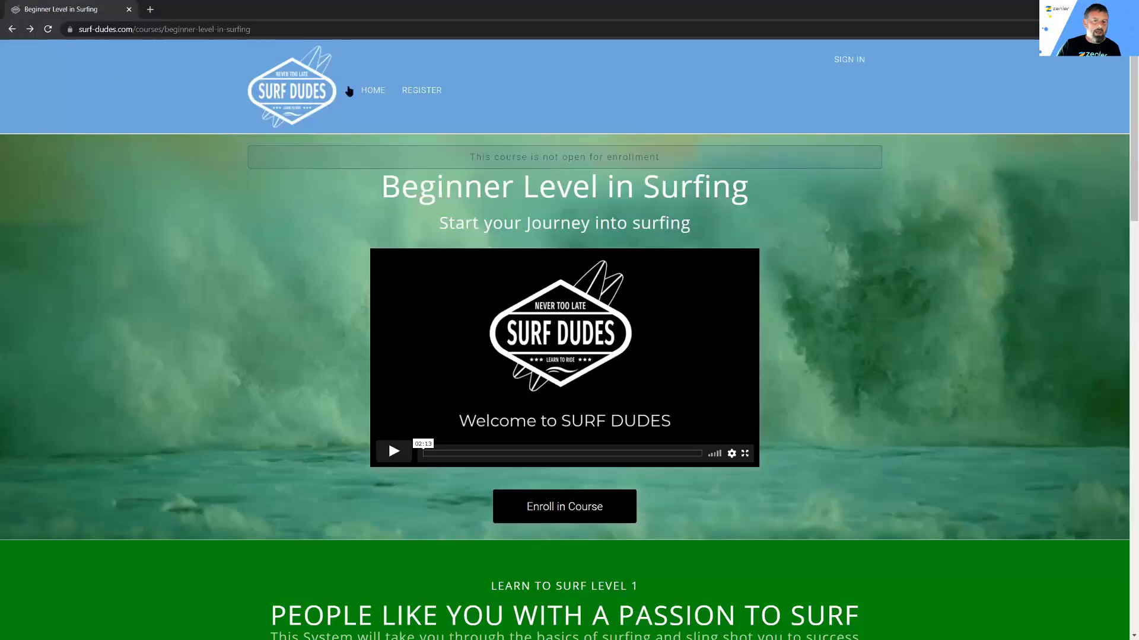
click(373, 91)
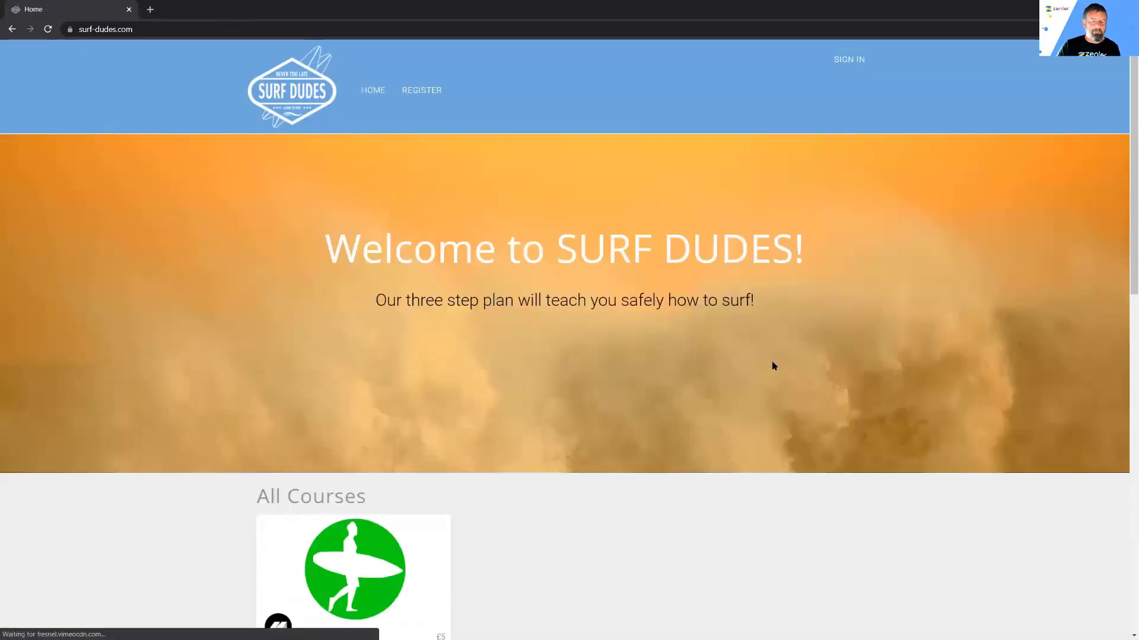
scroll(773, 366, down, 5)
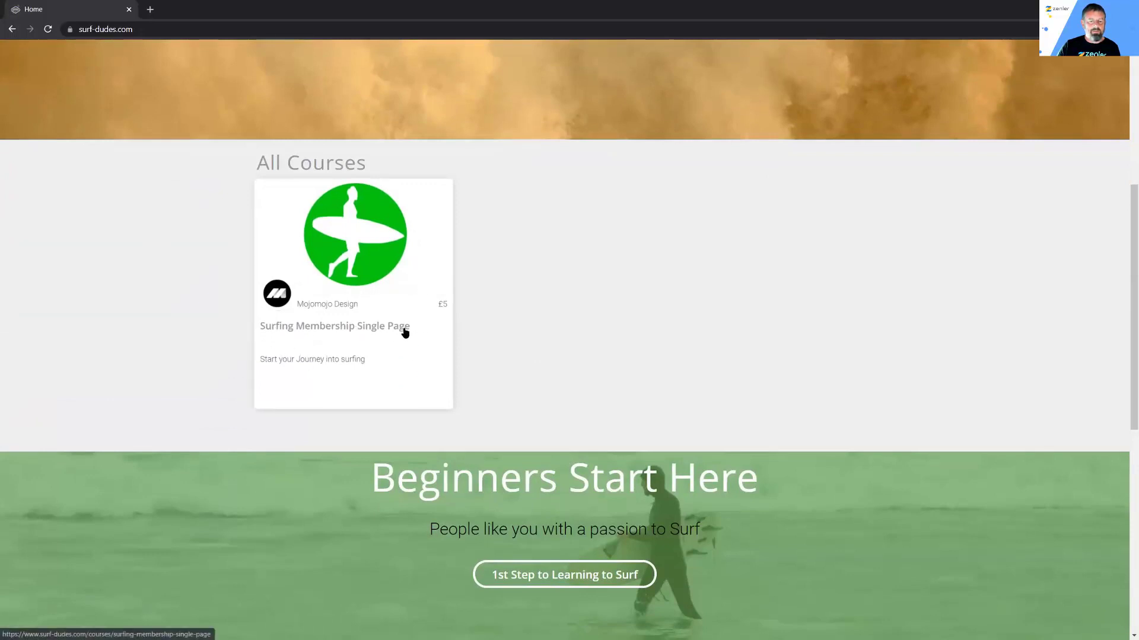
scroll(488, 283, up, 1)
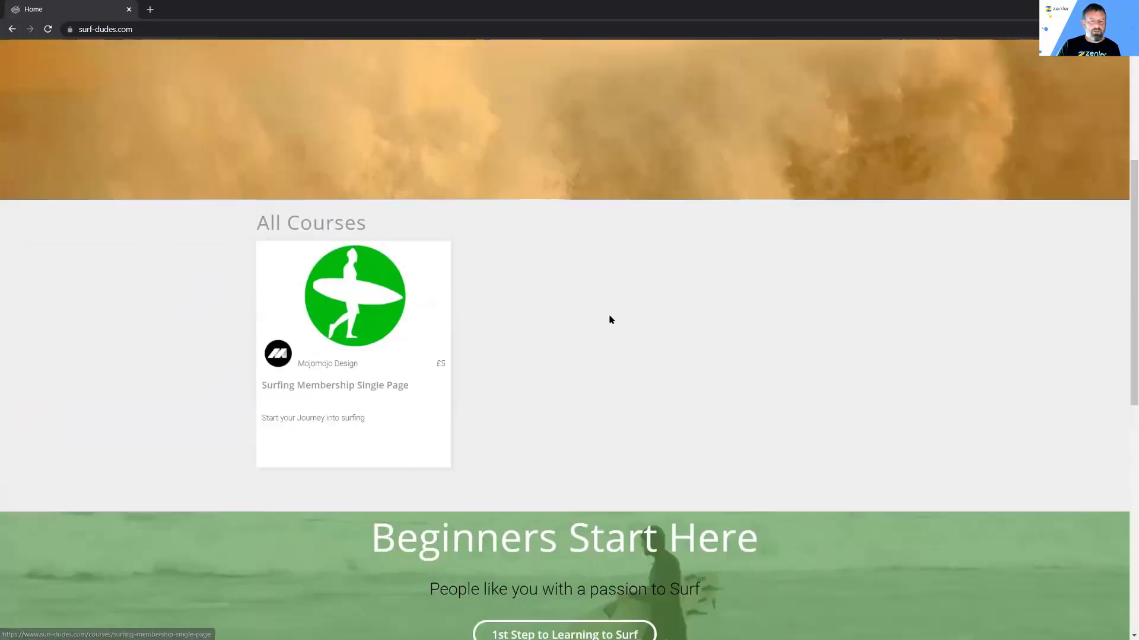
click(364, 310)
Step: Check the course's £5/month checkout page, then return and minimize the logged-out preview
scroll(772, 286, down, 5)
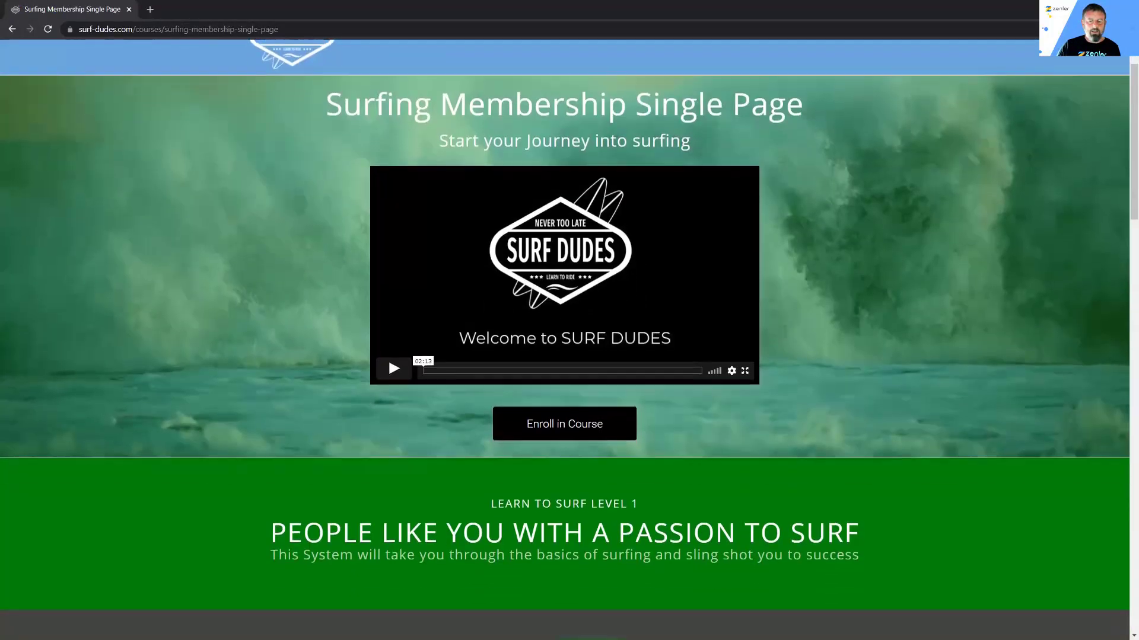
click(564, 150)
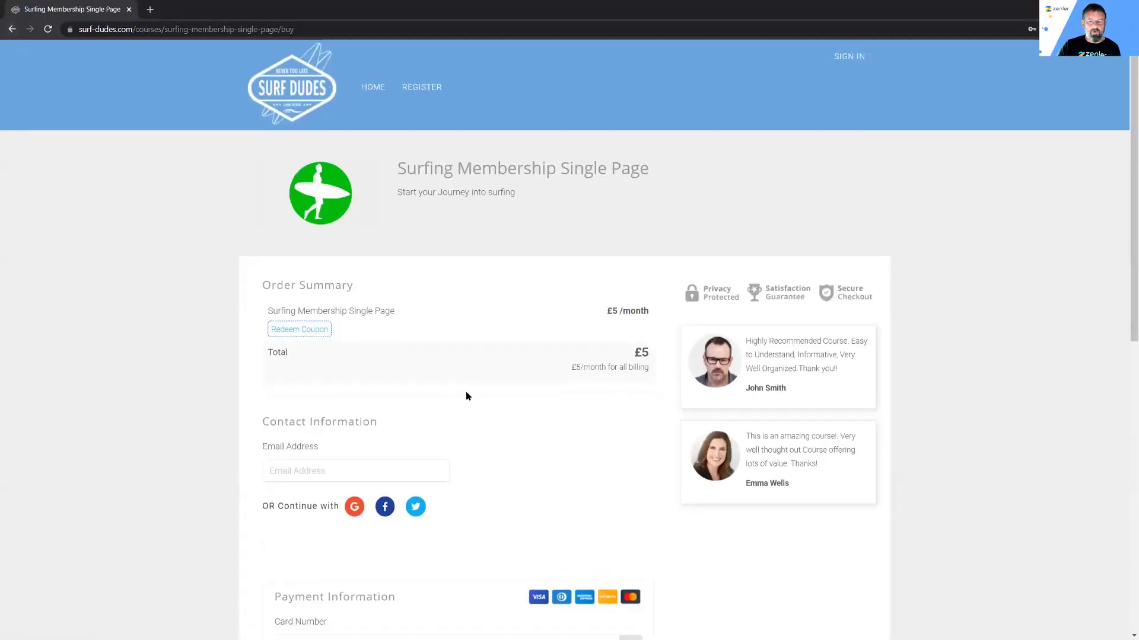
scroll(465, 393, down, 3)
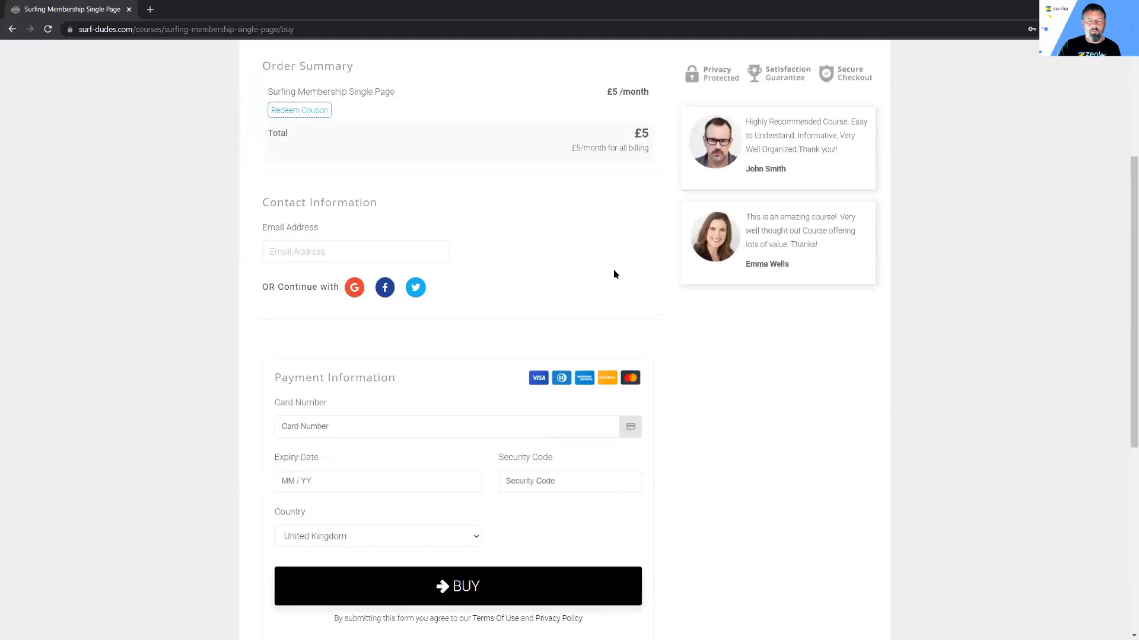
scroll(21, 77, up, 3)
click(10, 30)
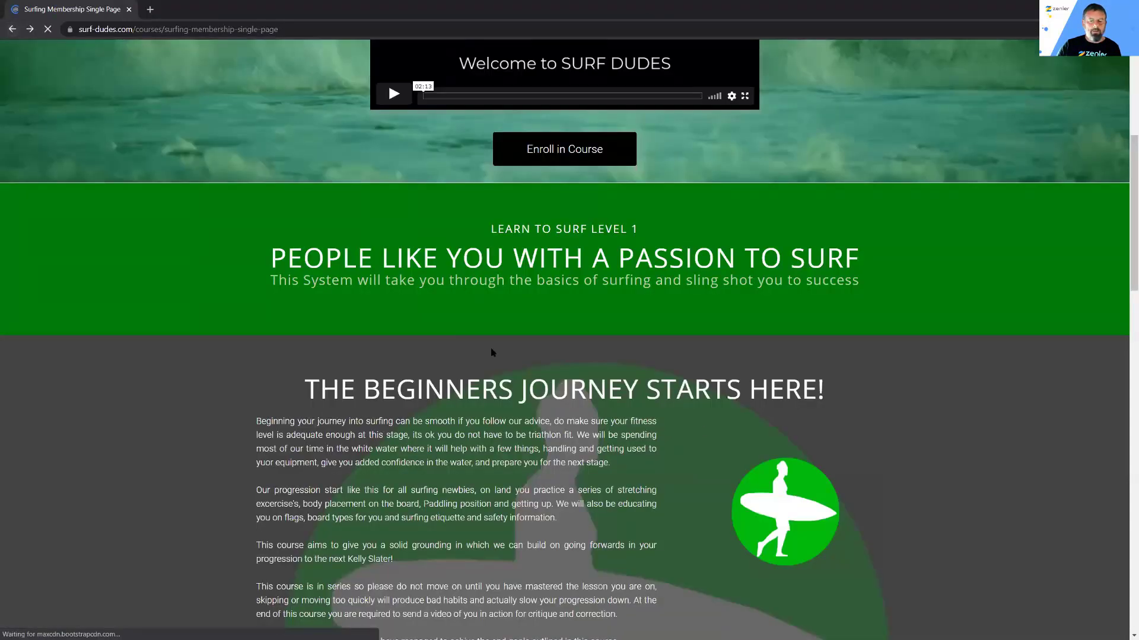
scroll(702, 416, up, 5)
scroll(702, 416, up, 1)
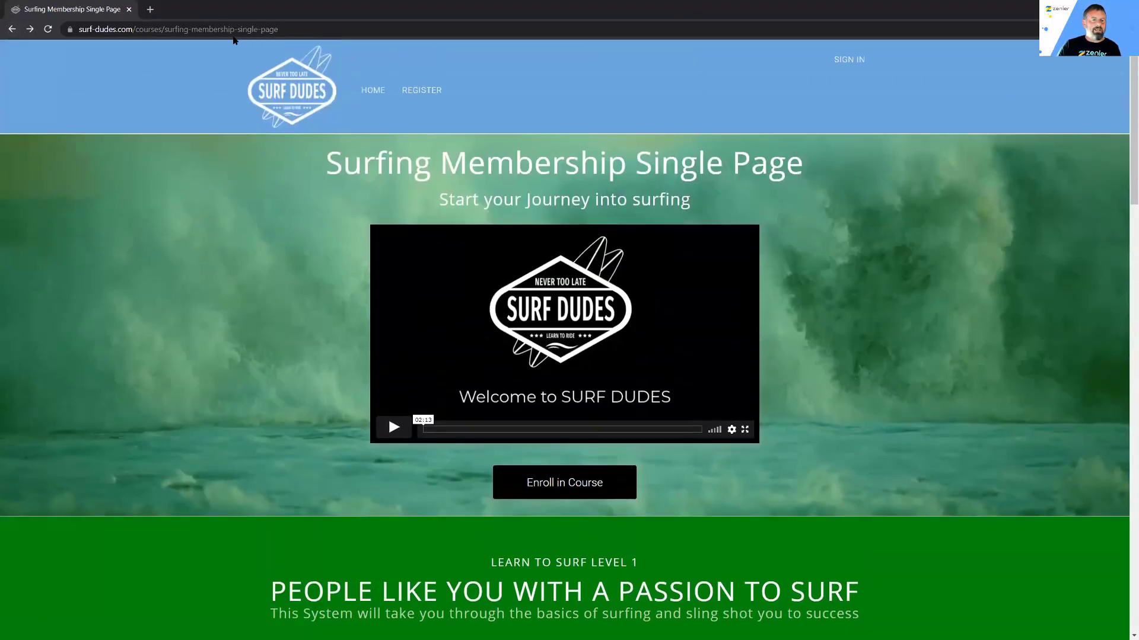
drag(232, 29, 322, 29)
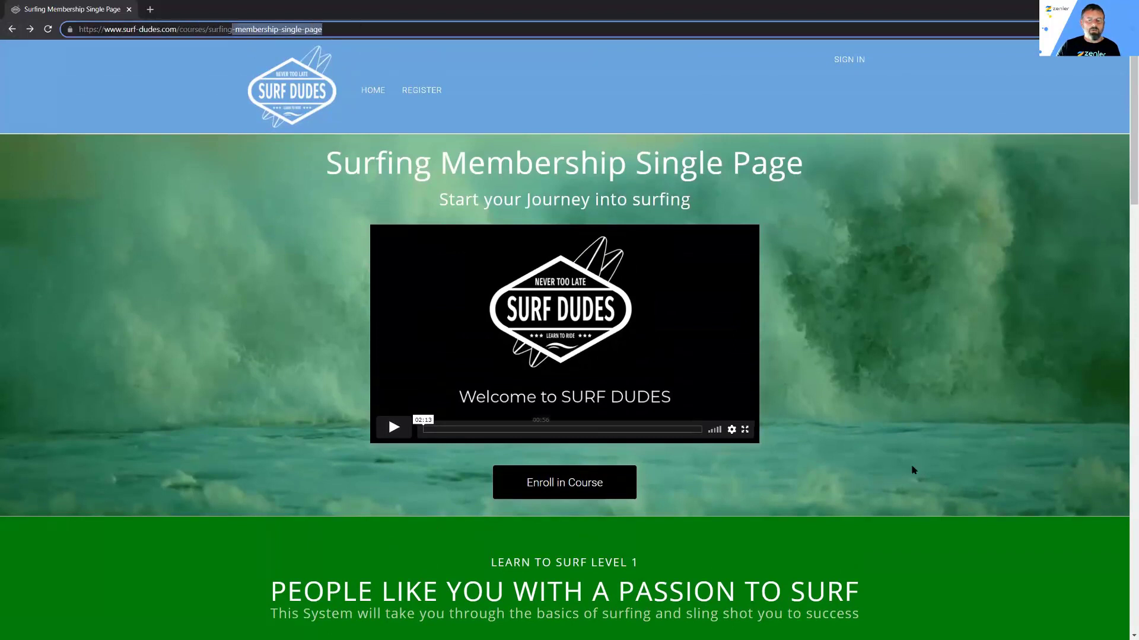
click(1006, 381)
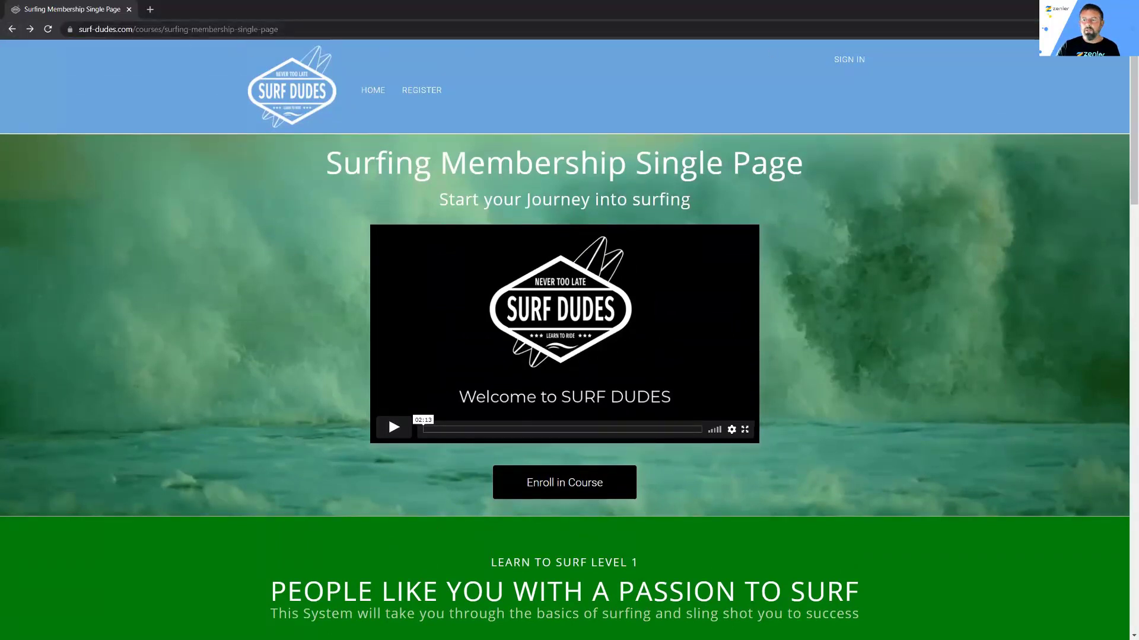
click(1071, 9)
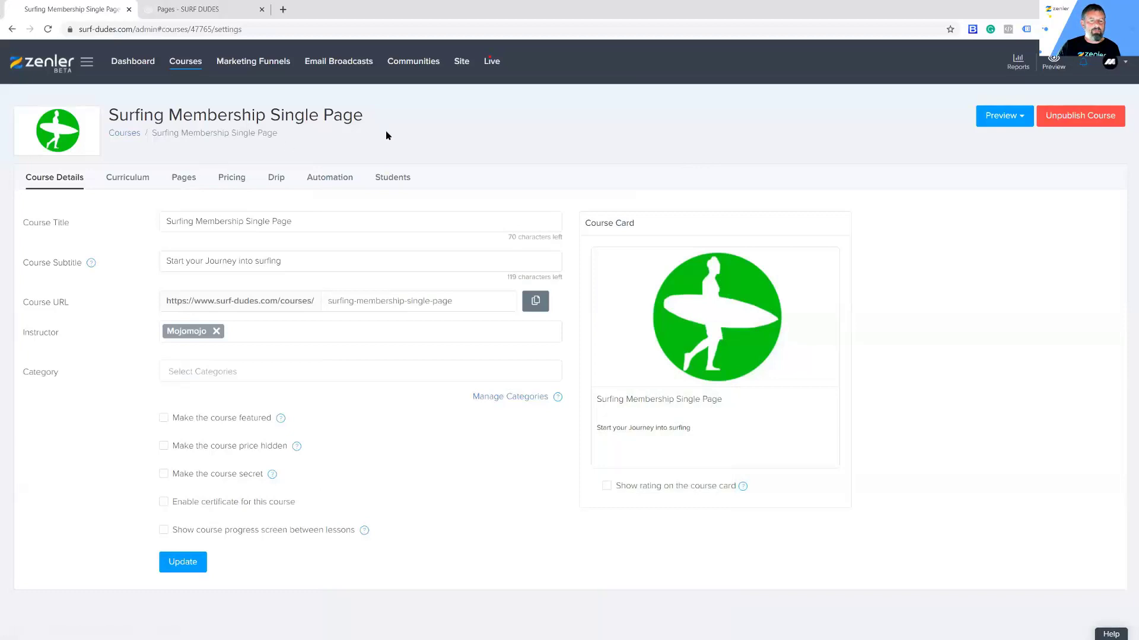
Step: View the course's page funnel and preview the Sales Page in a new tab
click(189, 180)
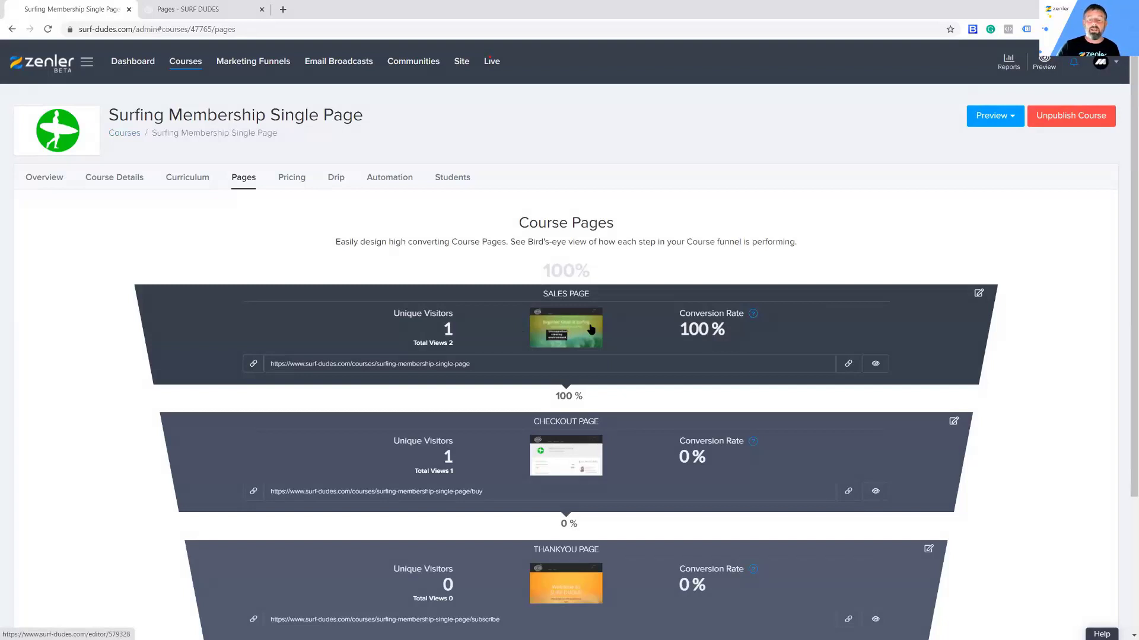
click(875, 363)
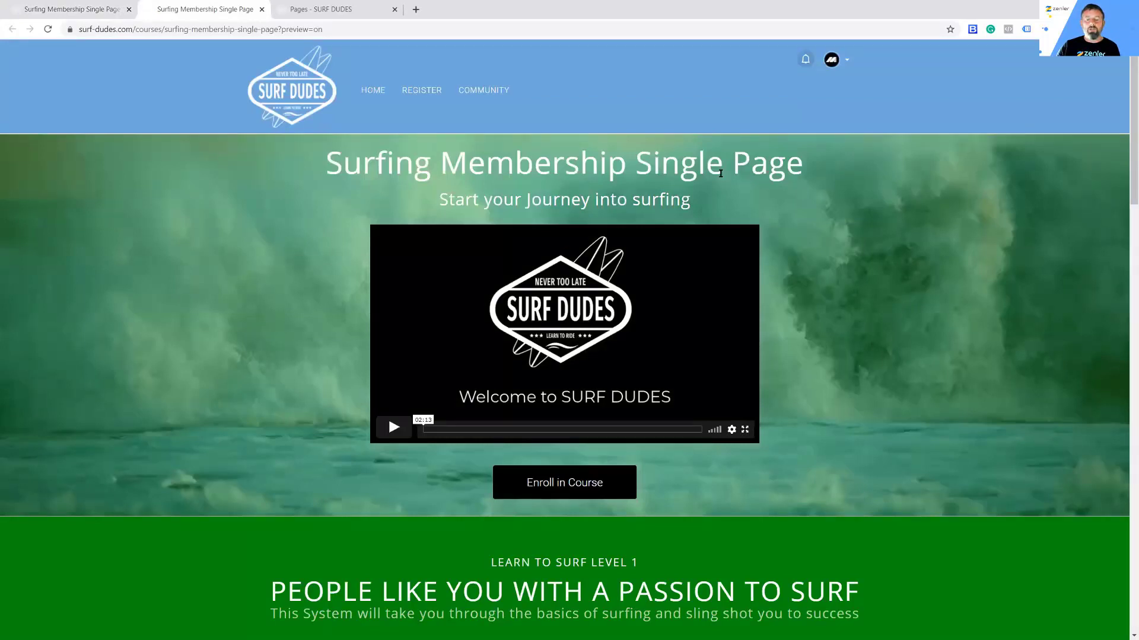
scroll(721, 173, down, 4)
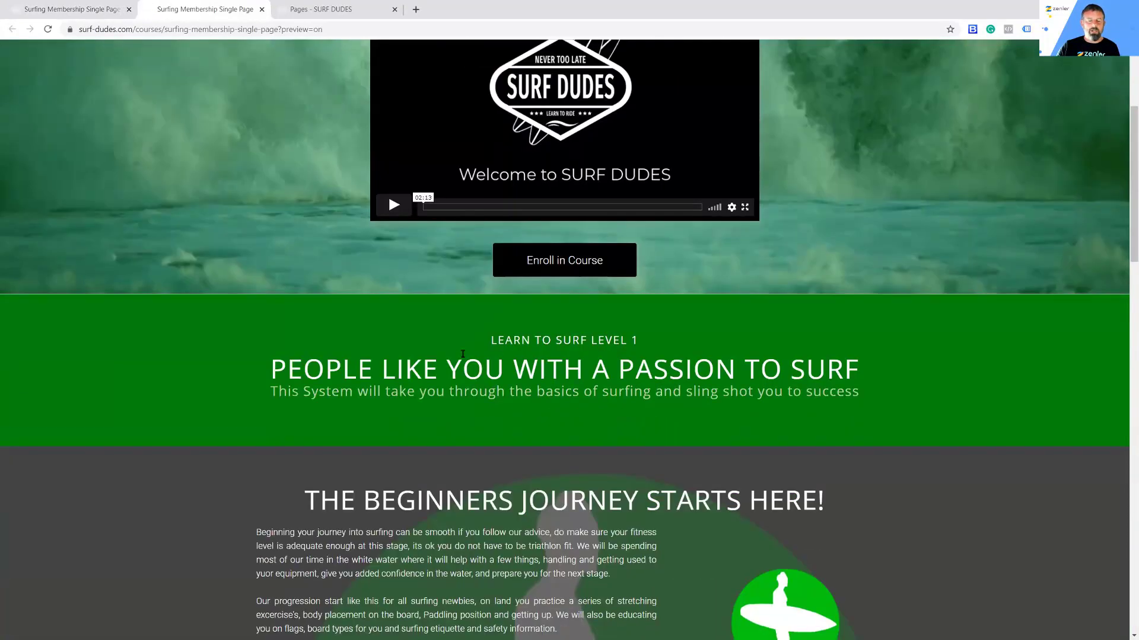
scroll(462, 354, down, 4)
scroll(593, 249, down, 4)
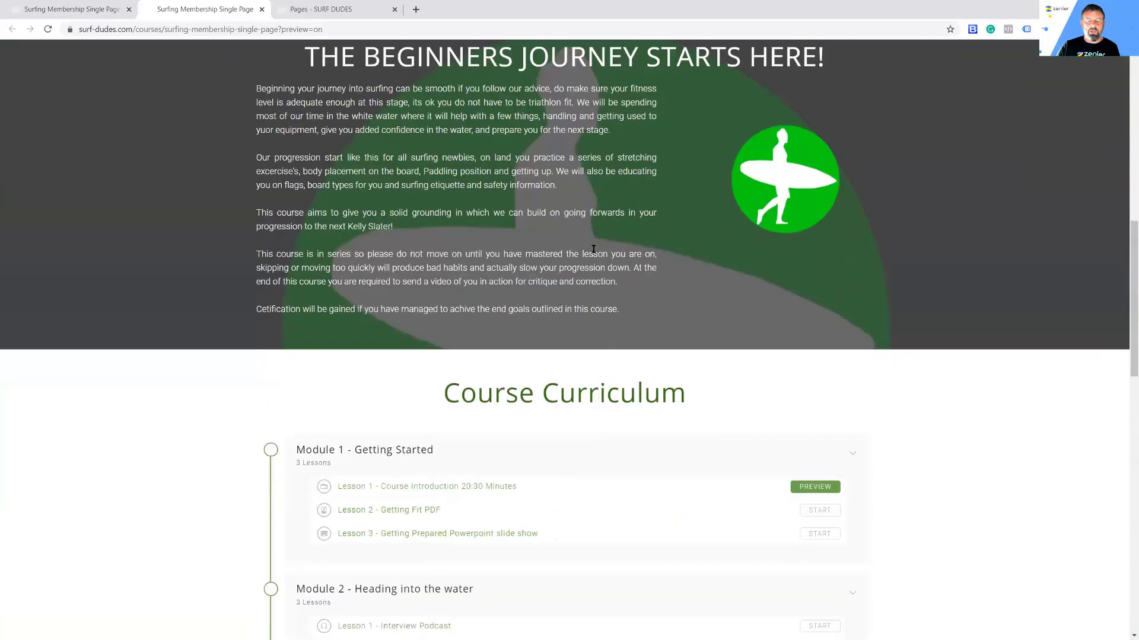
scroll(545, 292, down, 3)
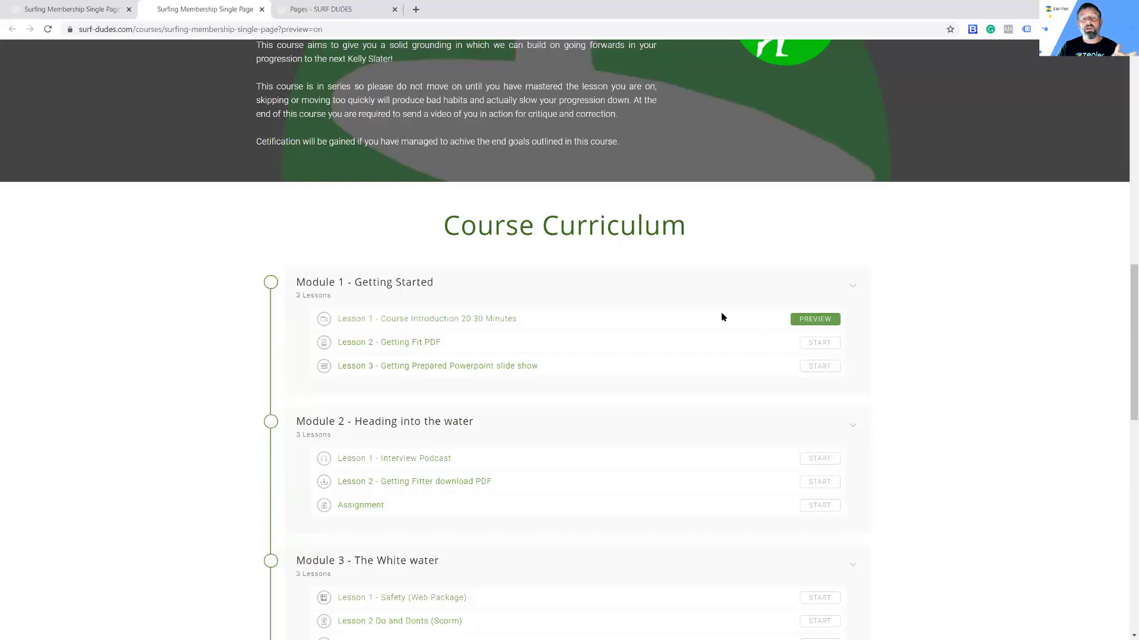
scroll(852, 363, up, 1)
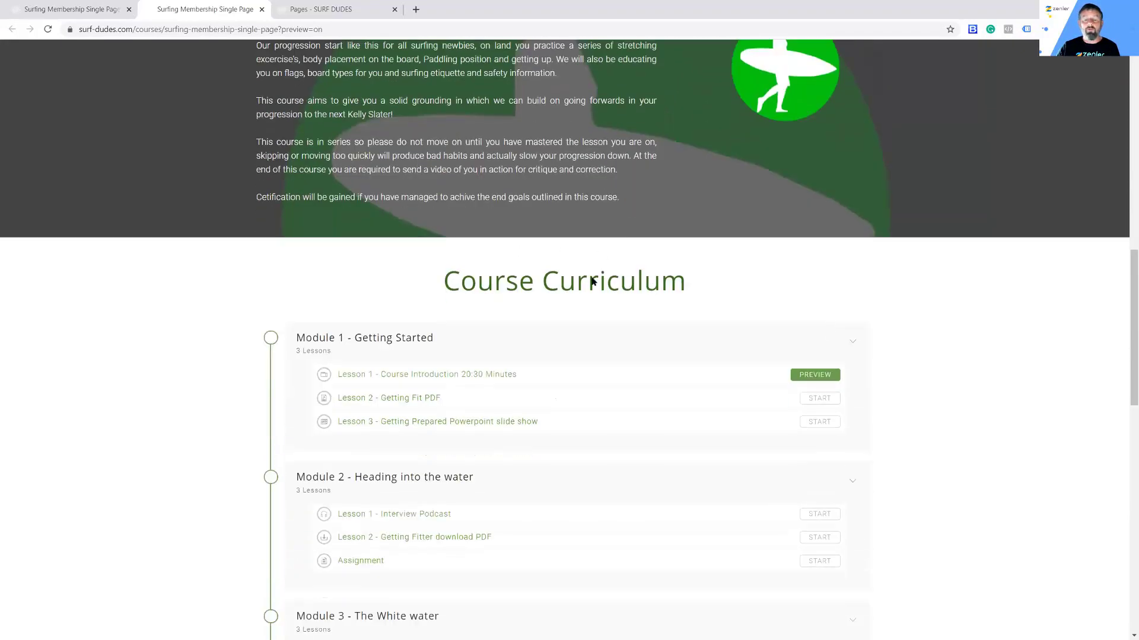
click(93, 17)
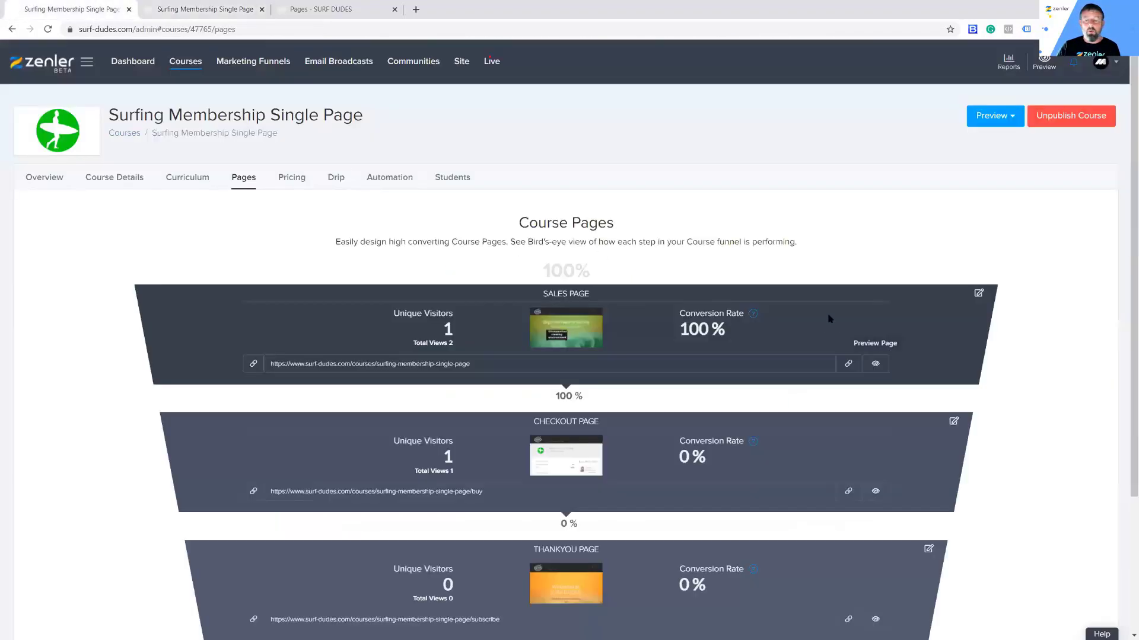
Step: Edit the sales page and delete its Course Curriculum block
click(979, 292)
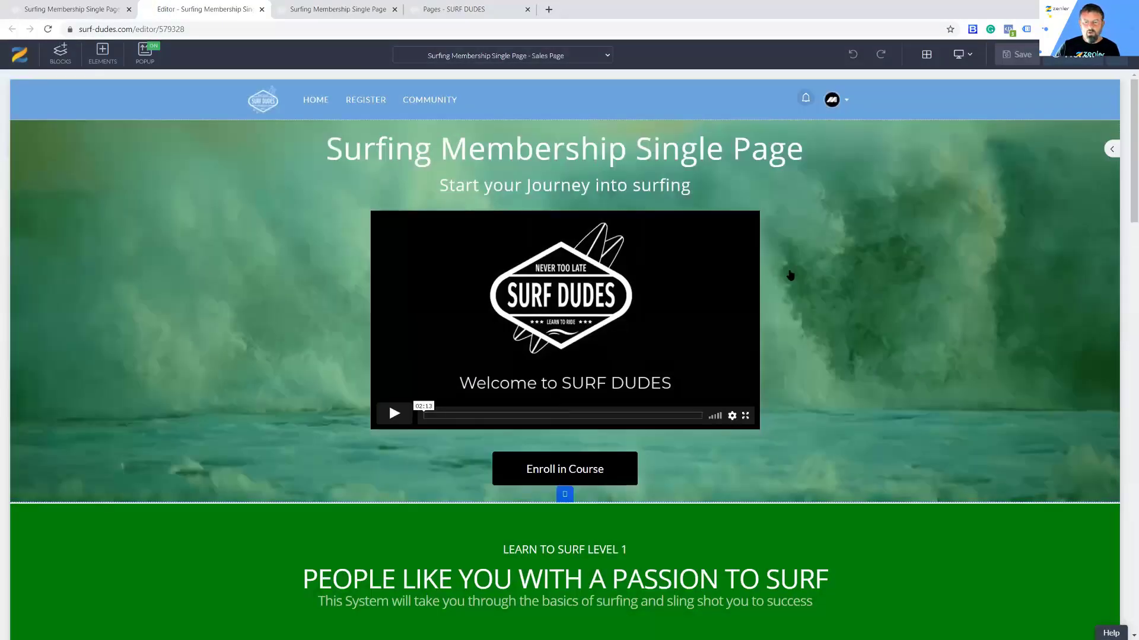
scroll(789, 275, down, 12)
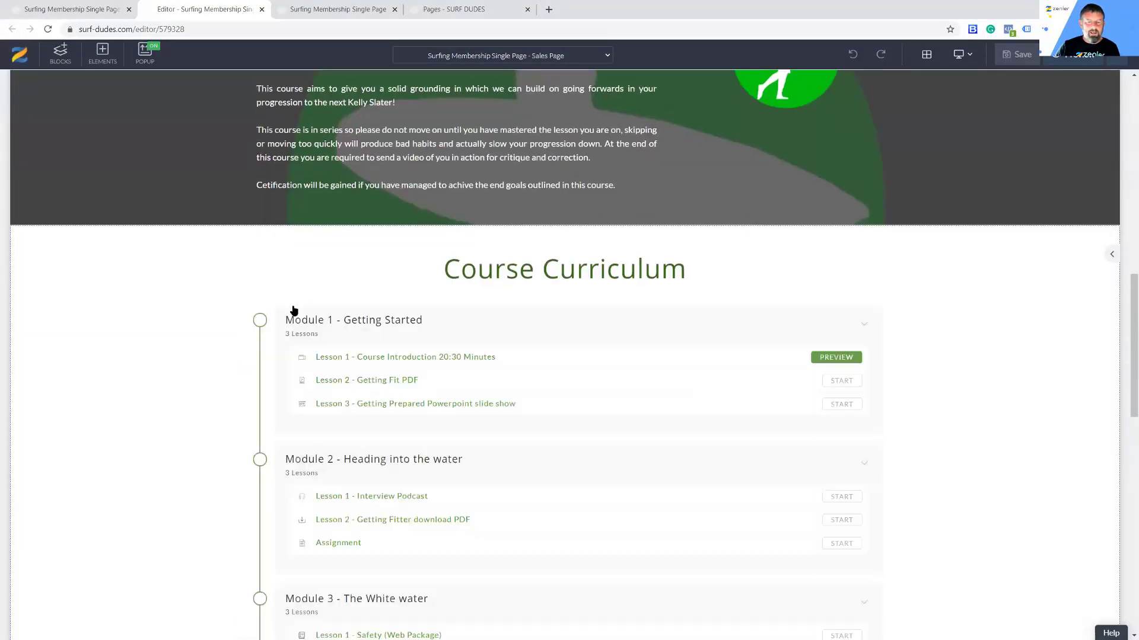
scroll(671, 365, down, 4)
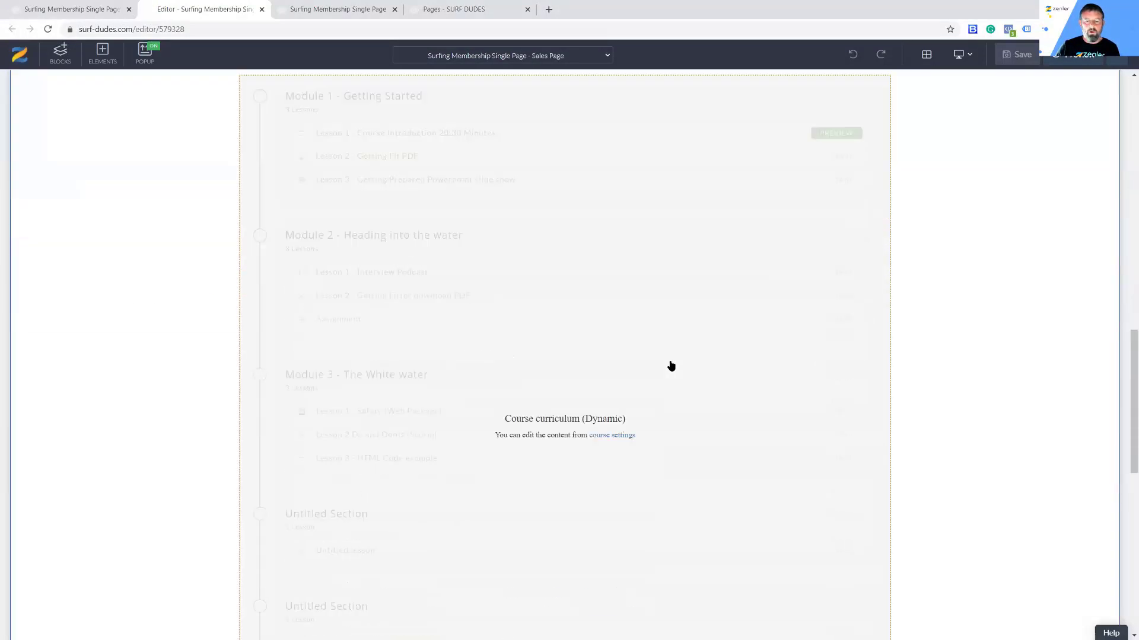
scroll(670, 366, down, 10)
scroll(666, 366, up, 4)
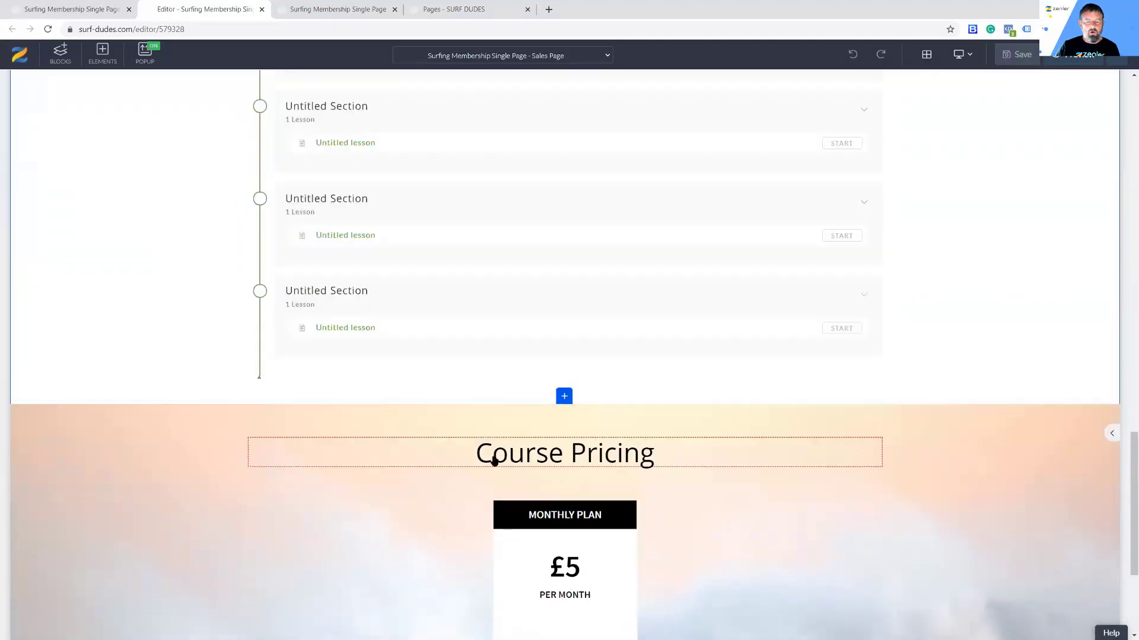
scroll(688, 450, up, 15)
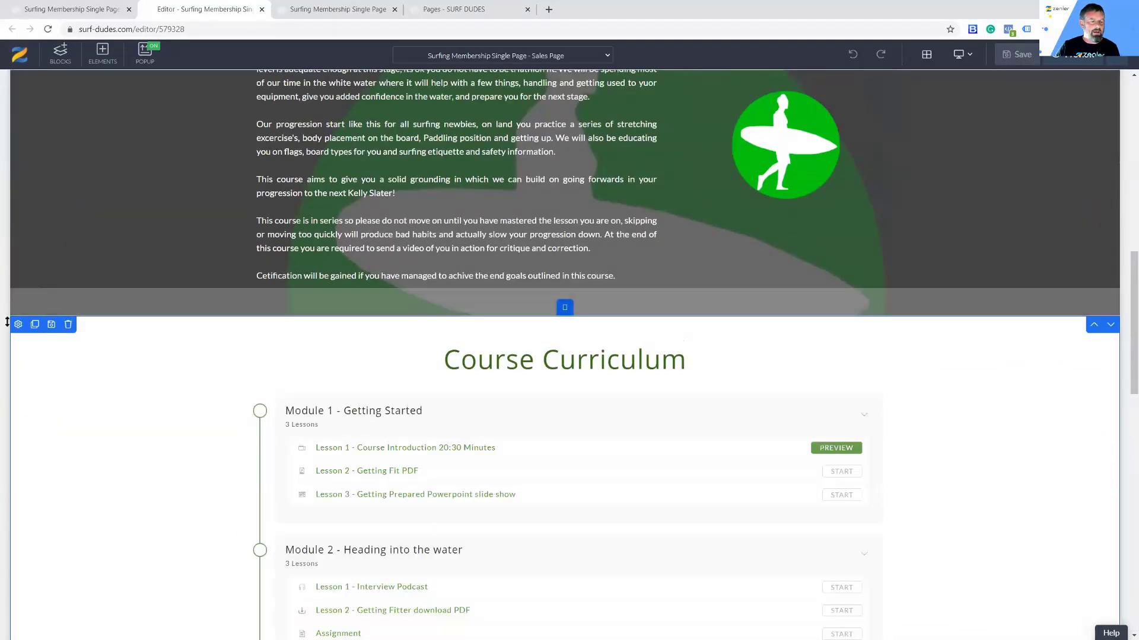
click(68, 324)
click(593, 167)
Step: Save the sales page, accept the SEO settings, and go back to the preview tab
scroll(827, 347, up, 20)
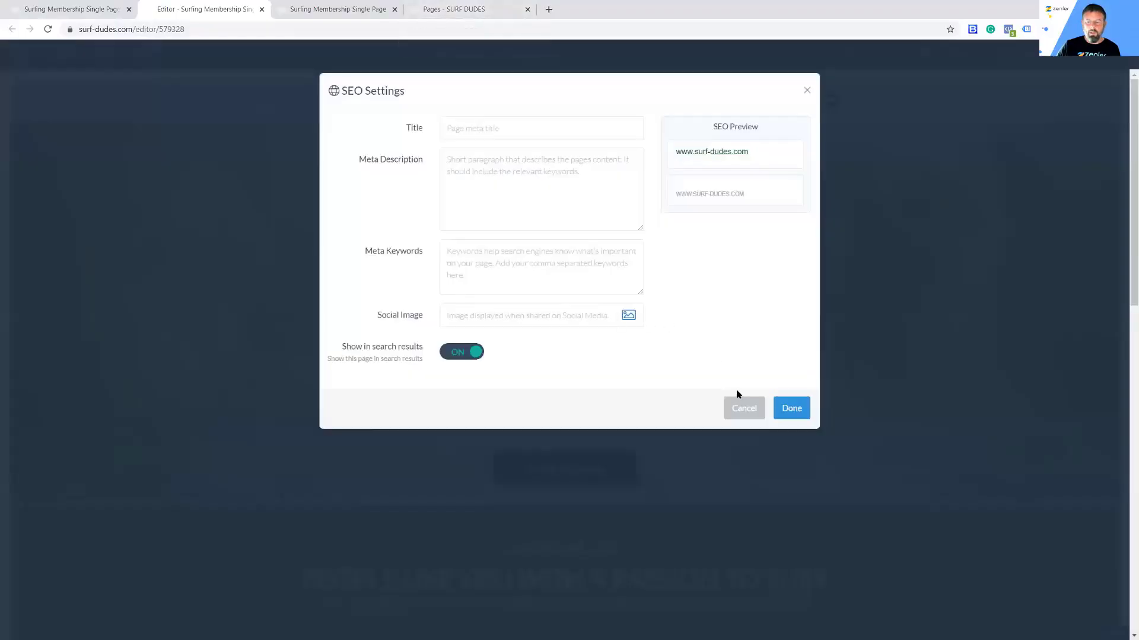
click(793, 409)
click(473, 13)
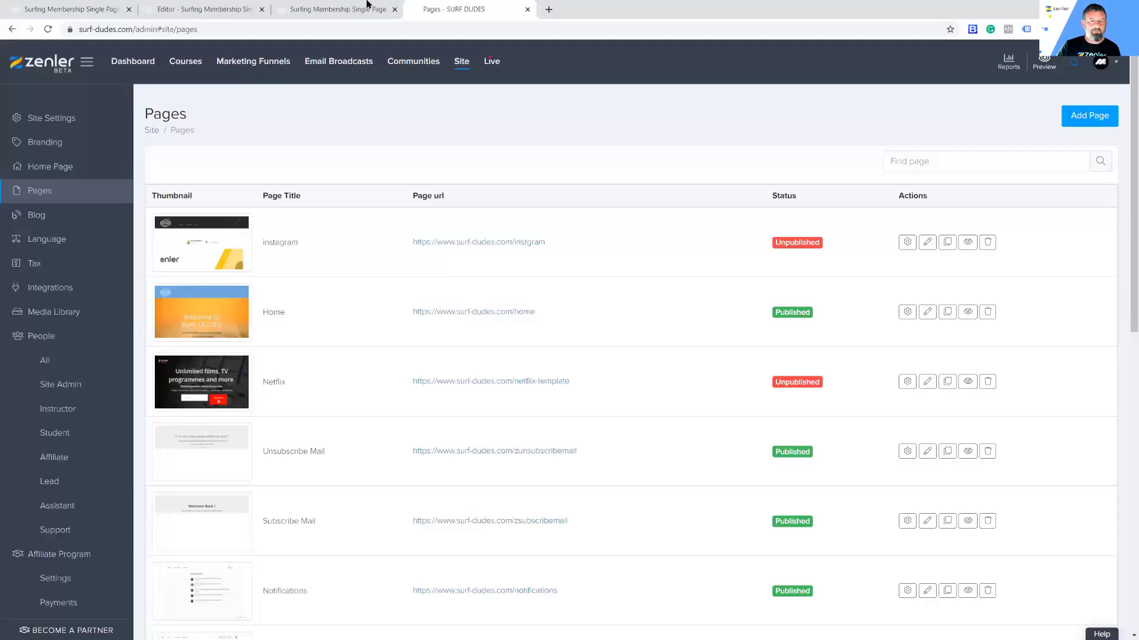
click(339, 17)
Step: Reload the sales page preview to confirm the Course Curriculum block is gone
click(49, 30)
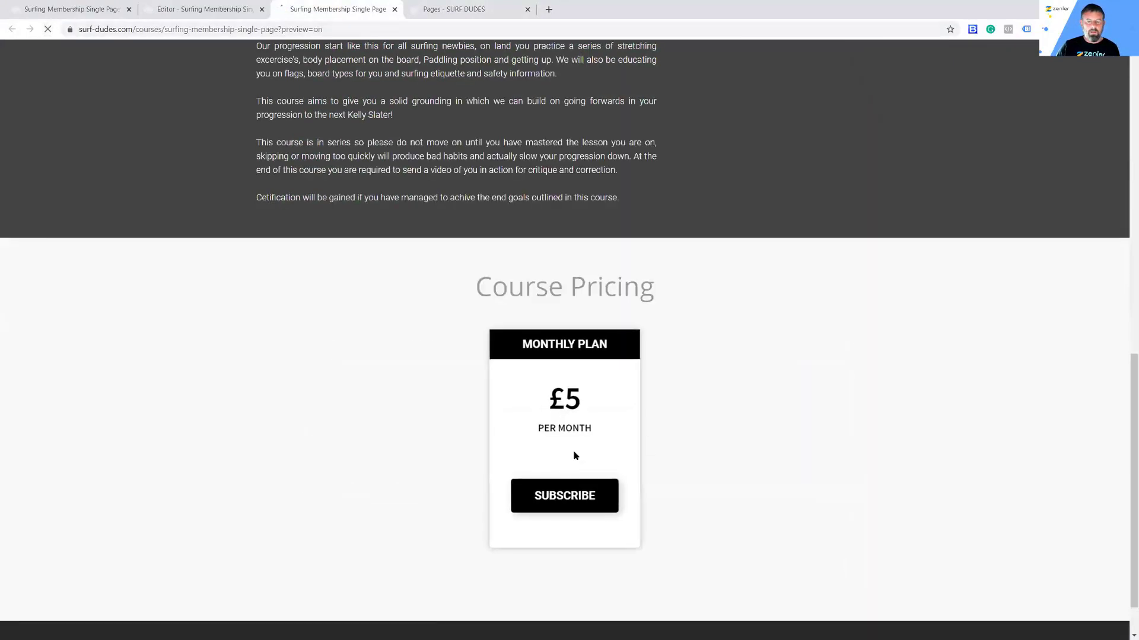
scroll(818, 367, up, 12)
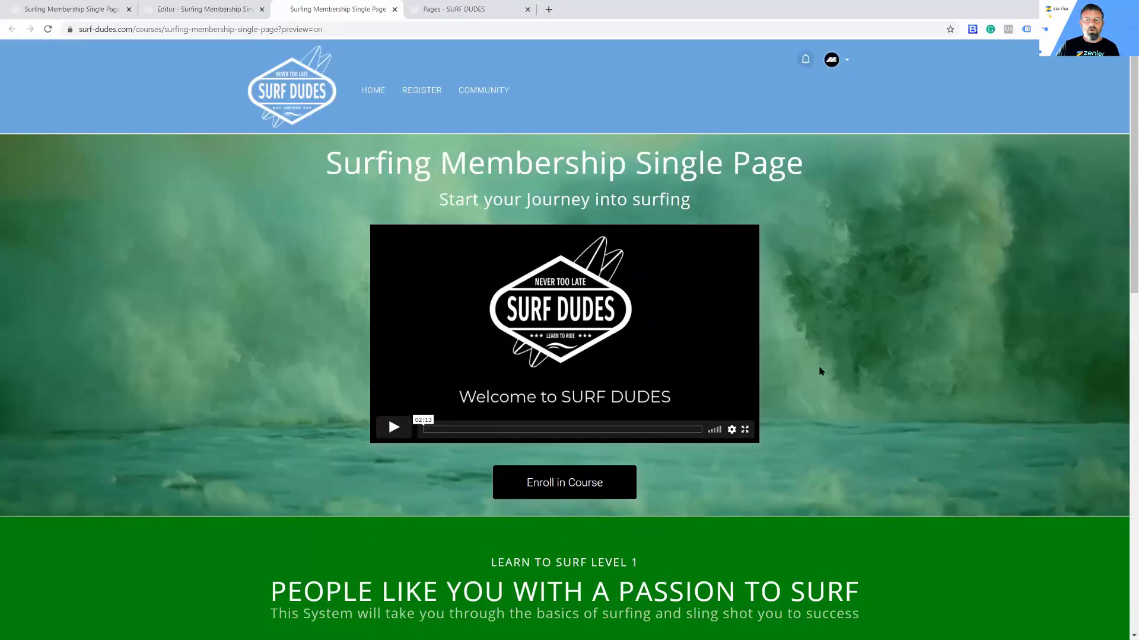
scroll(820, 372, down, 14)
scroll(818, 371, up, 13)
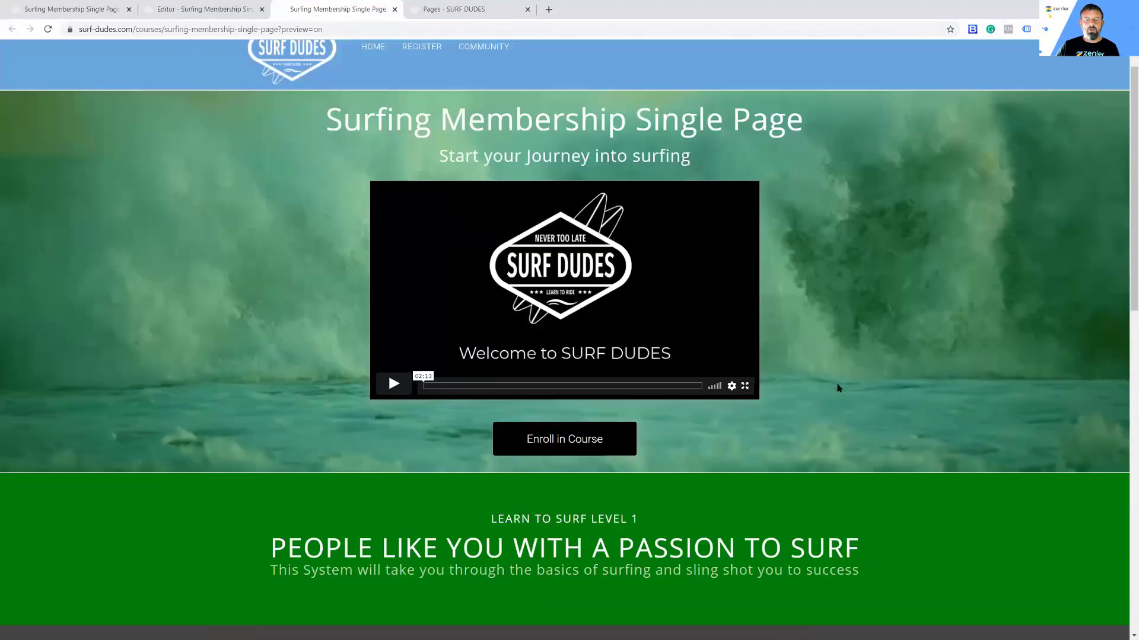
scroll(838, 388, up, 1)
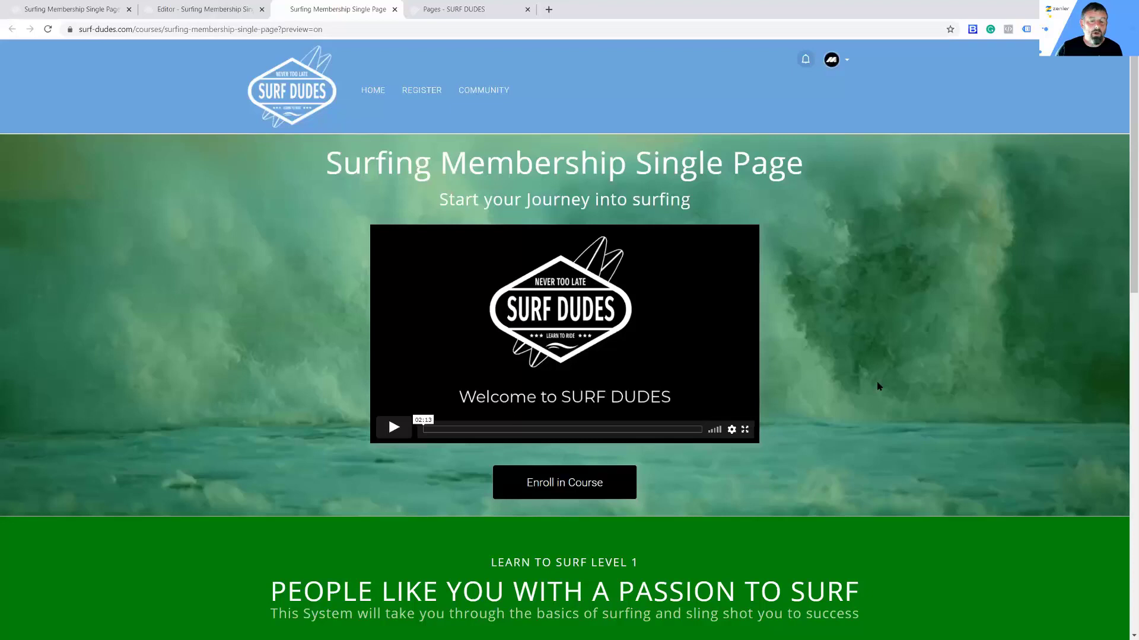
Step: Preview the course's checkout page in a new tab
click(71, 9)
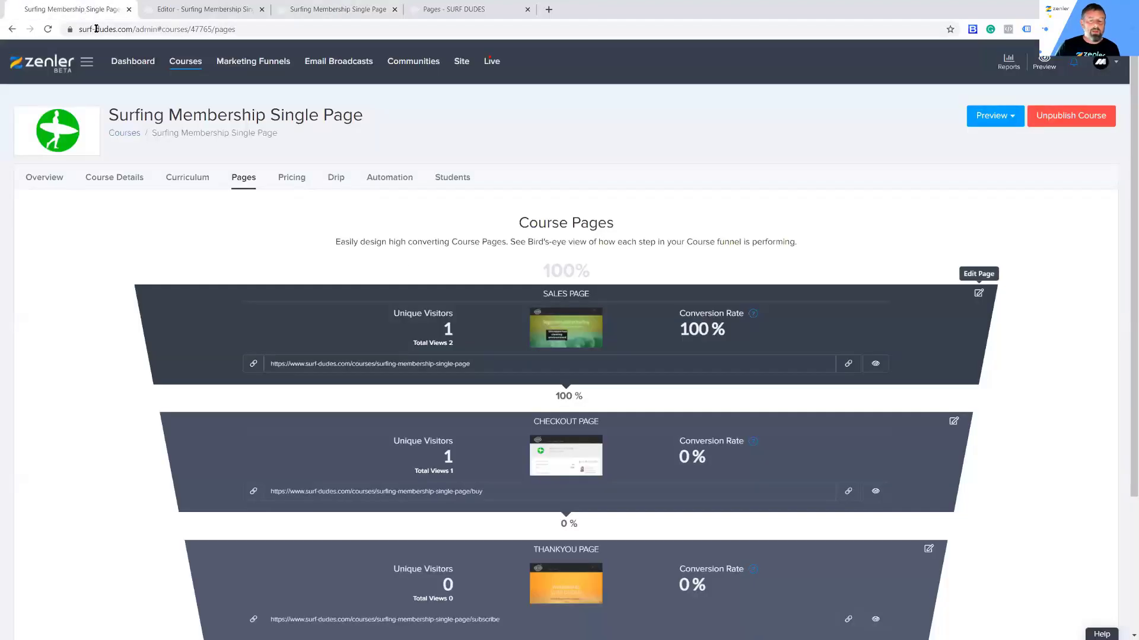
scroll(582, 332, down, 2)
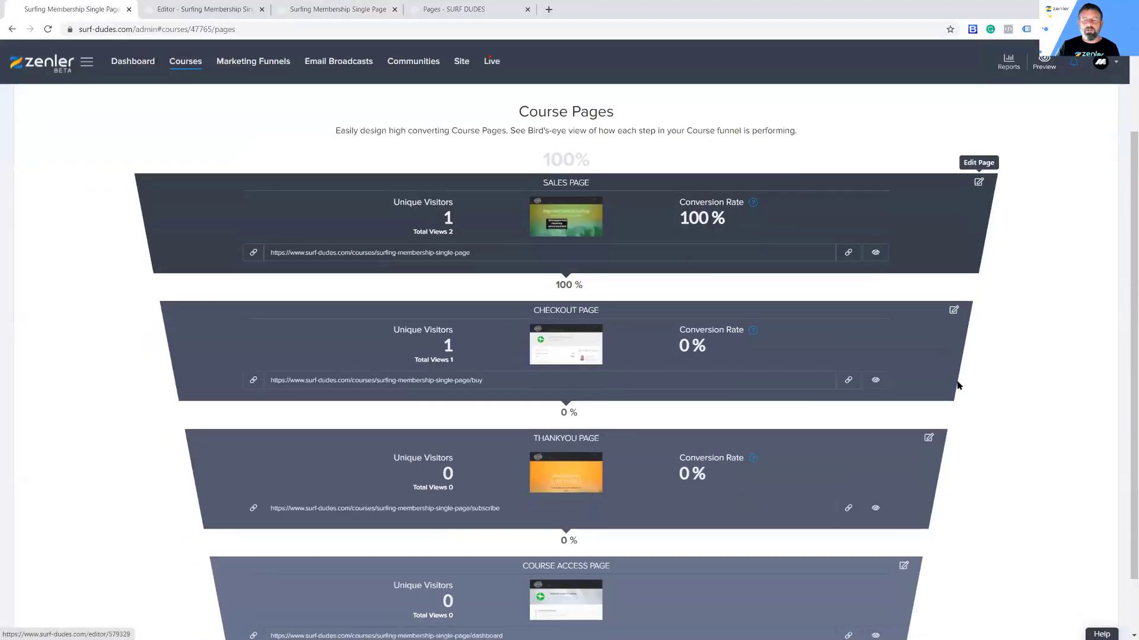
click(874, 380)
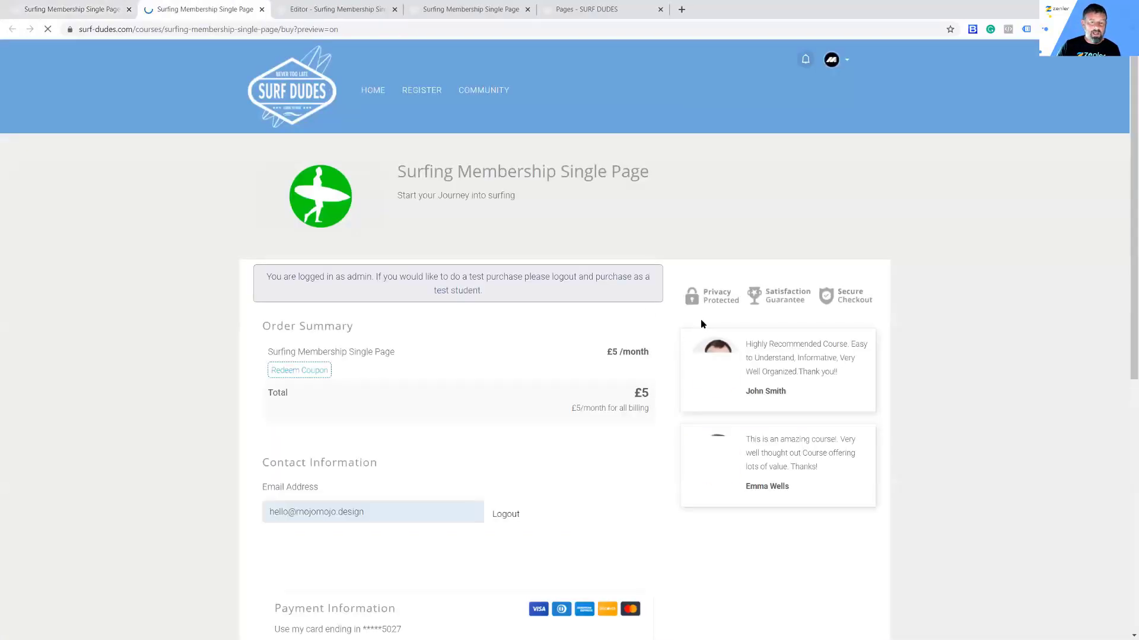
scroll(629, 339, down, 8)
scroll(627, 338, up, 7)
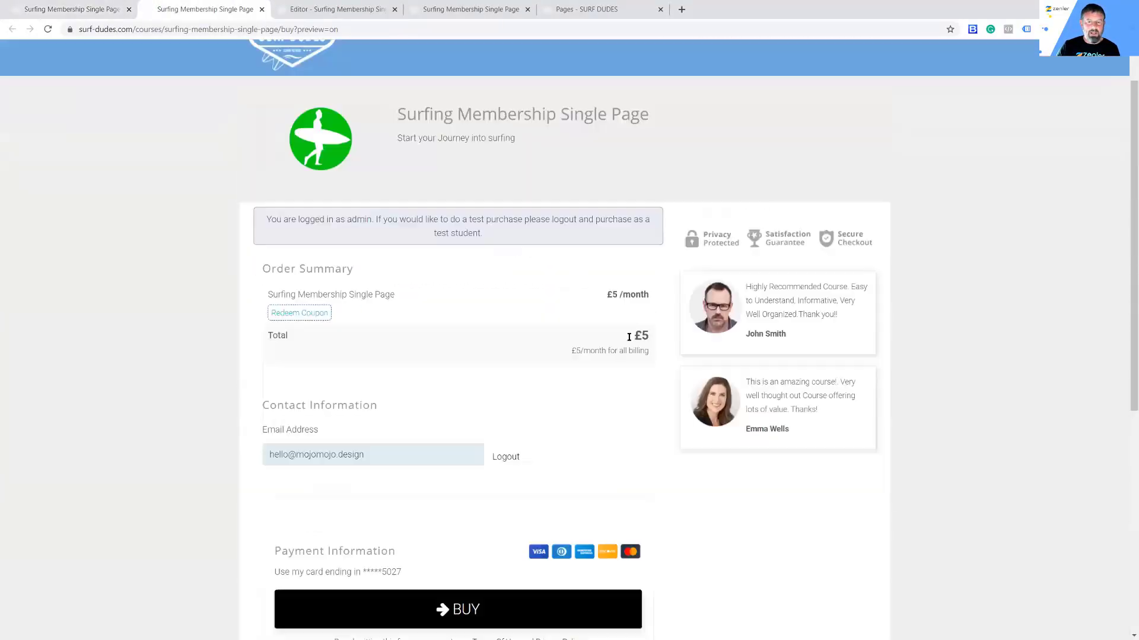
scroll(627, 336, up, 2)
Step: Preview the thank-you and Course Access pages, then return to the pages funnel
click(88, 14)
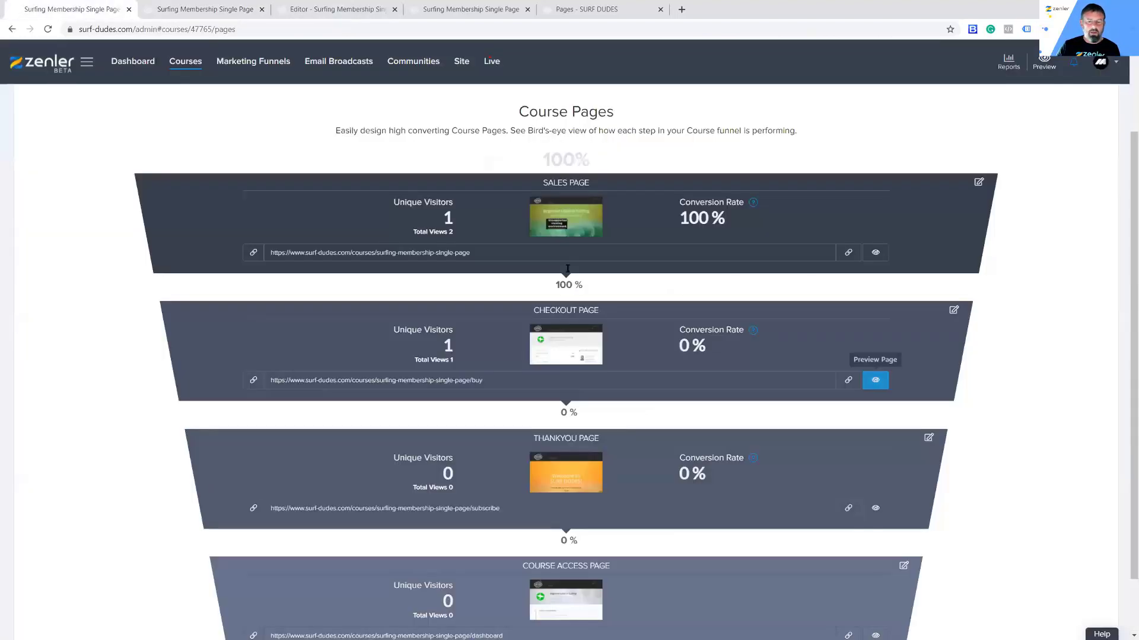
scroll(567, 269, down, 2)
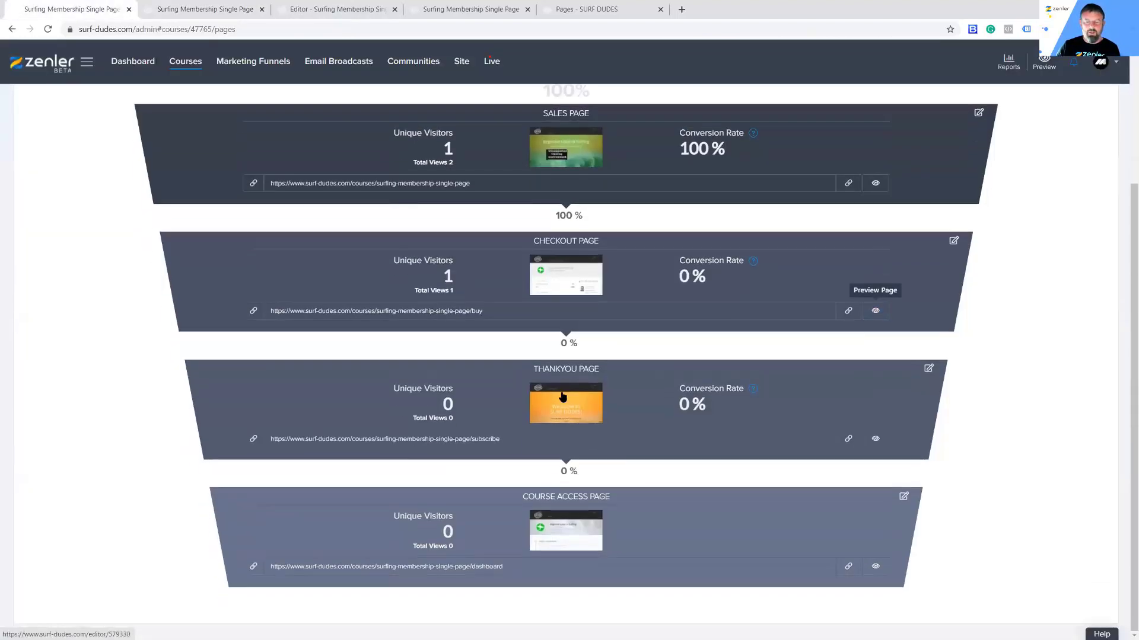
click(876, 439)
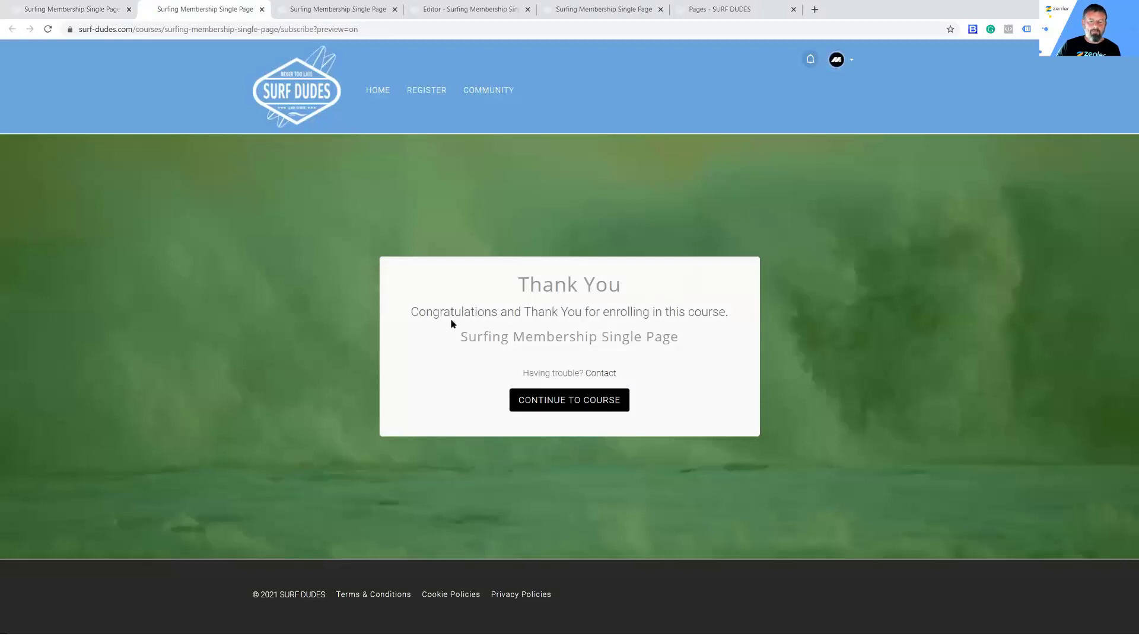
click(74, 10)
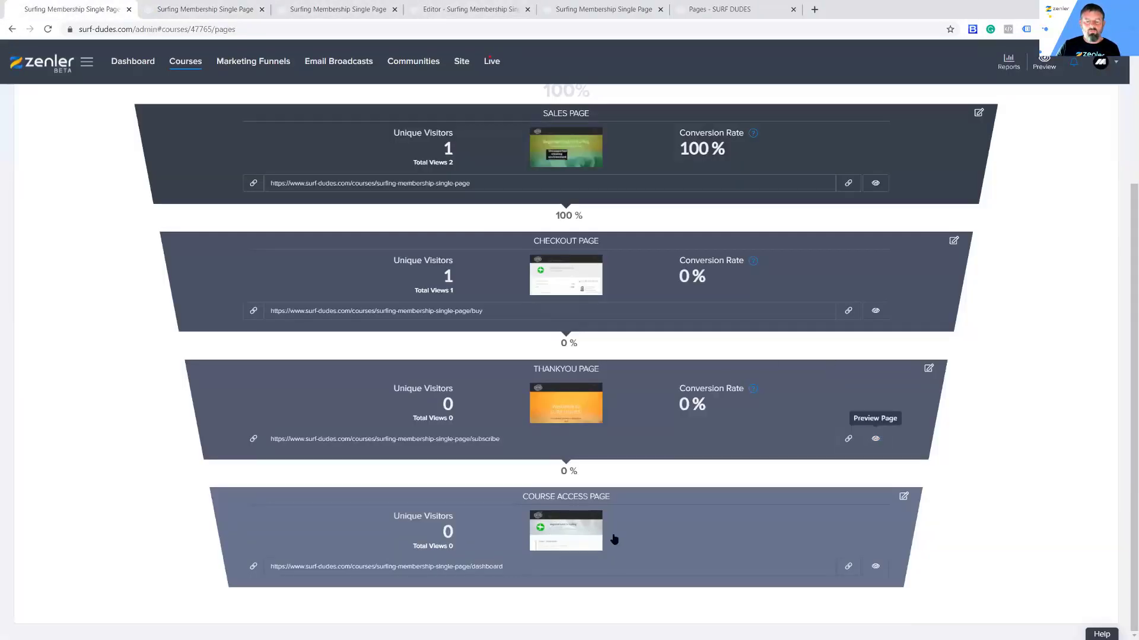
click(876, 567)
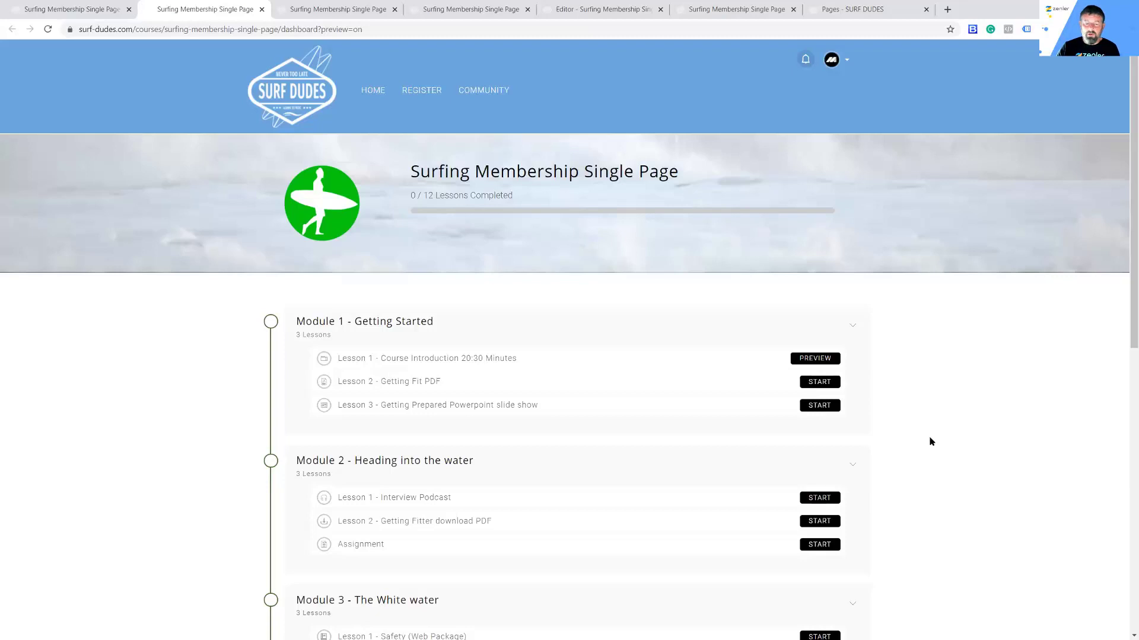
scroll(930, 441, down, 4)
scroll(929, 441, down, 4)
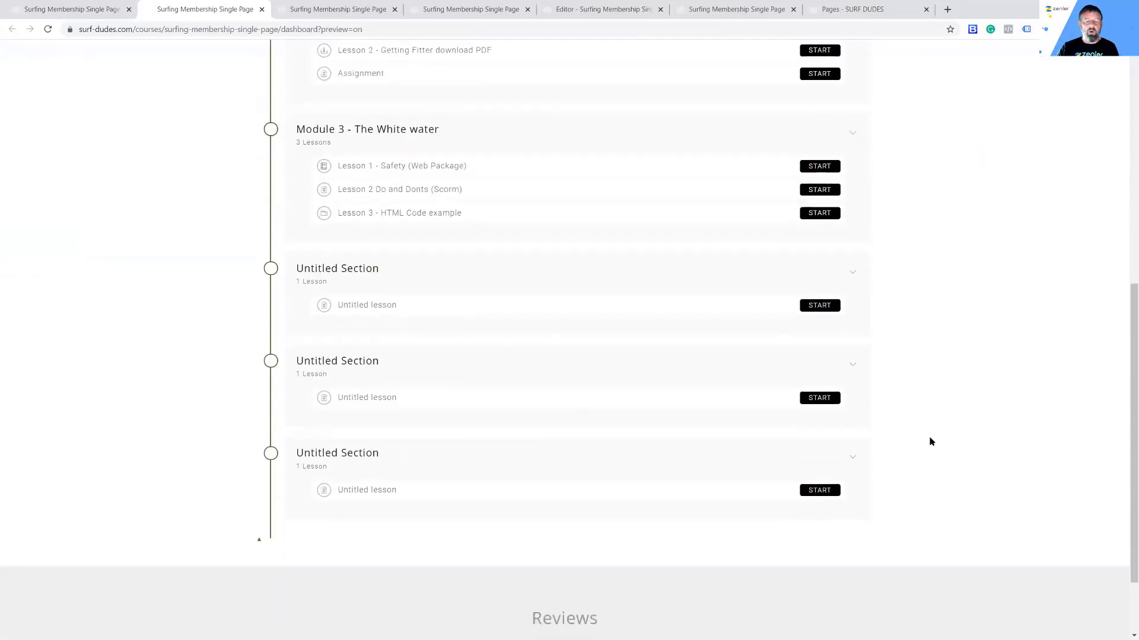
scroll(931, 440, up, 8)
scroll(932, 415, up, 1)
click(104, 10)
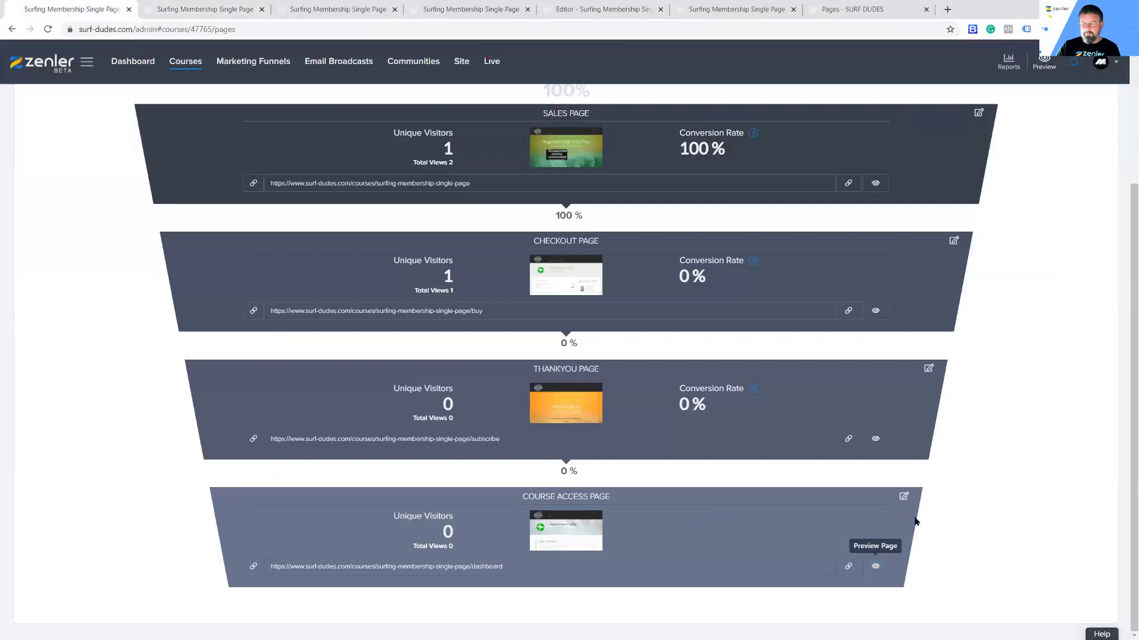
Step: Open the Course Access Page in the editor and close the leftover course preview tabs
click(904, 496)
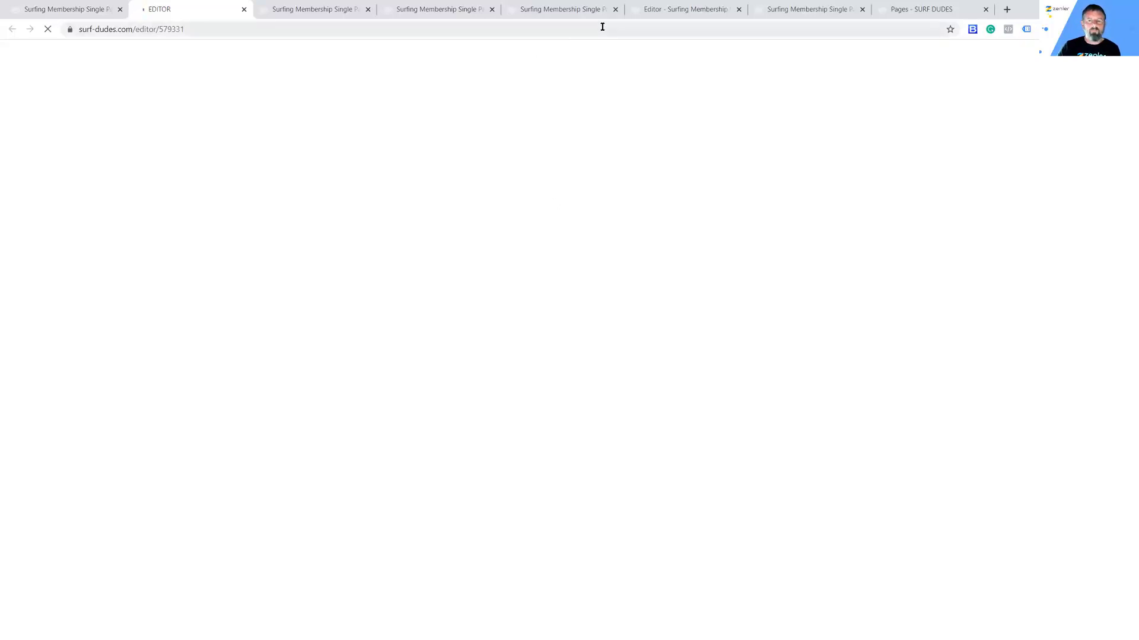
click(615, 10)
click(492, 10)
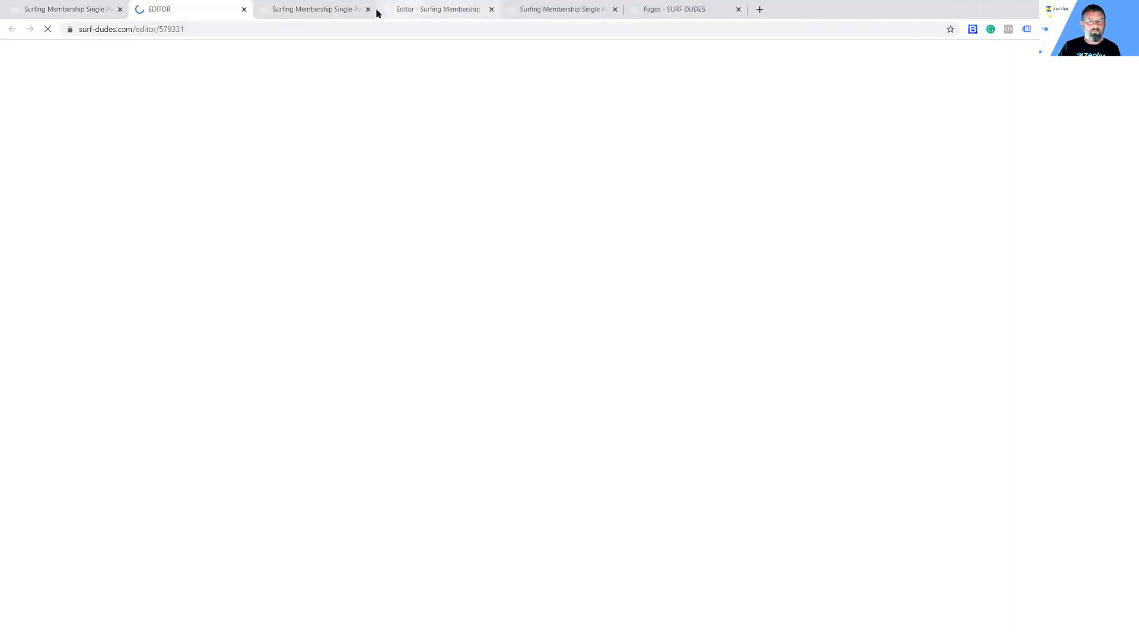
click(368, 10)
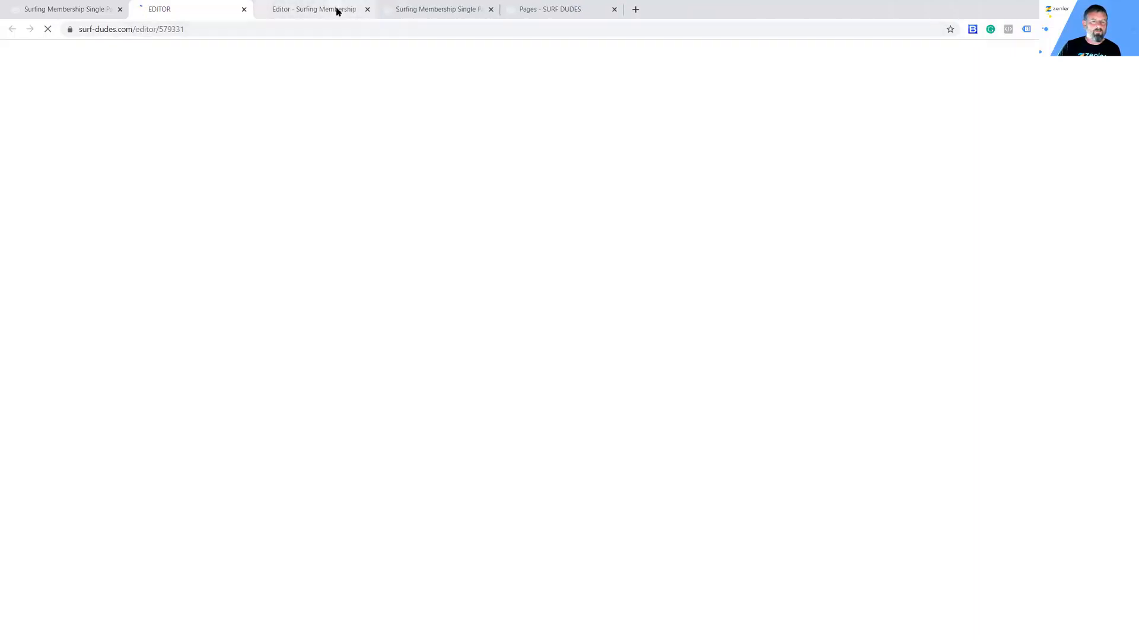
Step: Close the older editor tab, discarding its unsaved changes, and return to the new Course Access Page editor
click(337, 11)
click(368, 10)
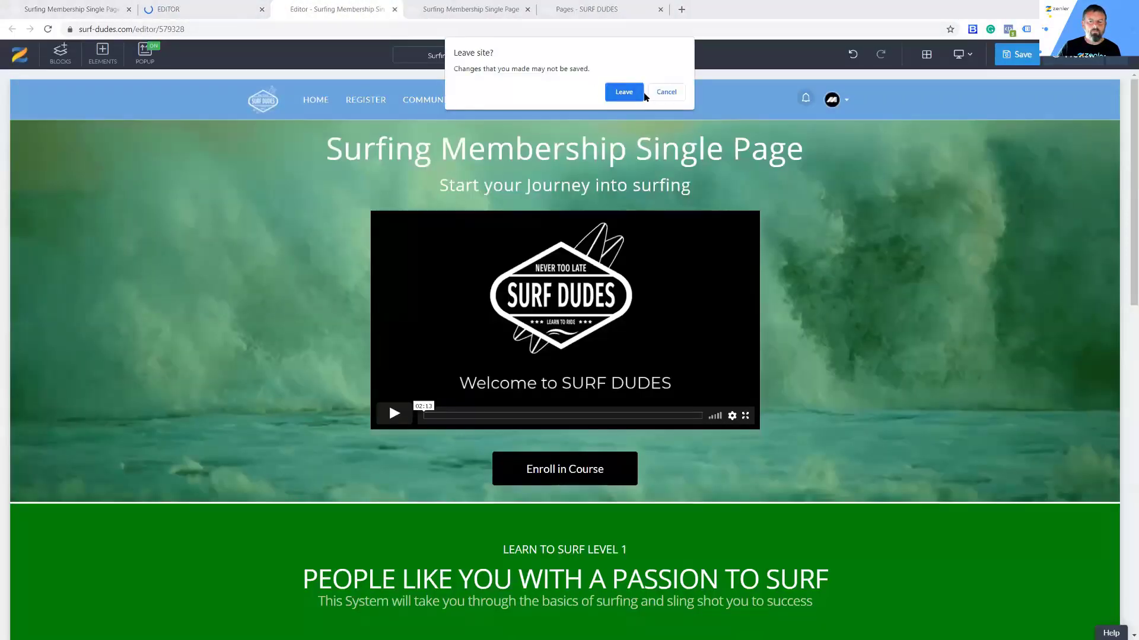
click(665, 92)
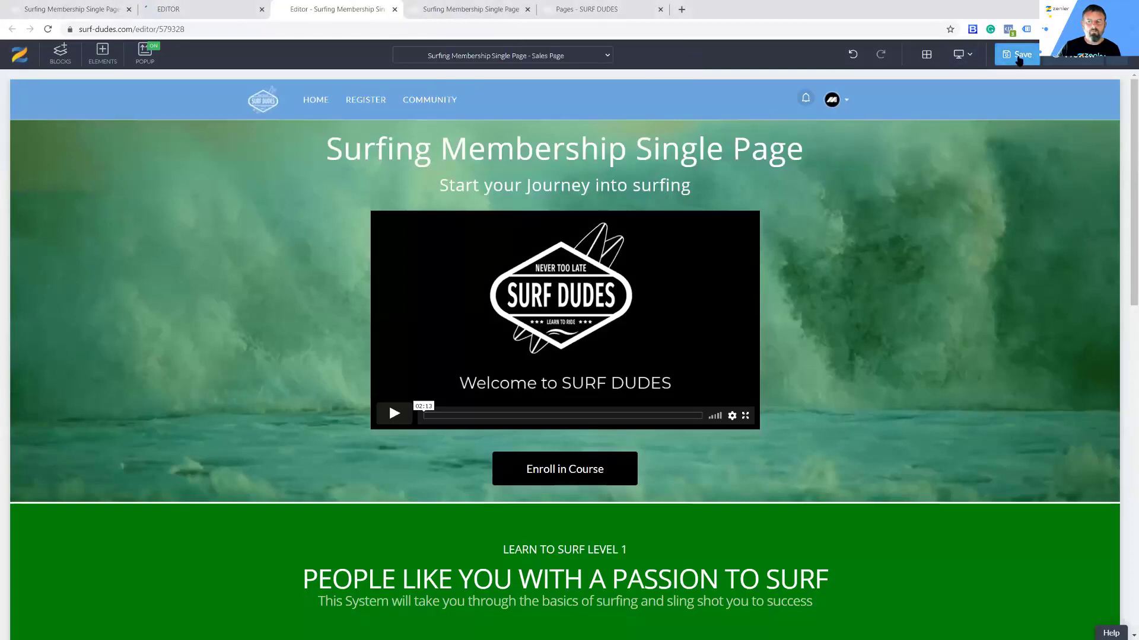
click(249, 16)
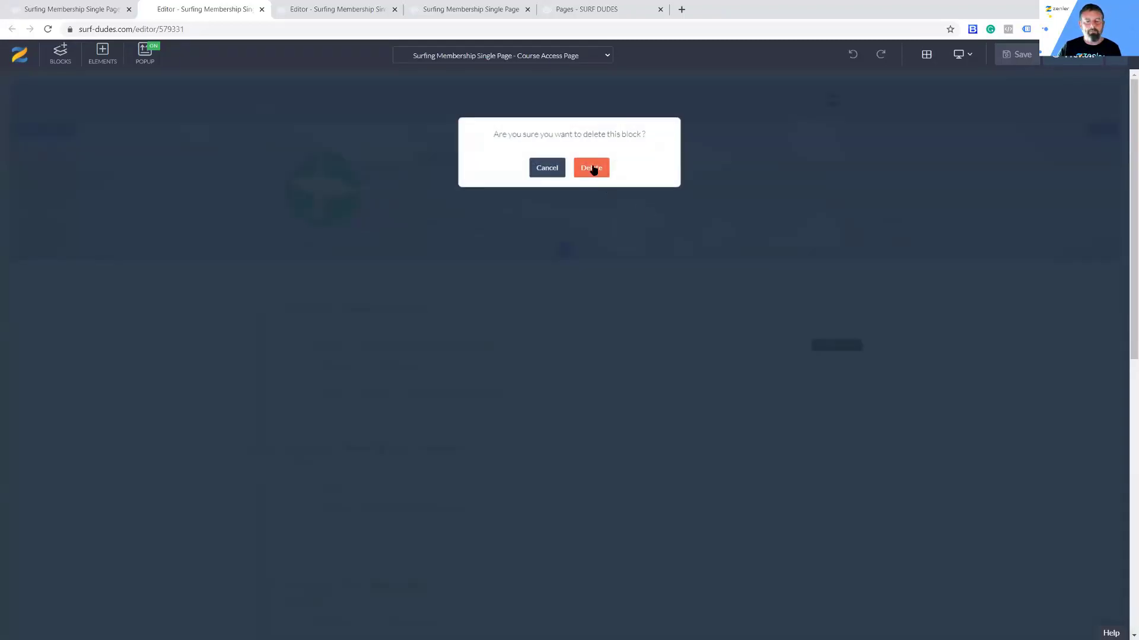
Step: Delete the top banner, curriculum and Reviews blocks, leaving only the header and footer
click(591, 169)
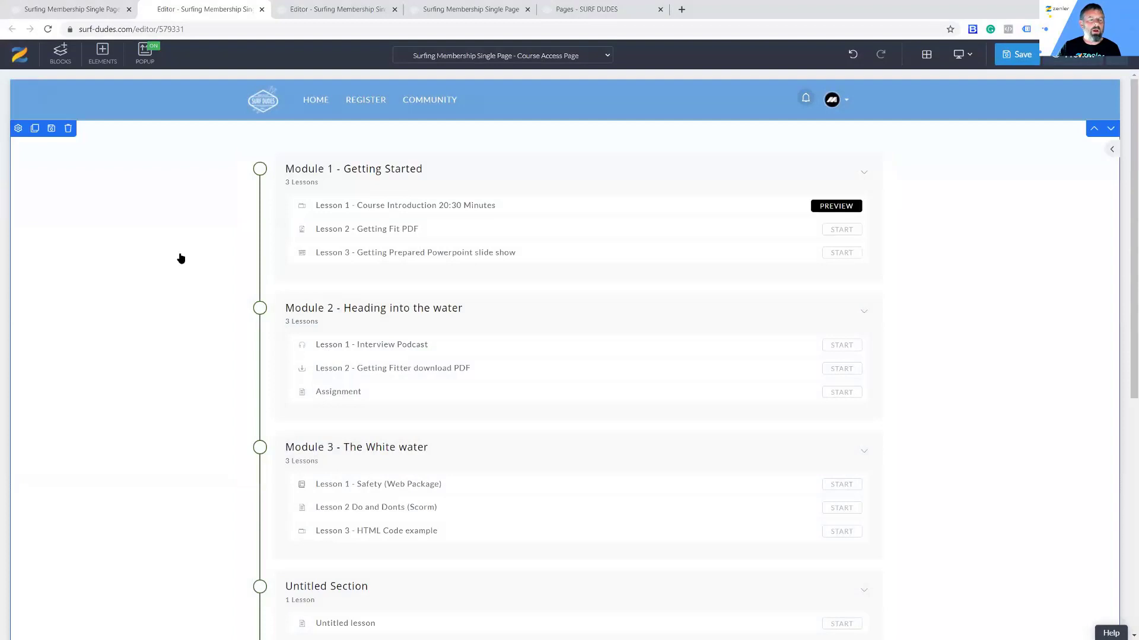
click(69, 130)
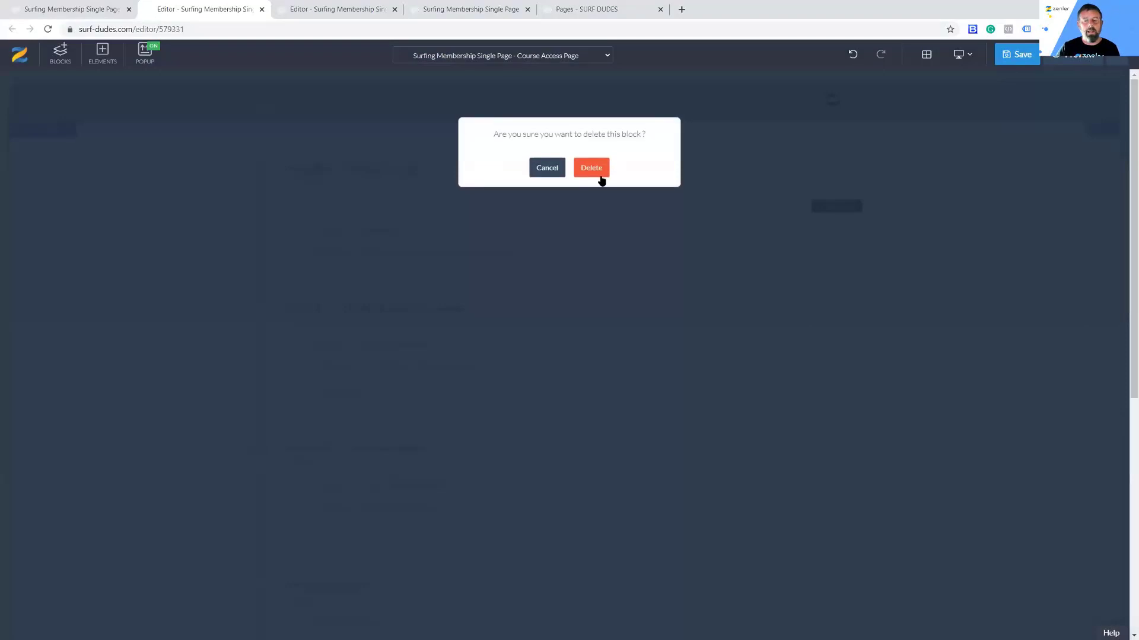
click(597, 174)
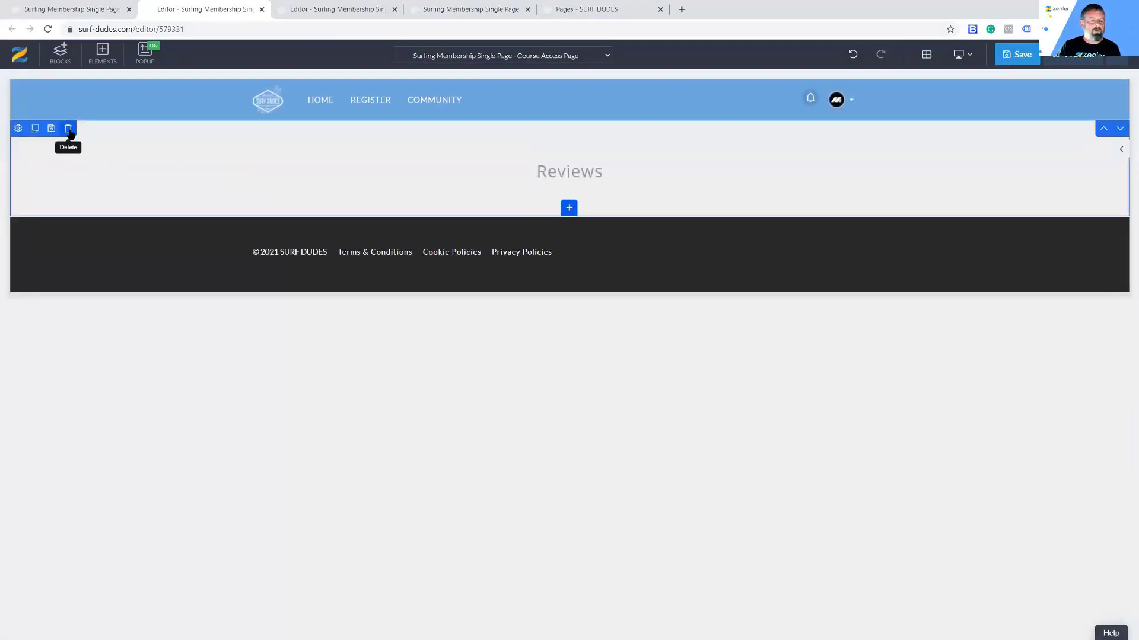
click(68, 128)
click(593, 175)
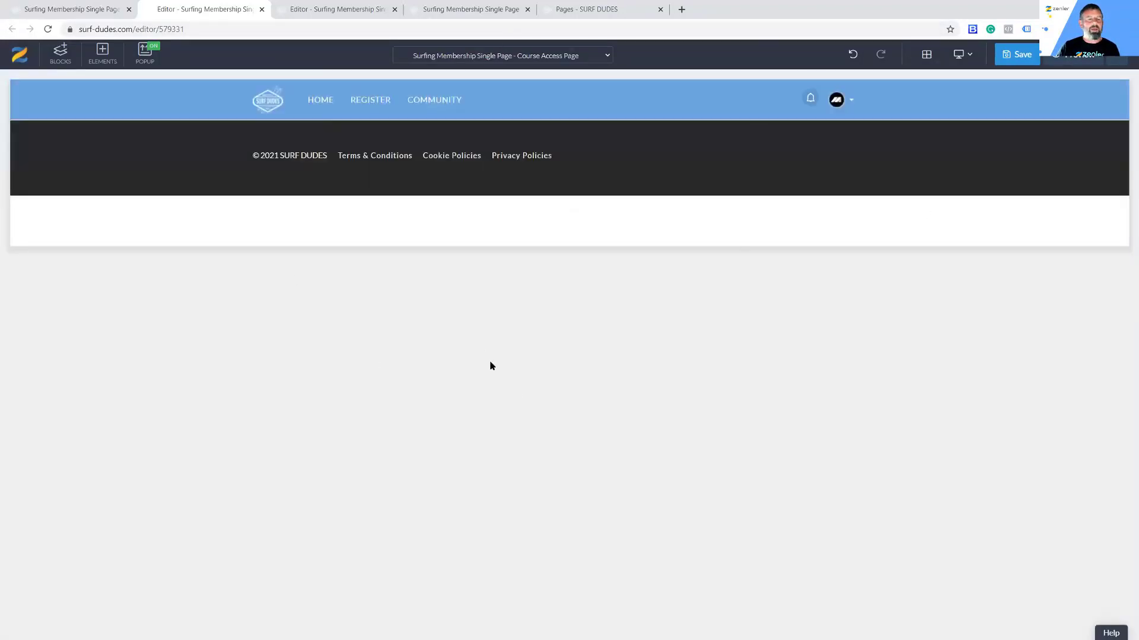
Step: Insert an Empty block between header and footer and give it a single 100% row
click(61, 57)
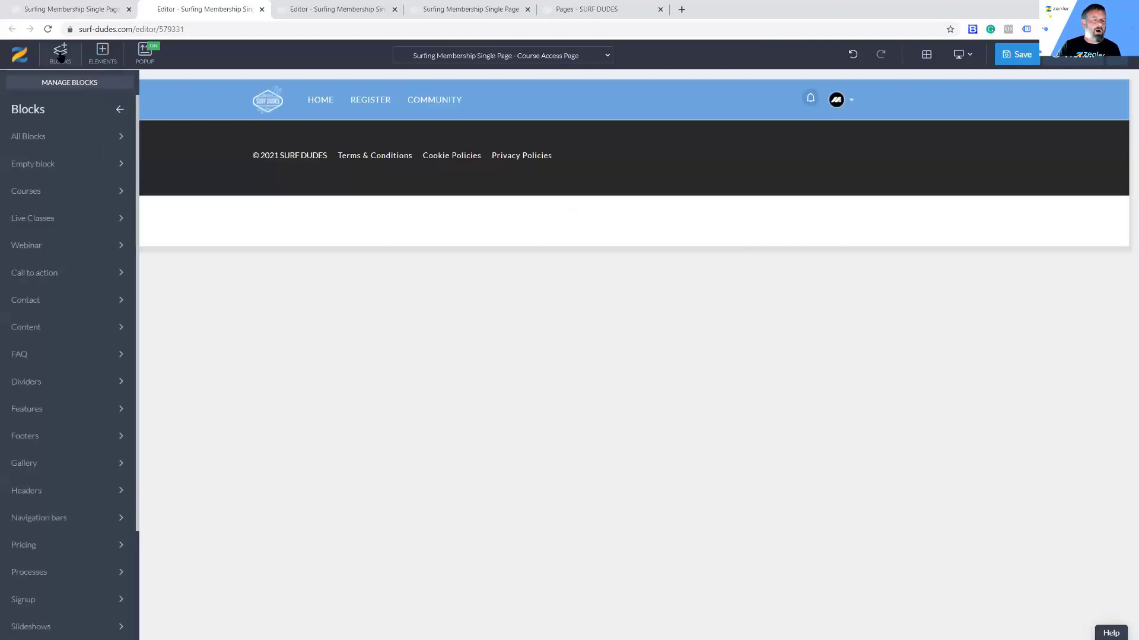
click(71, 166)
mouse_move(44, 186)
drag(66, 198, 402, 172)
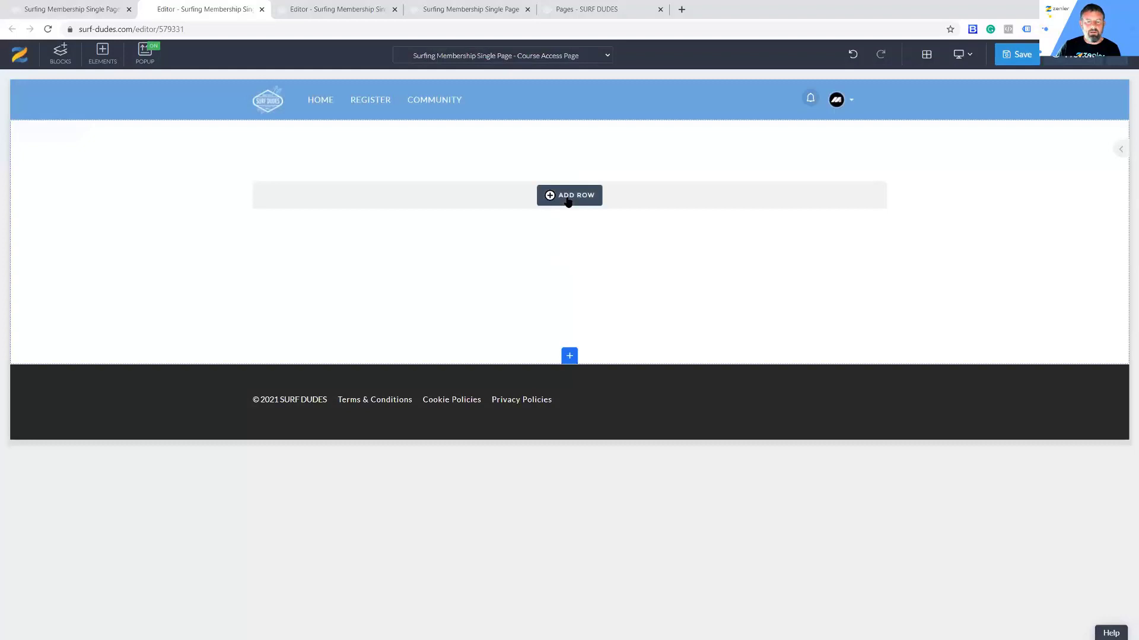
click(568, 202)
click(236, 149)
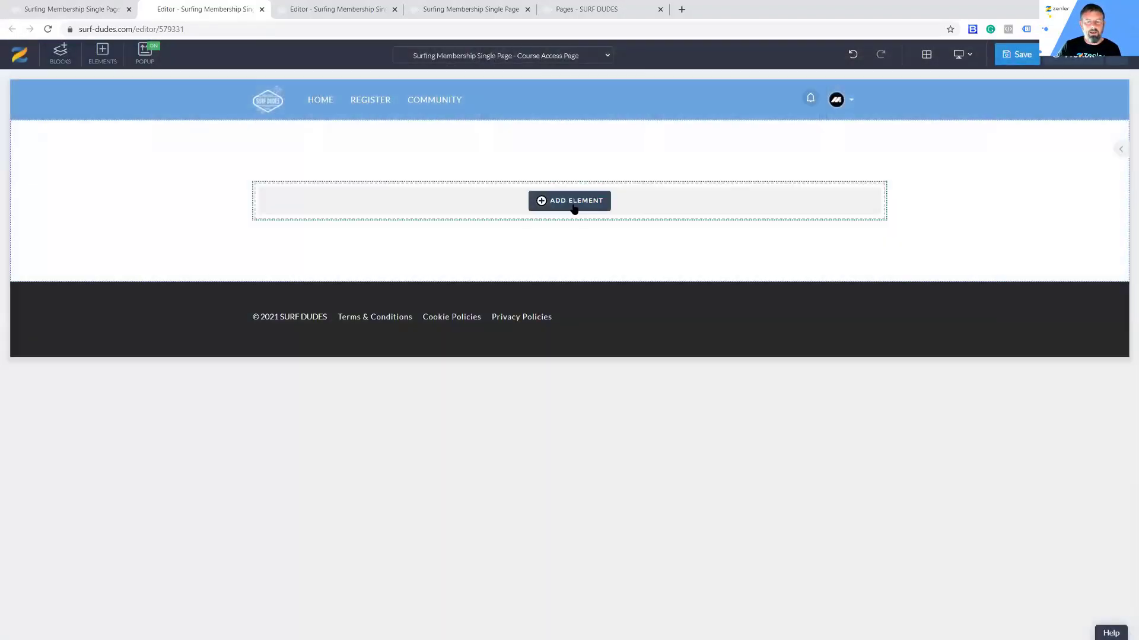
Step: Add a Heading 1 reading 'Welcome to the Surfing Membership Site' and save the page
click(551, 205)
click(340, 393)
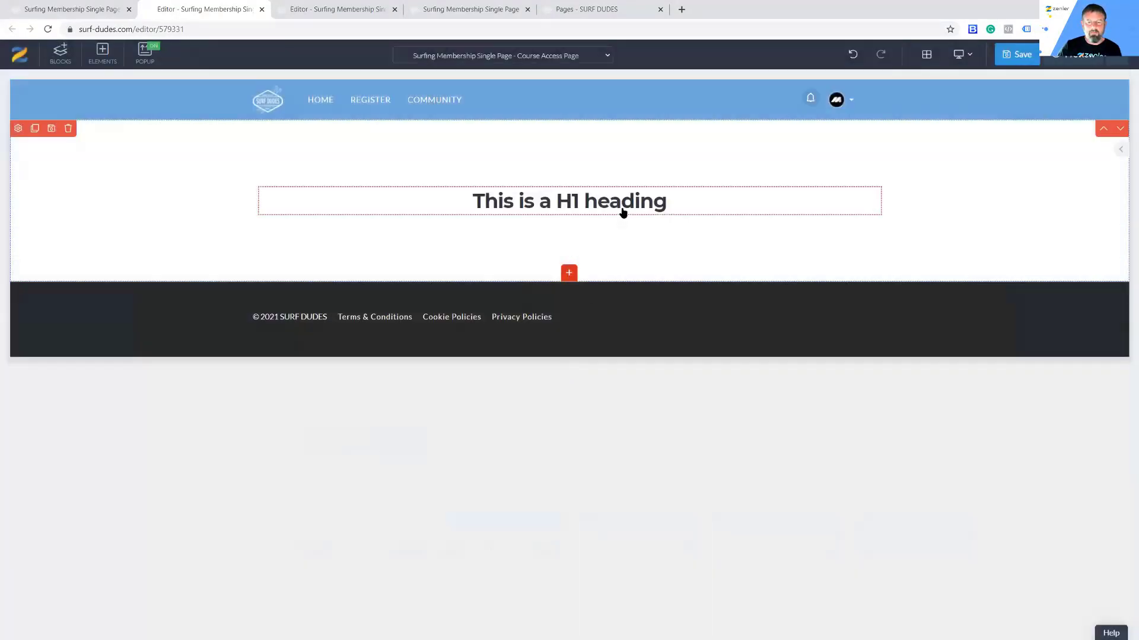
click(686, 200)
drag(686, 199, 402, 201)
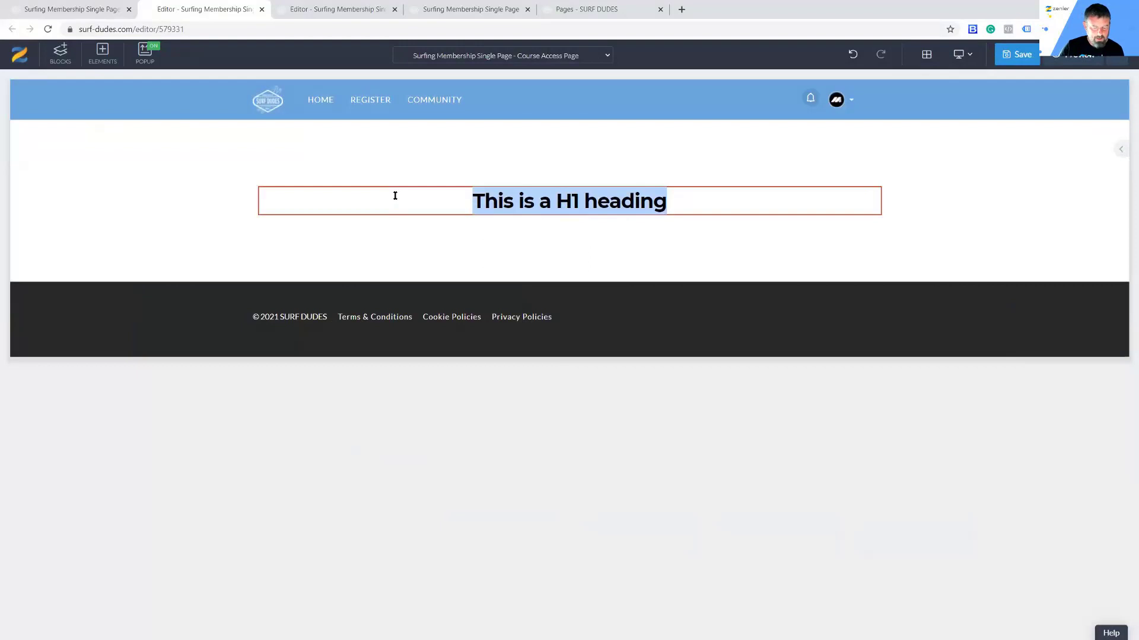
text(Welcome to the)
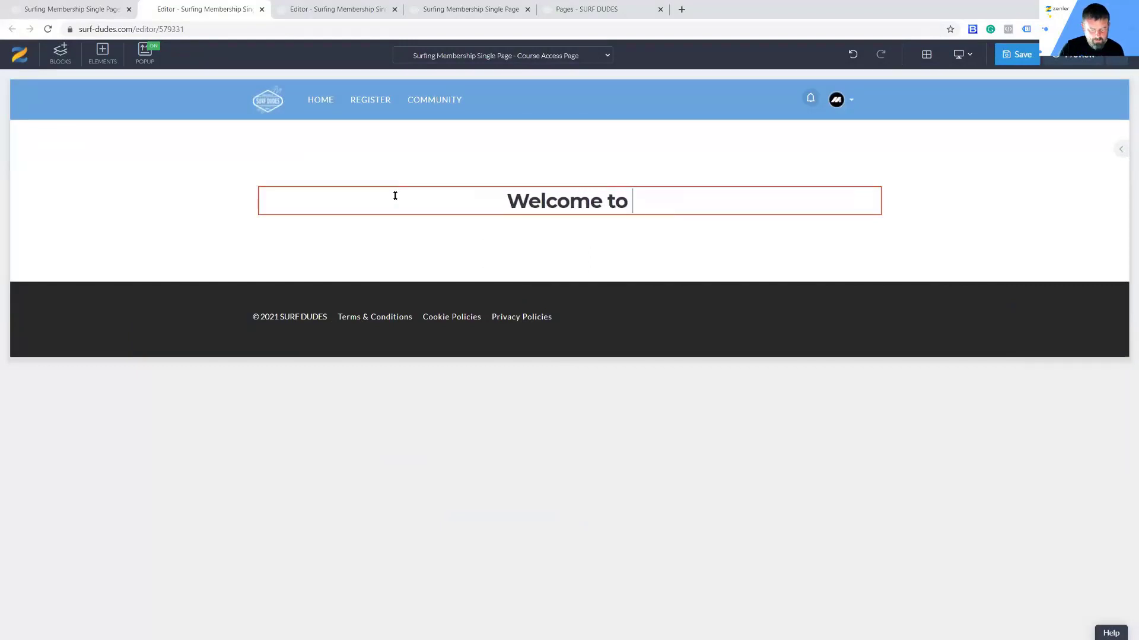
text( S)
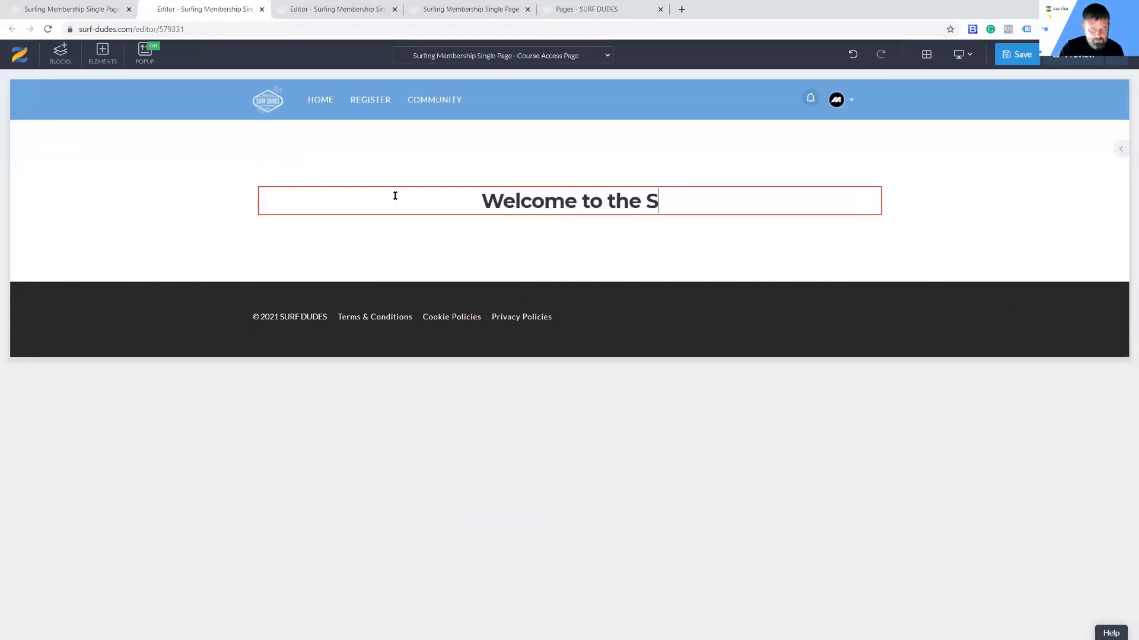
text(urfing Membership )
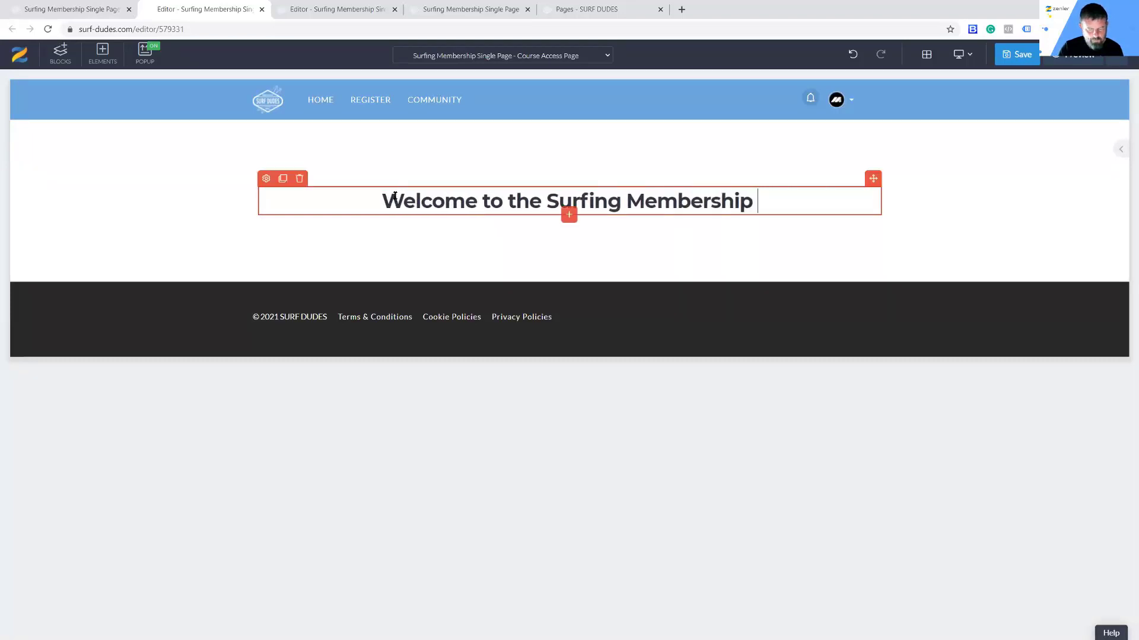
text(Site)
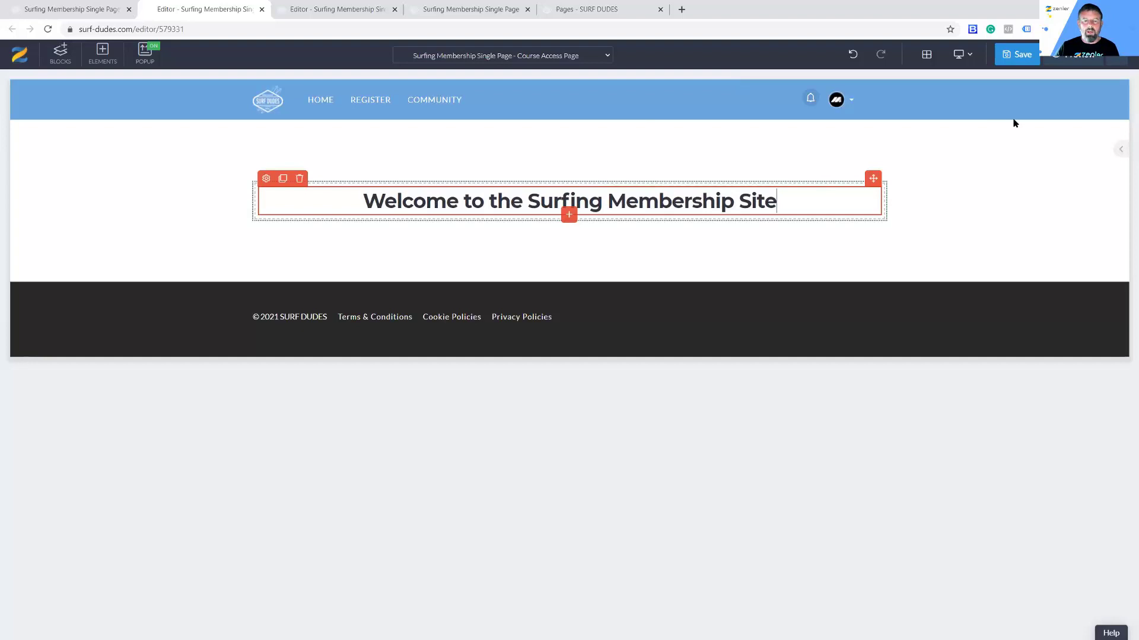
key(ctrl+s)
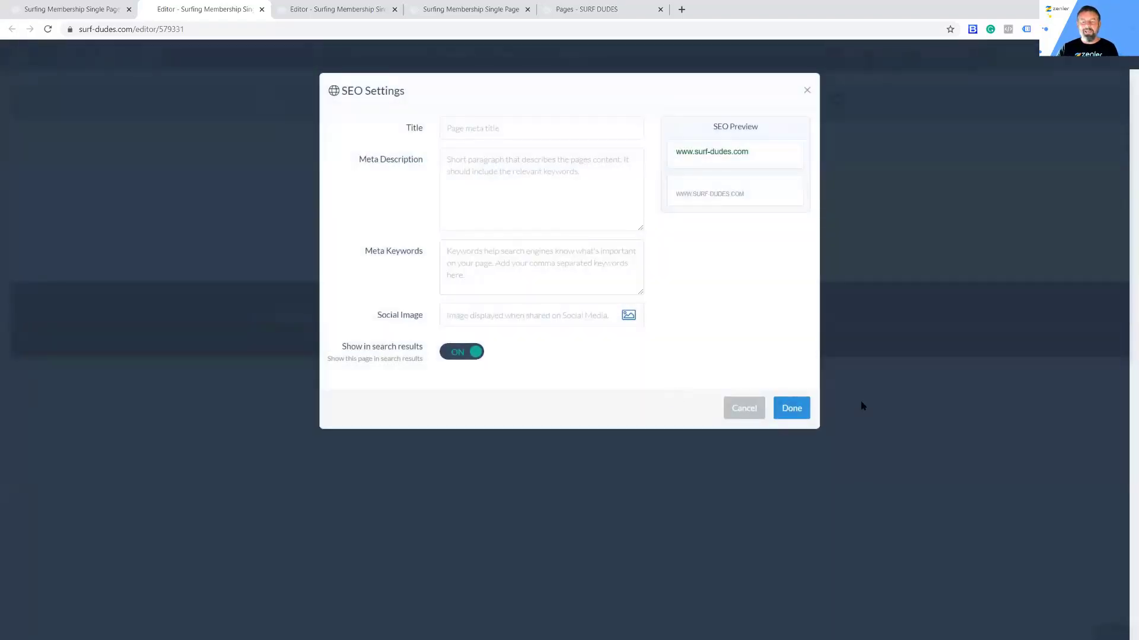
click(791, 410)
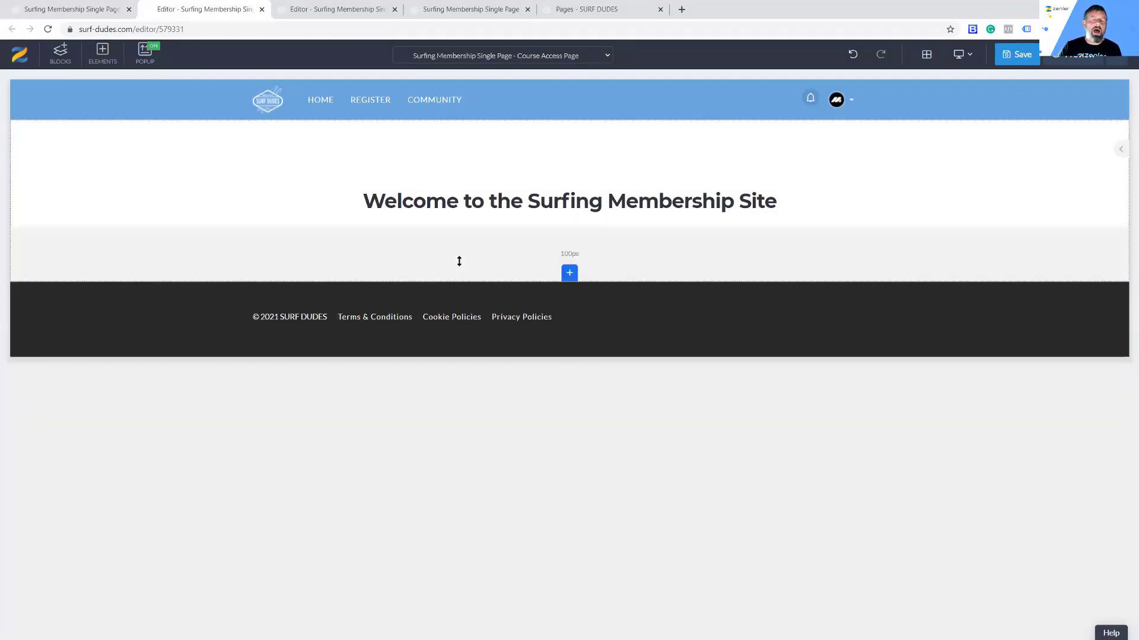
Step: Add the saved custom surf hero block ('Beginners Start Here') below the welcome heading
click(569, 273)
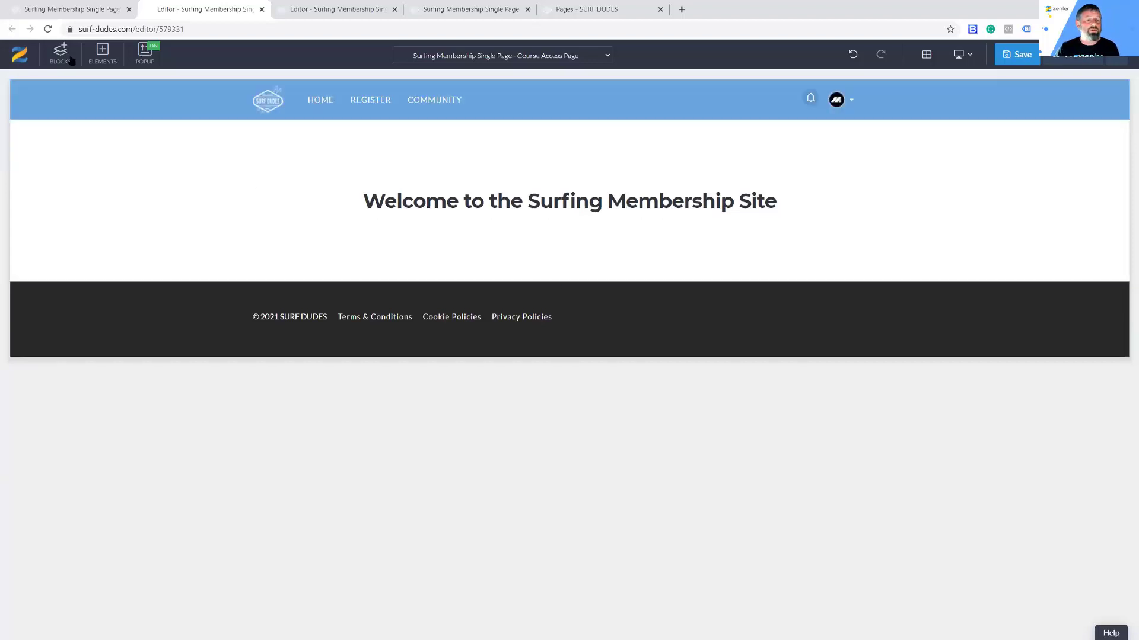
click(486, 153)
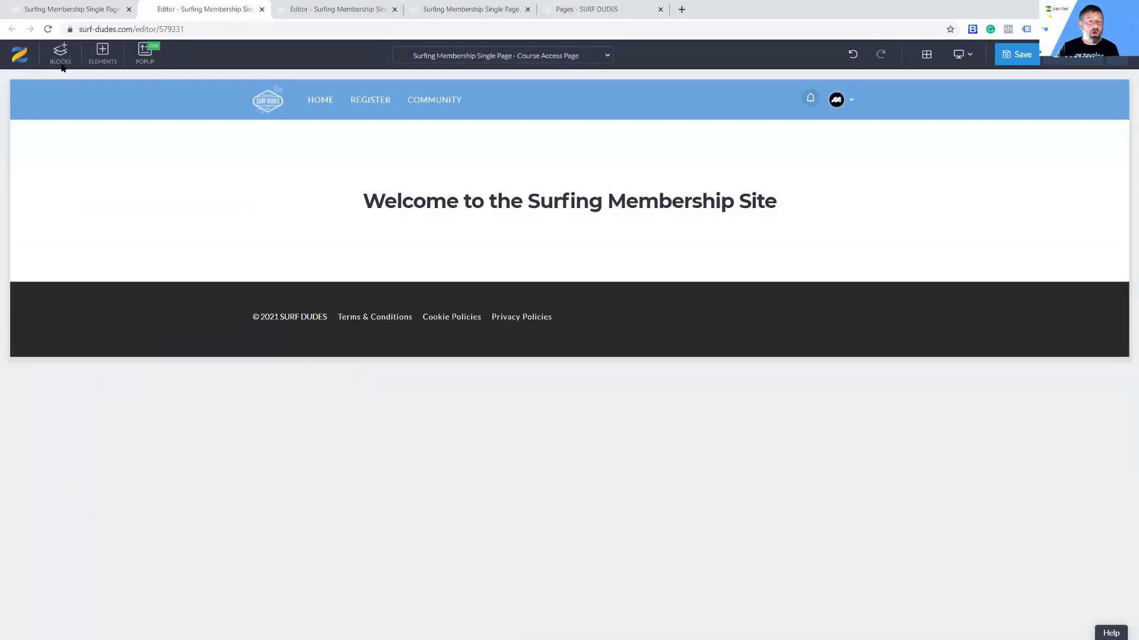
click(61, 64)
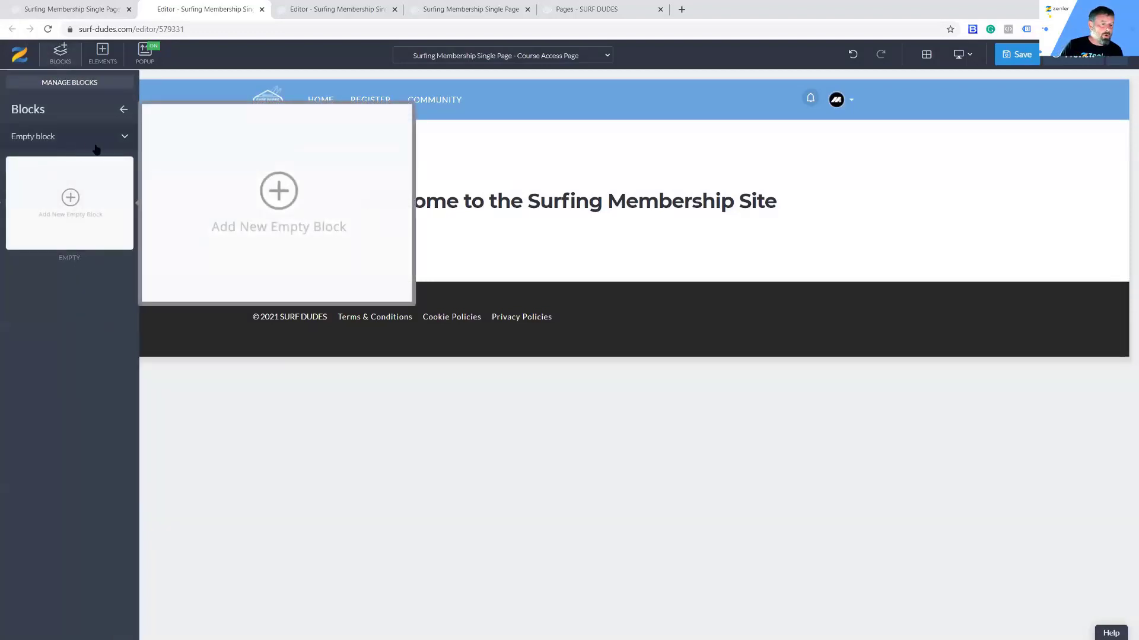
click(113, 139)
scroll(60, 435, down, 3)
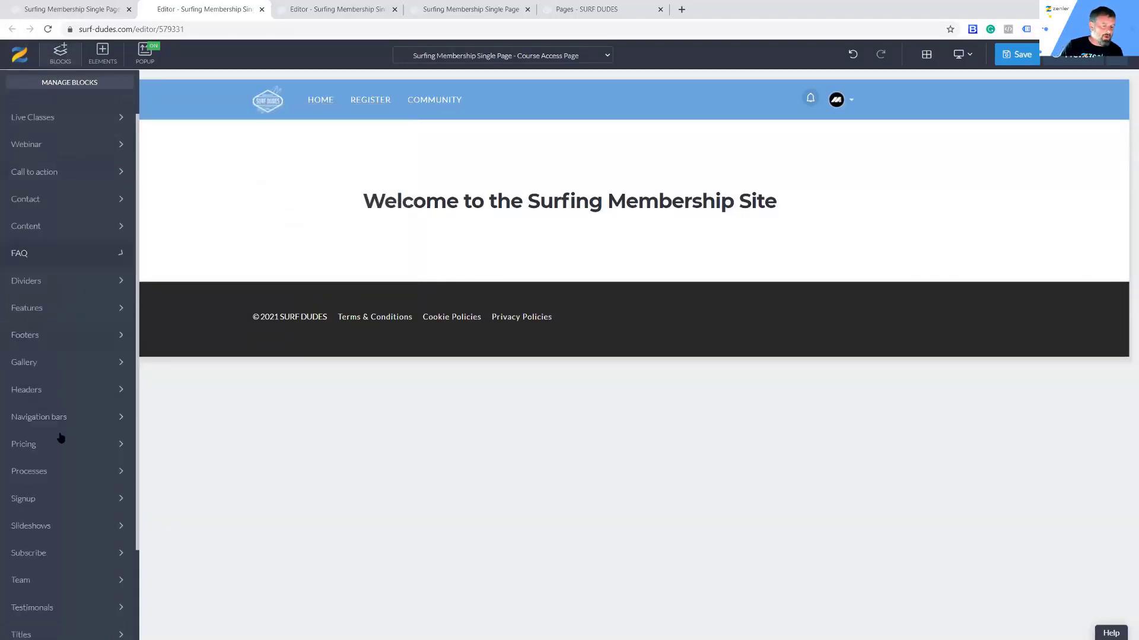
click(54, 629)
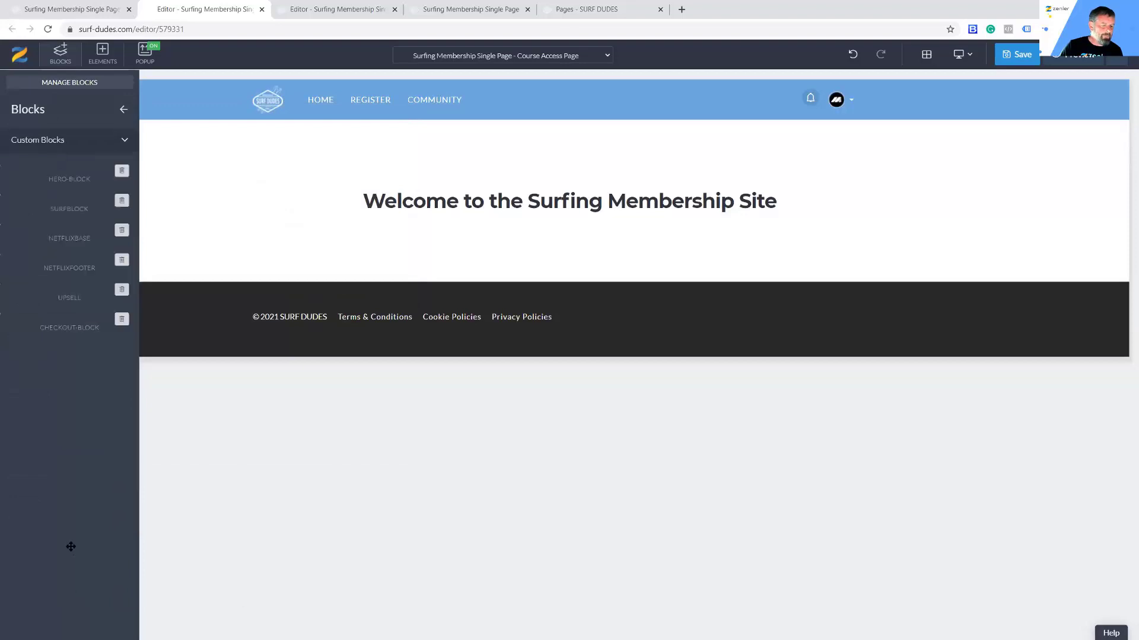
mouse_move(79, 511)
mouse_move(40, 273)
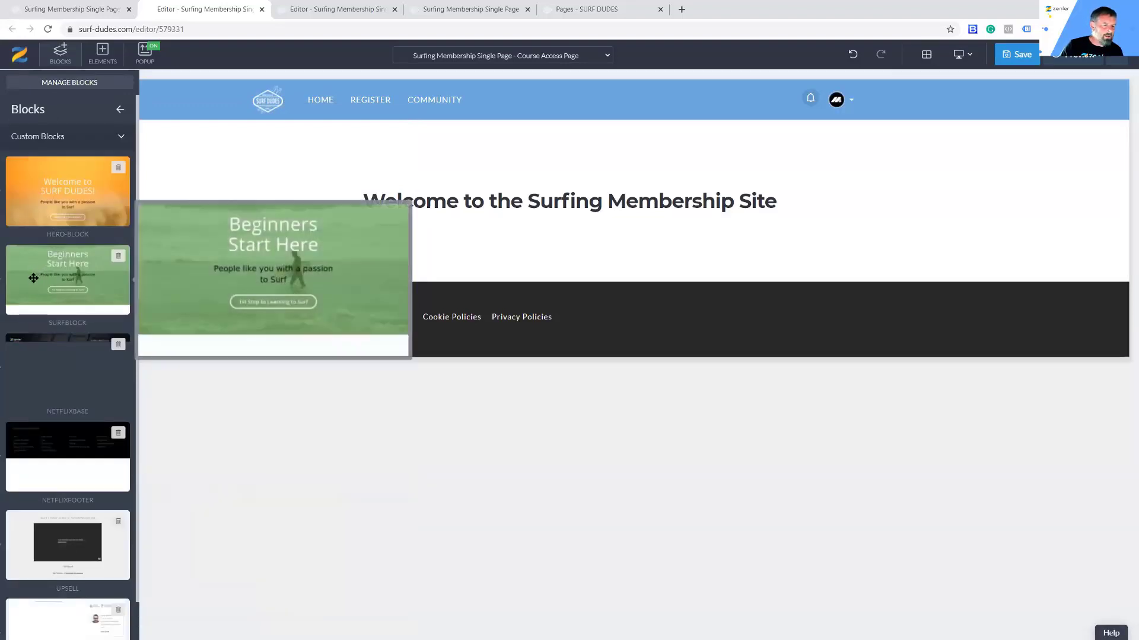
drag(32, 275, 397, 329)
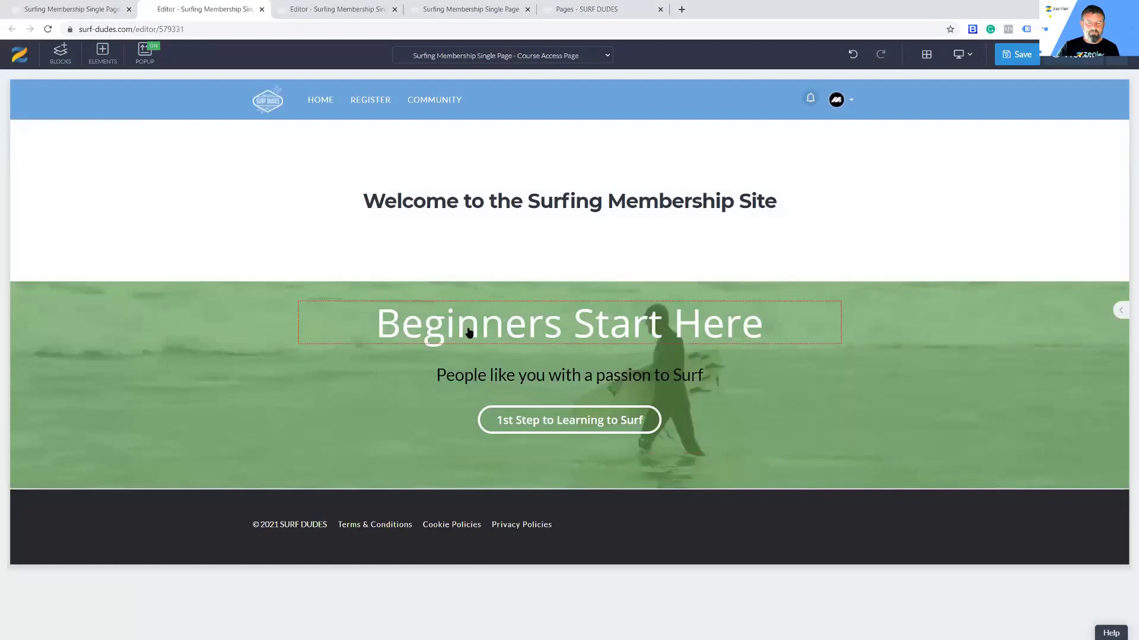
Step: Delete the '1st Step to Learning to Surf' button from the hero block
click(645, 327)
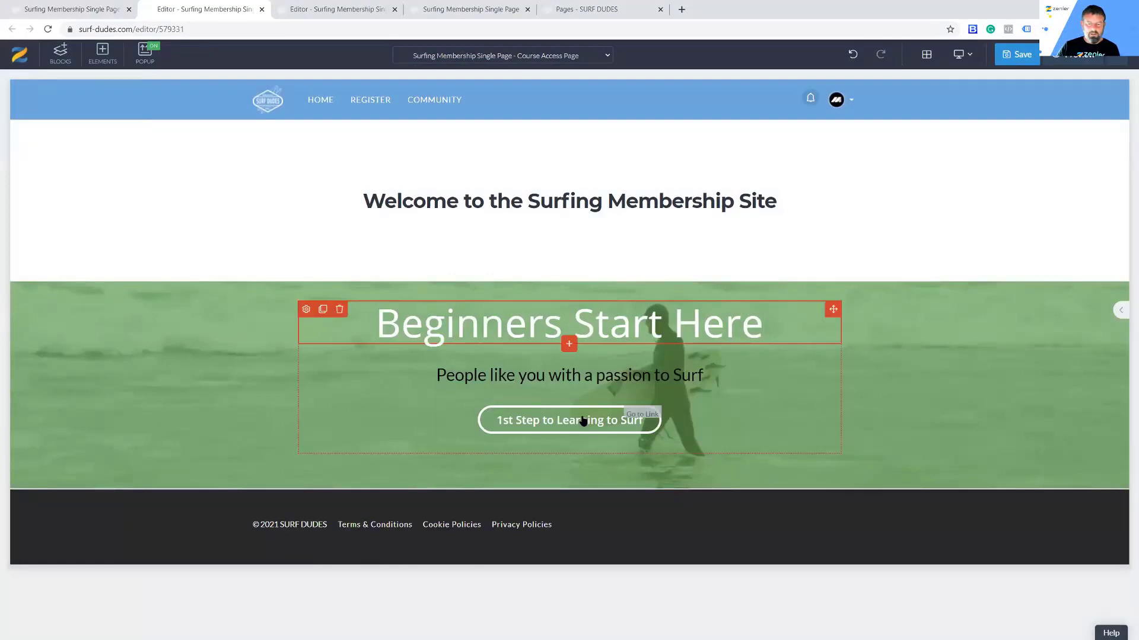
click(511, 422)
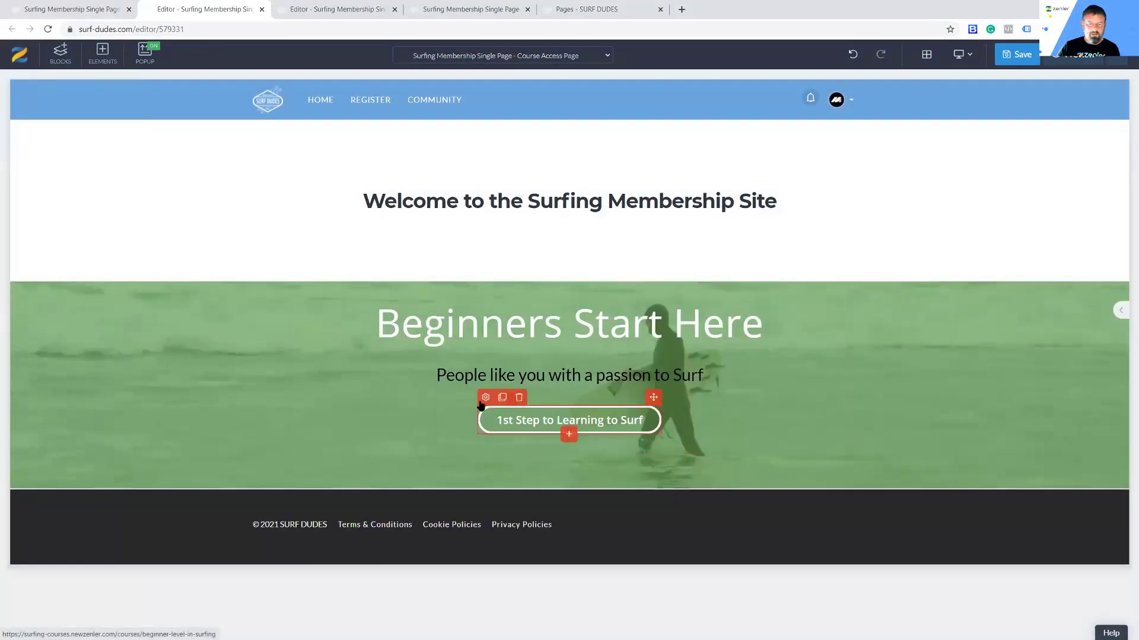
click(519, 398)
click(591, 176)
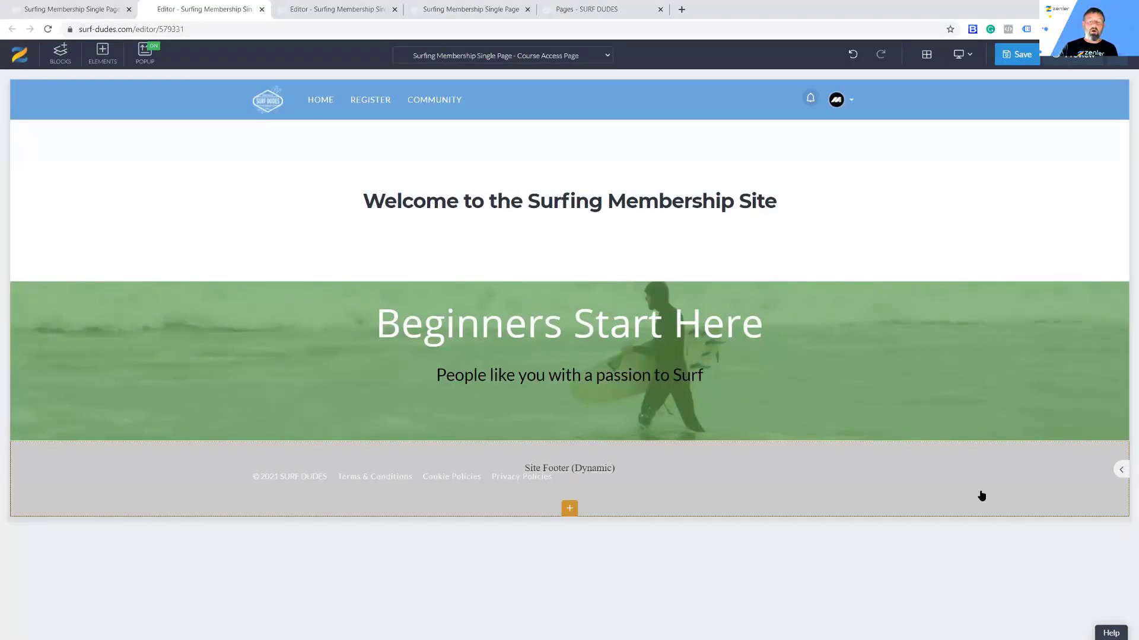
Step: Insert a featured library video below the hero subheading
click(565, 403)
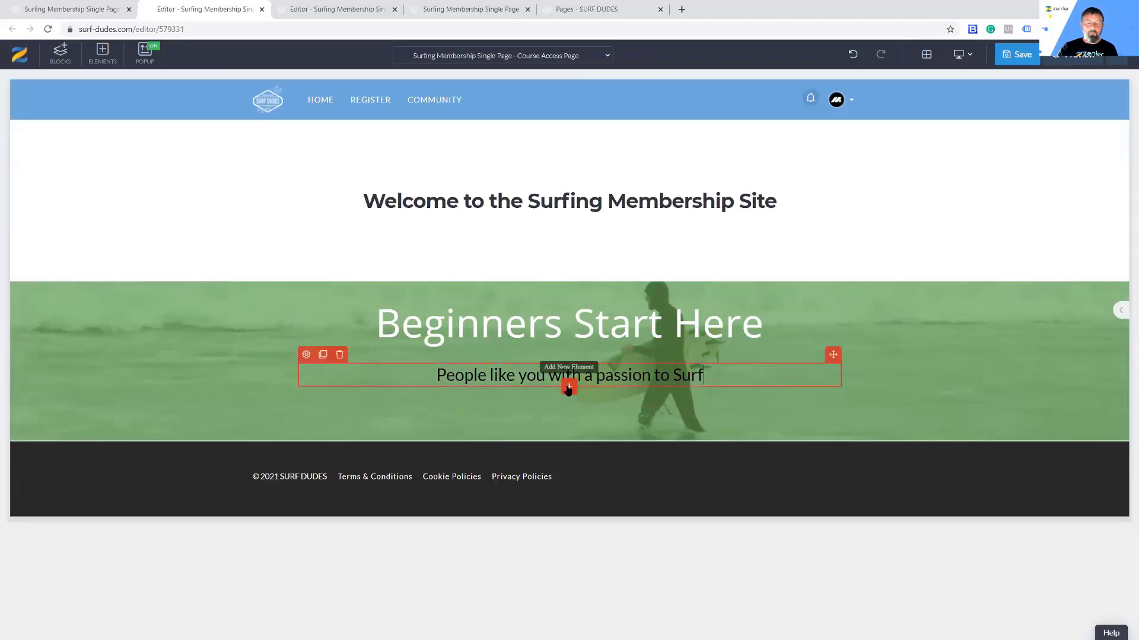
click(568, 386)
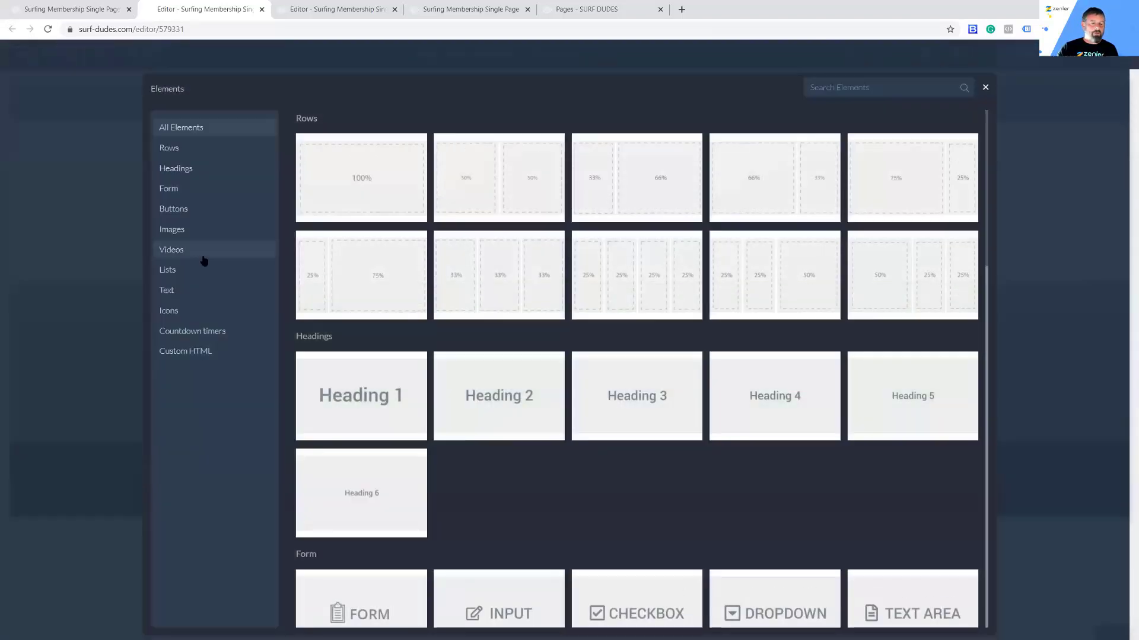
click(177, 250)
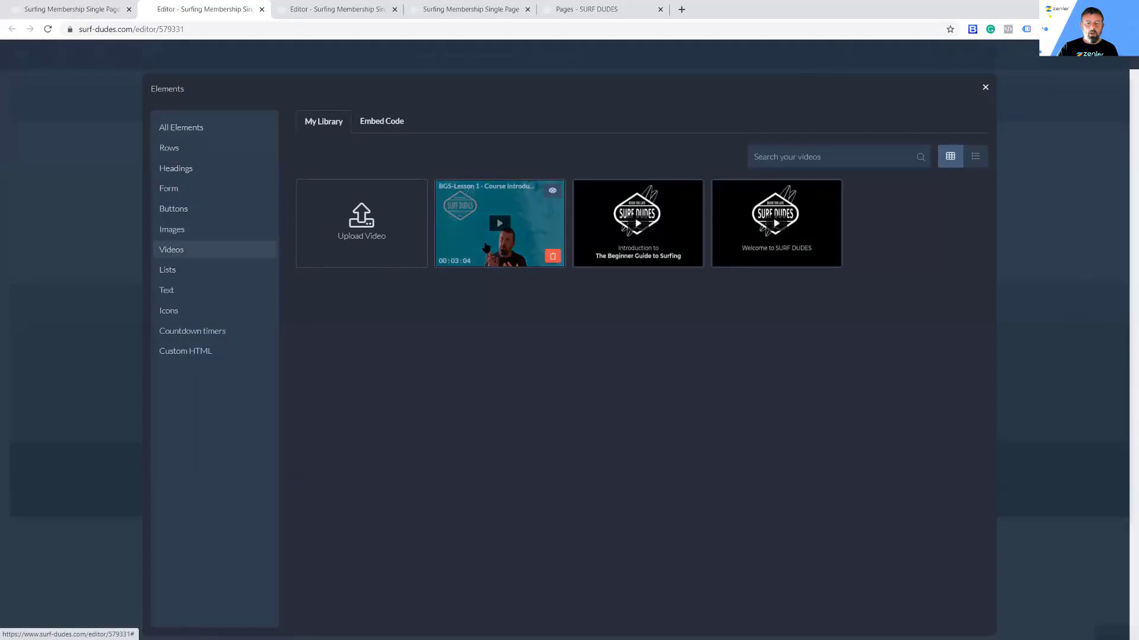
click(514, 266)
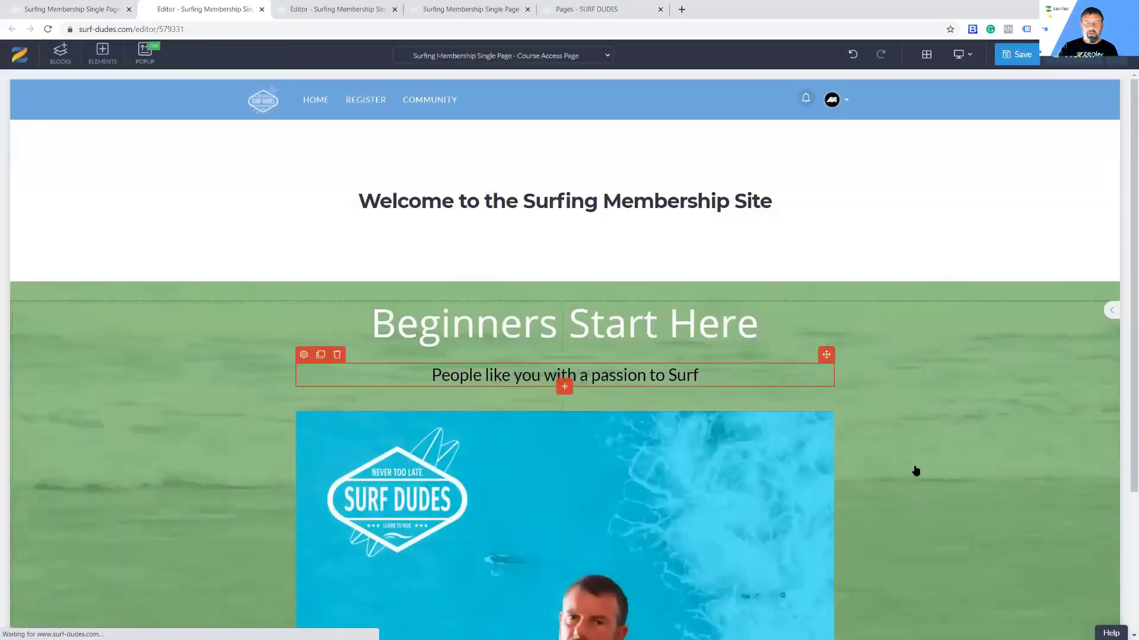
scroll(940, 430, down, 3)
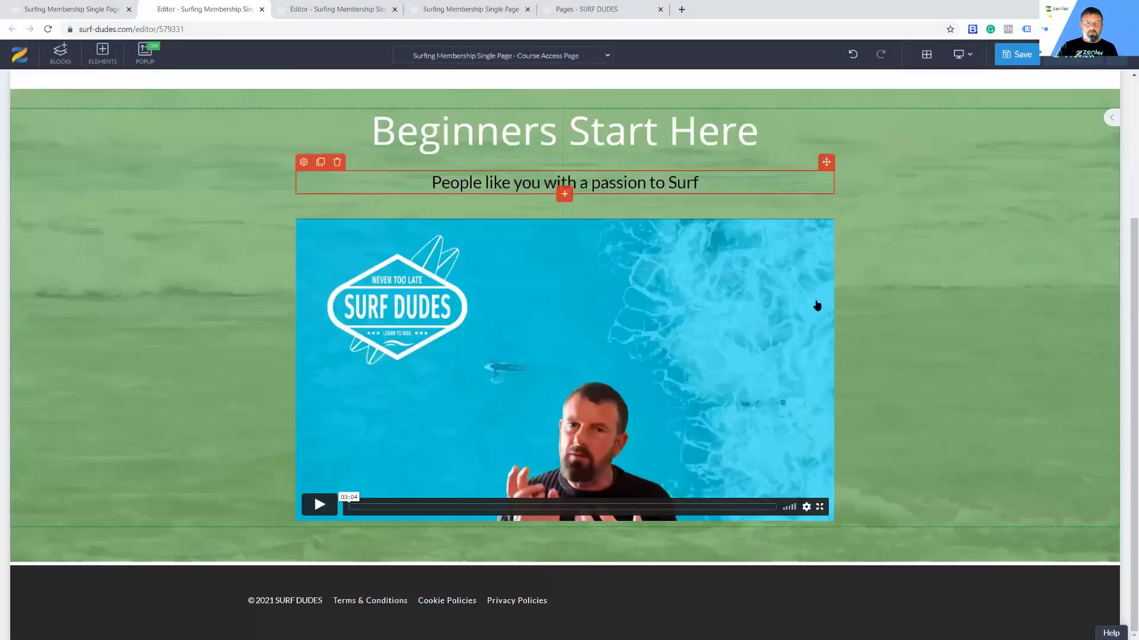
scroll(830, 273, up, 3)
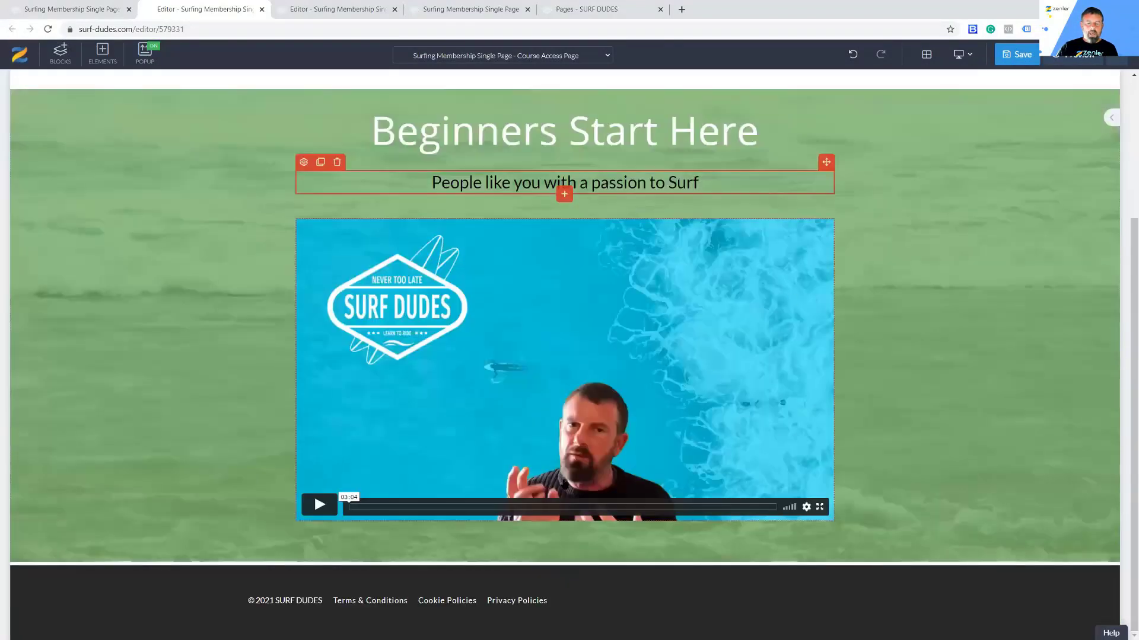
Step: Add a 33/33/33 row below the video and place a library video in the first column
click(567, 527)
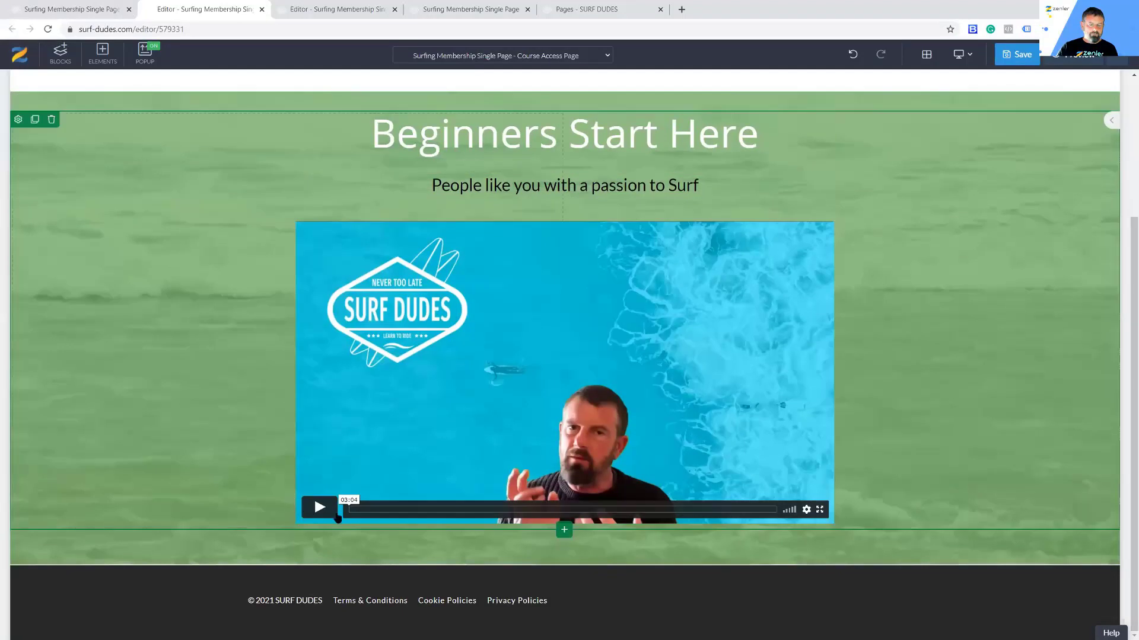
click(563, 530)
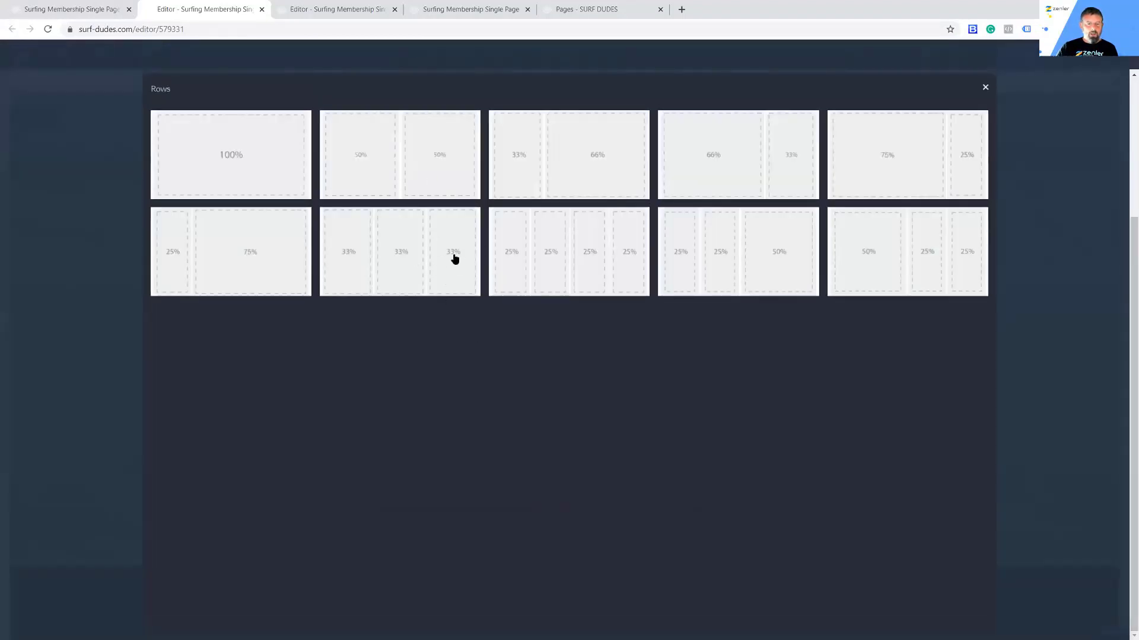
click(454, 259)
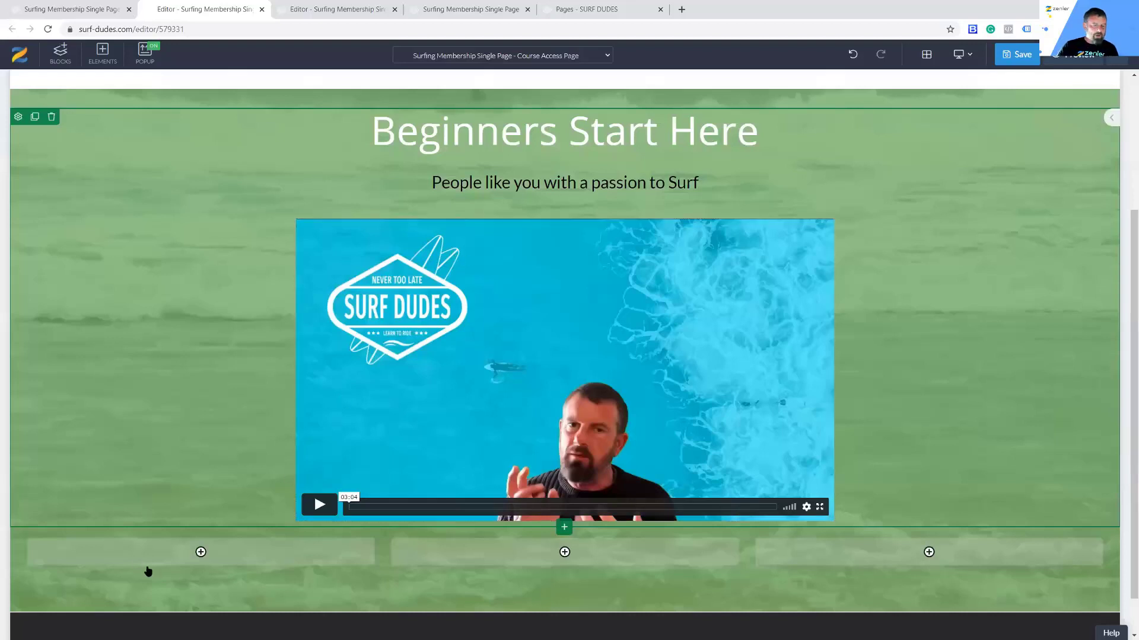
click(216, 554)
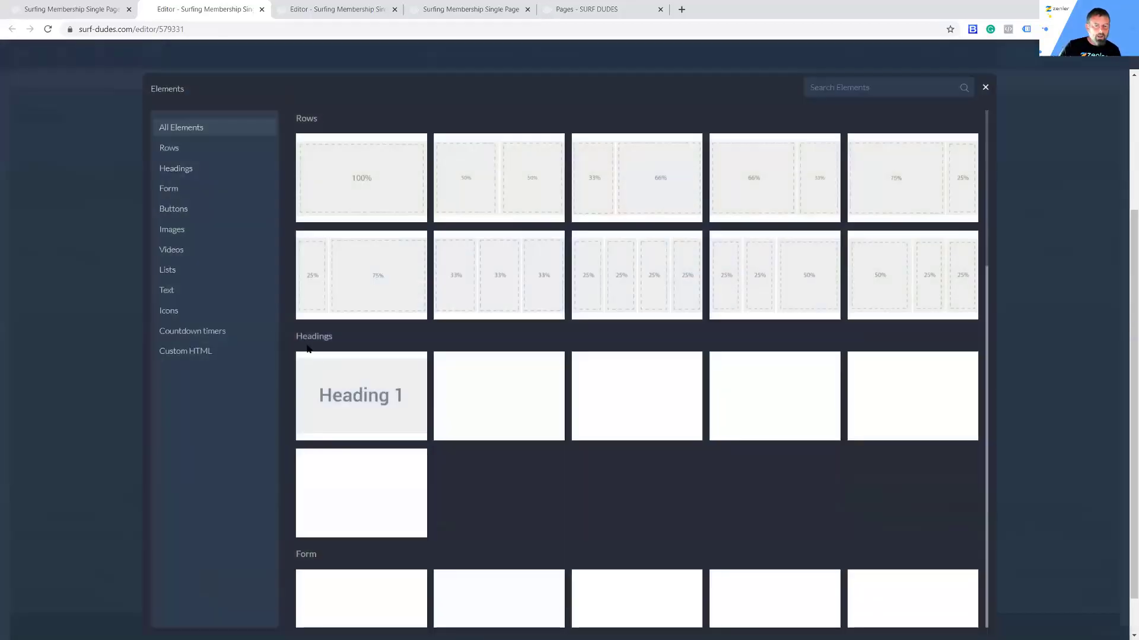
click(188, 250)
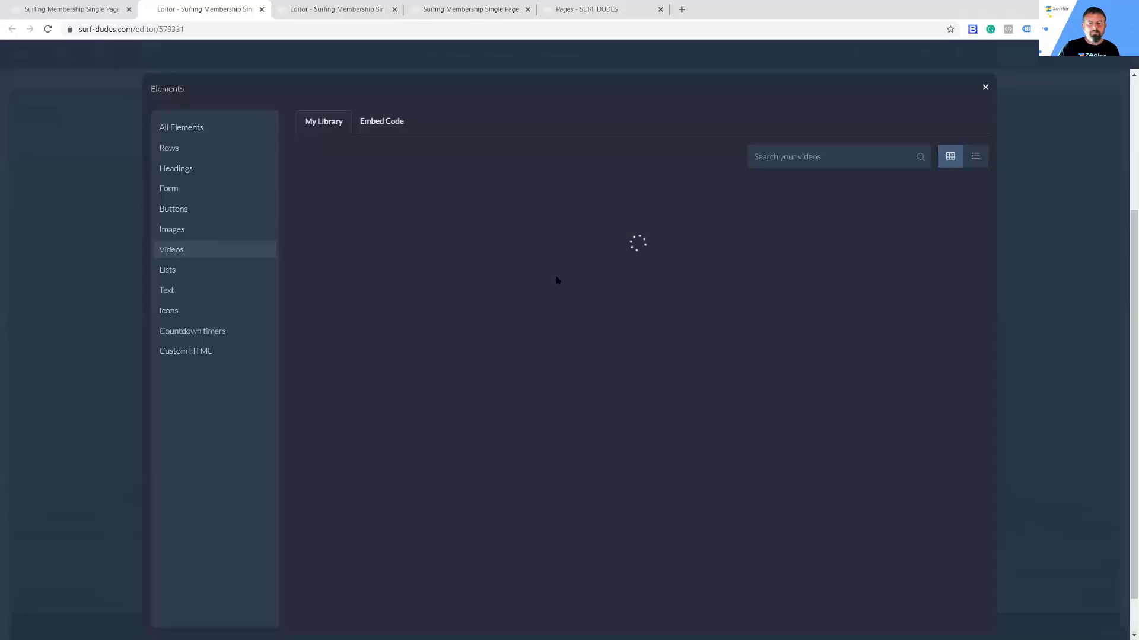
click(554, 255)
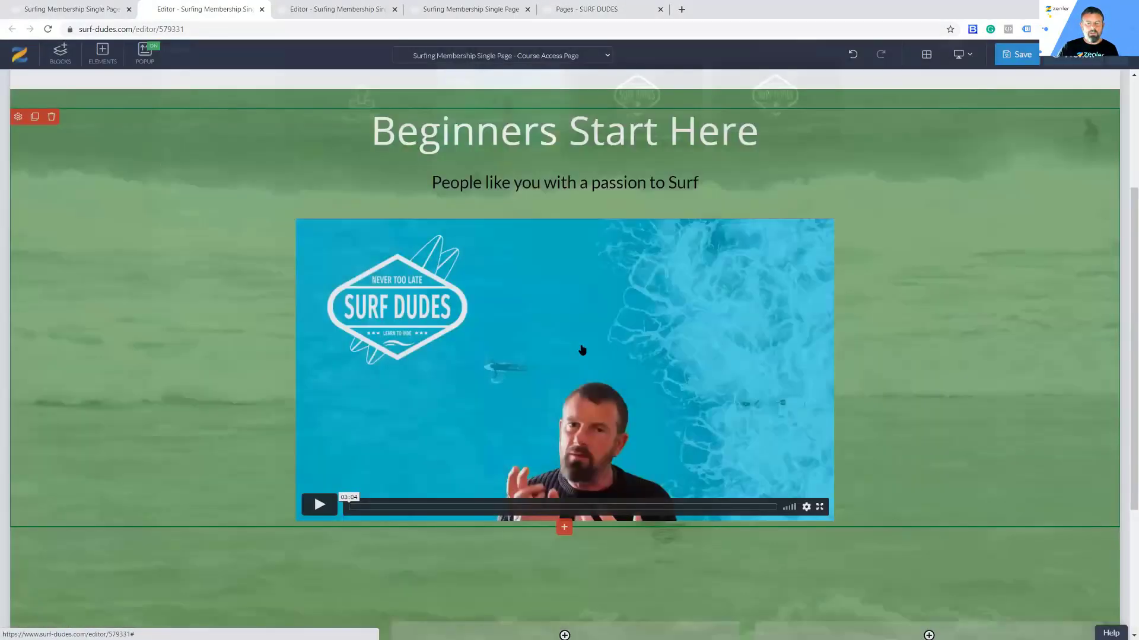
scroll(581, 415, down, 4)
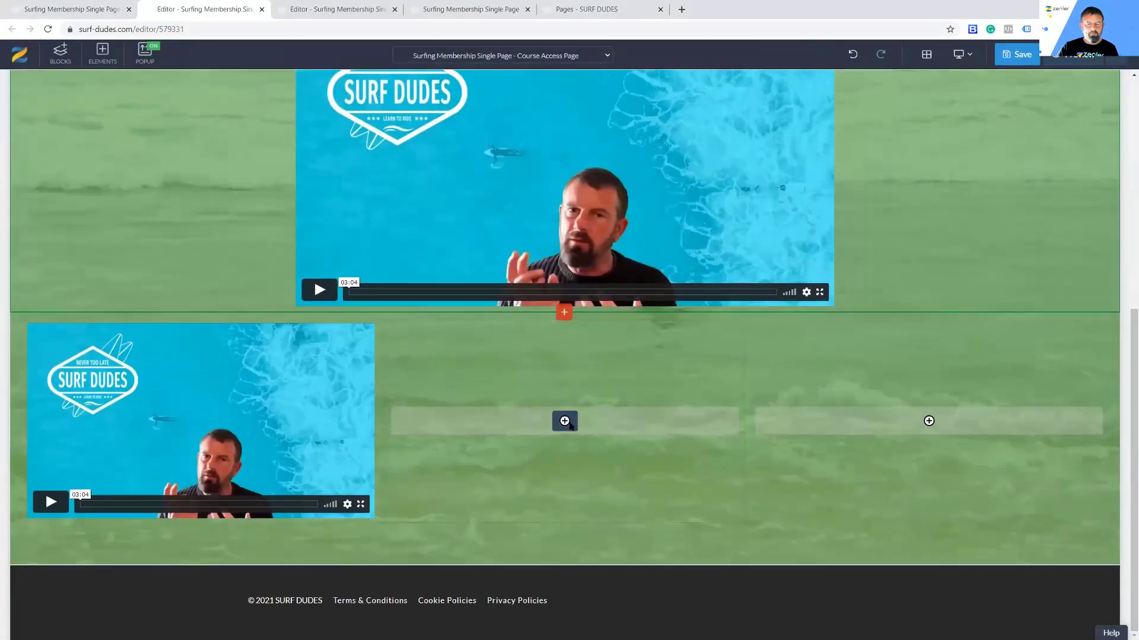
Step: Fill the middle and third columns with 'Beginner Guide to Surfing' and 'Welcome to SURF DUDES' videos, then save
click(565, 421)
click(216, 250)
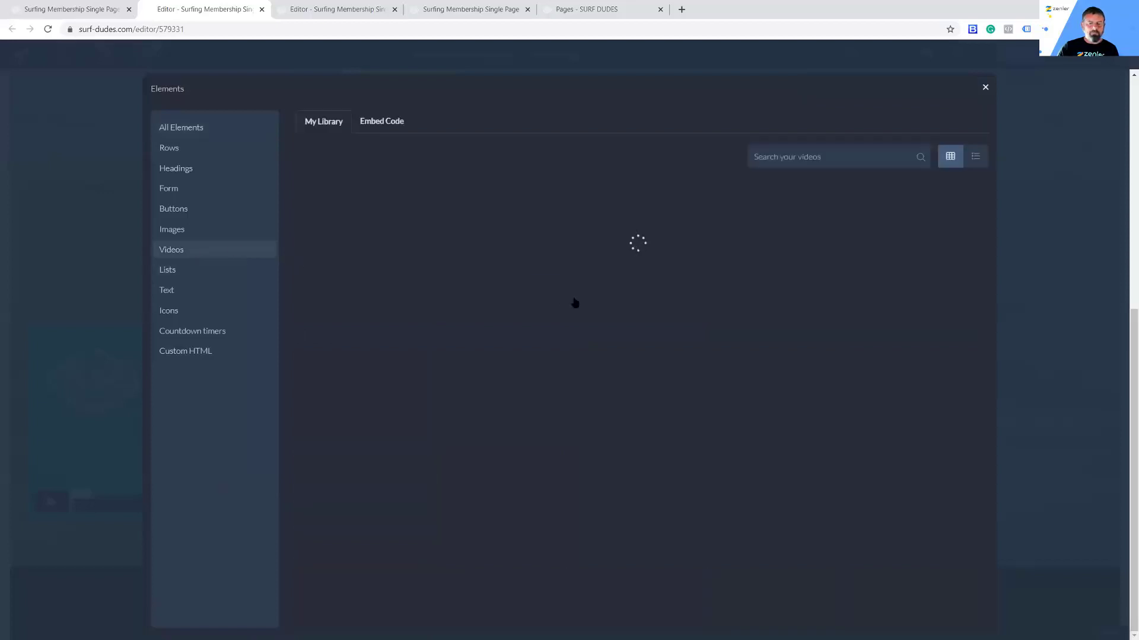
click(692, 255)
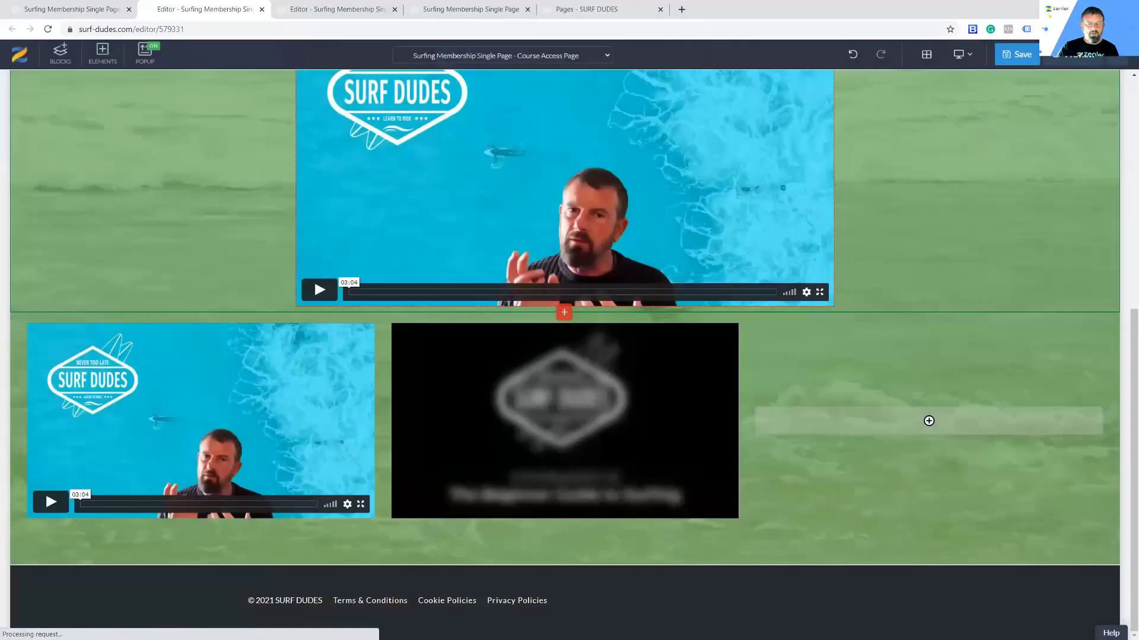
click(913, 421)
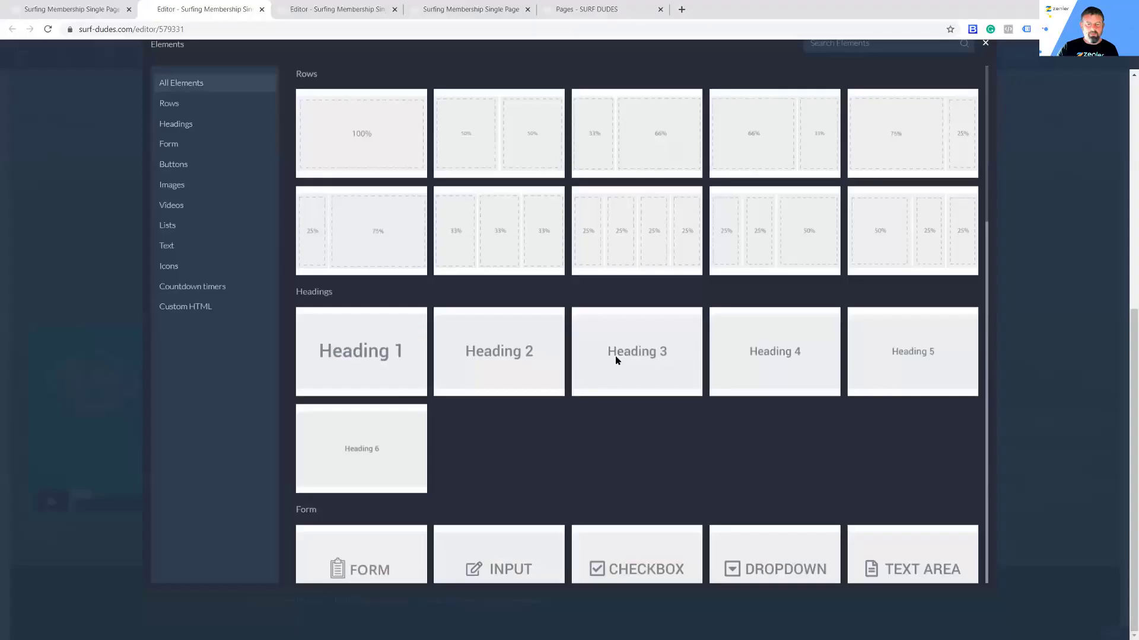
click(198, 249)
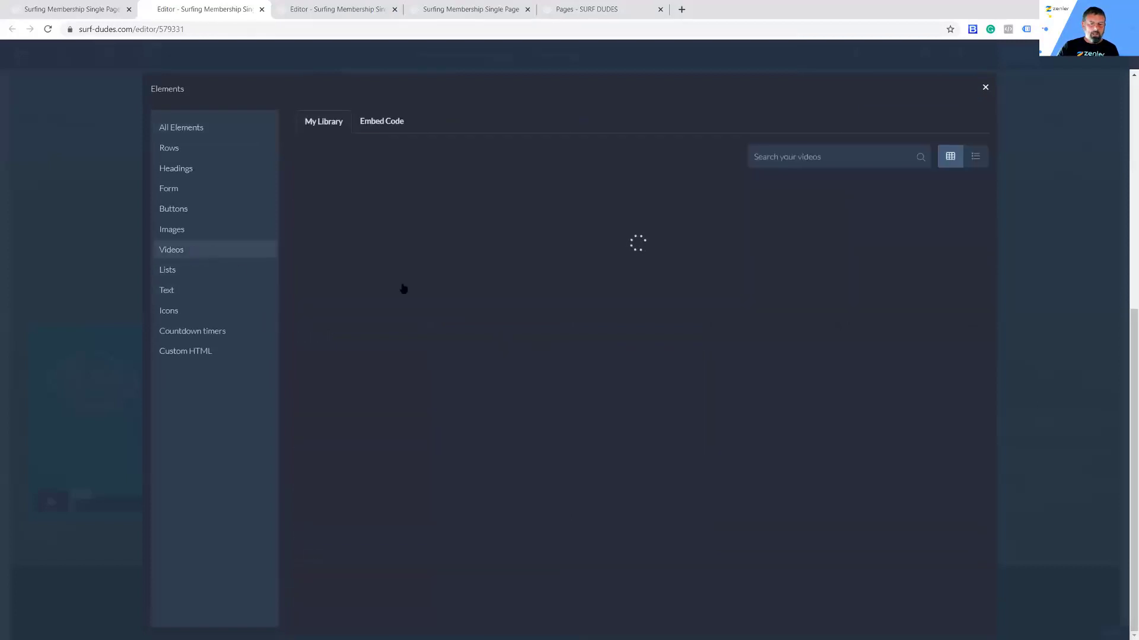
click(776, 223)
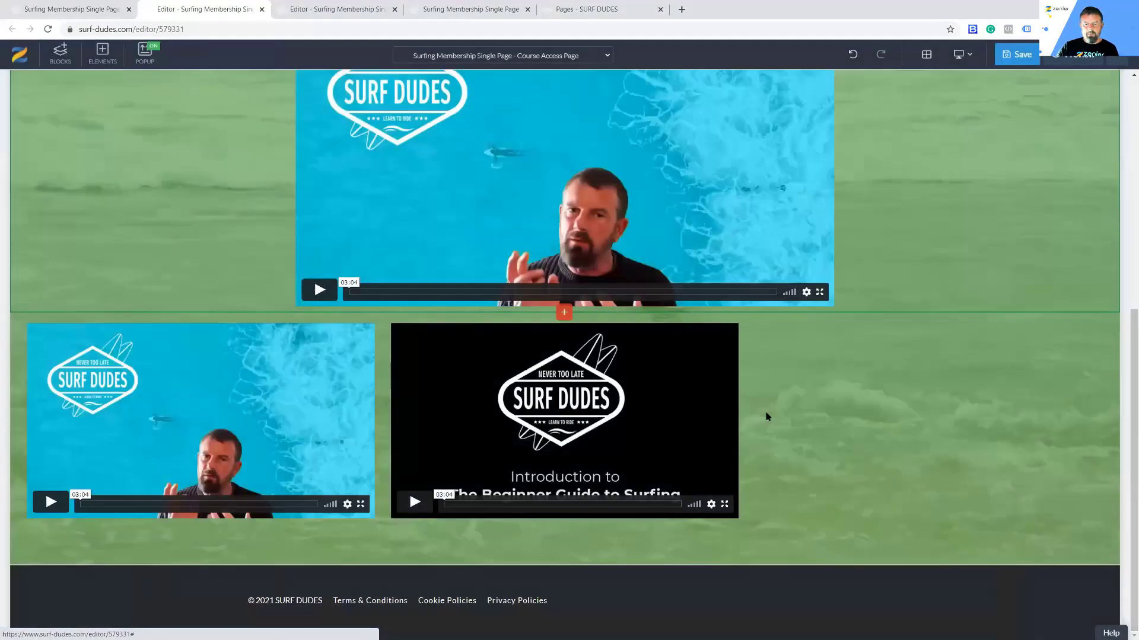
click(1013, 56)
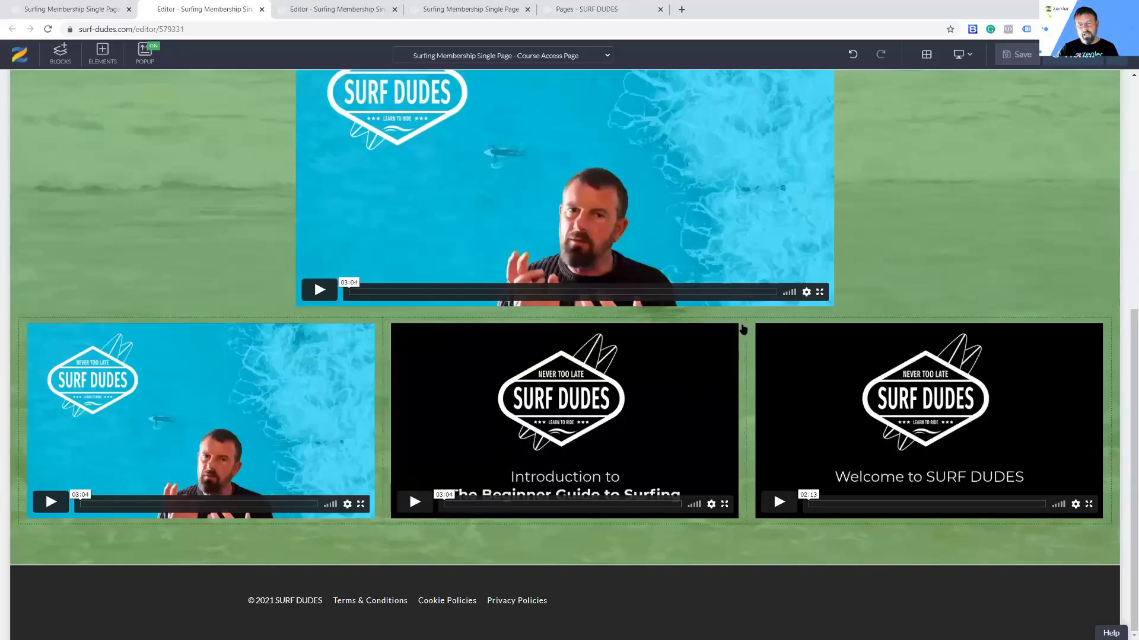
scroll(911, 284, up, 7)
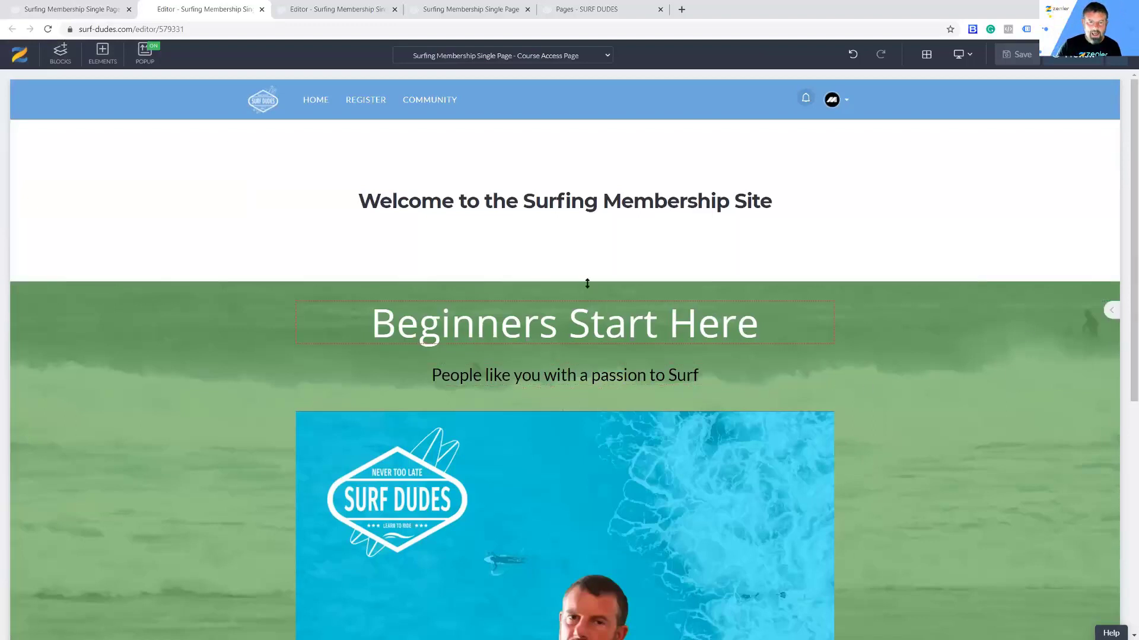
scroll(587, 284, down, 2)
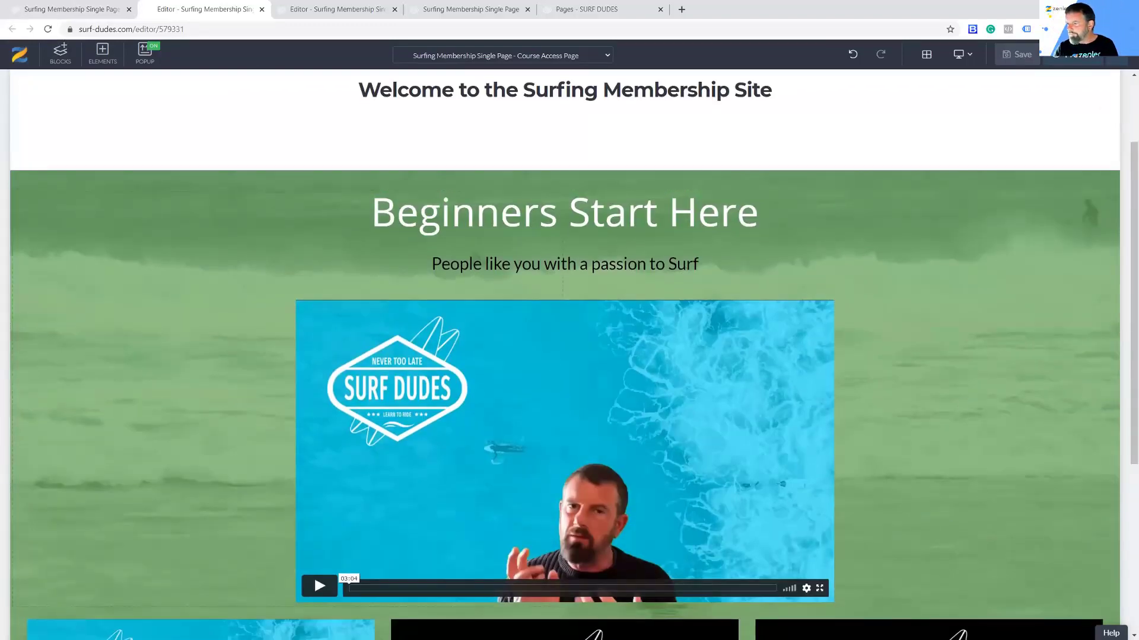
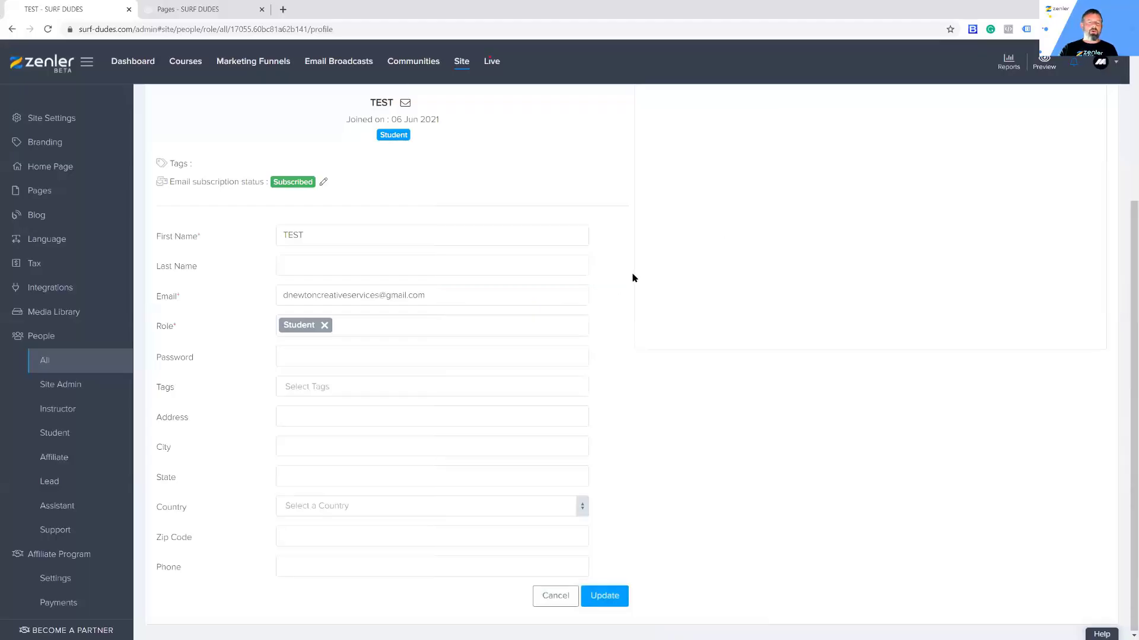
Step: Leave the test student's profile and go to the list of all courses
scroll(632, 278, up, 4)
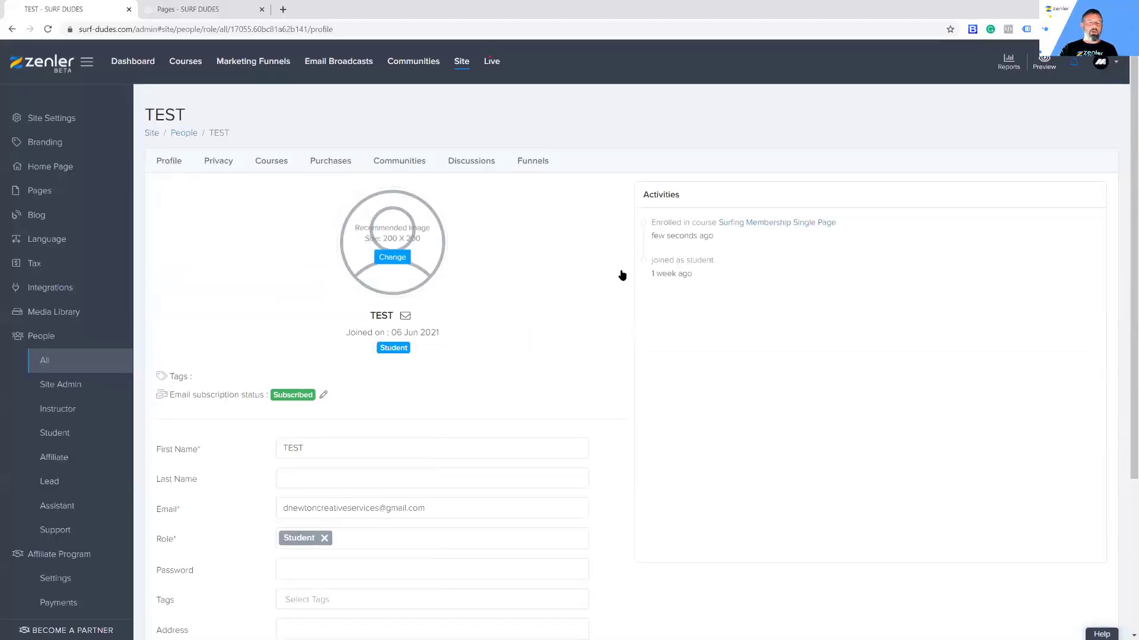
click(189, 64)
Step: Add a One Time Purchase plan: price 50, name DOWNLOAD, button text DOWNLOAD THE PDF
click(431, 366)
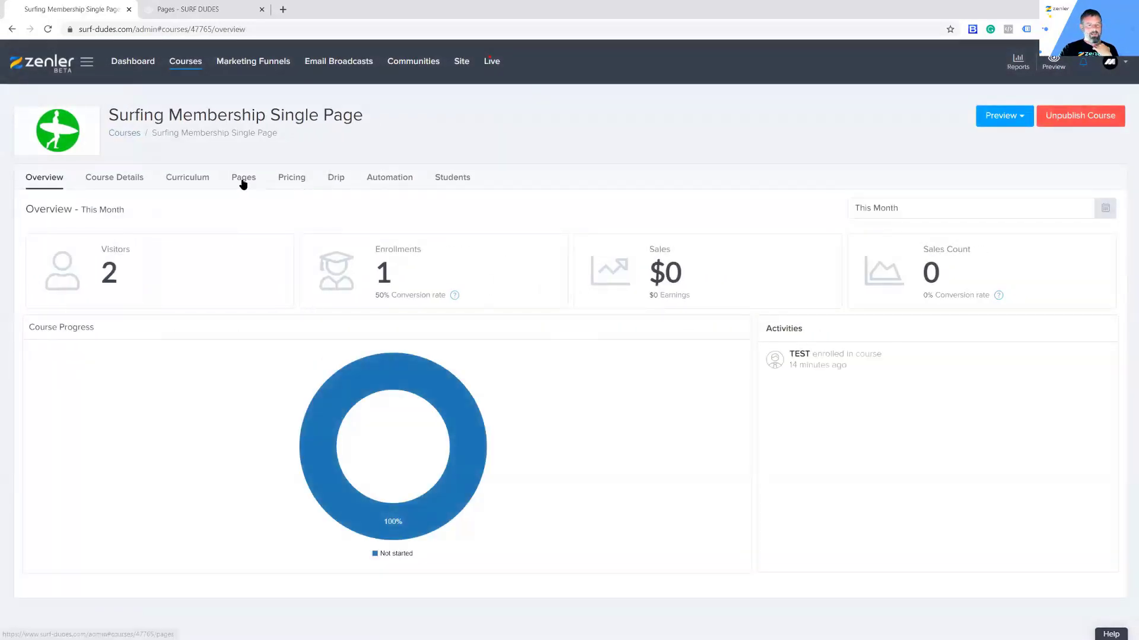
click(296, 179)
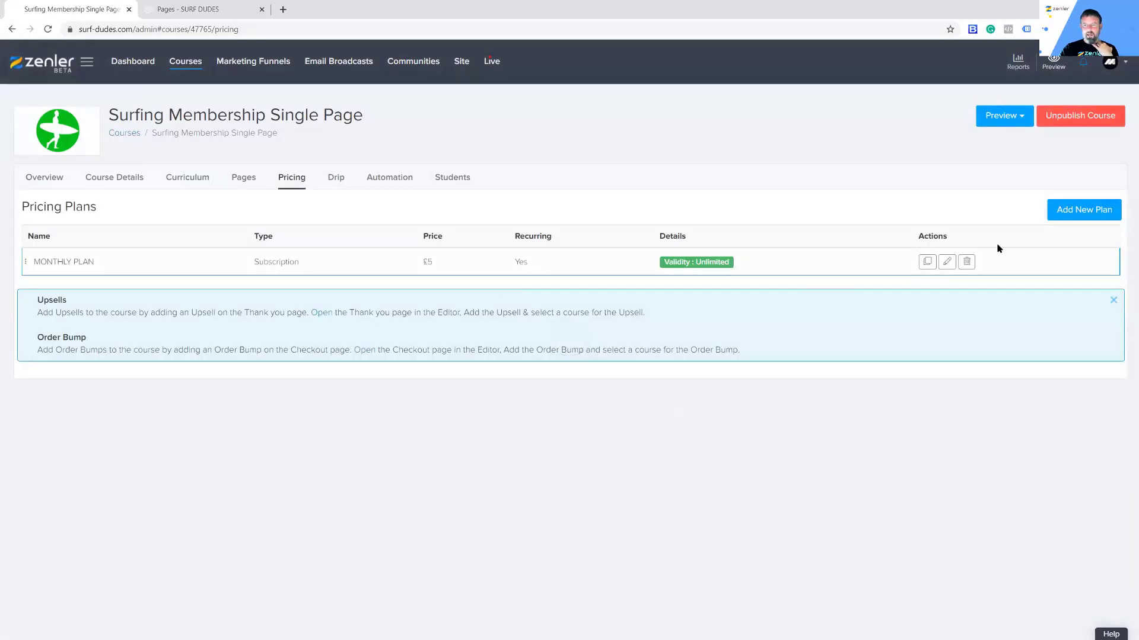
click(1071, 210)
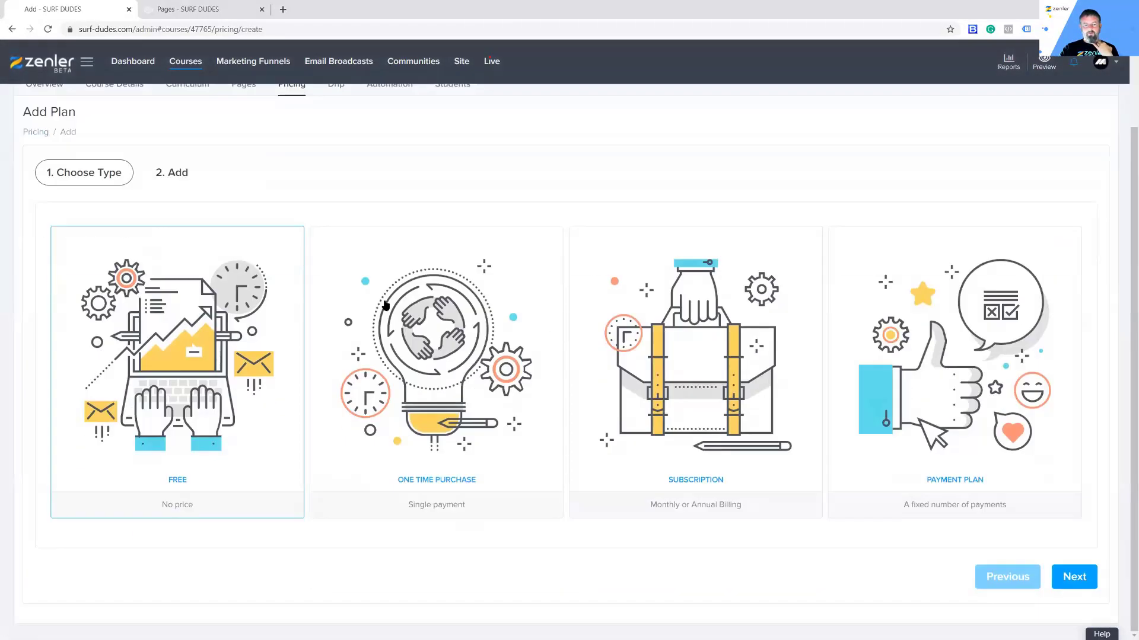
click(470, 376)
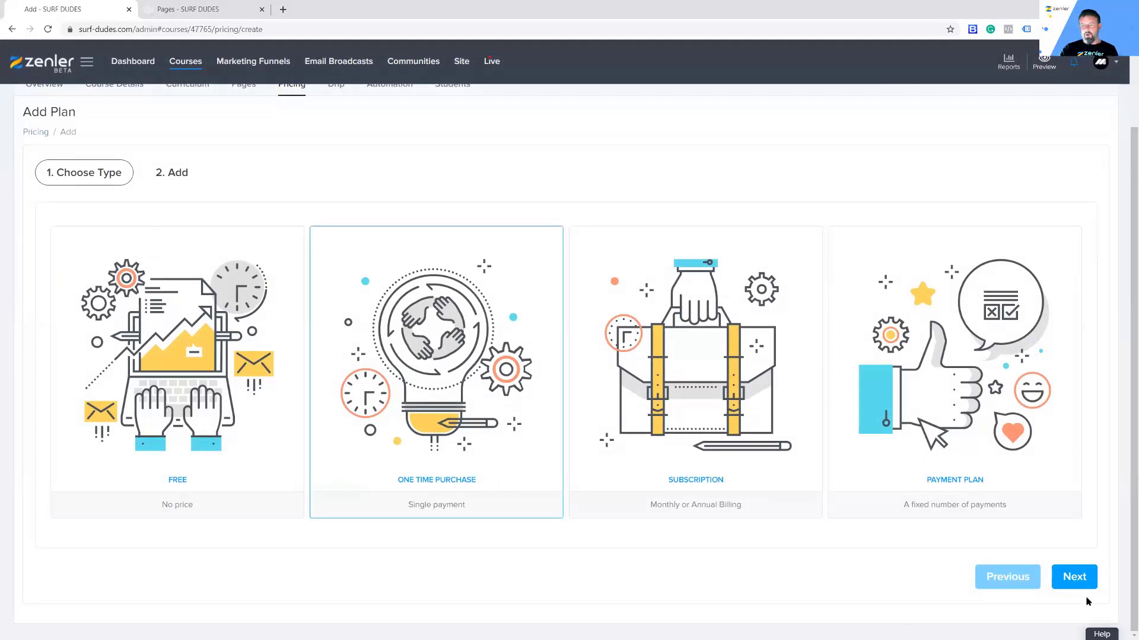
click(1094, 572)
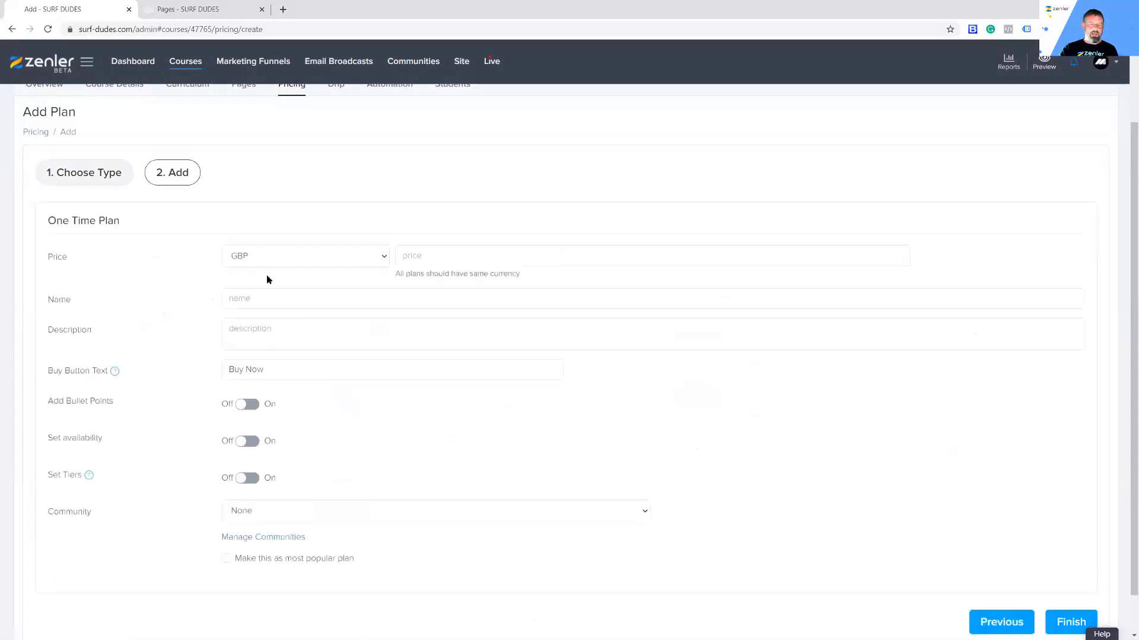
click(431, 255)
text(50)
click(254, 296)
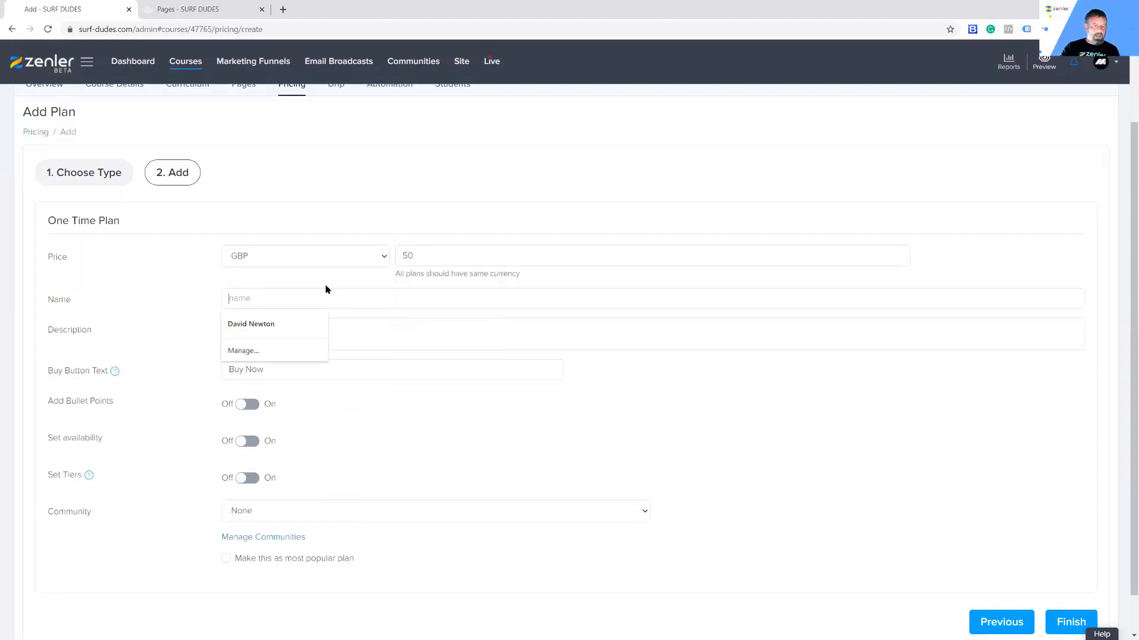
text(DOWNLOAD)
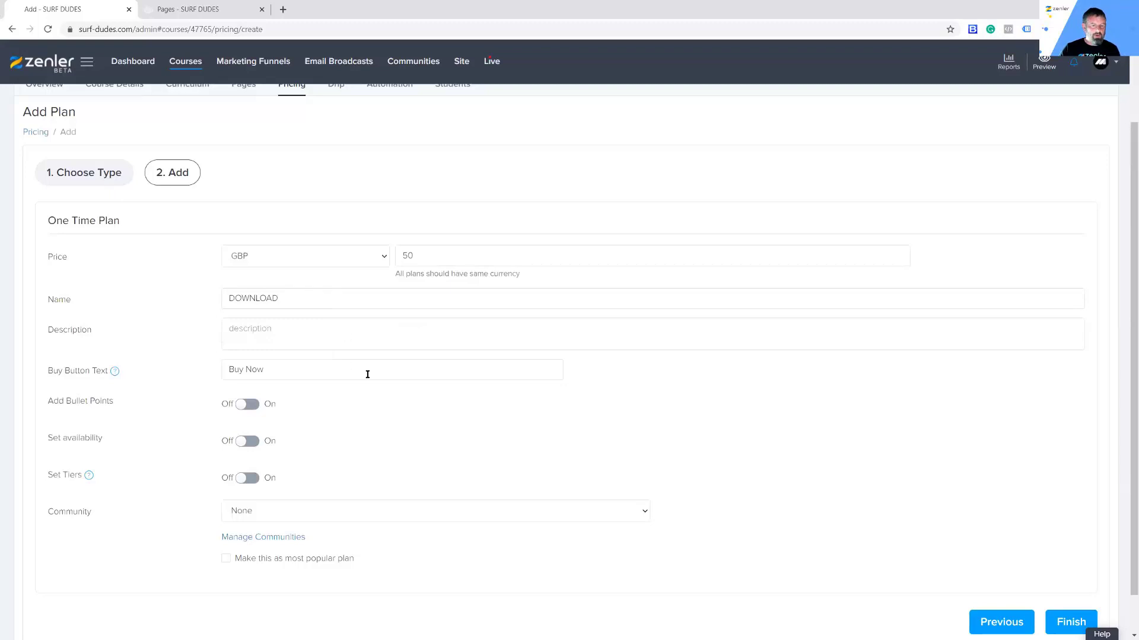
triple_click(235, 370)
text(DOWNL)
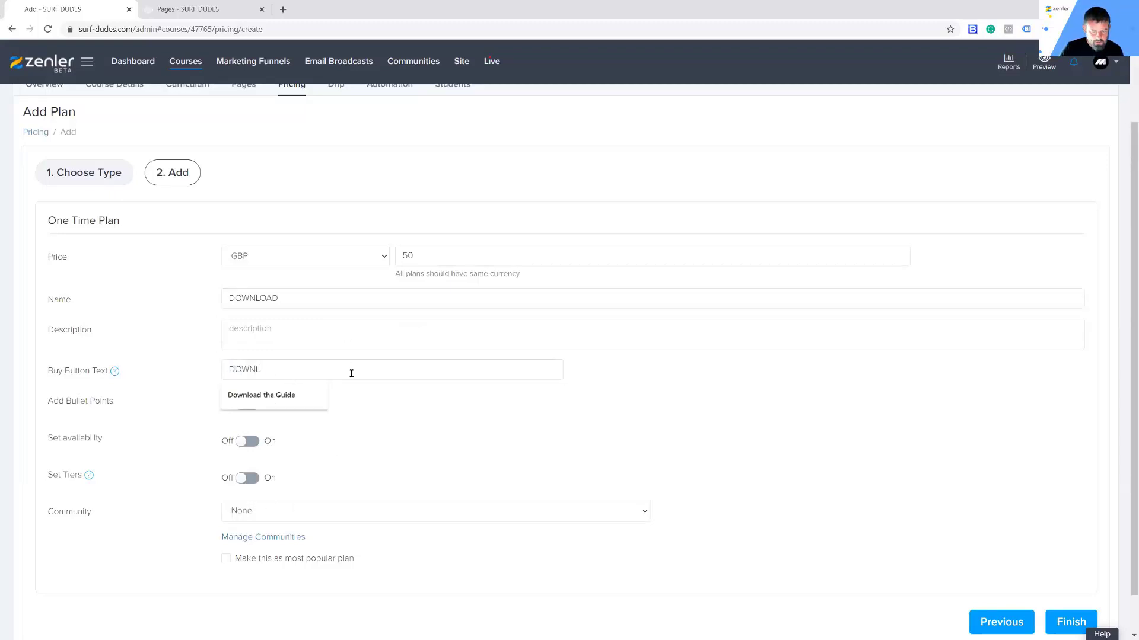
text(OAD THE PDF)
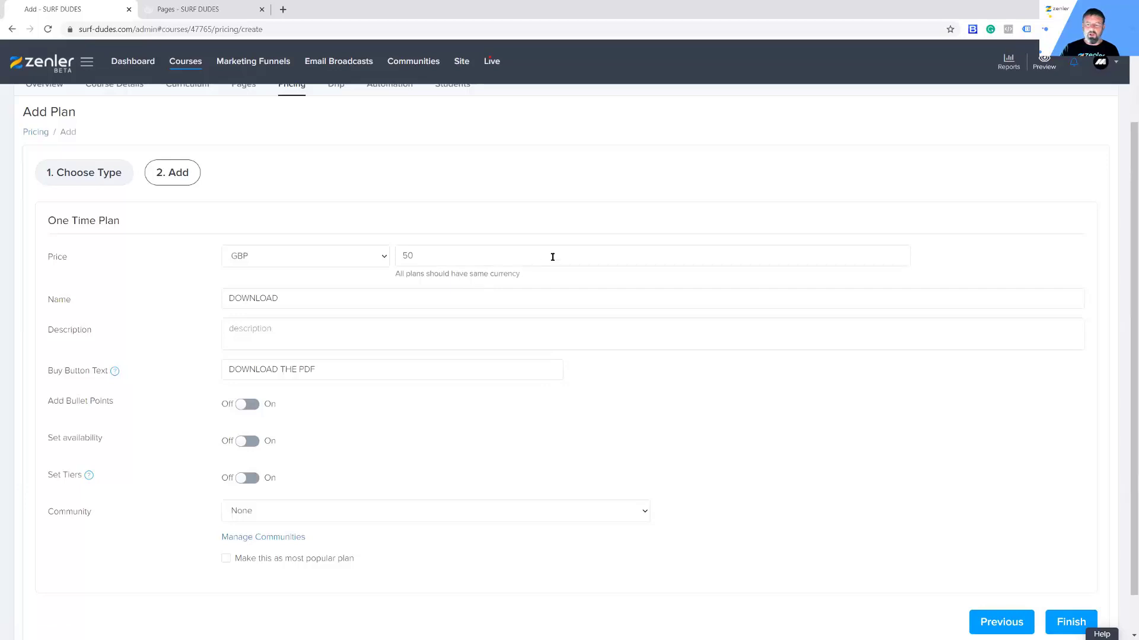
click(1071, 622)
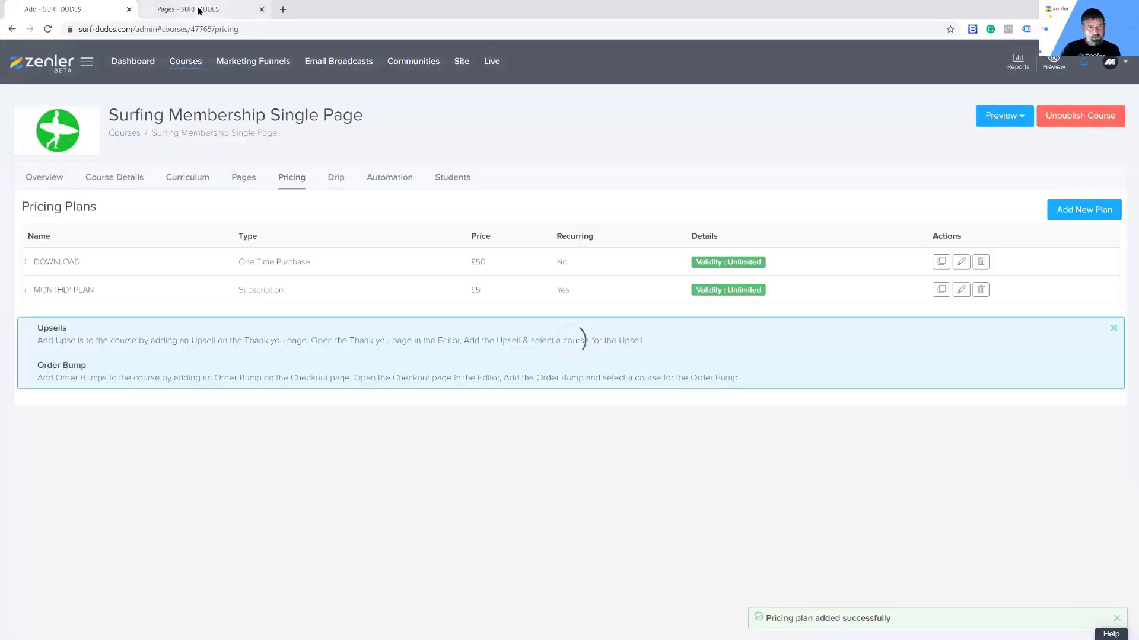
Step: Open the Surfing Membership course's Course Access Page in the page editor, then return to pricing
click(198, 10)
click(188, 65)
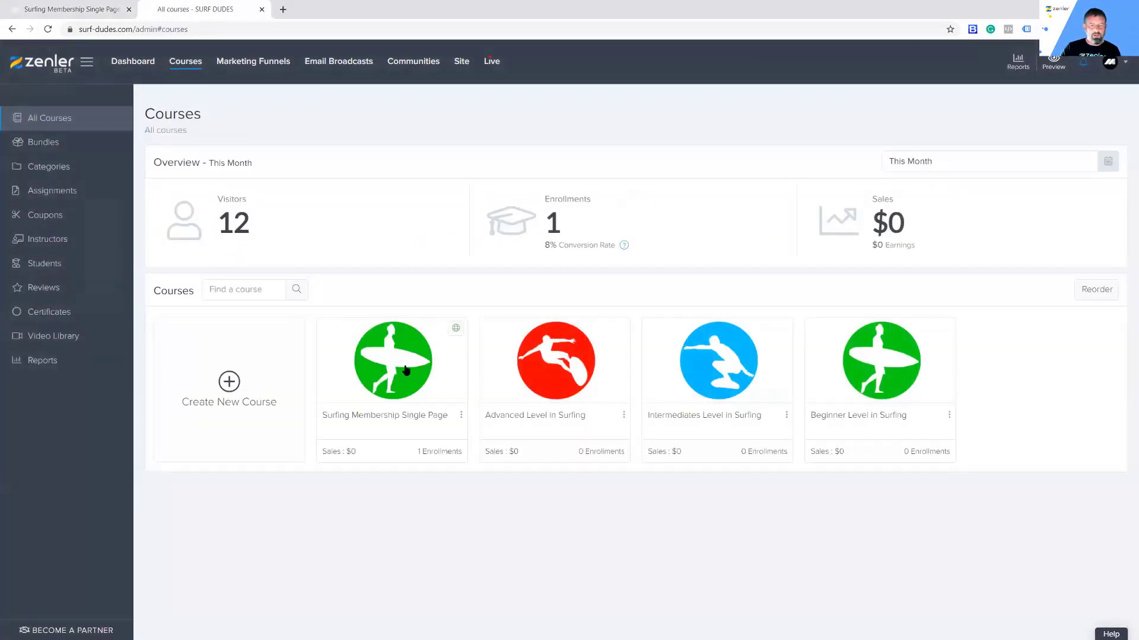
click(403, 374)
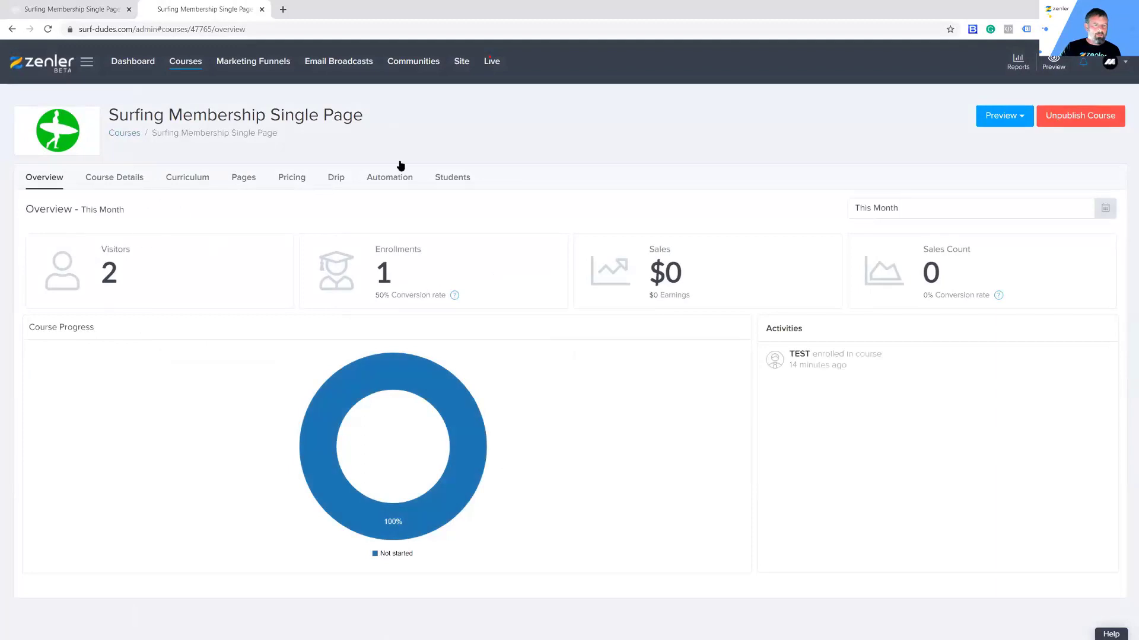
drag(359, 116, 232, 106)
click(528, 121)
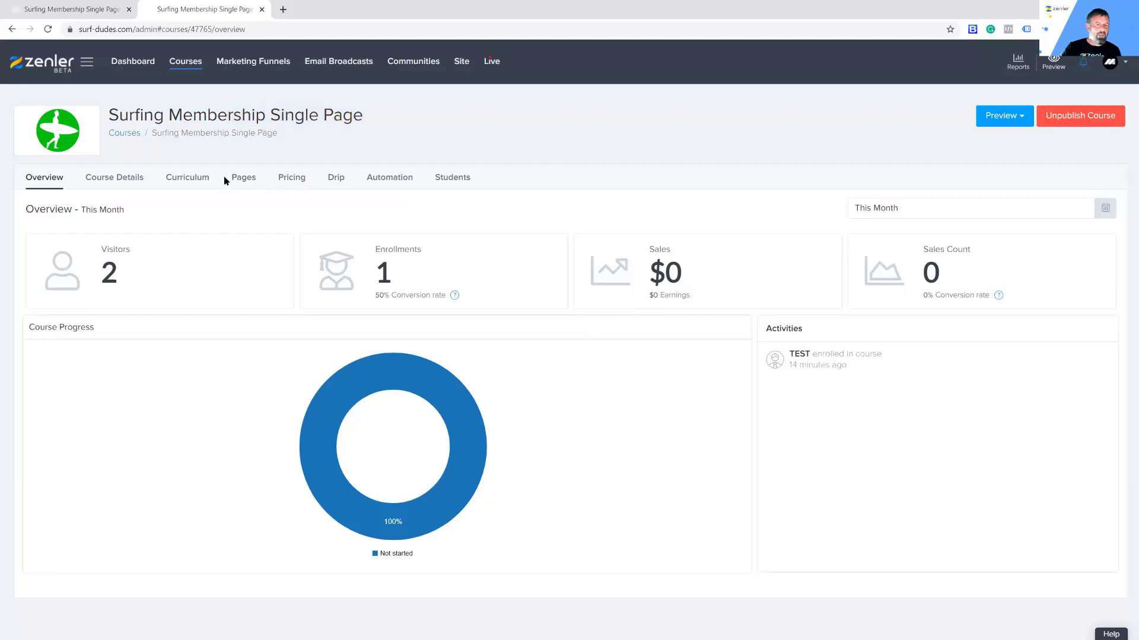
click(244, 181)
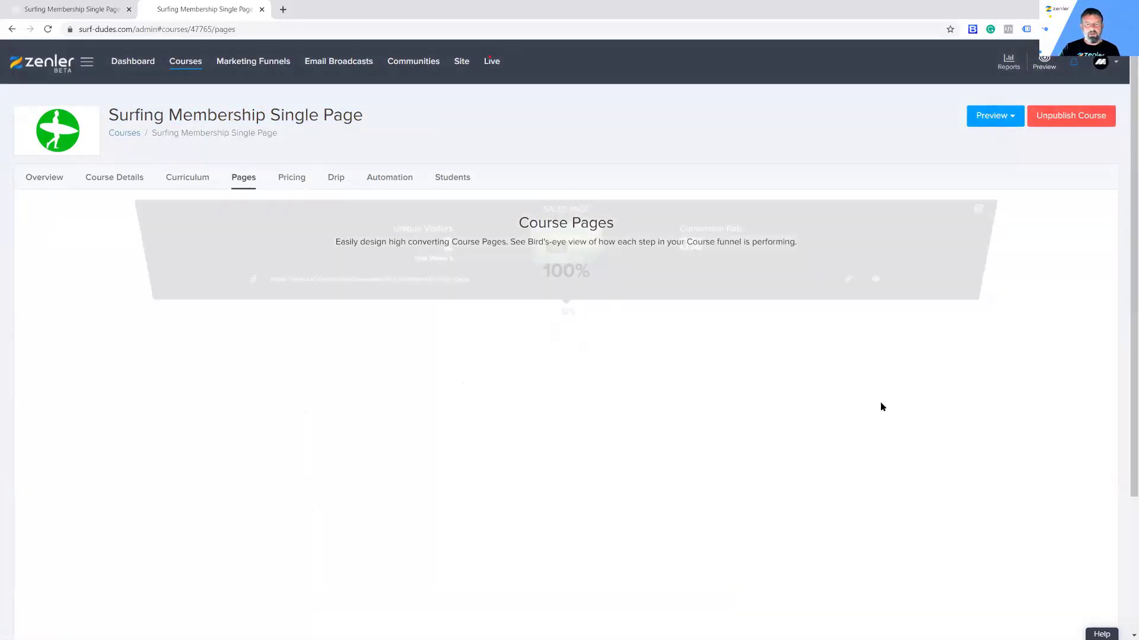
scroll(816, 401, down, 3)
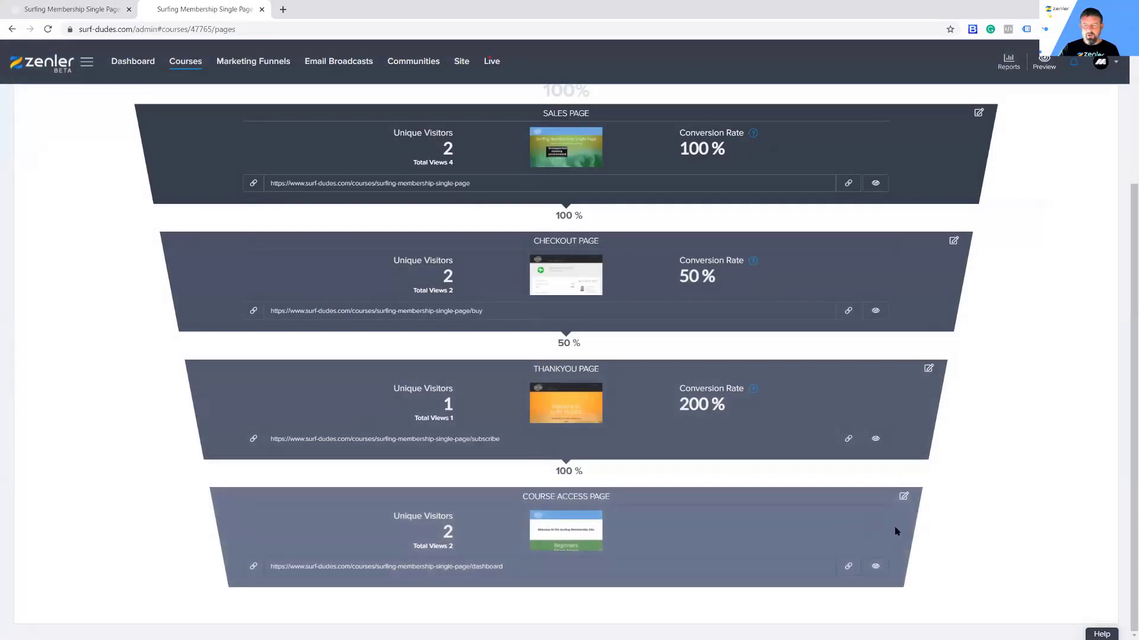
click(904, 497)
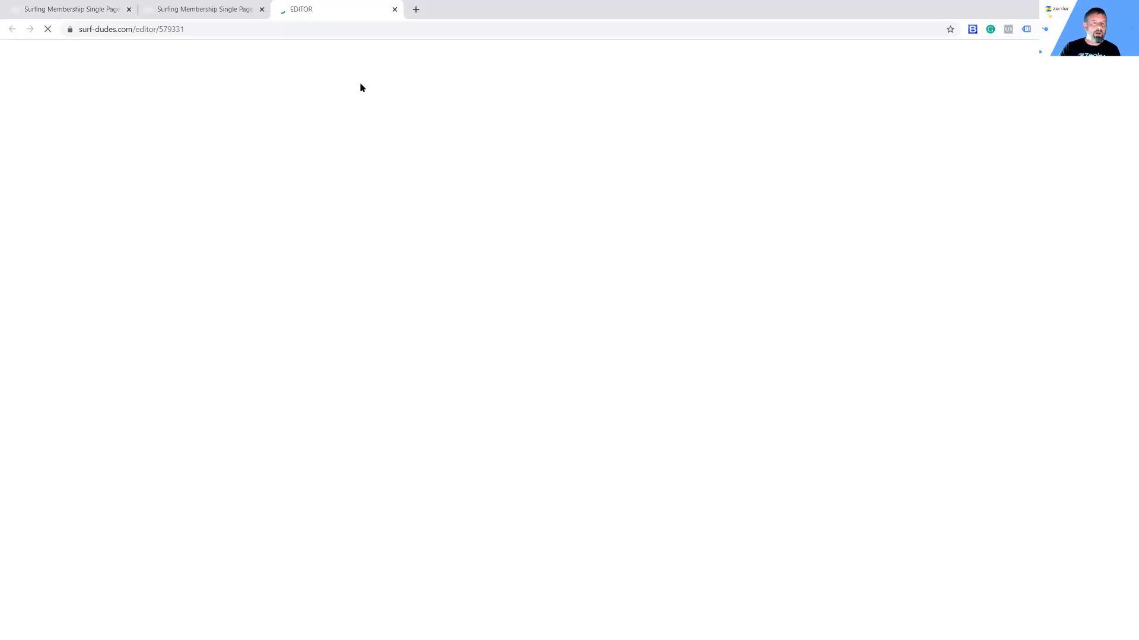
click(72, 10)
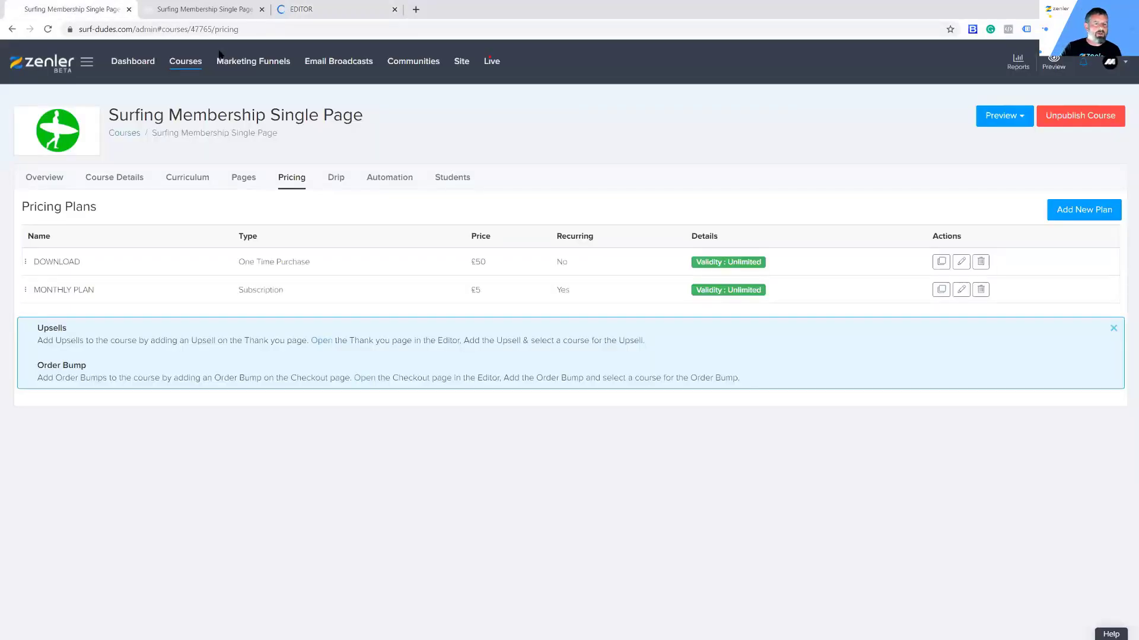
Step: Upload MEMBERSHIPS-WORKSHEET.zip to the Media Library
click(462, 62)
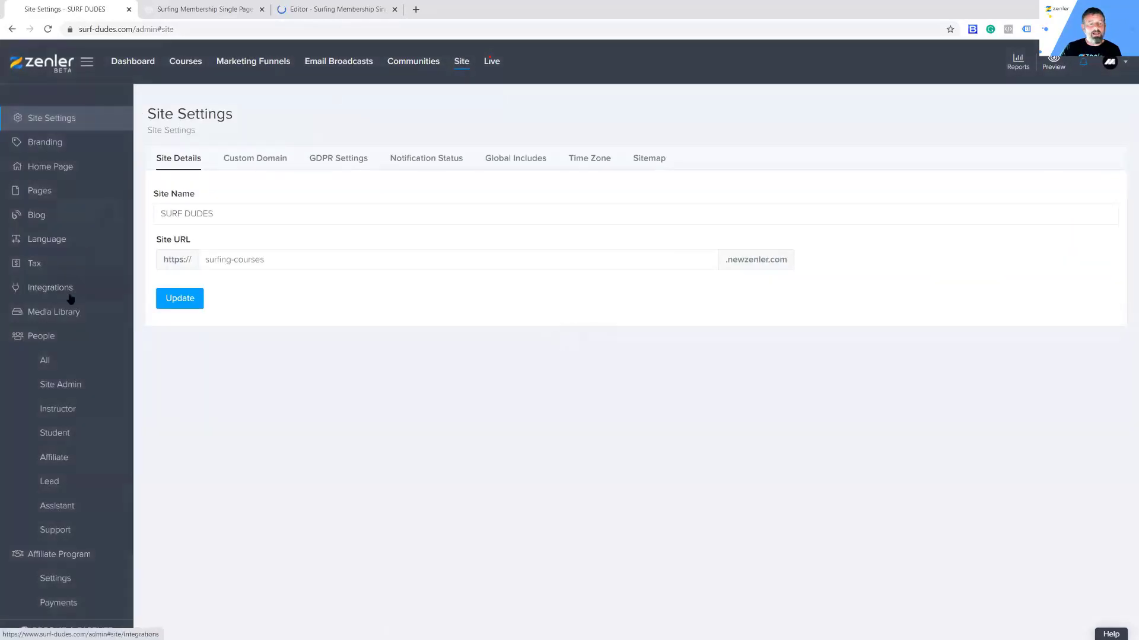
click(60, 313)
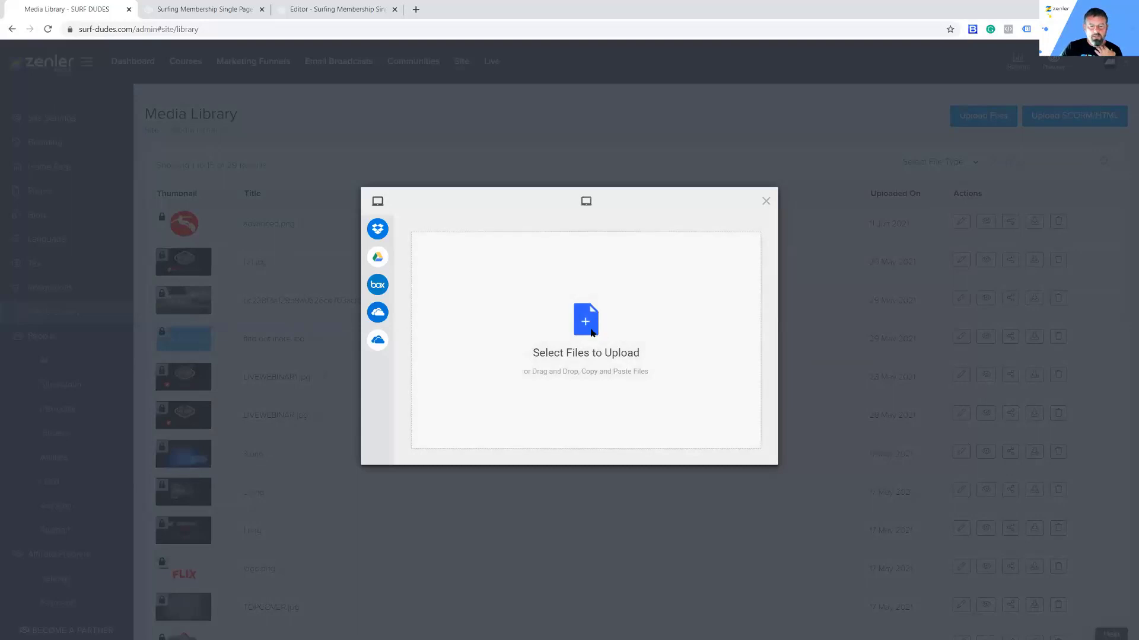
click(591, 332)
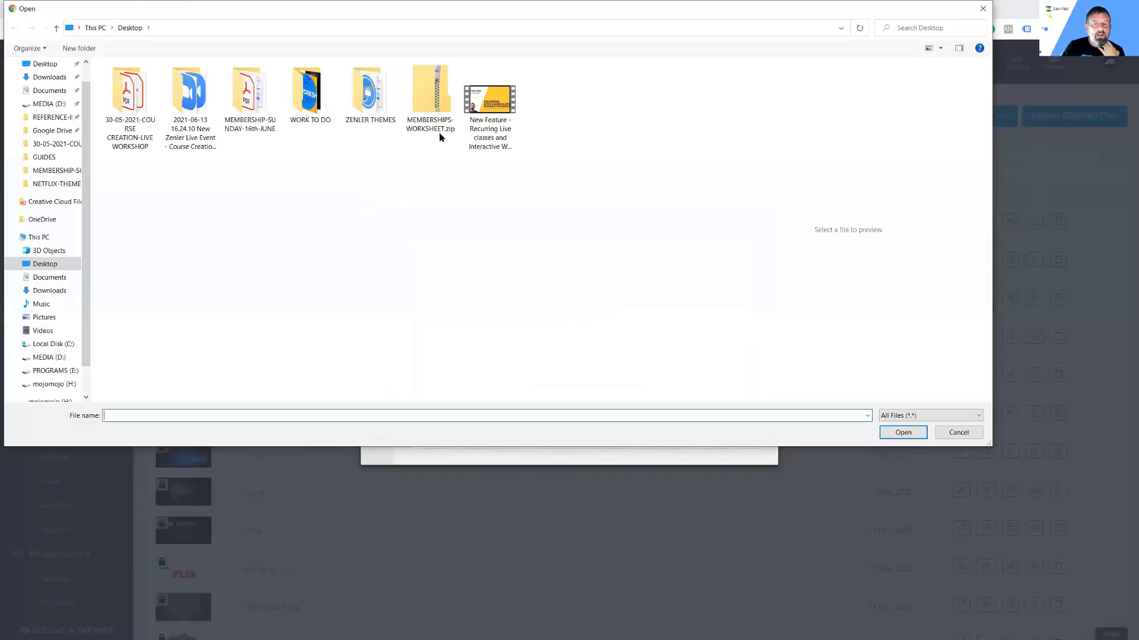
click(428, 101)
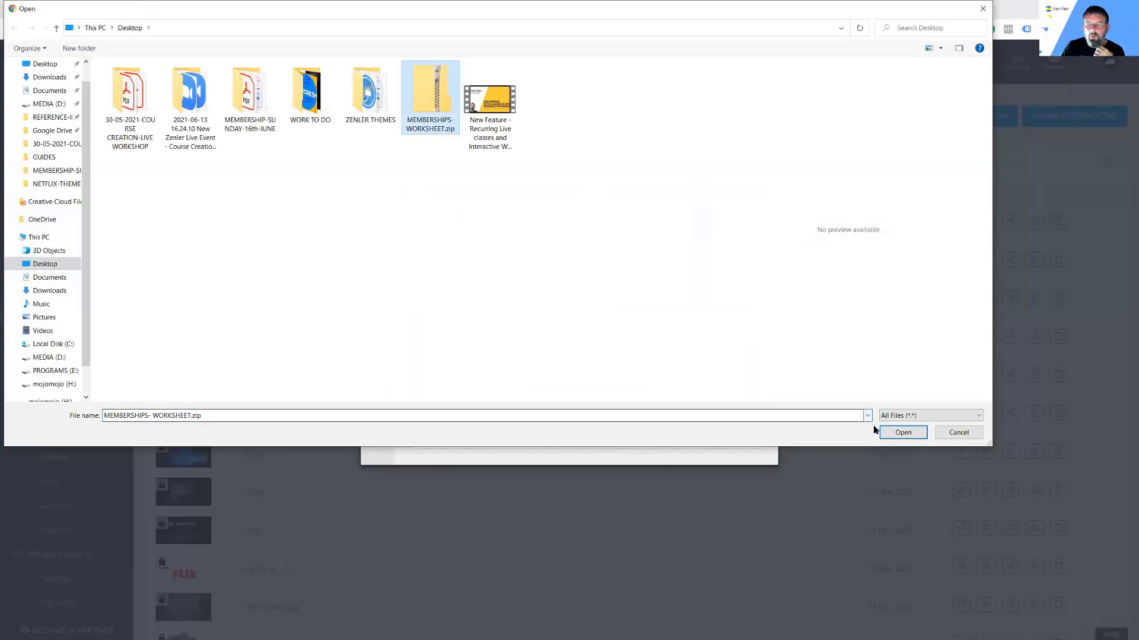
click(895, 434)
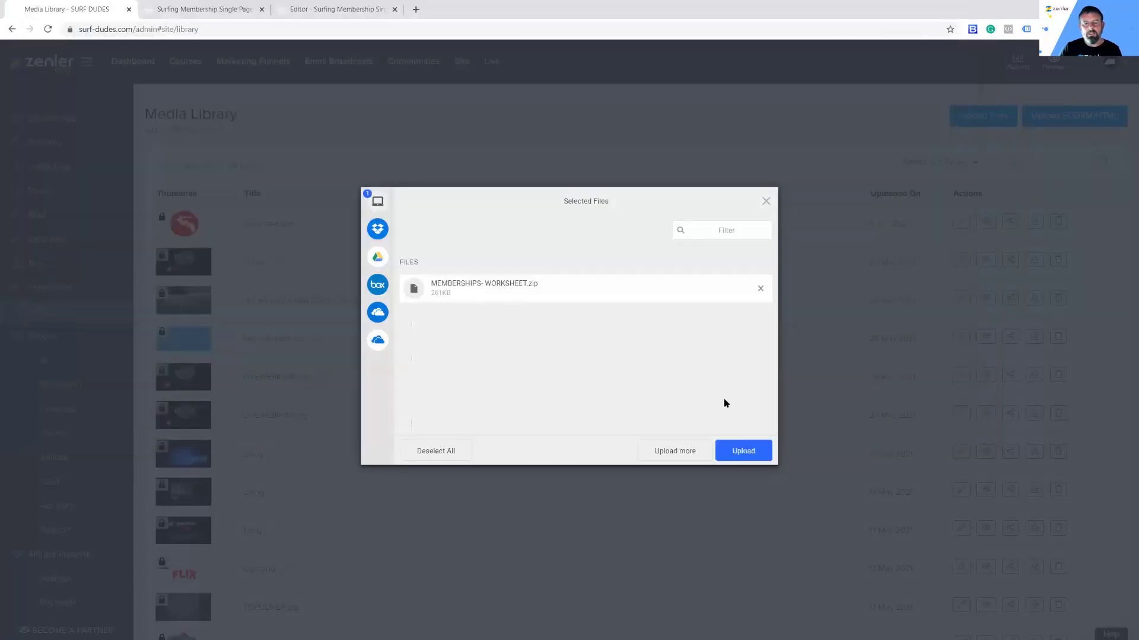
click(735, 452)
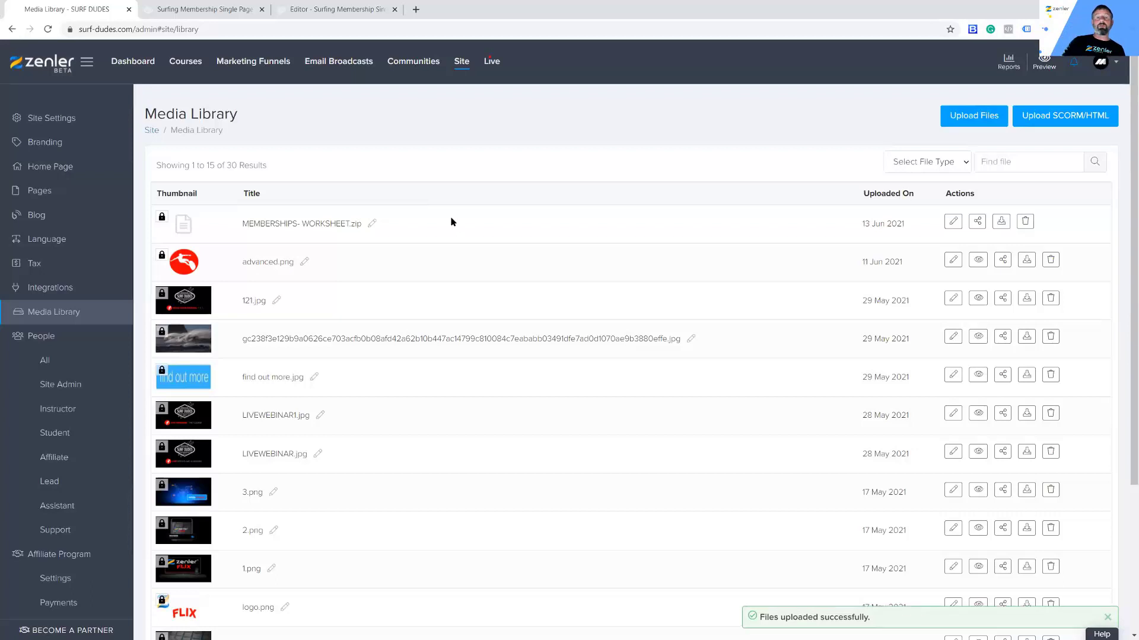
Step: Copy the worksheet's download link, keeping access limited to logged-in users
click(975, 222)
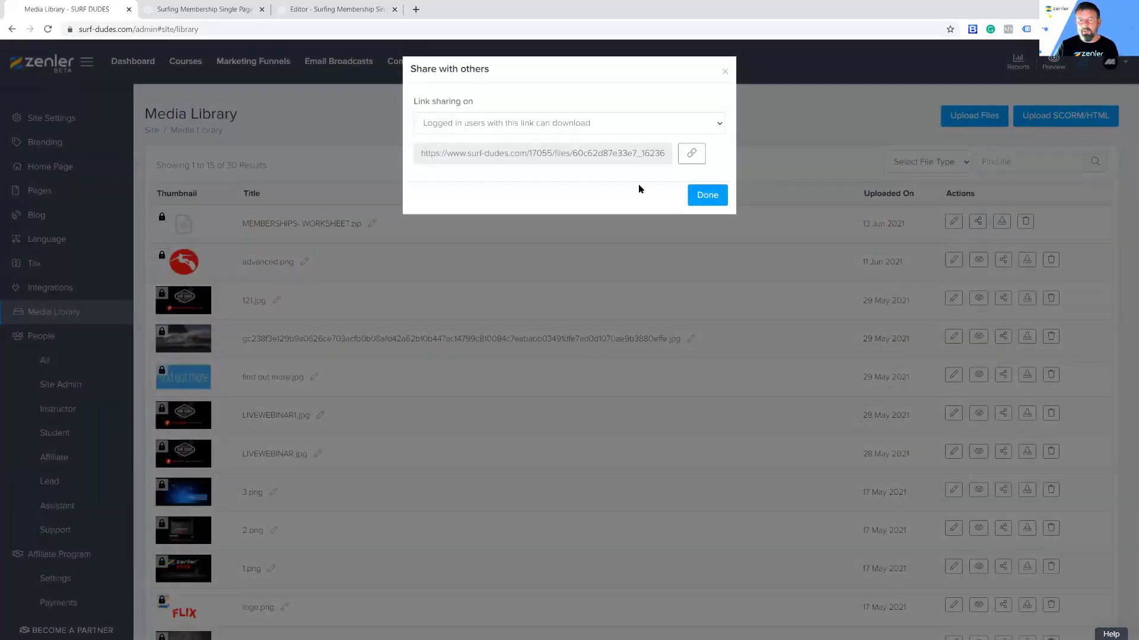
click(423, 124)
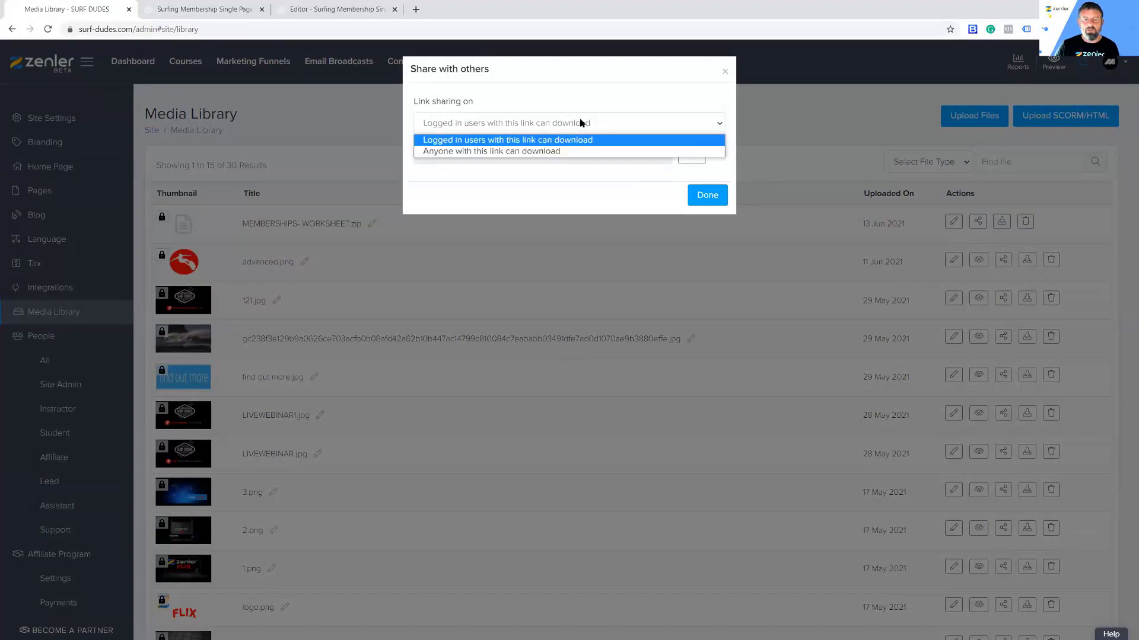
click(559, 121)
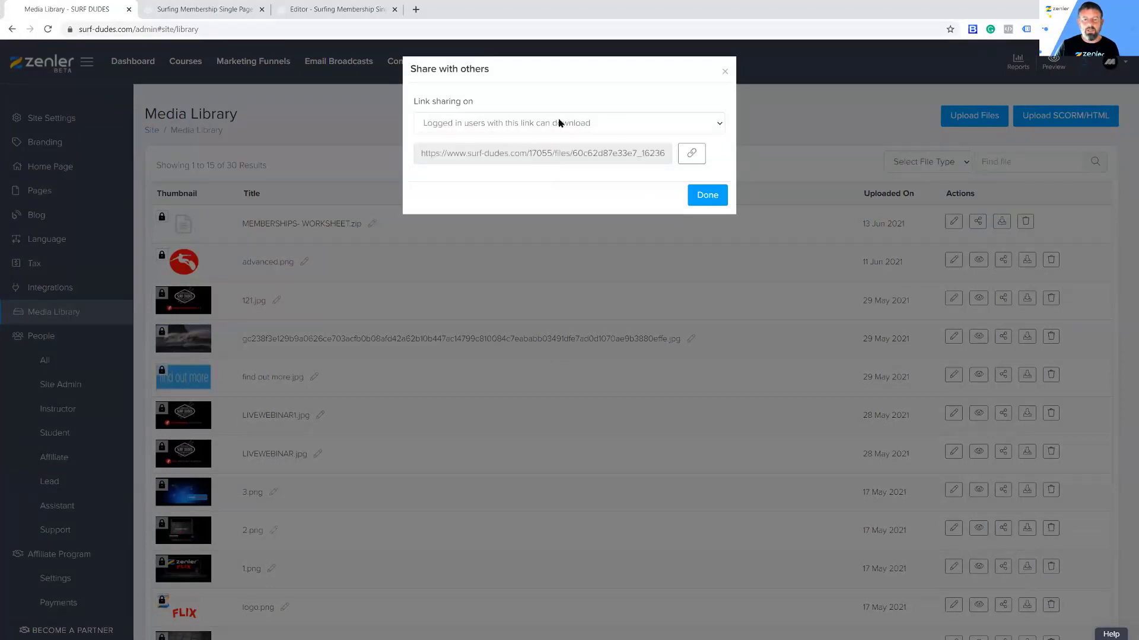
click(691, 153)
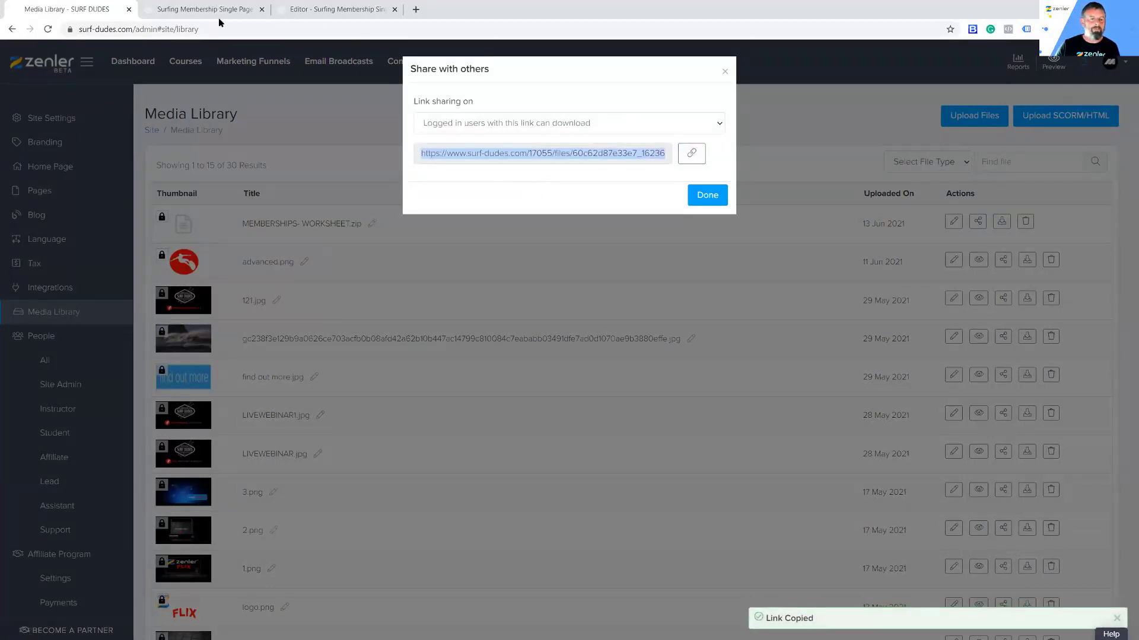
click(322, 9)
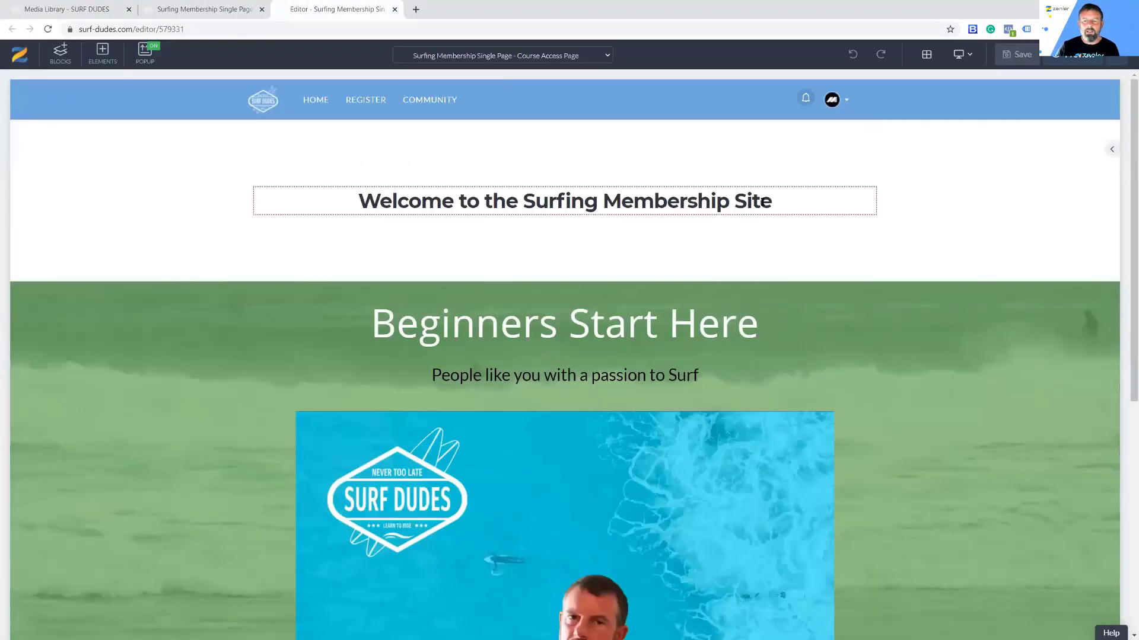
Step: Add a 'DOWNLOAD PDF' line under the welcome heading linked to the worksheet URL, and save
click(775, 202)
key(Return)
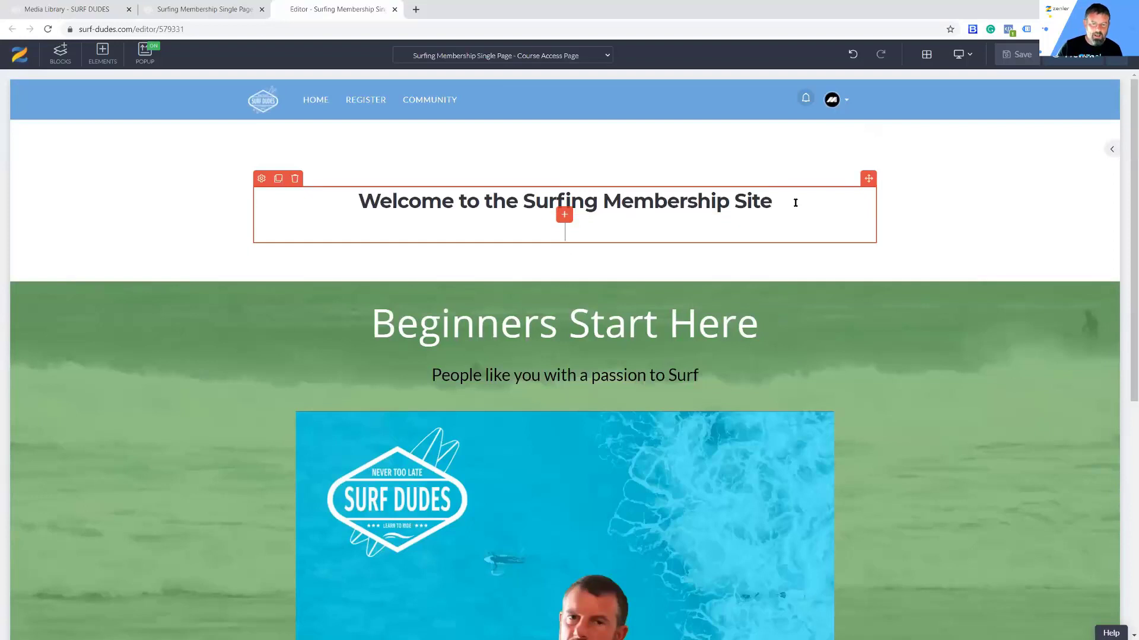
text(DOWNLOAD )
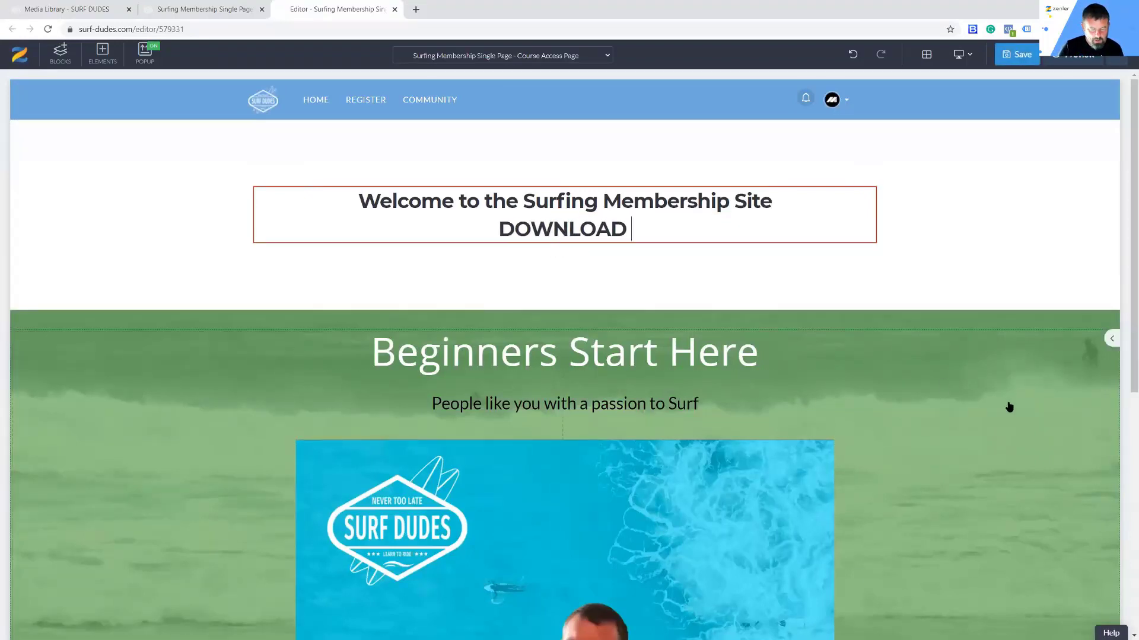
text(PDF)
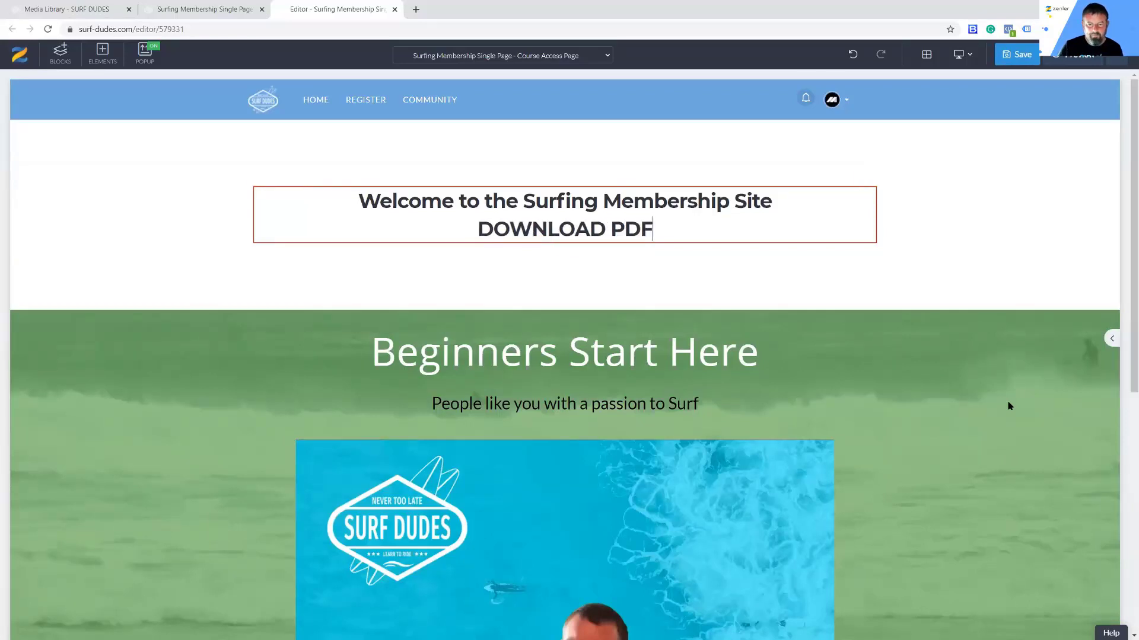
drag(659, 229, 605, 229)
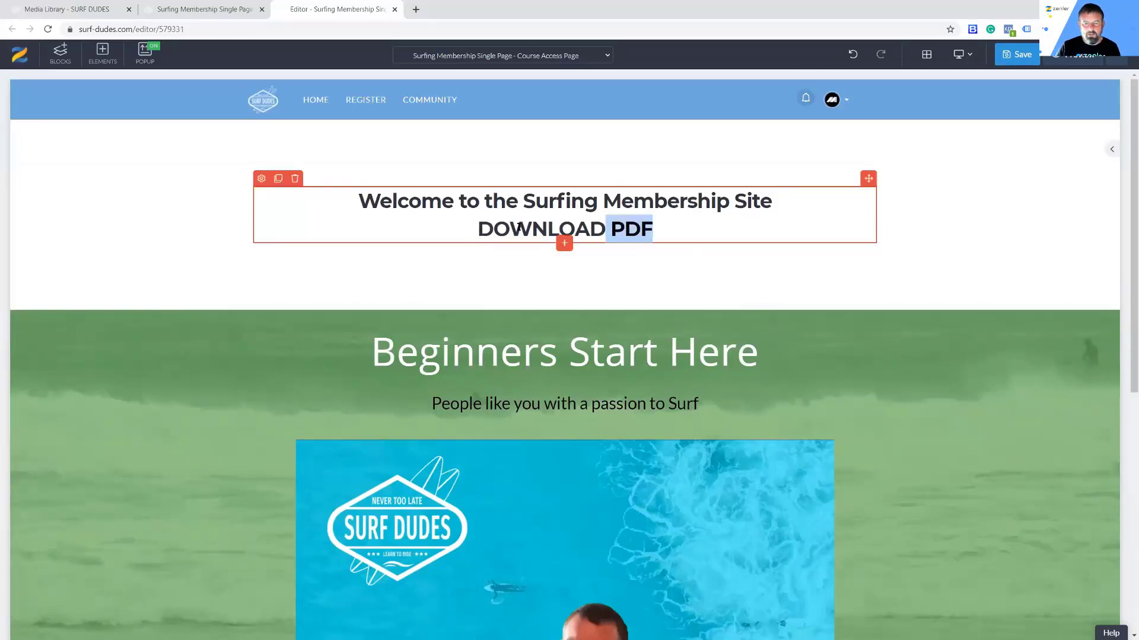
drag(519, 227, 477, 229)
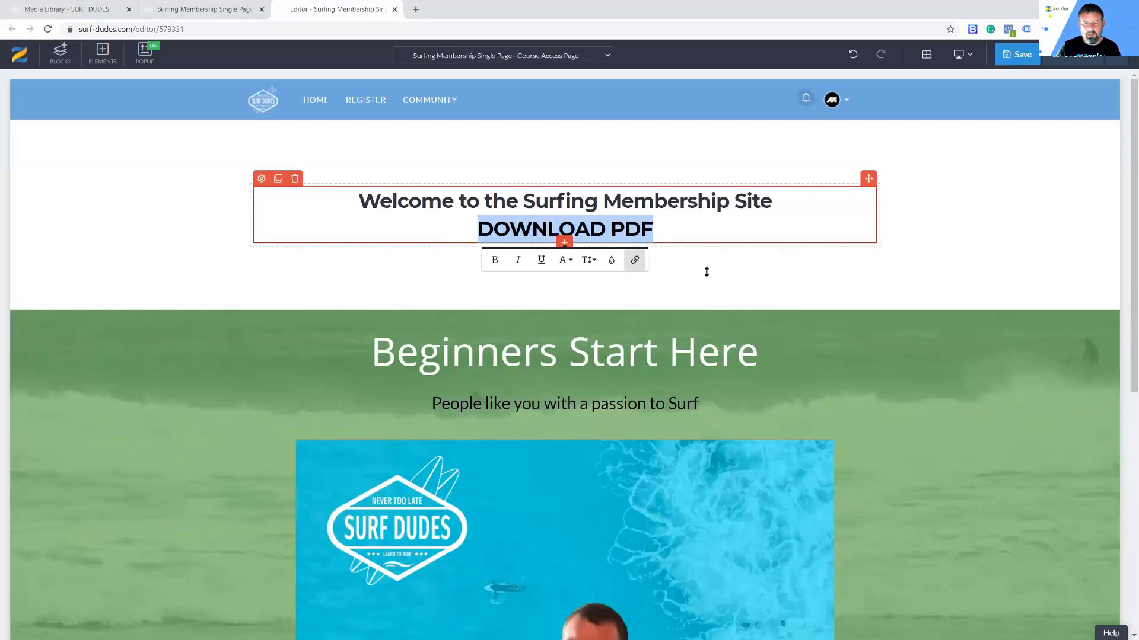
click(635, 259)
key(ctrl+v)
click(631, 374)
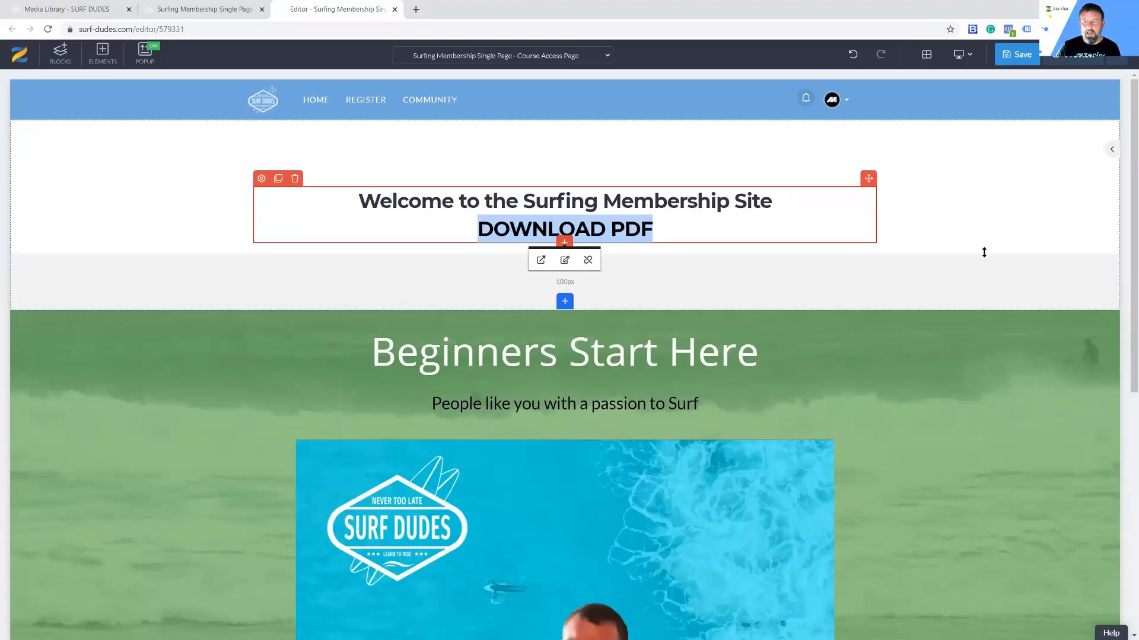
click(984, 250)
key(ctrl+s)
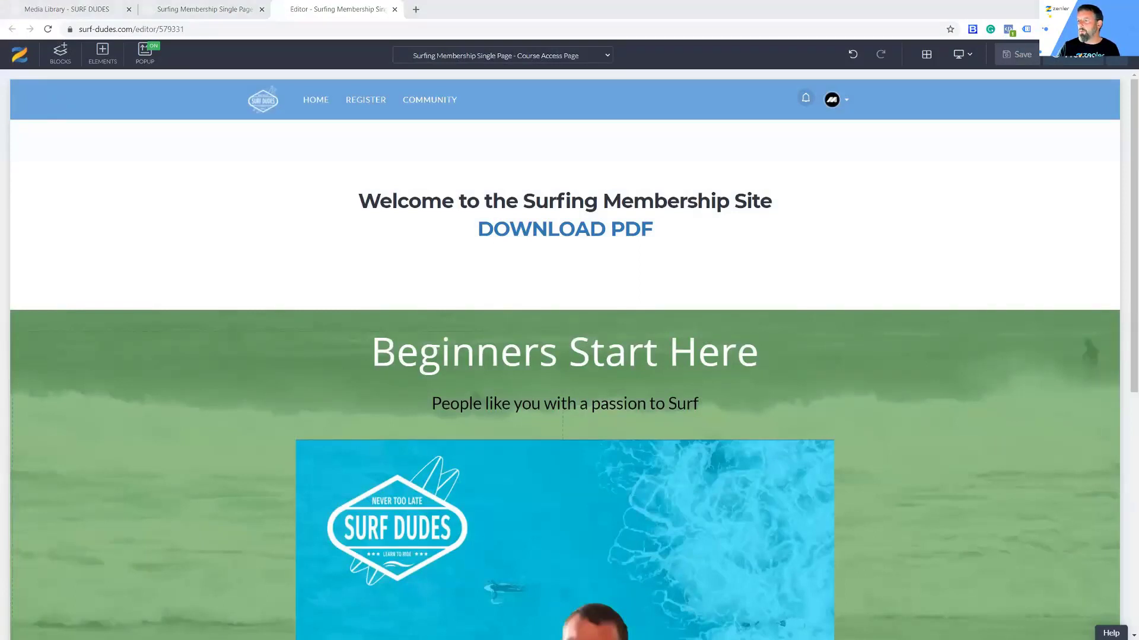
key(alt+Tab)
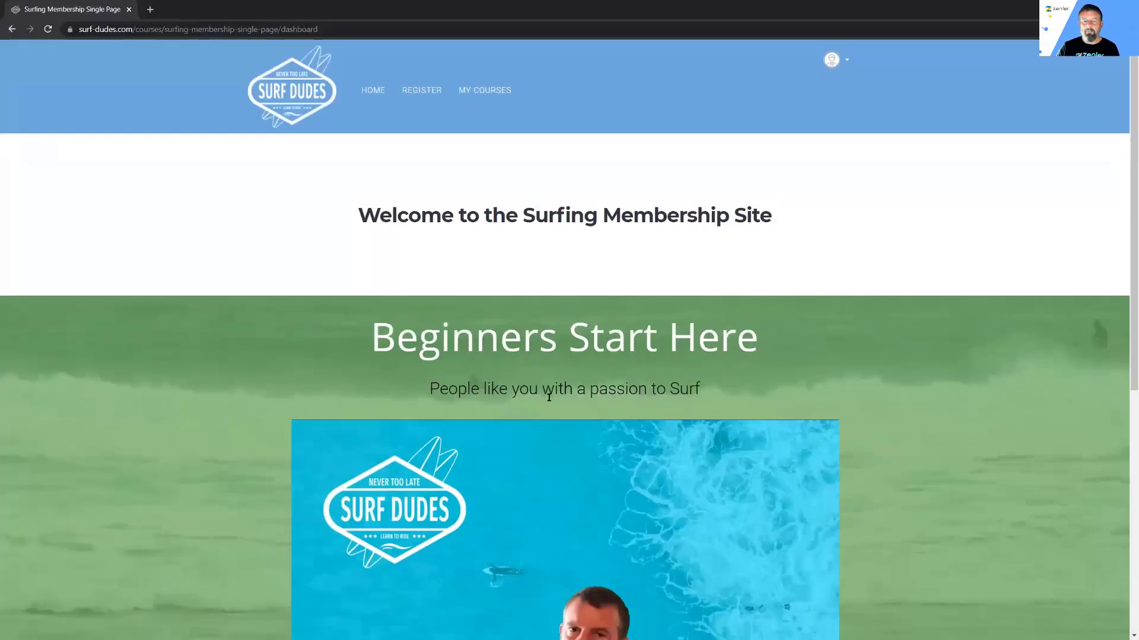
Step: Reload the live course dashboard to confirm the DOWNLOAD PDF link, then return to the editor
click(48, 29)
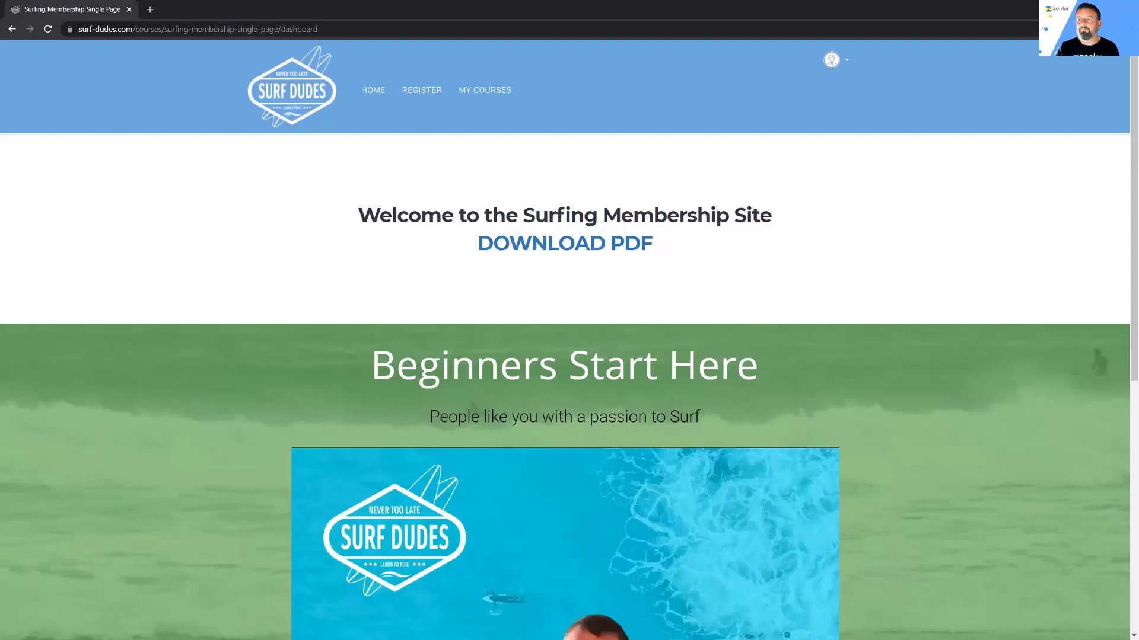
key(alt+Tab)
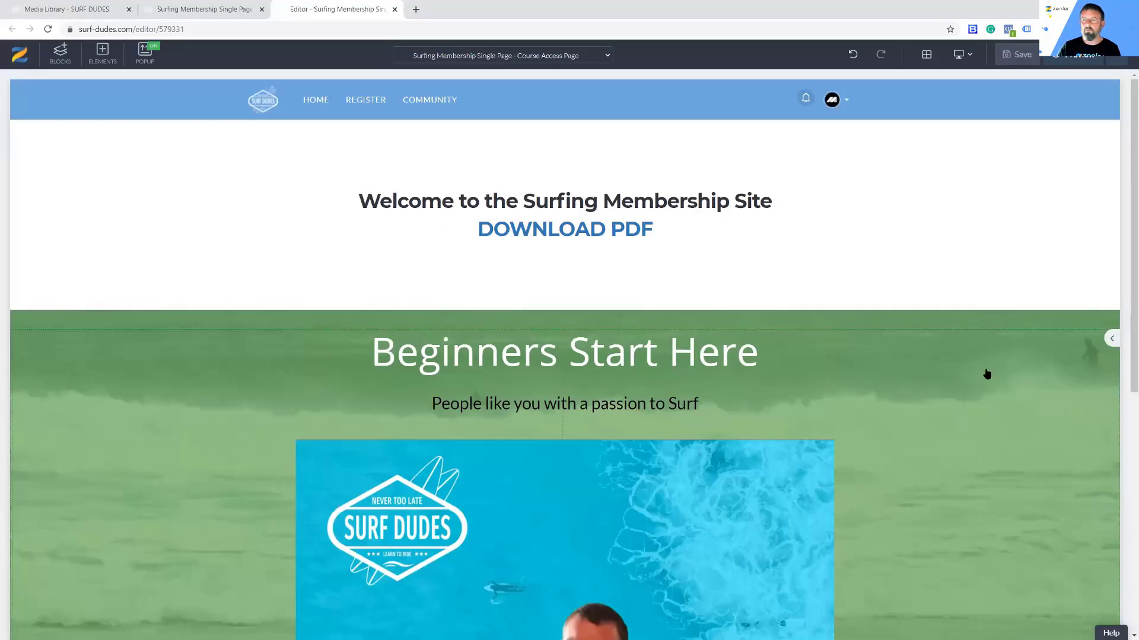
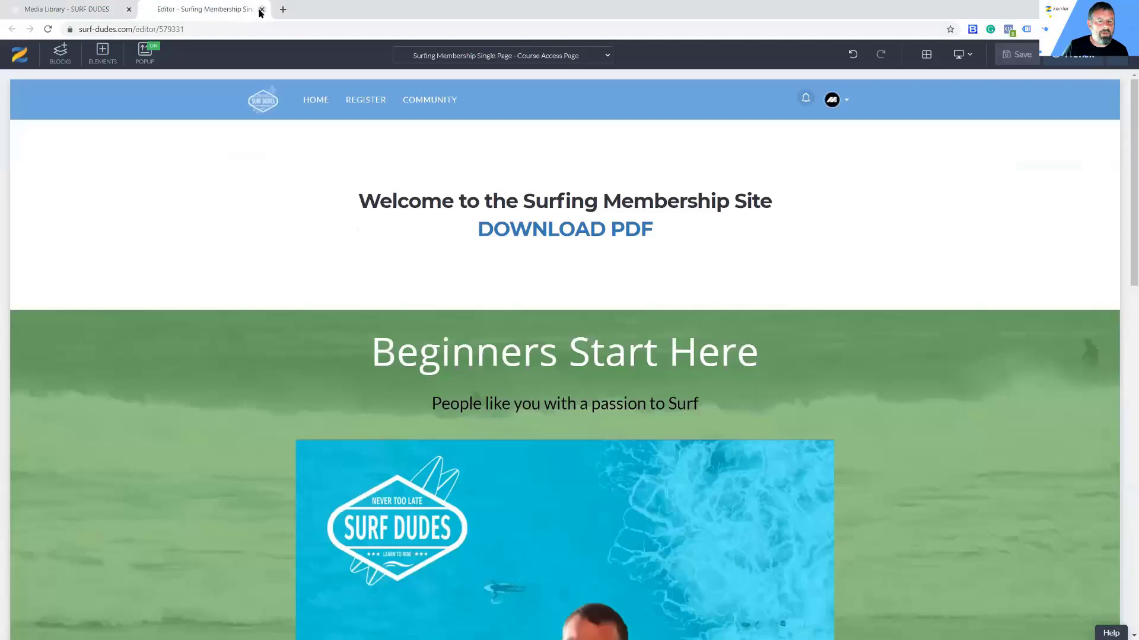
Step: Leave the page editor for the Courses list showing all four surfing courses
click(193, 67)
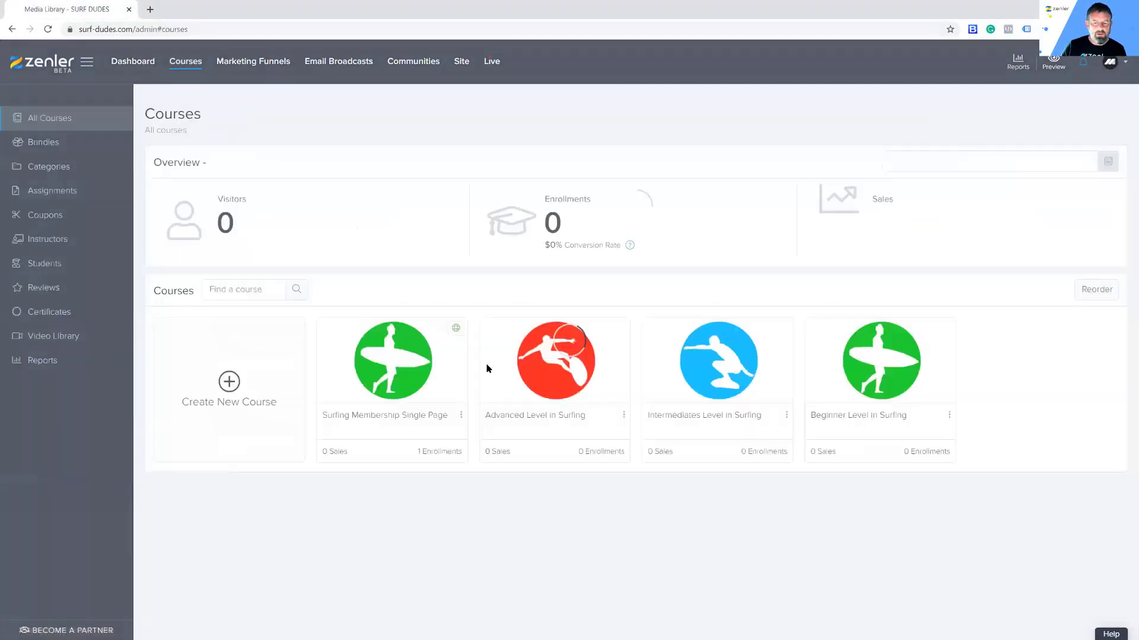
click(449, 419)
click(437, 435)
click(564, 415)
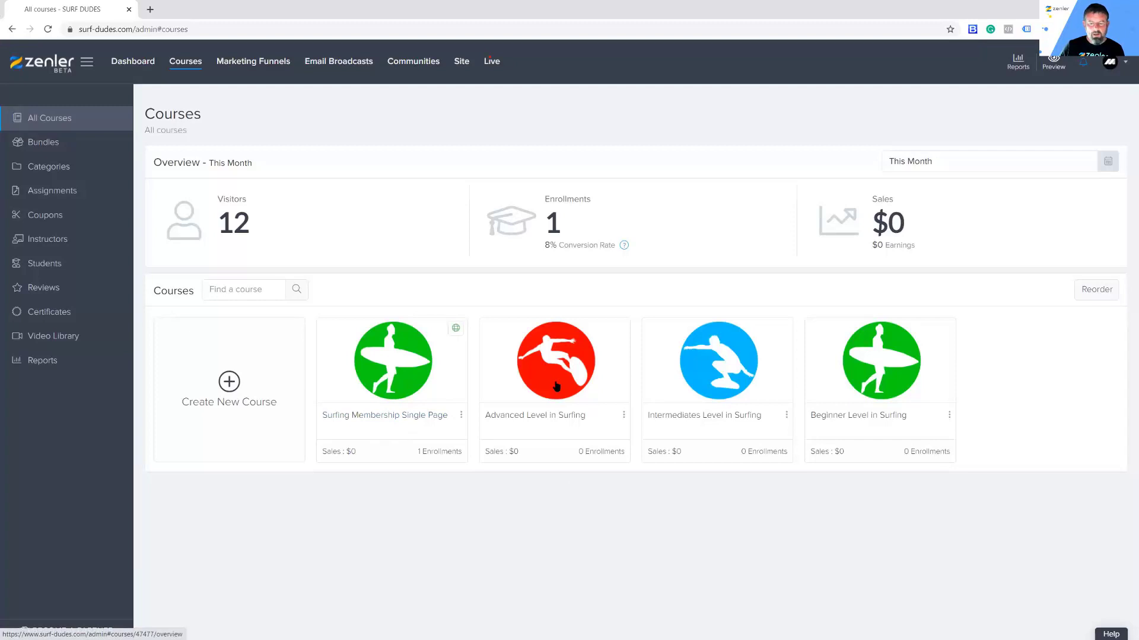
click(462, 416)
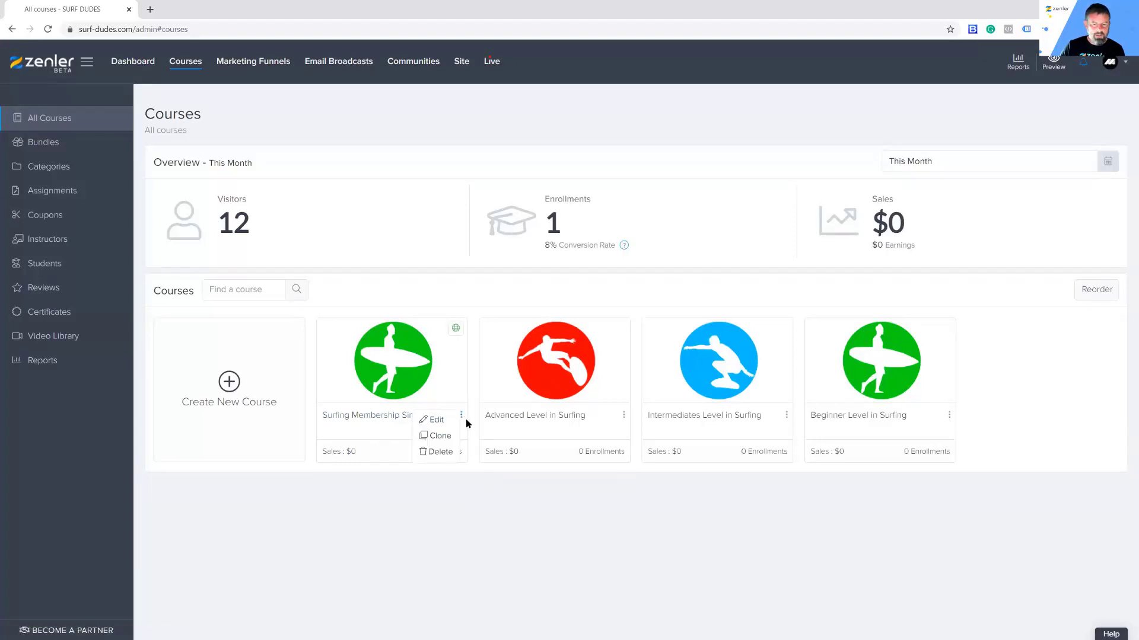
click(440, 452)
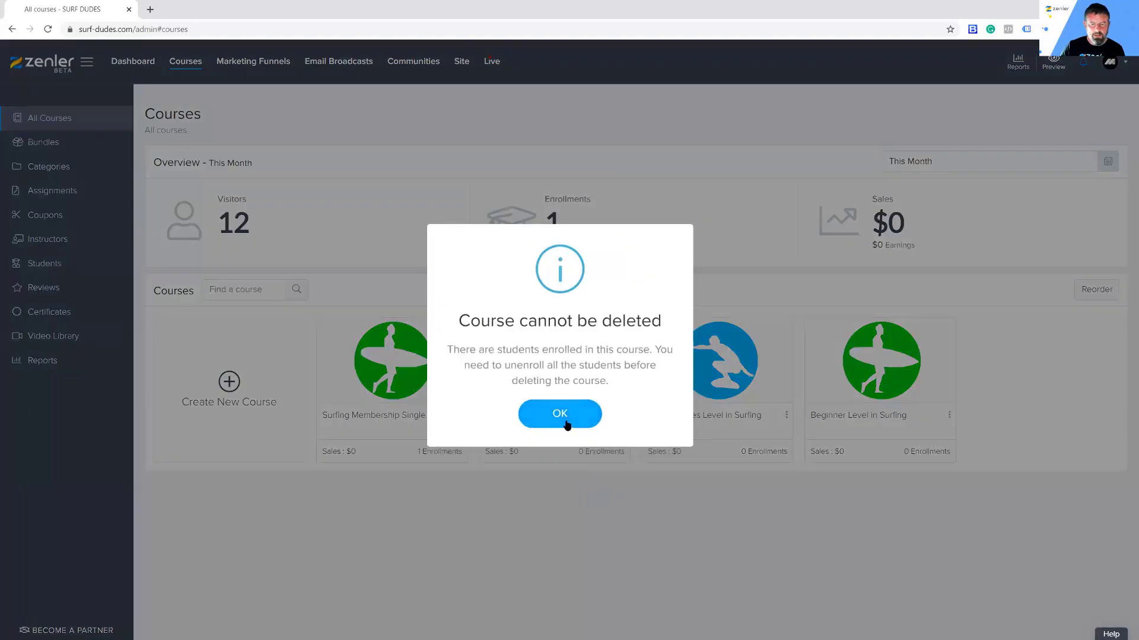
click(560, 414)
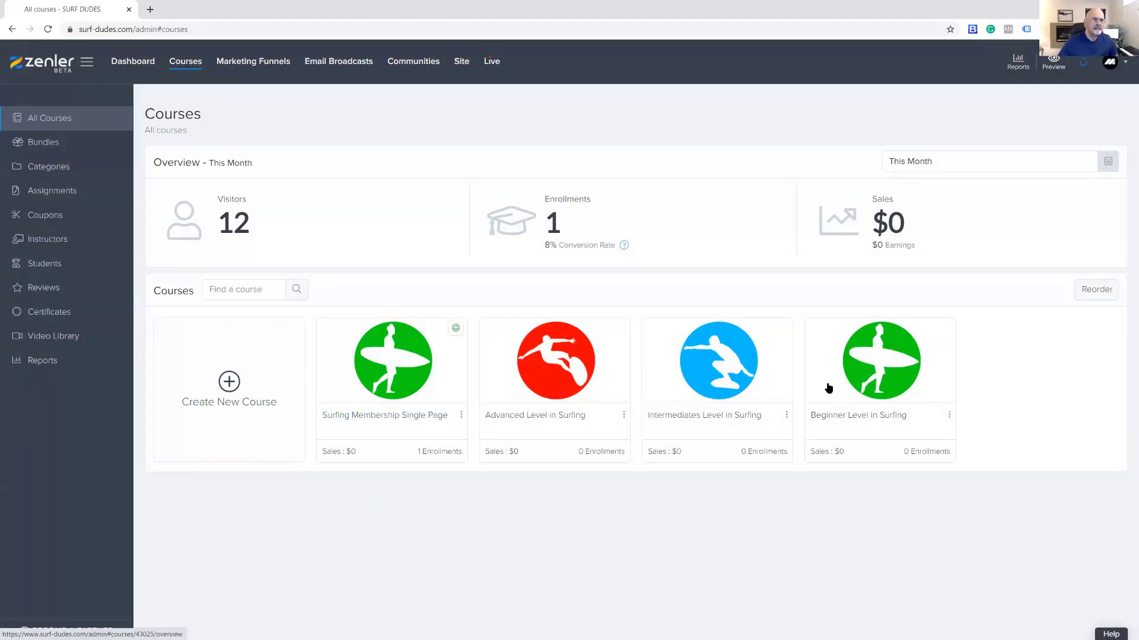
Step: Publish the Beginner, Intermediates and Advanced Level in Surfing courses and review Advanced's pricing plans
click(880, 368)
click(1071, 117)
click(11, 29)
click(685, 373)
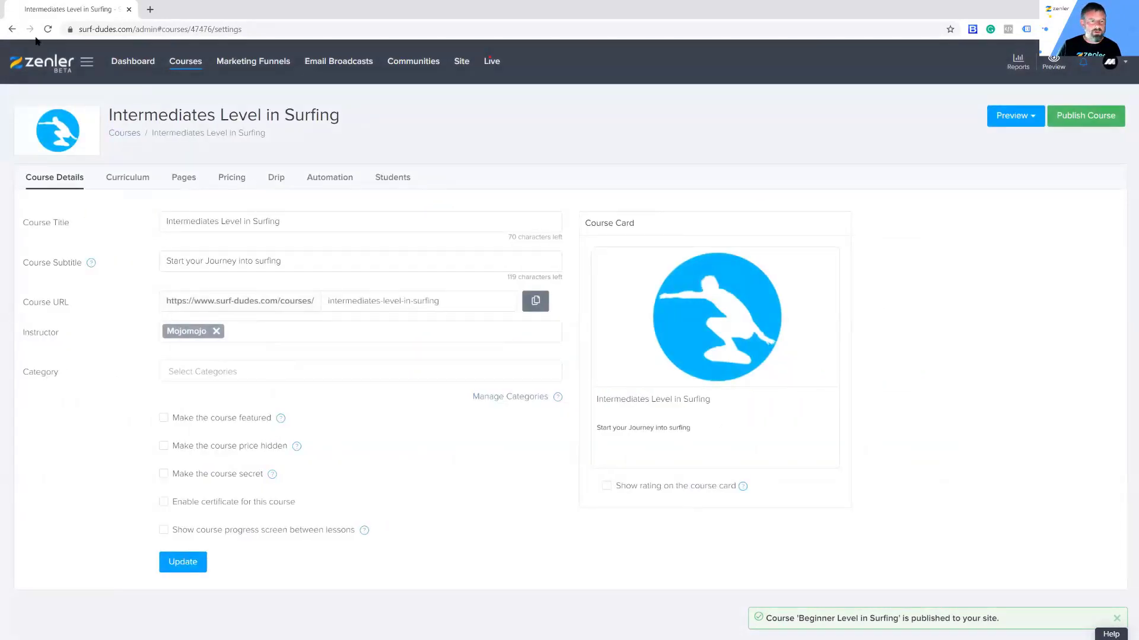
click(12, 30)
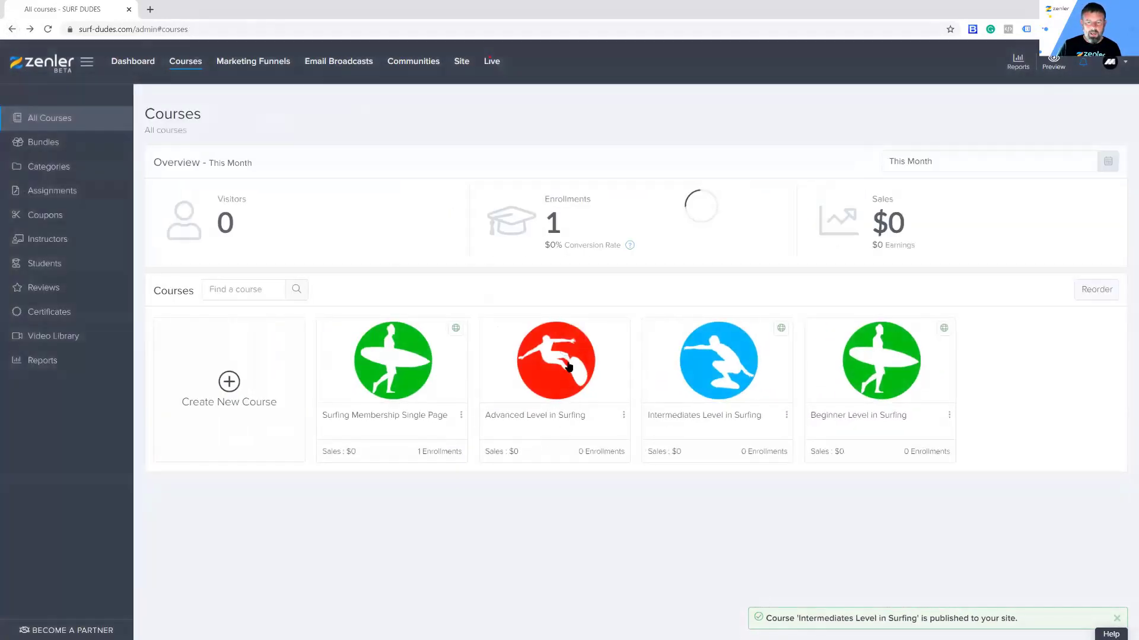
click(568, 368)
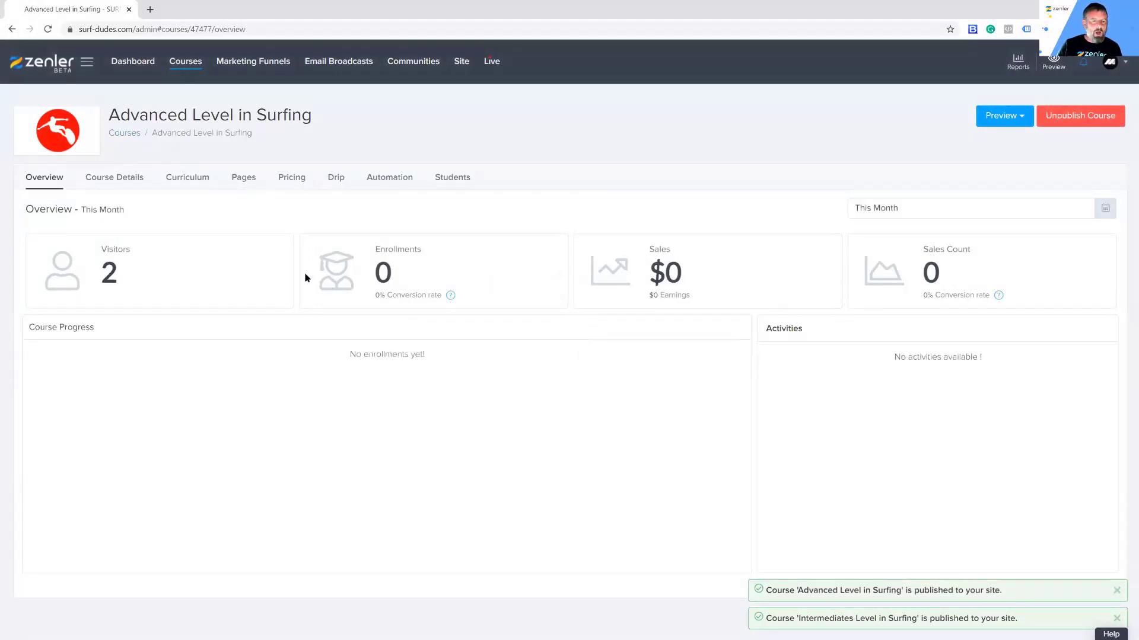
click(288, 178)
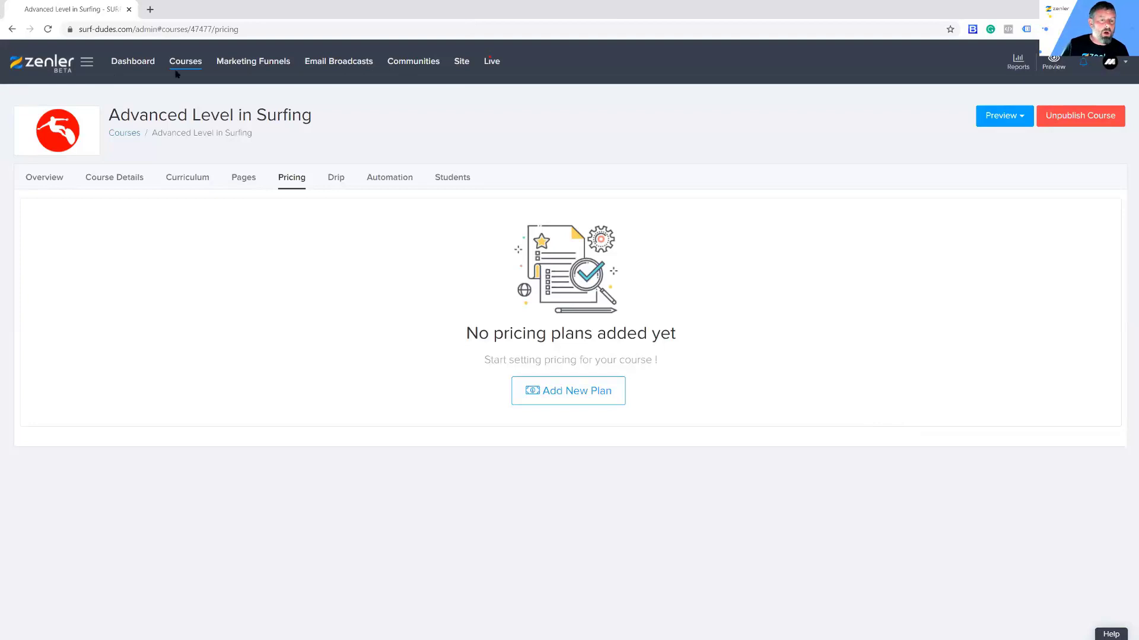
click(193, 67)
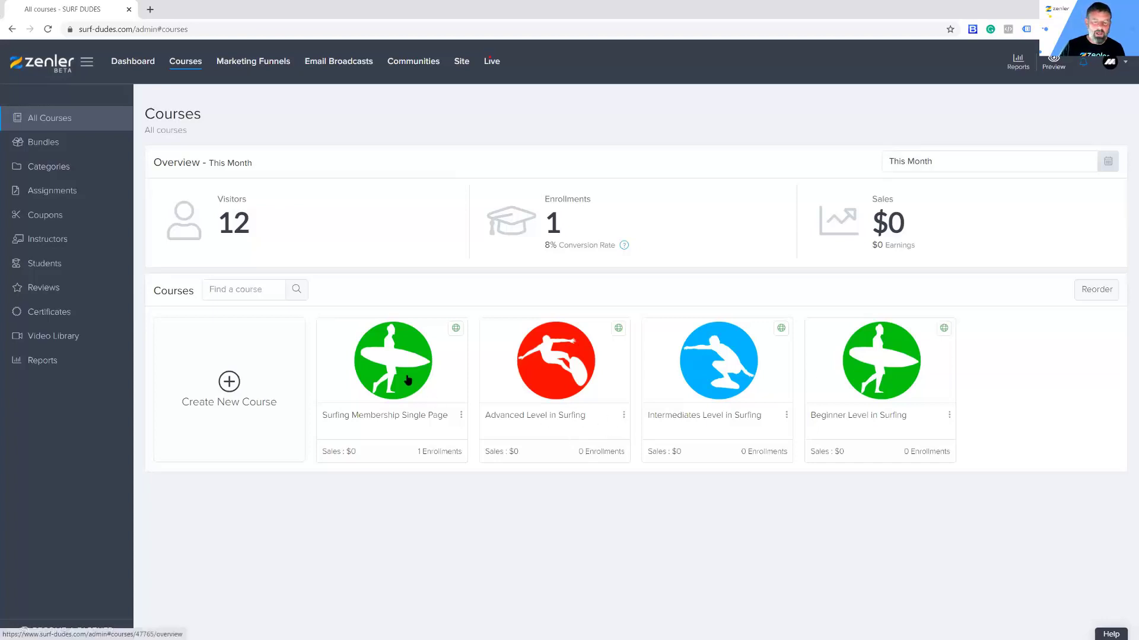
Step: Mark Advanced Level in Surfing as a secret course and view the Surf Dudes home page
click(624, 415)
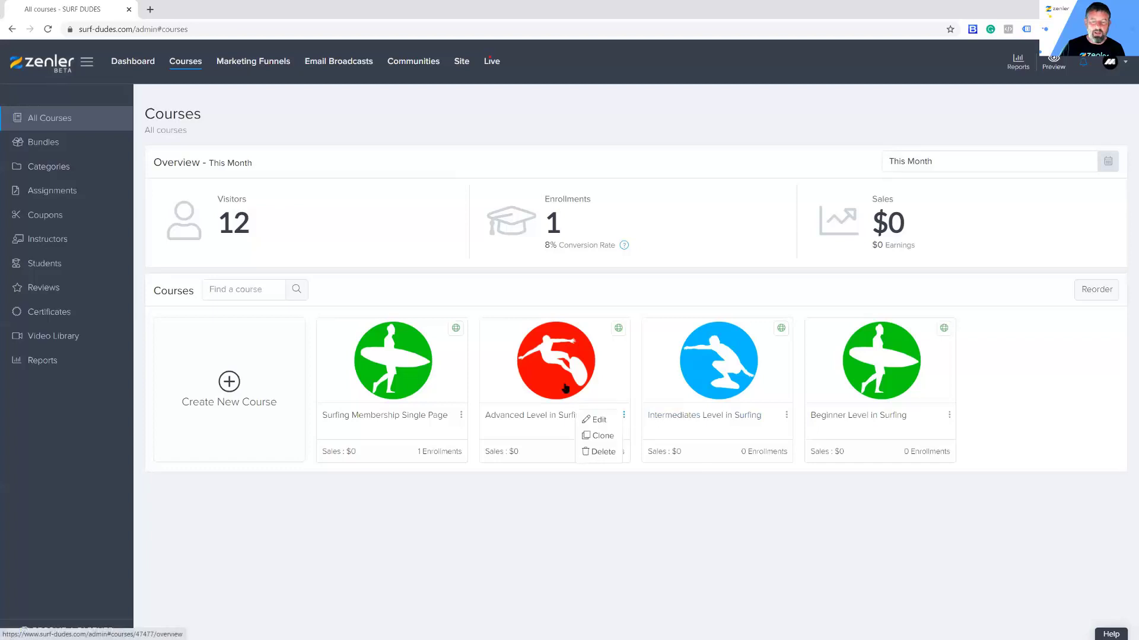
click(544, 504)
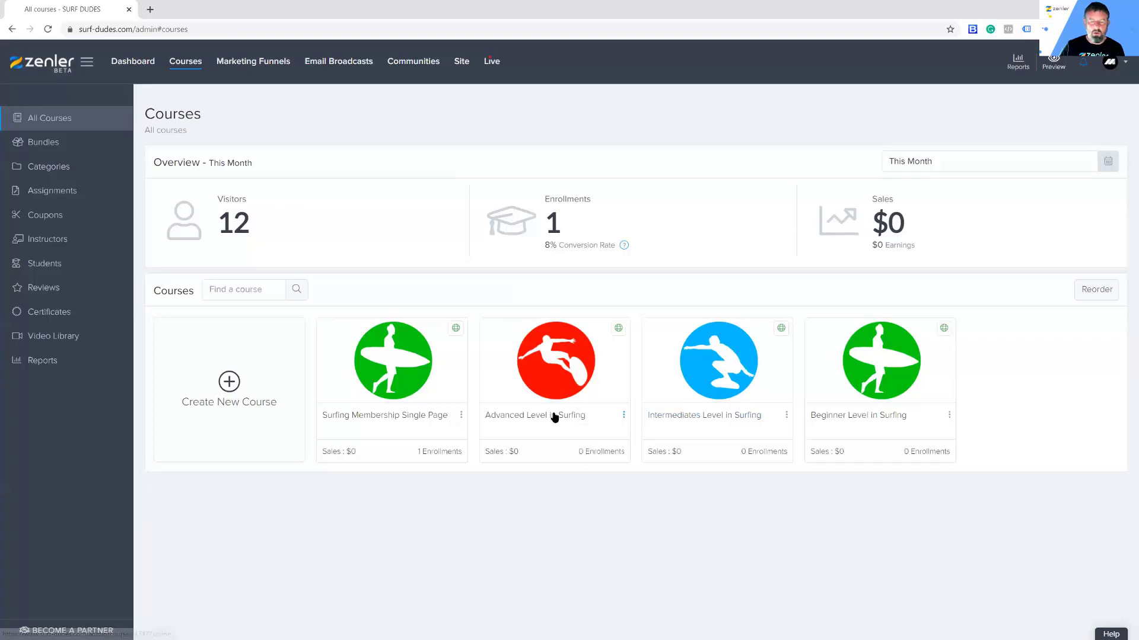
click(567, 379)
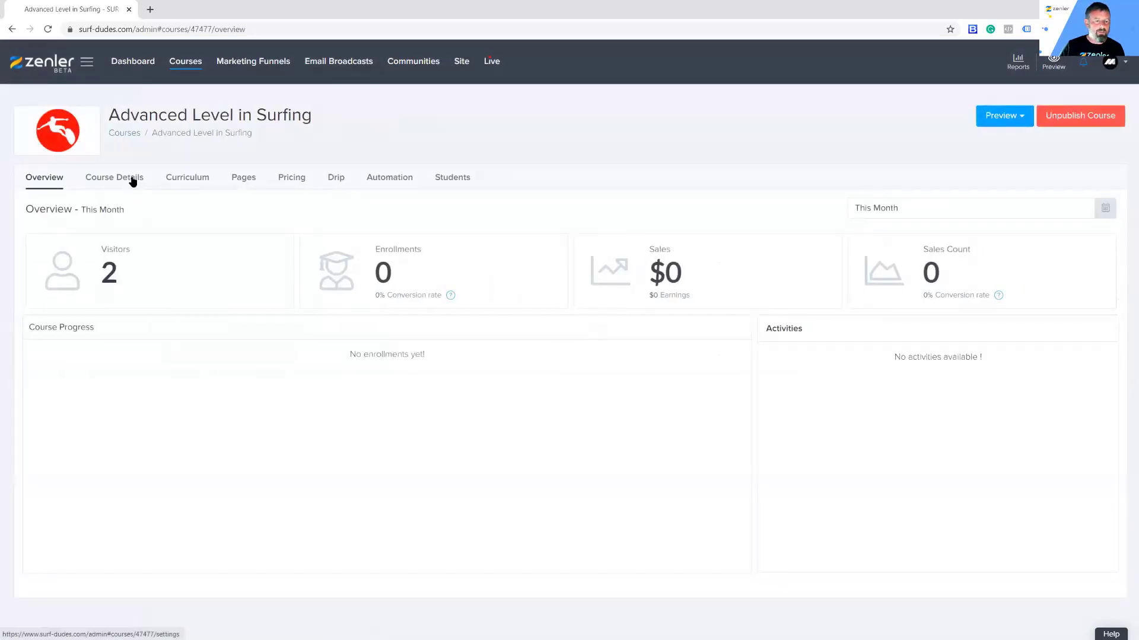
click(133, 180)
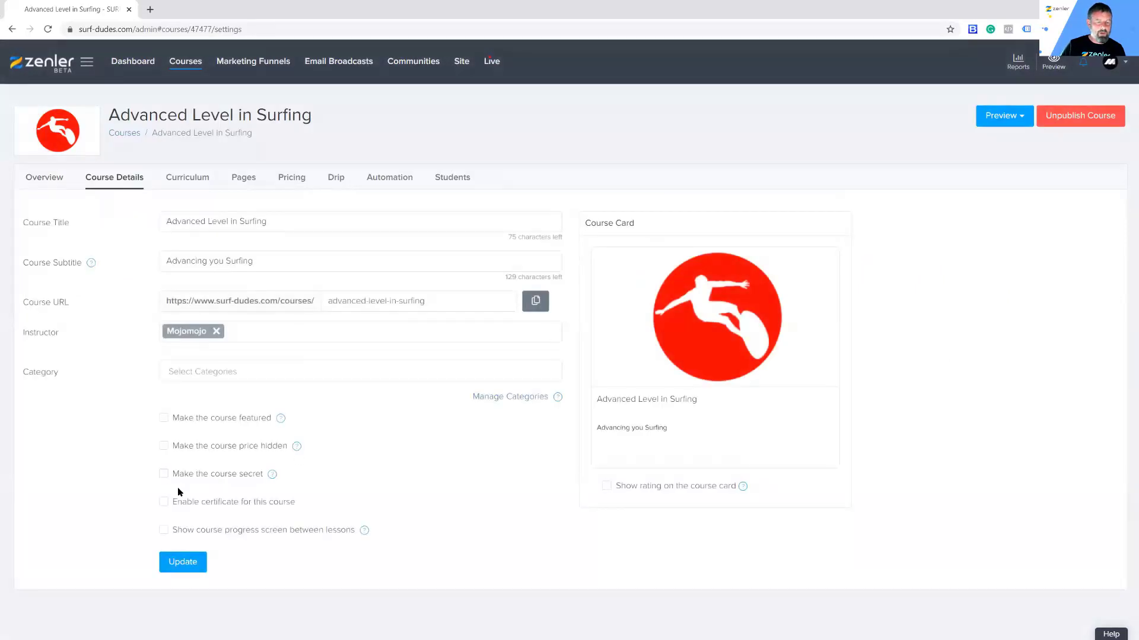
click(164, 474)
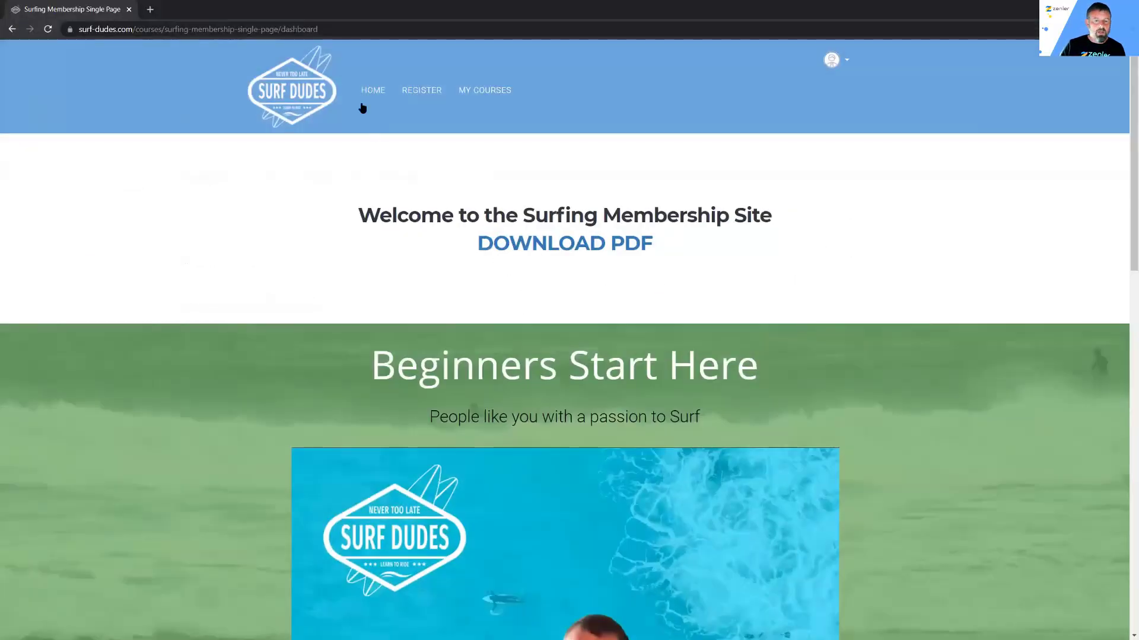
click(369, 92)
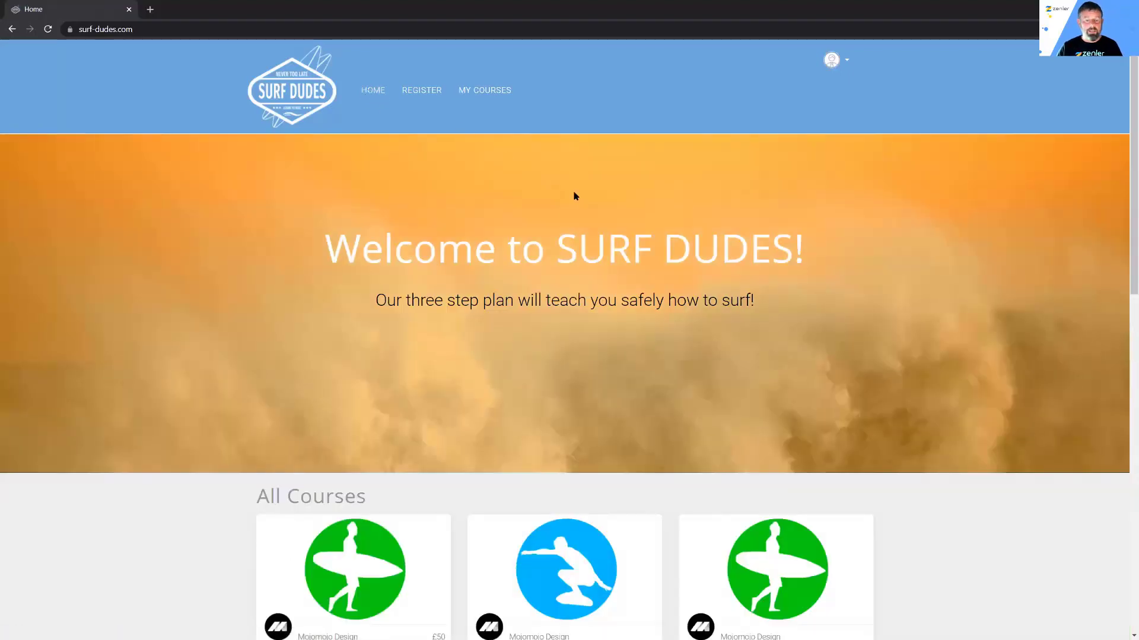
Step: Reload the home page to confirm All Courses no longer shows Advanced, then return to admin
scroll(578, 184, down, 5)
click(48, 32)
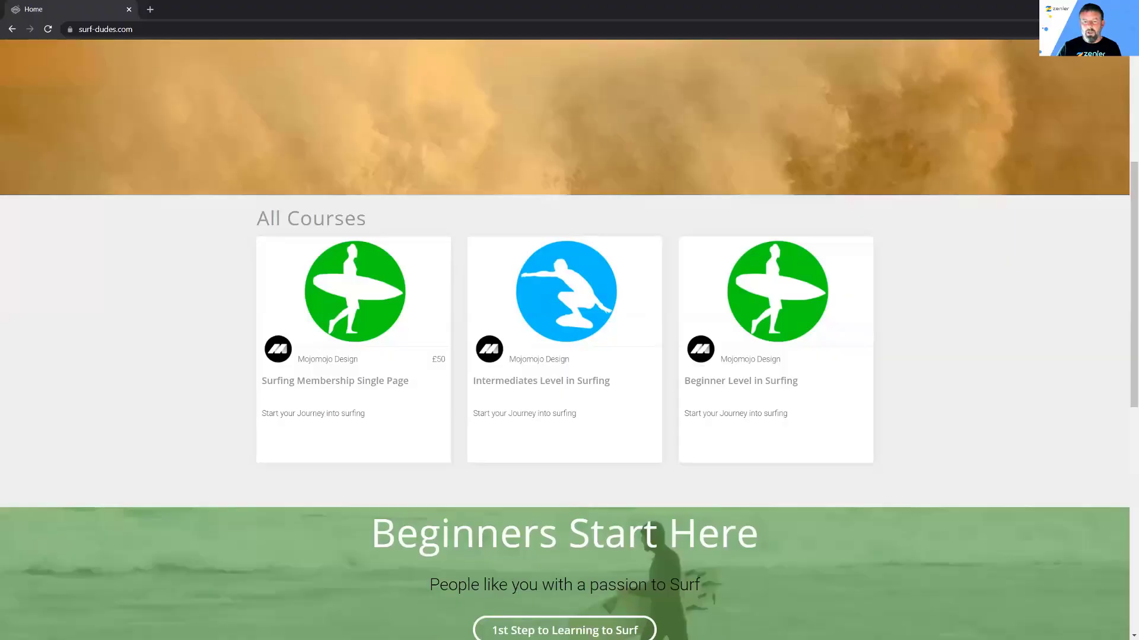
click(1070, 9)
Step: Save Surfing Membership Single Page and Intermediates Level in Surfing as secret courses
click(189, 67)
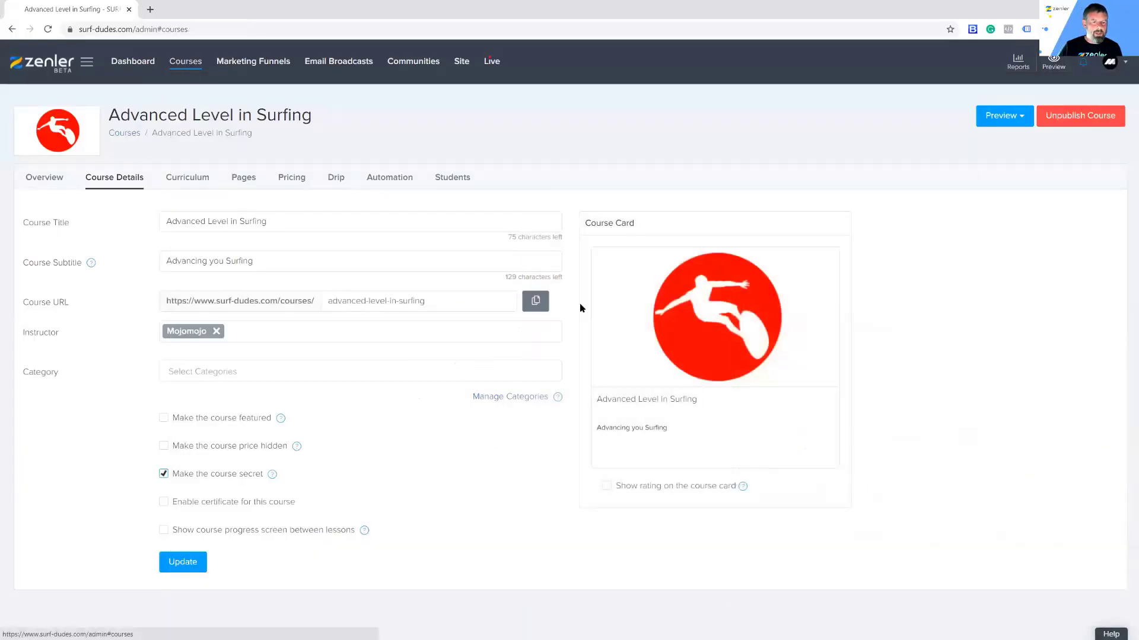
click(431, 375)
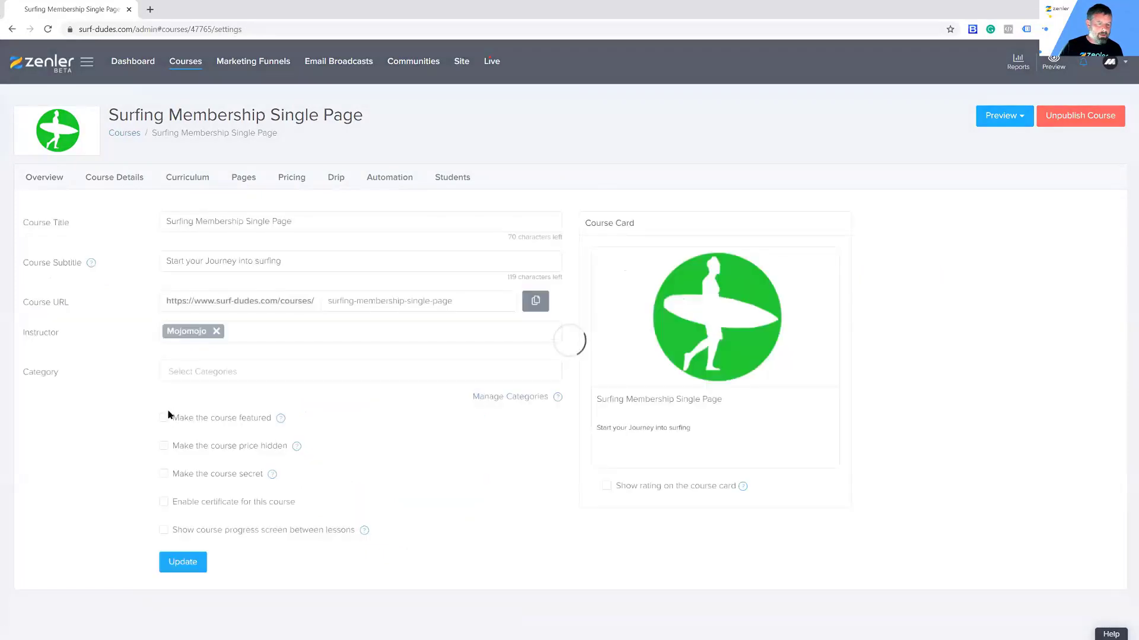
click(183, 561)
click(184, 64)
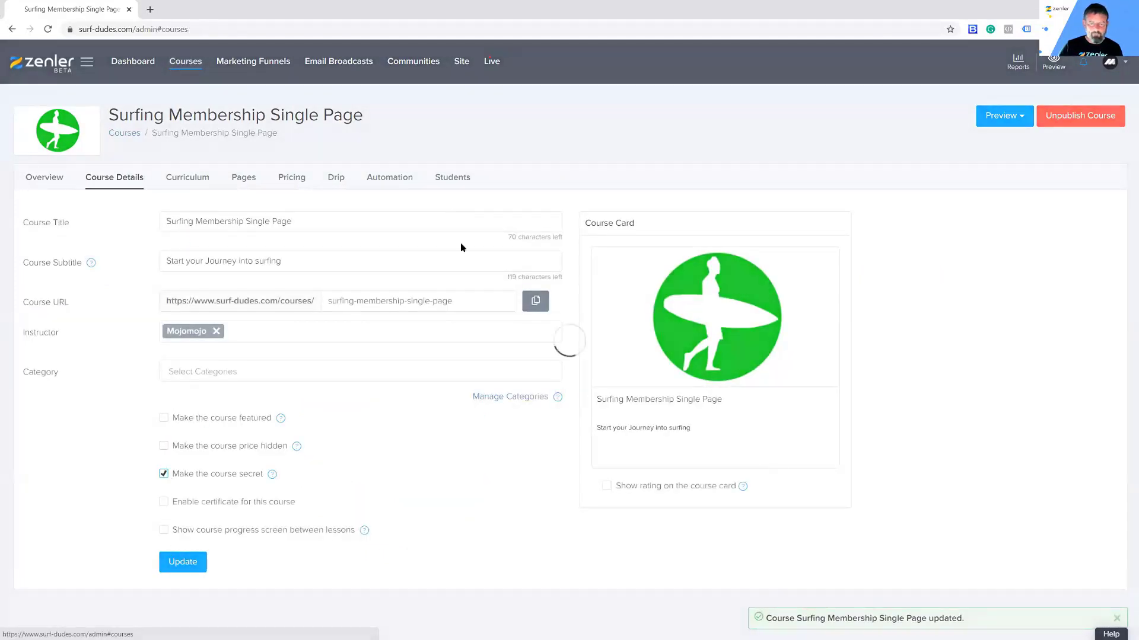
click(640, 363)
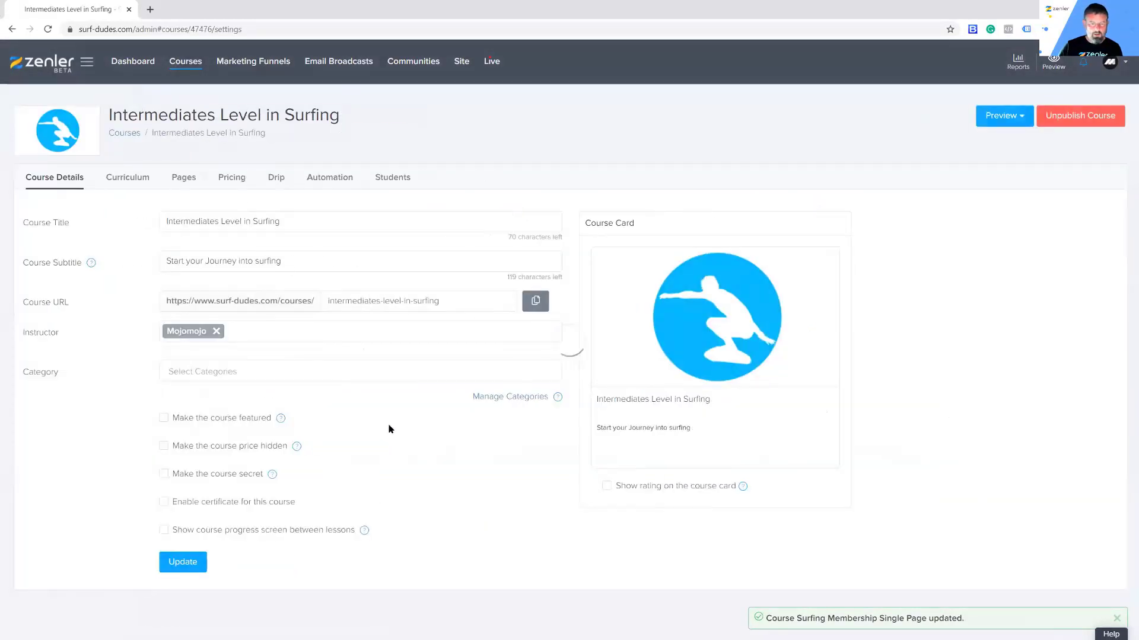
click(185, 562)
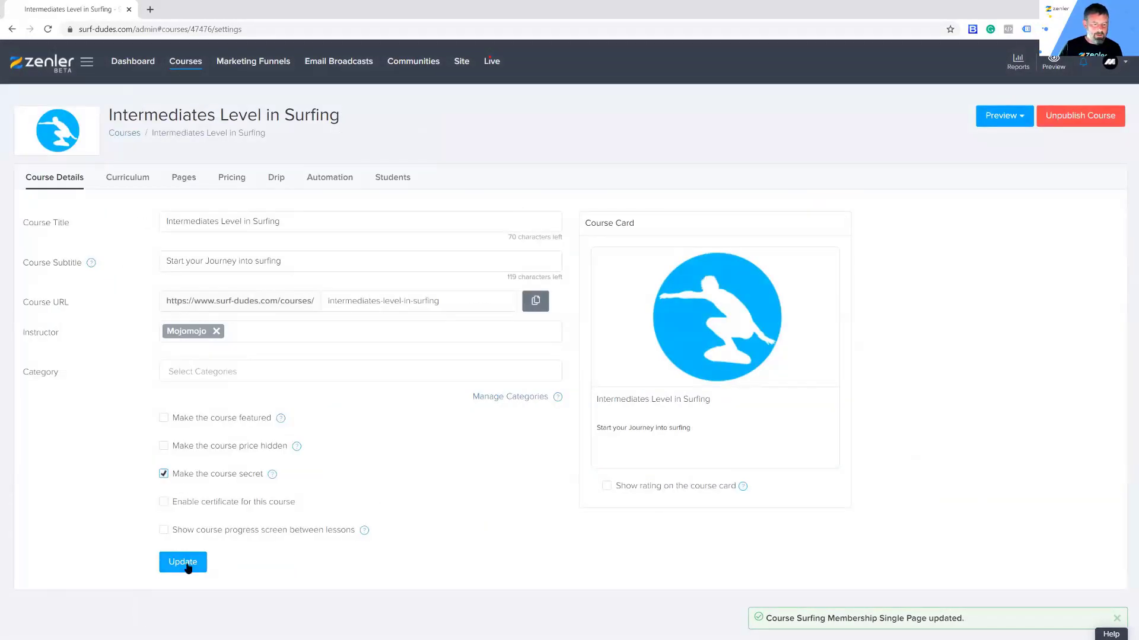
Step: Make Beginner Level in Surfing secret too and open its Pages overview
click(185, 62)
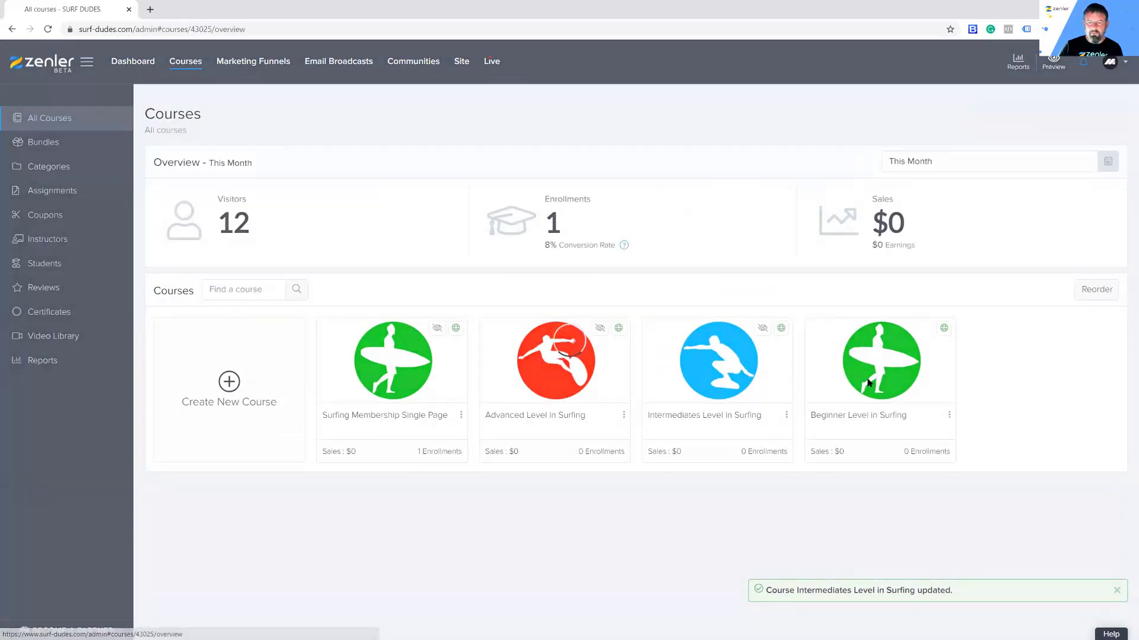
click(876, 370)
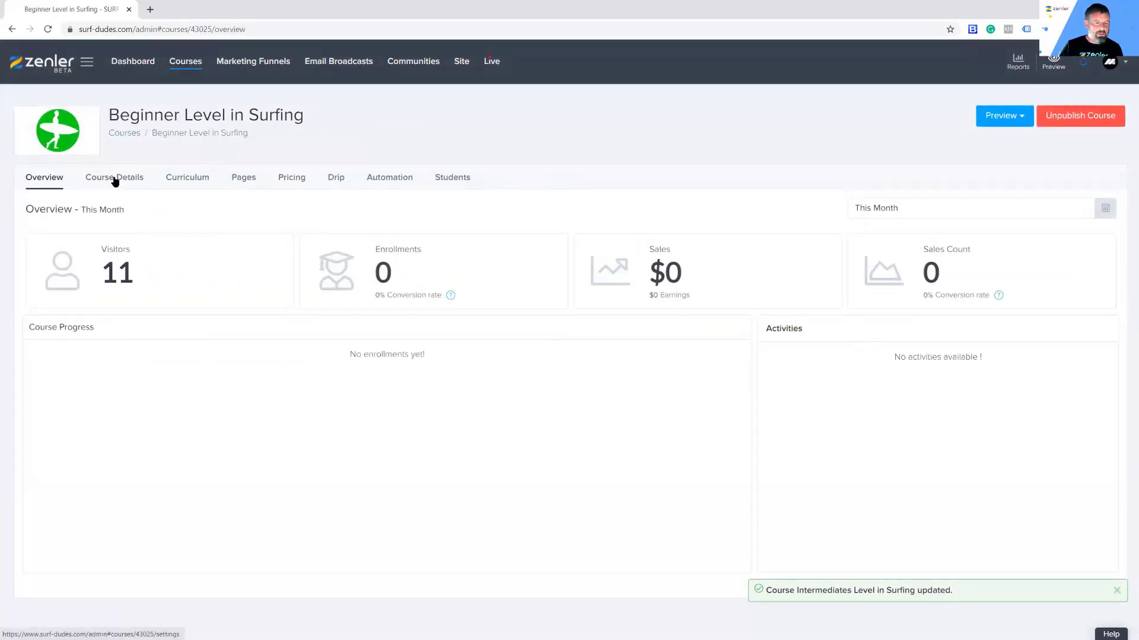
click(112, 181)
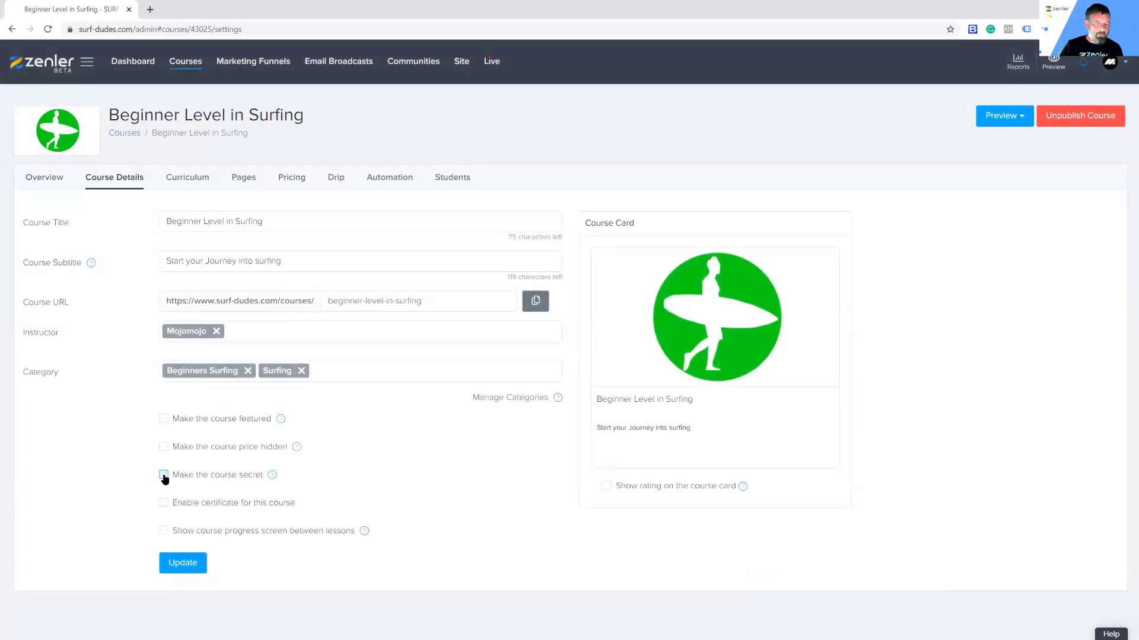
click(187, 570)
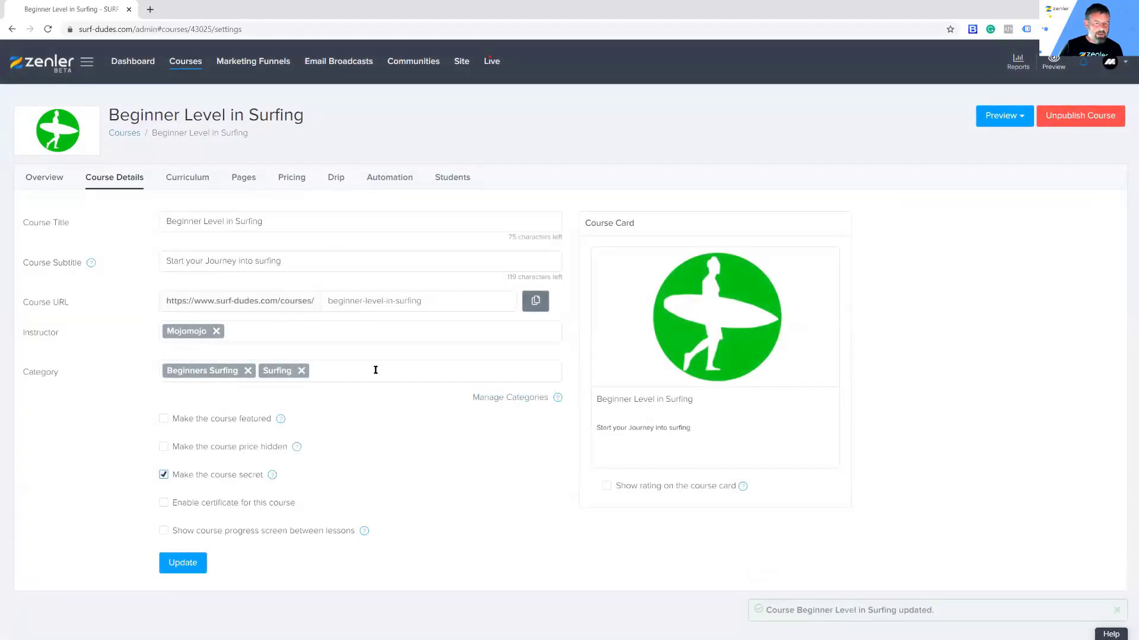
click(244, 178)
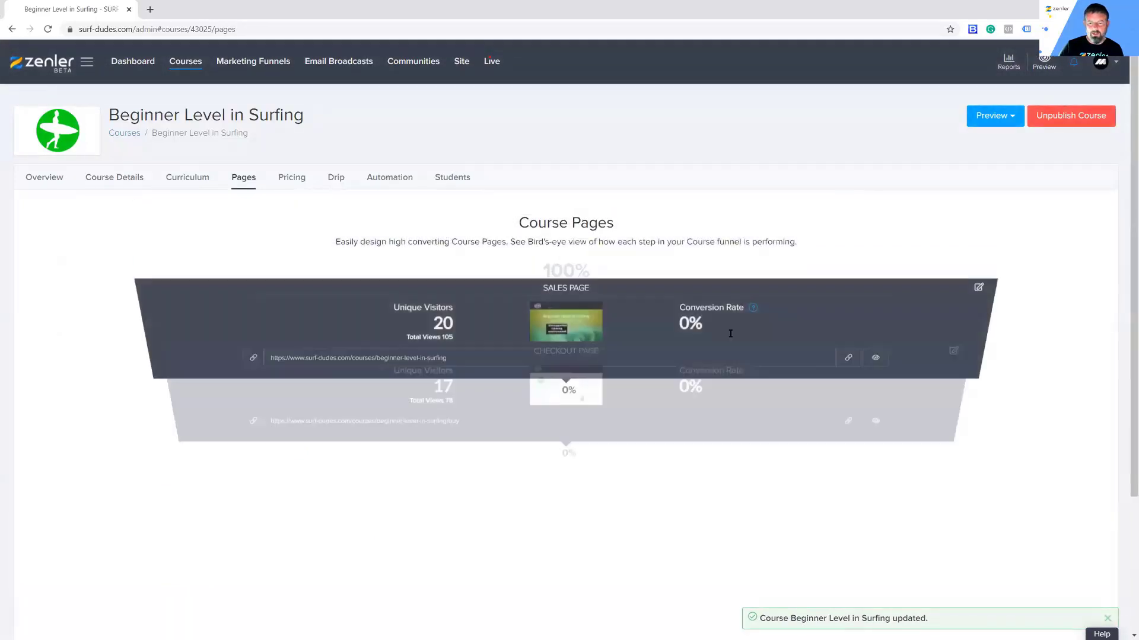
Step: Open the copied Beginner course sales page link in a private browser window
click(848, 363)
click(848, 363)
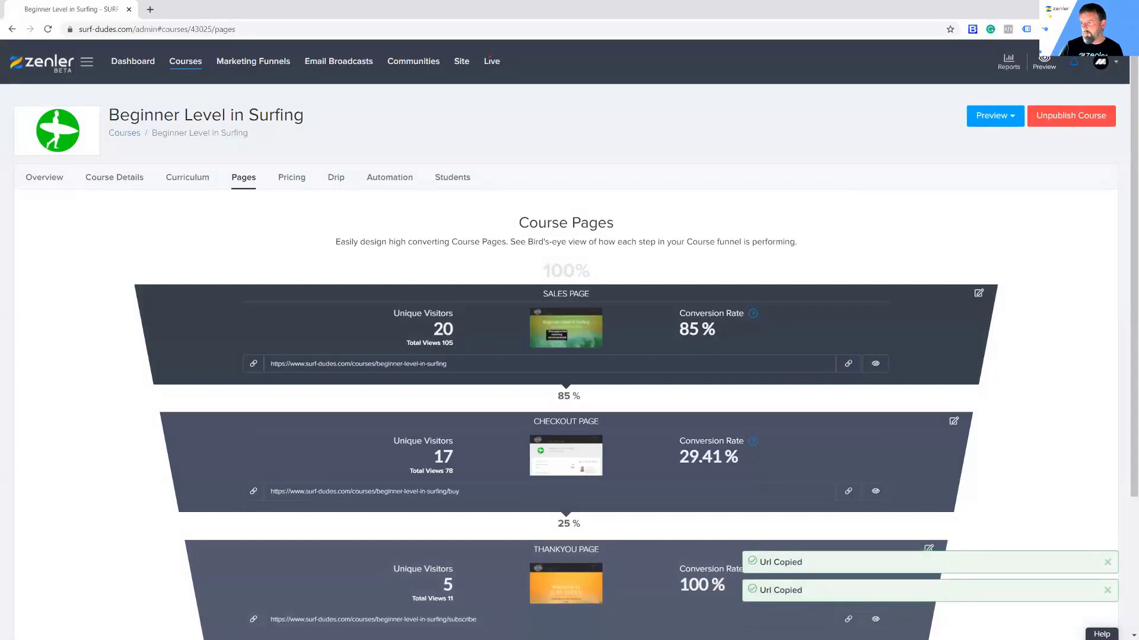
key(alt+Tab)
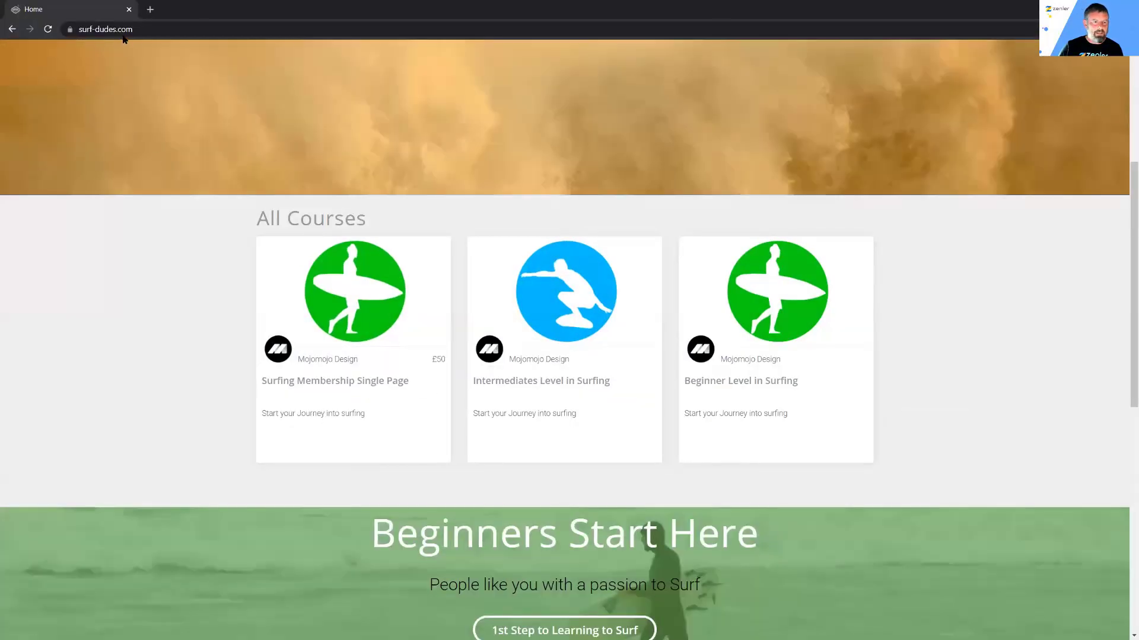
click(123, 37)
key(ctrl+v)
key(Return)
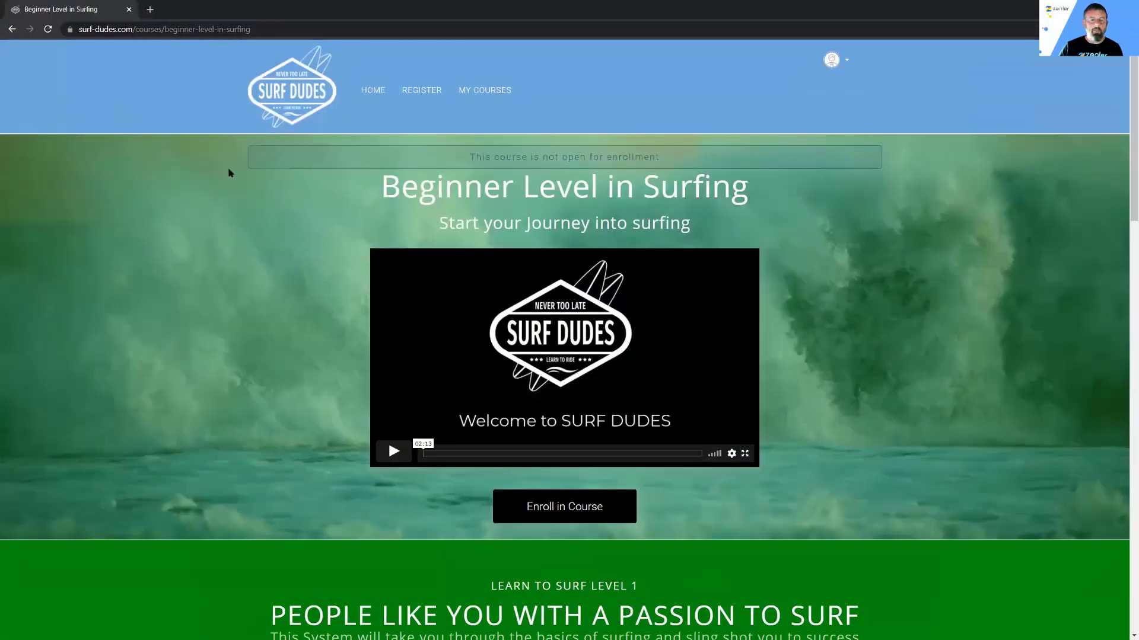
Step: Check the home page's All Courses section as a visitor, then return to the Courses list
click(372, 90)
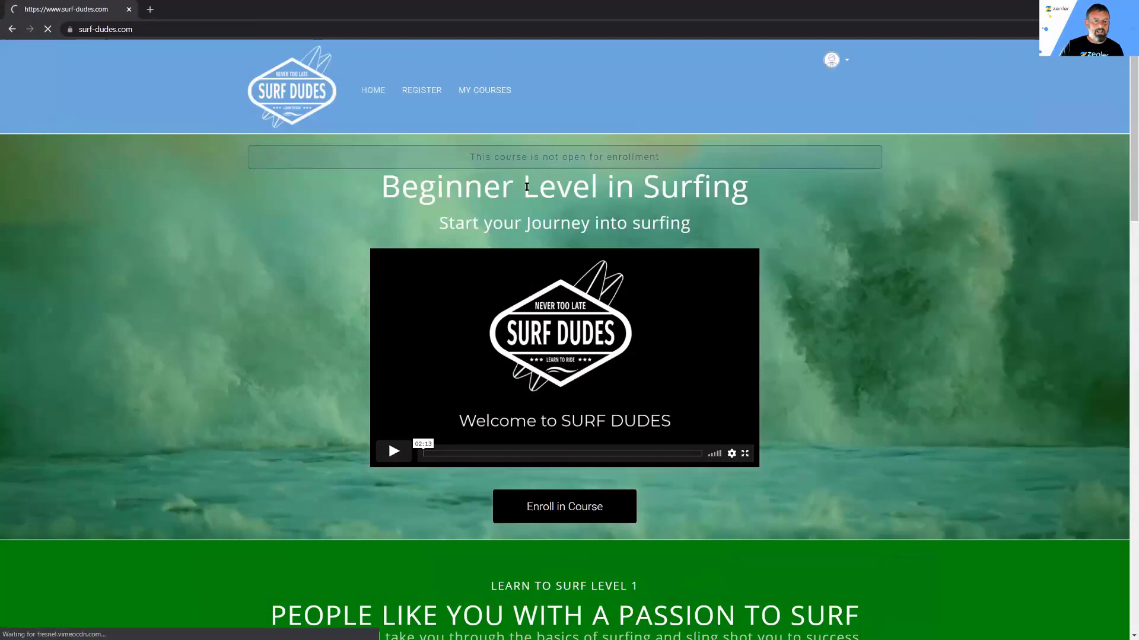
scroll(600, 354, down, 3)
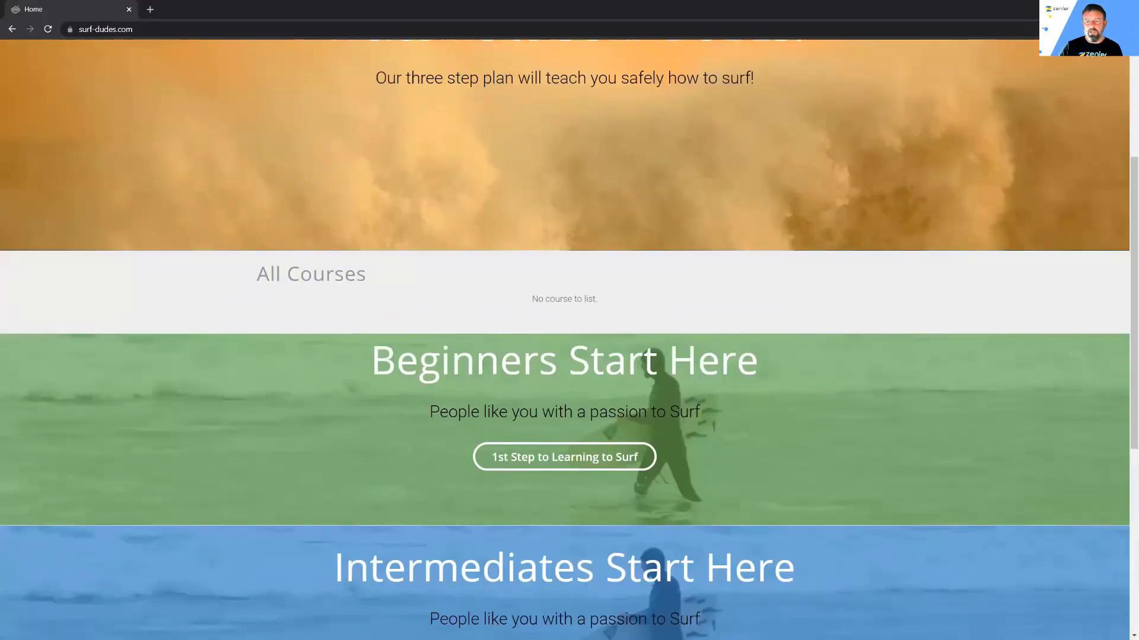
click(1071, 9)
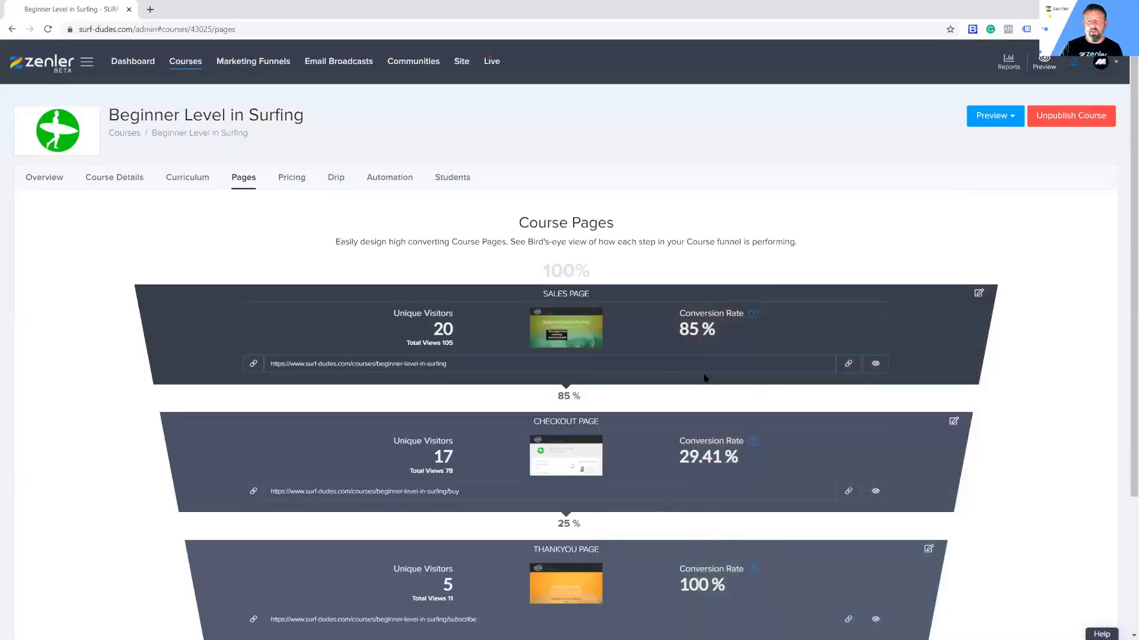
click(182, 65)
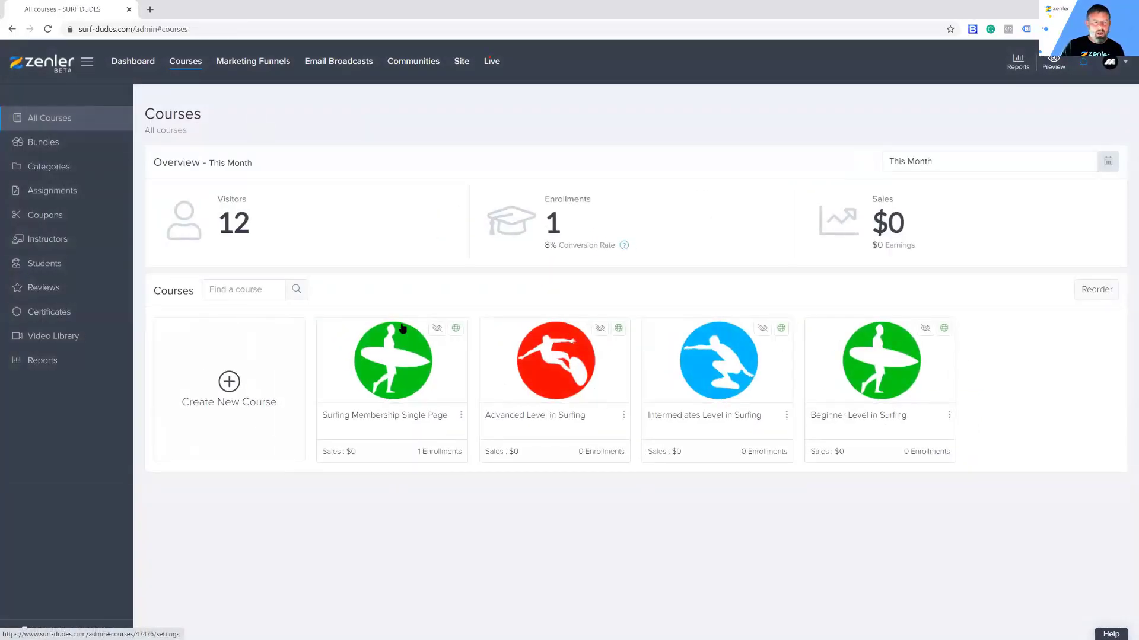
Step: Create a bundle named MEMBERSHIP with Allow Automation/Drip unchecked
click(43, 142)
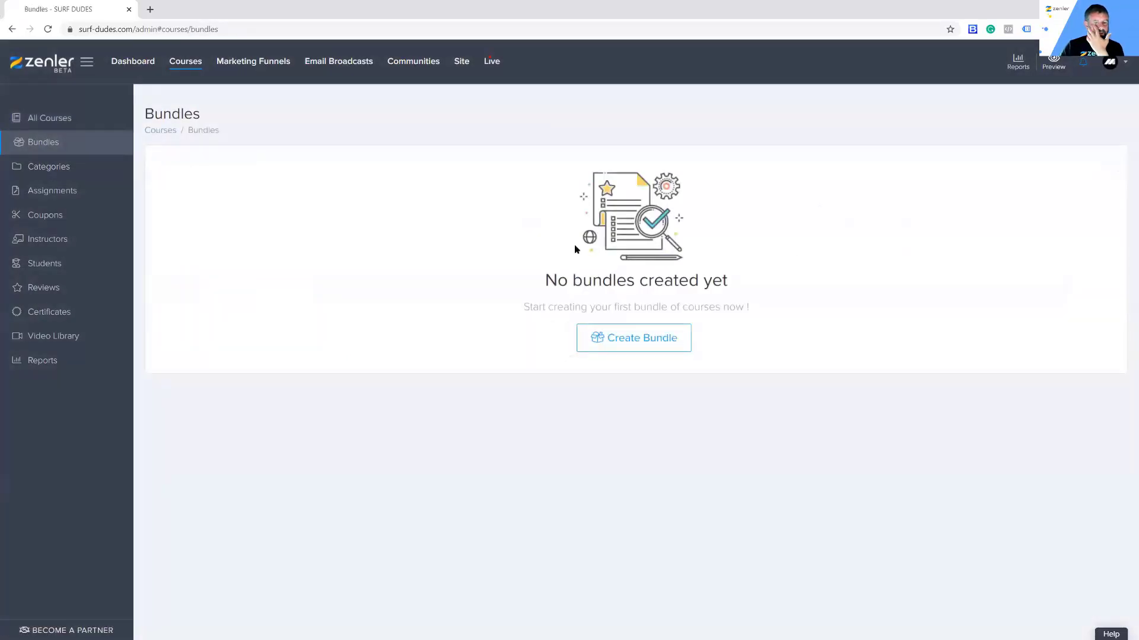
click(630, 345)
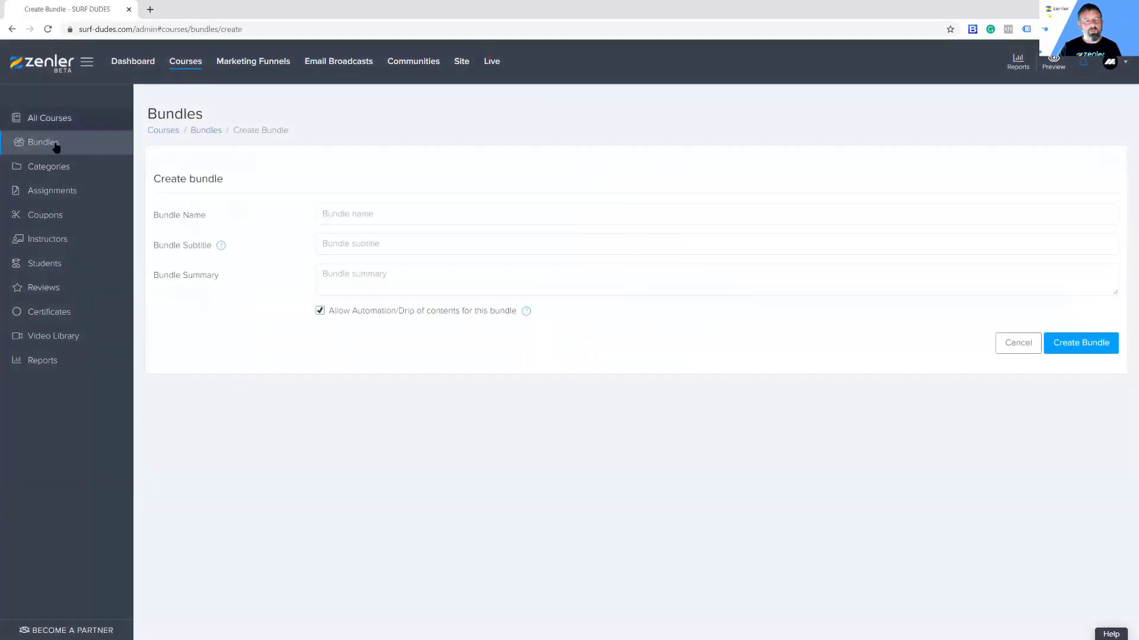
click(187, 67)
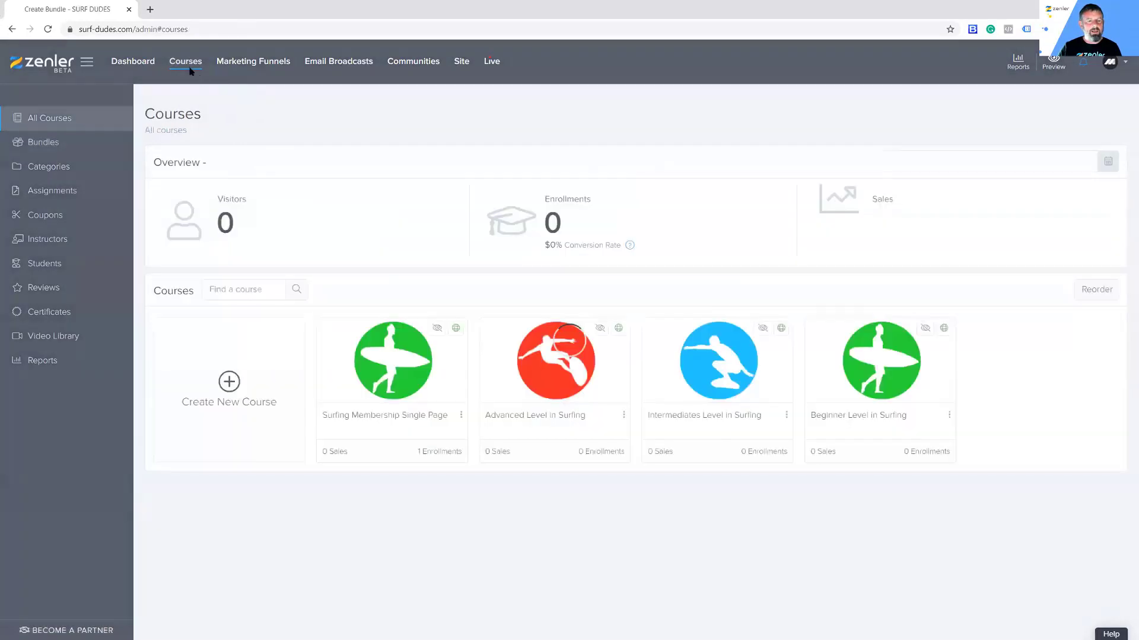
click(42, 145)
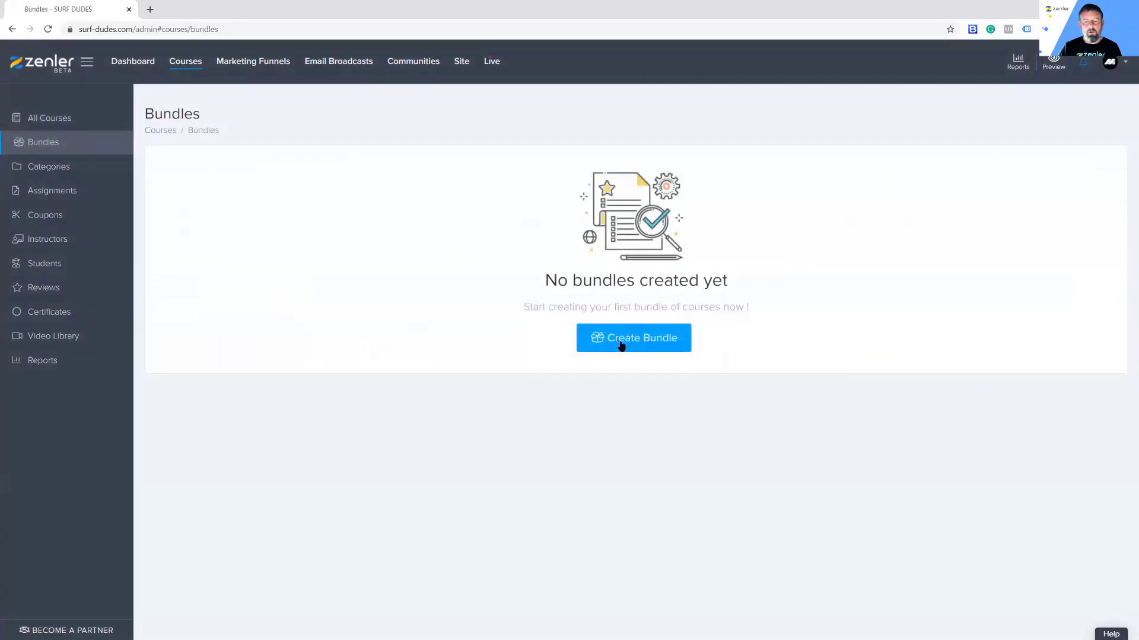
click(621, 345)
click(447, 213)
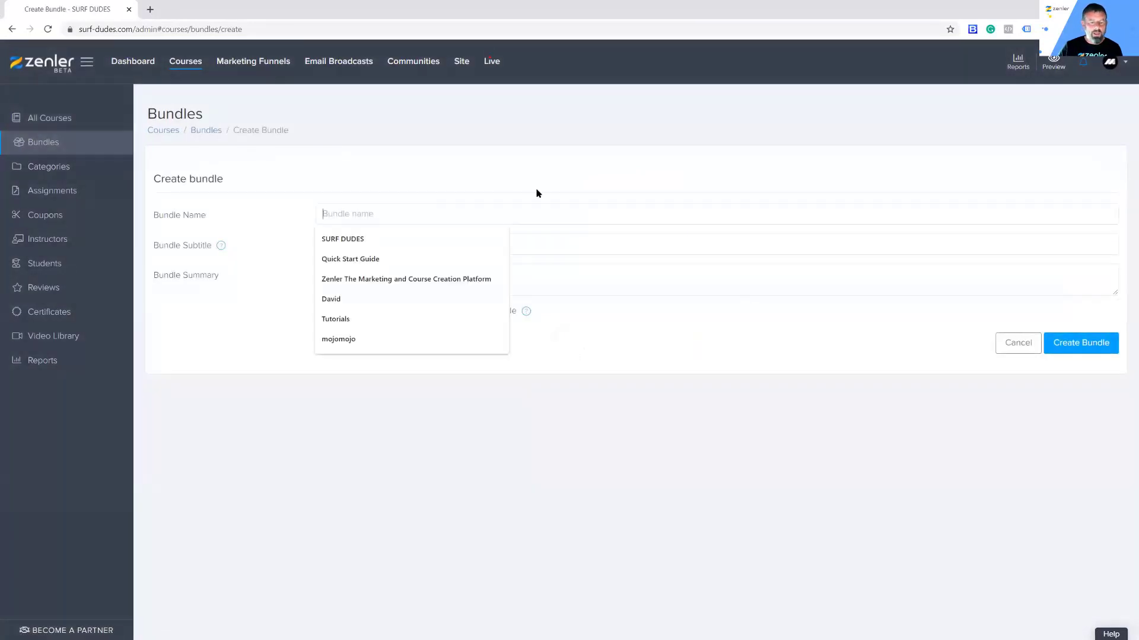
text(MEMBERSHIP)
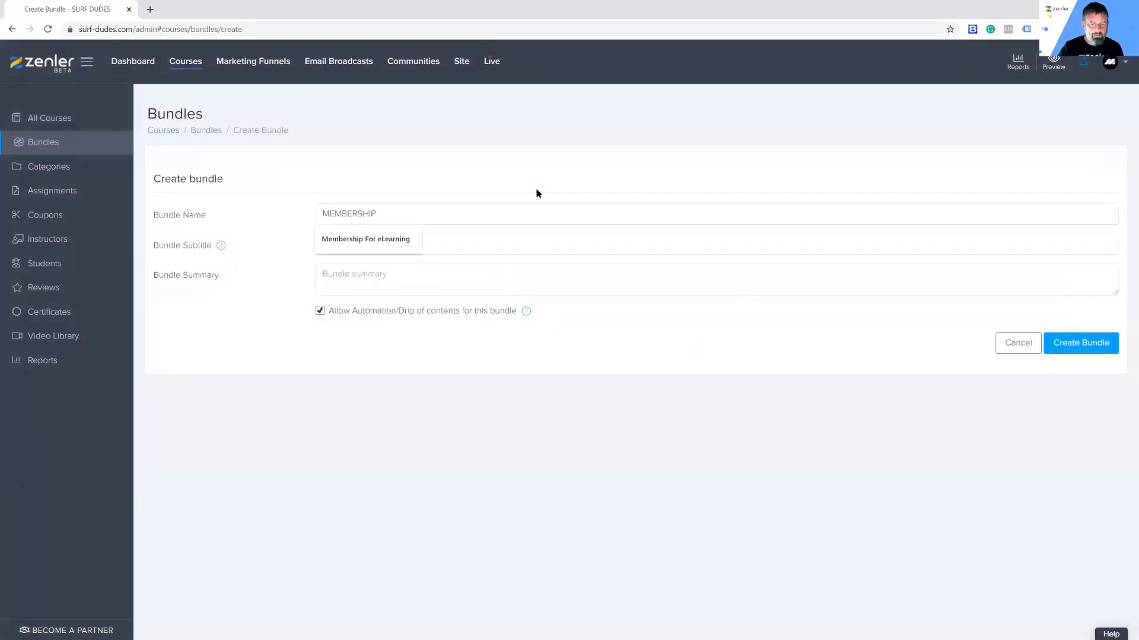
click(524, 192)
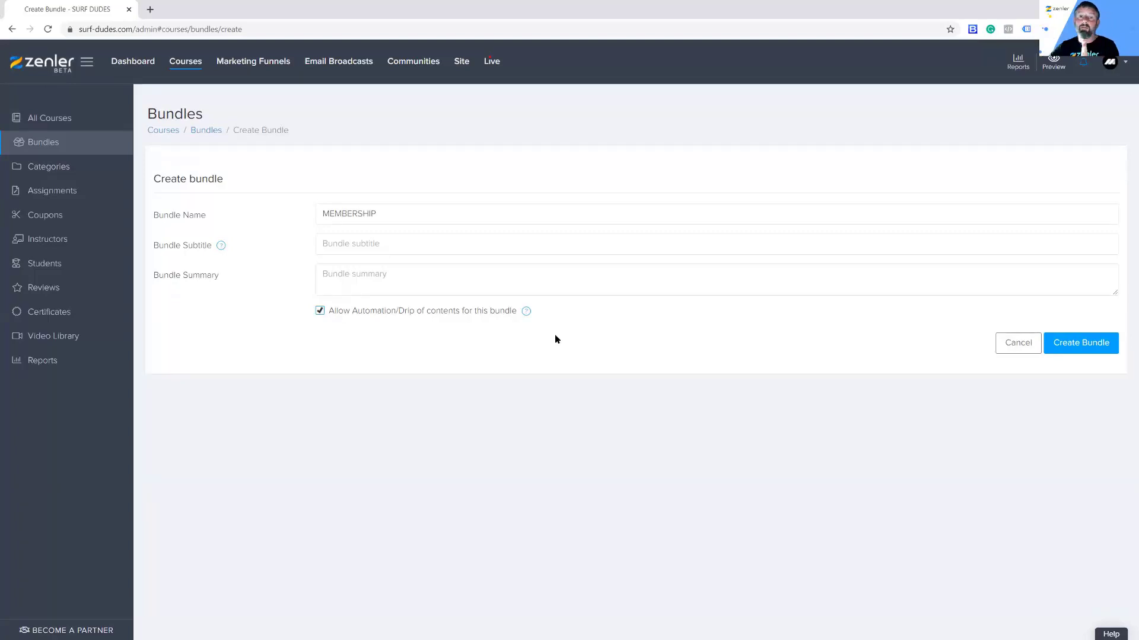
click(320, 310)
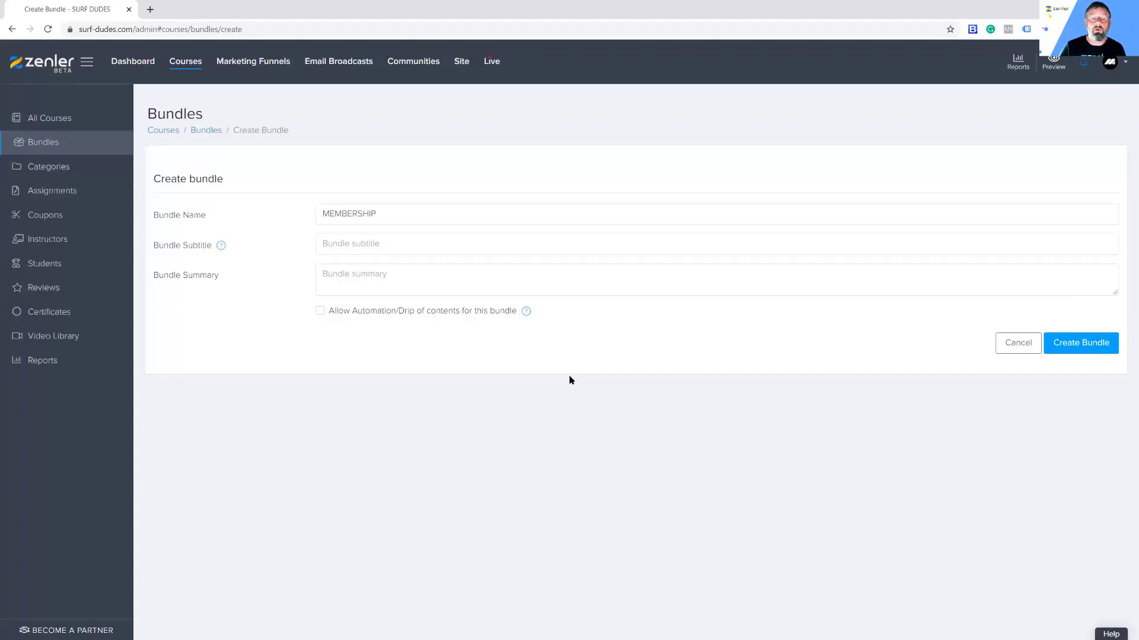
click(320, 310)
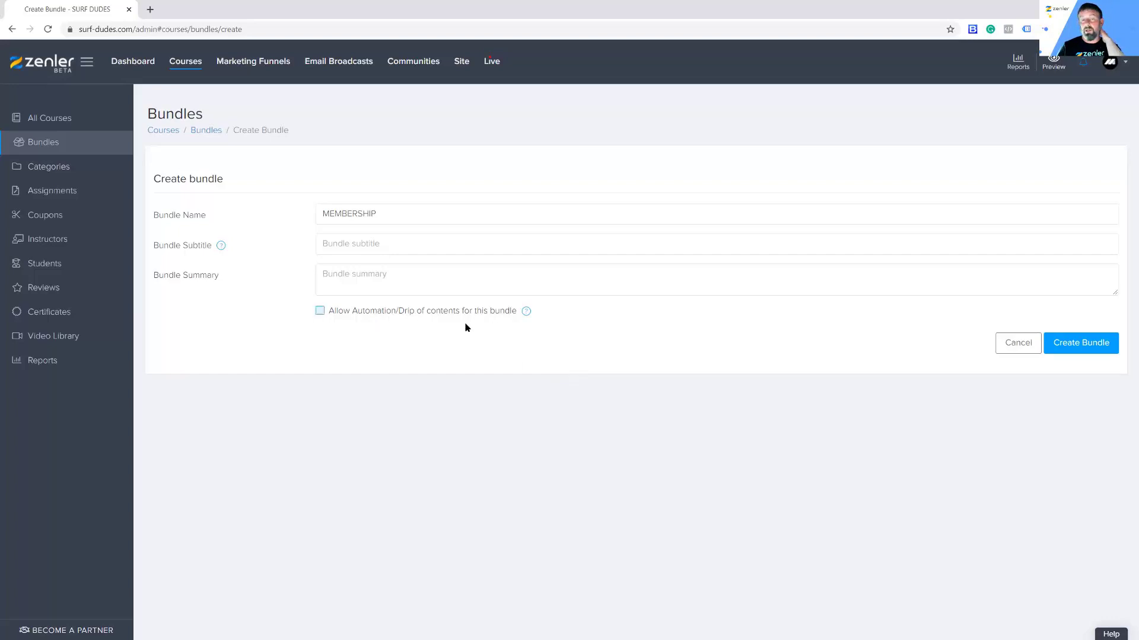
click(1070, 348)
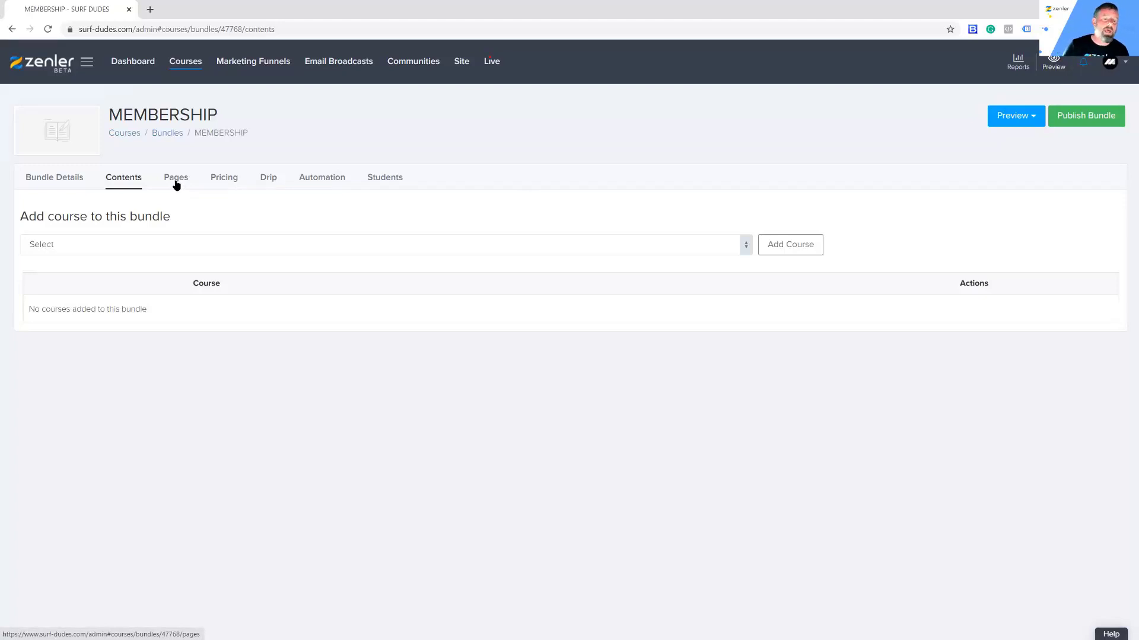
click(52, 183)
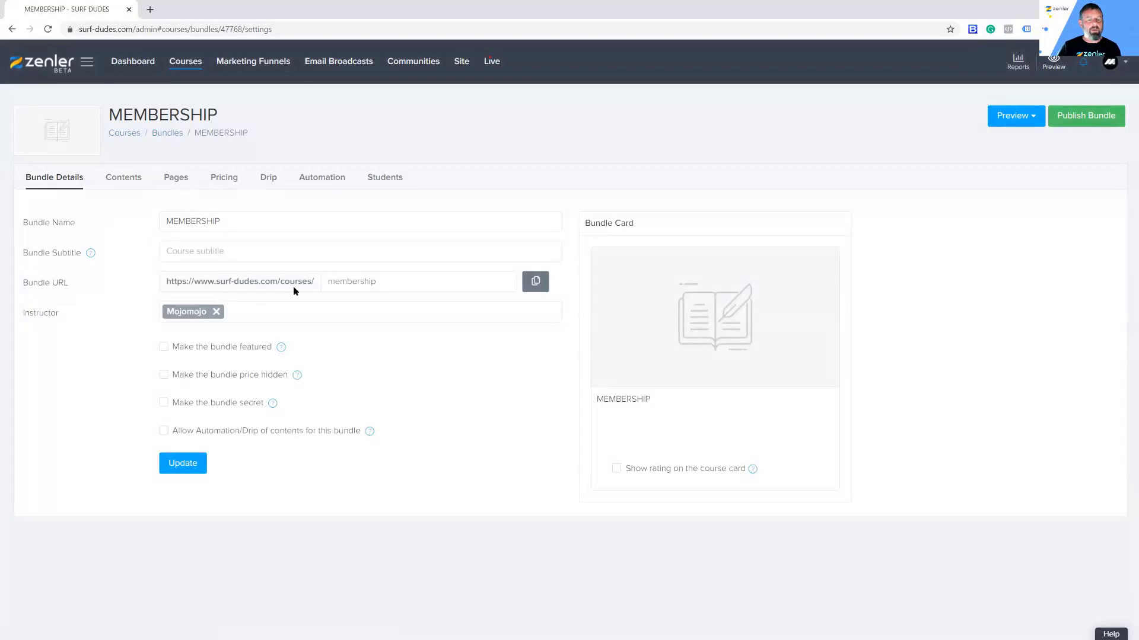
drag(387, 281, 298, 279)
click(377, 362)
click(123, 184)
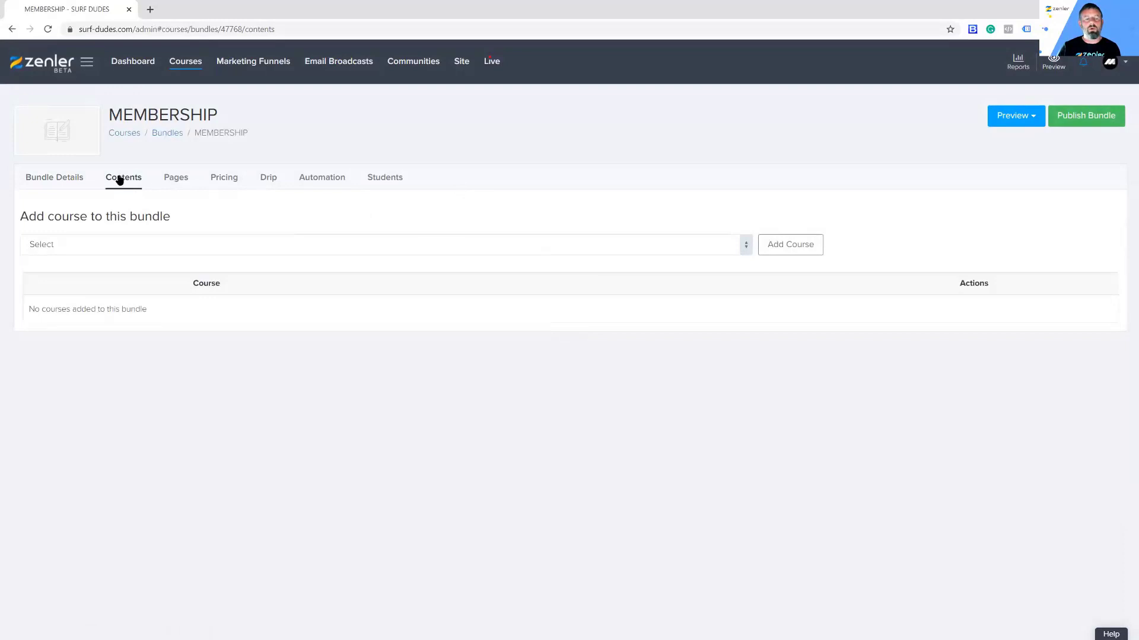
Step: Add the Beginner, Intermediates and Advanced Level in Surfing courses to the bundle
click(746, 245)
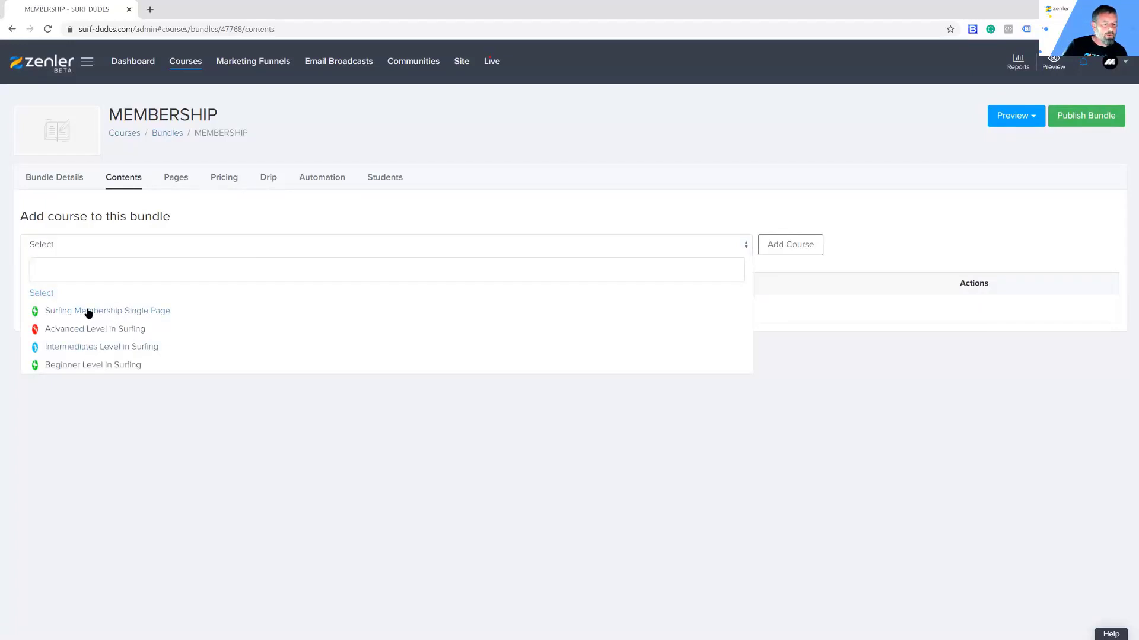
click(80, 366)
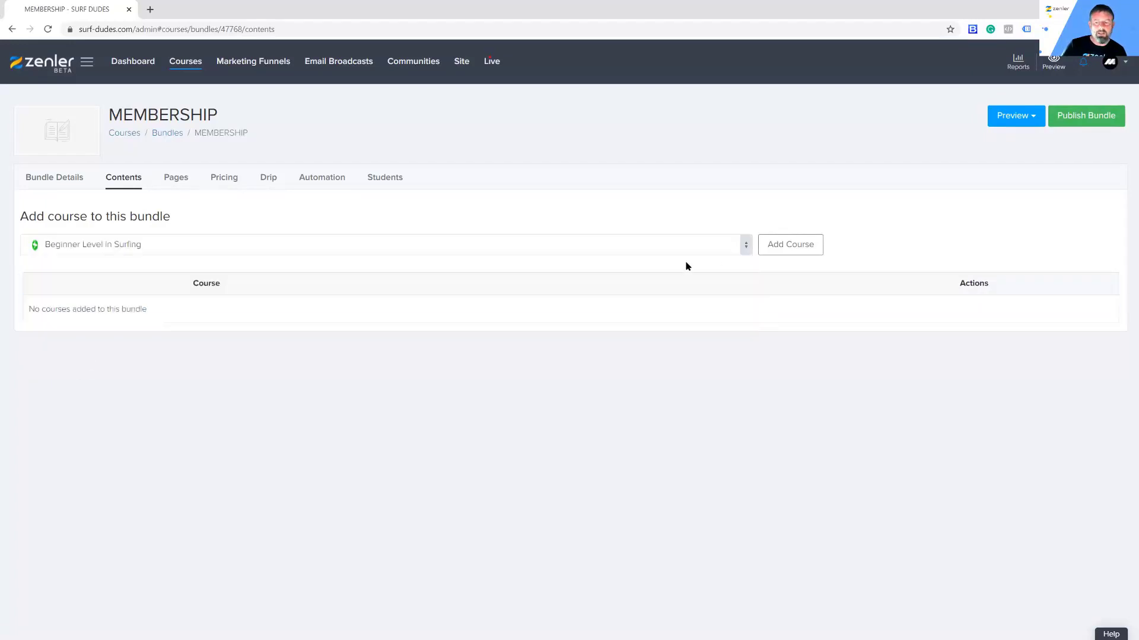
click(794, 248)
click(745, 246)
click(101, 347)
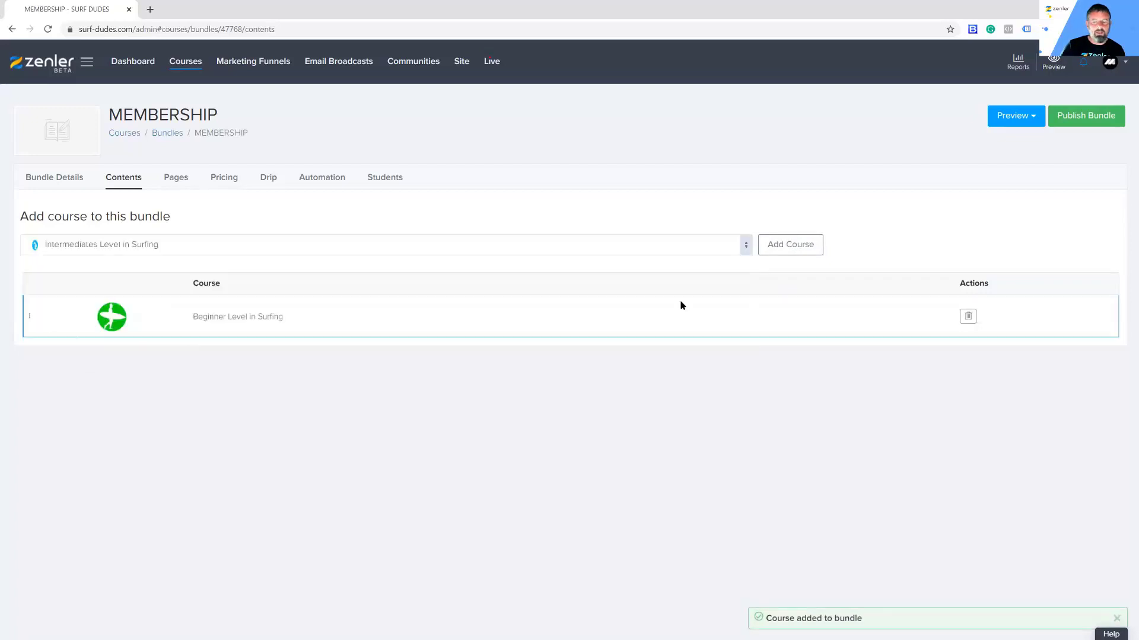
click(795, 247)
click(746, 253)
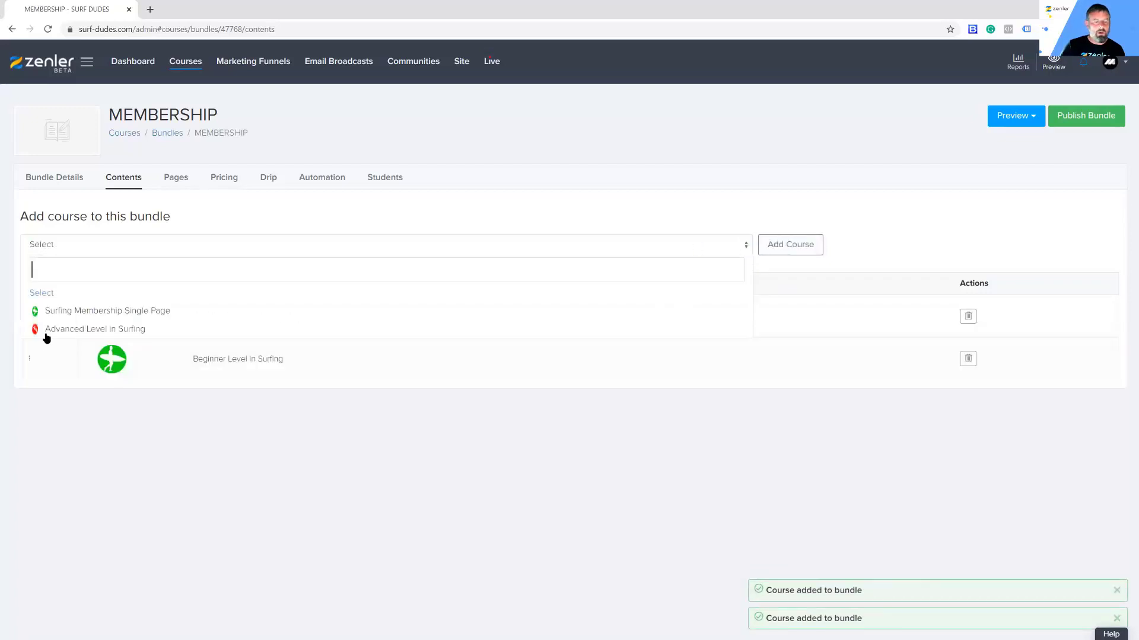
click(71, 332)
click(782, 253)
Step: Reorder the courses as Beginner, Intermediates, Advanced and open the bundle's Pages
drag(46, 328, 46, 402)
drag(59, 318, 53, 359)
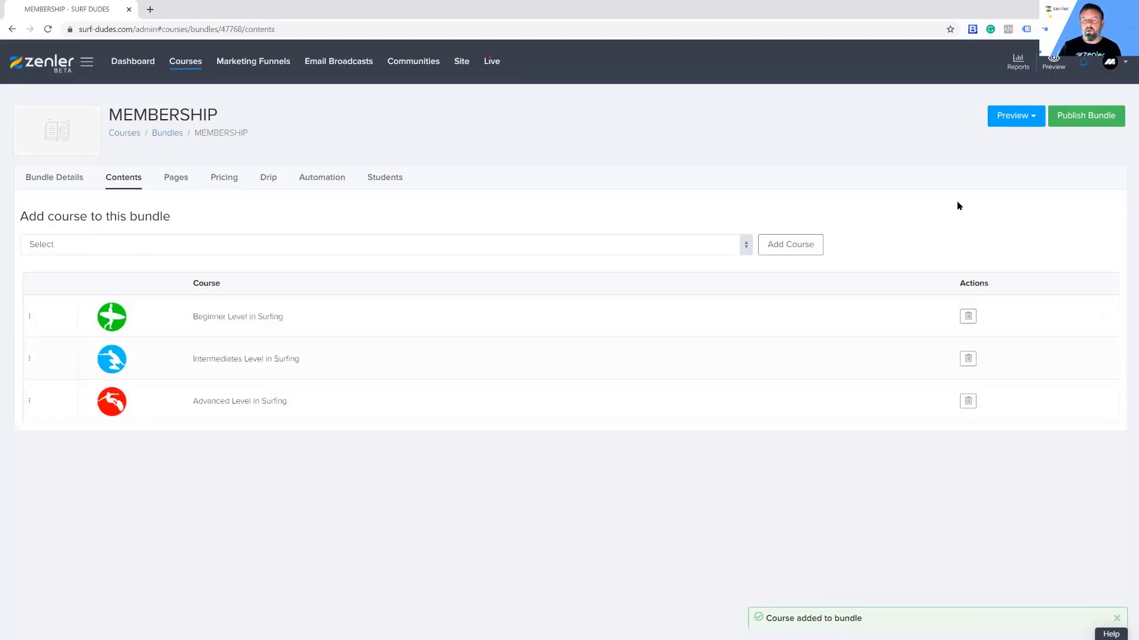
click(179, 182)
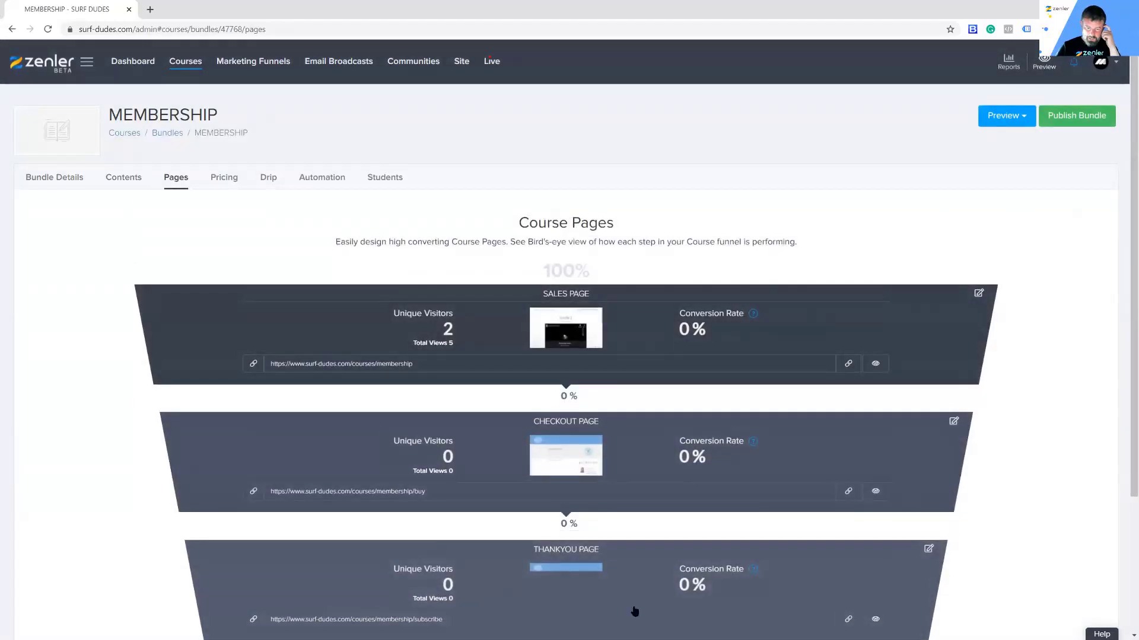
Step: Publish the MEMBERSHIP bundle, review its Course Access Page panel, and go to Site settings
scroll(764, 470, down, 3)
scroll(764, 470, up, 3)
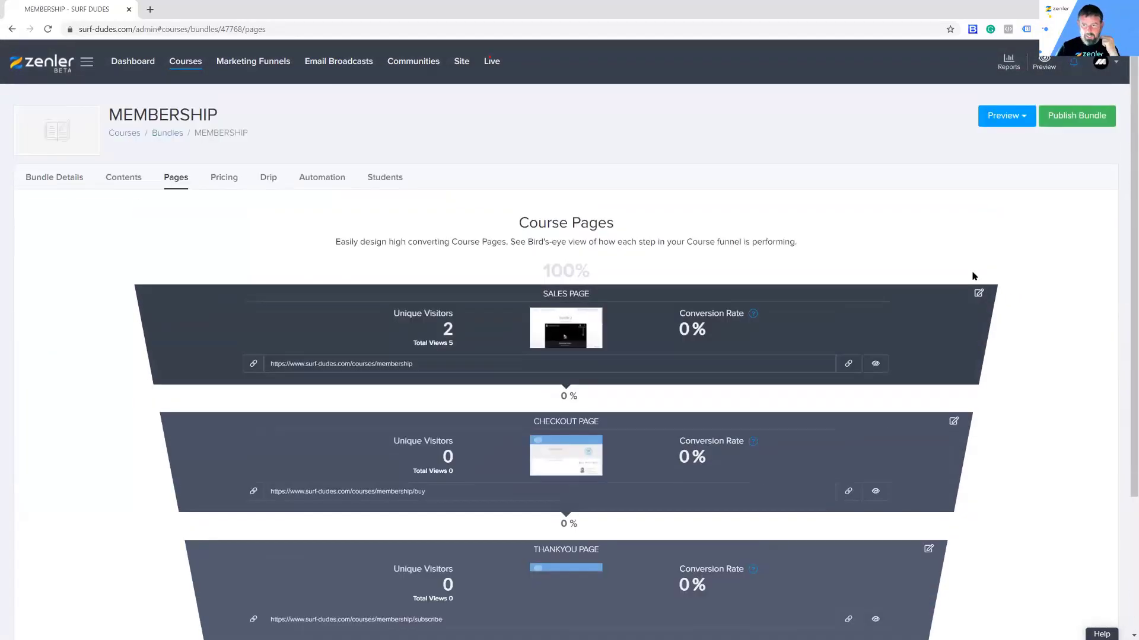
click(1067, 122)
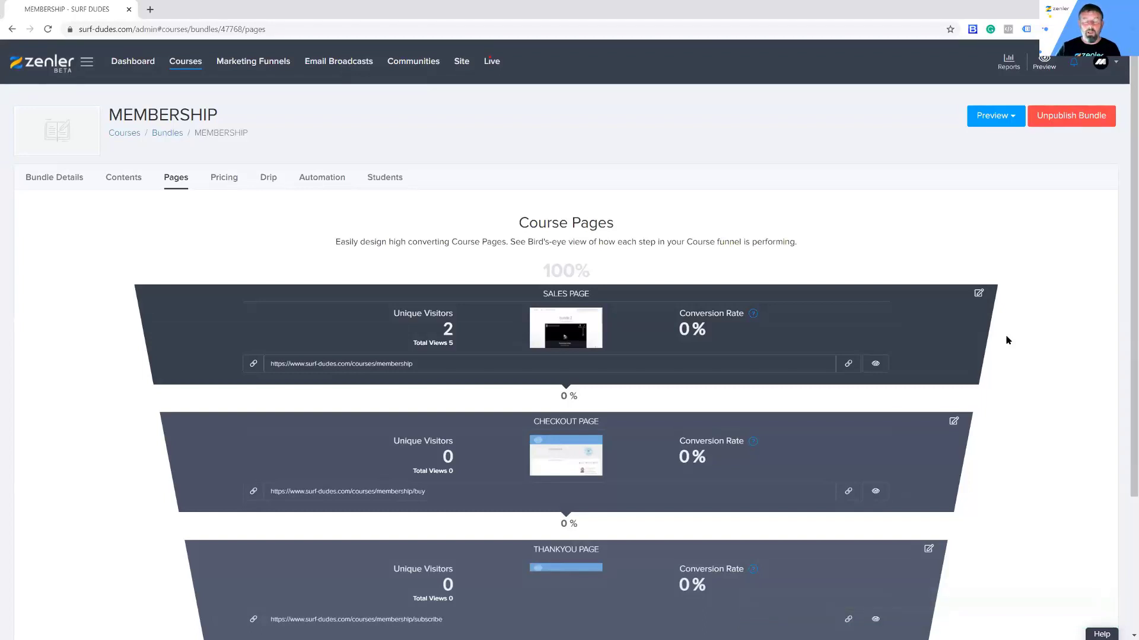
scroll(1020, 382, down, 2)
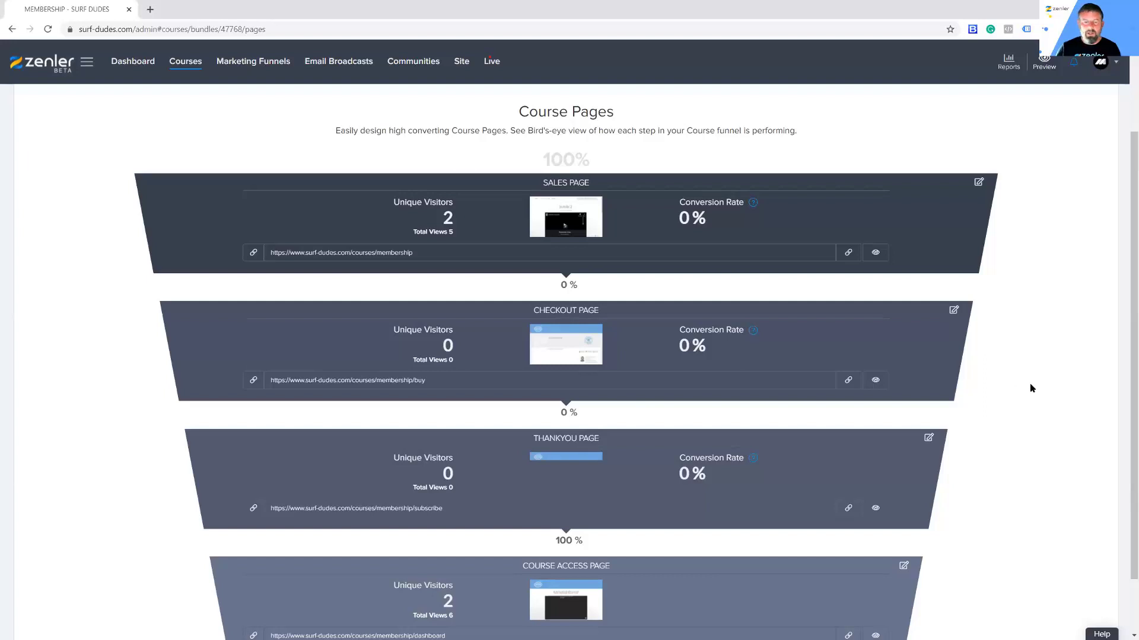
scroll(1029, 383, up, 2)
click(464, 61)
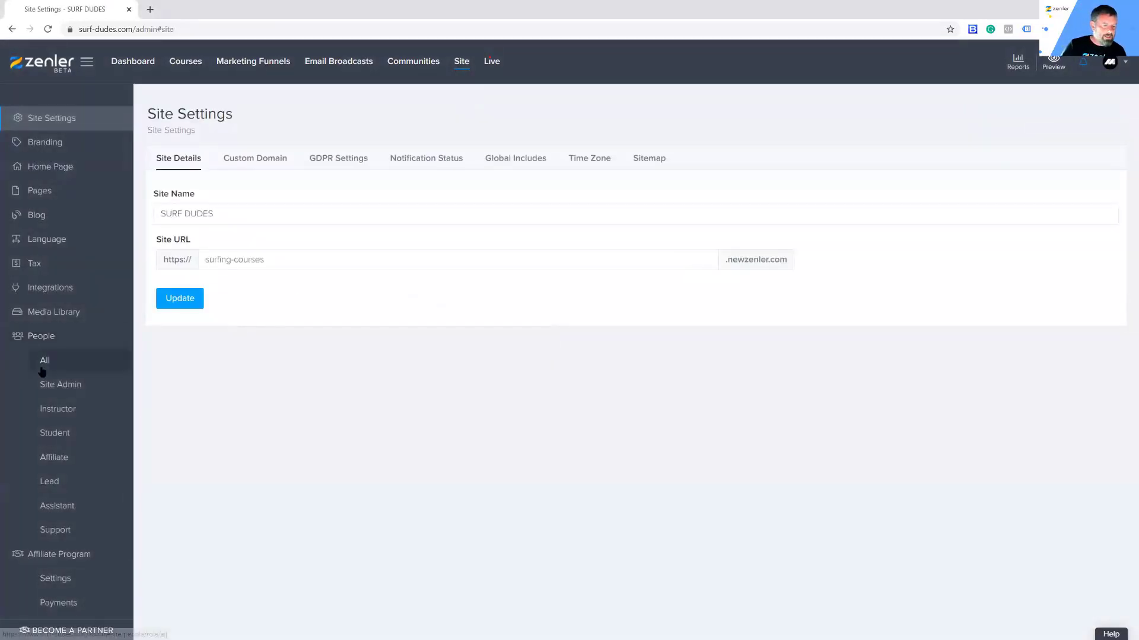
Step: Unenroll the test student from the Surfing Membership Single Page course
click(44, 360)
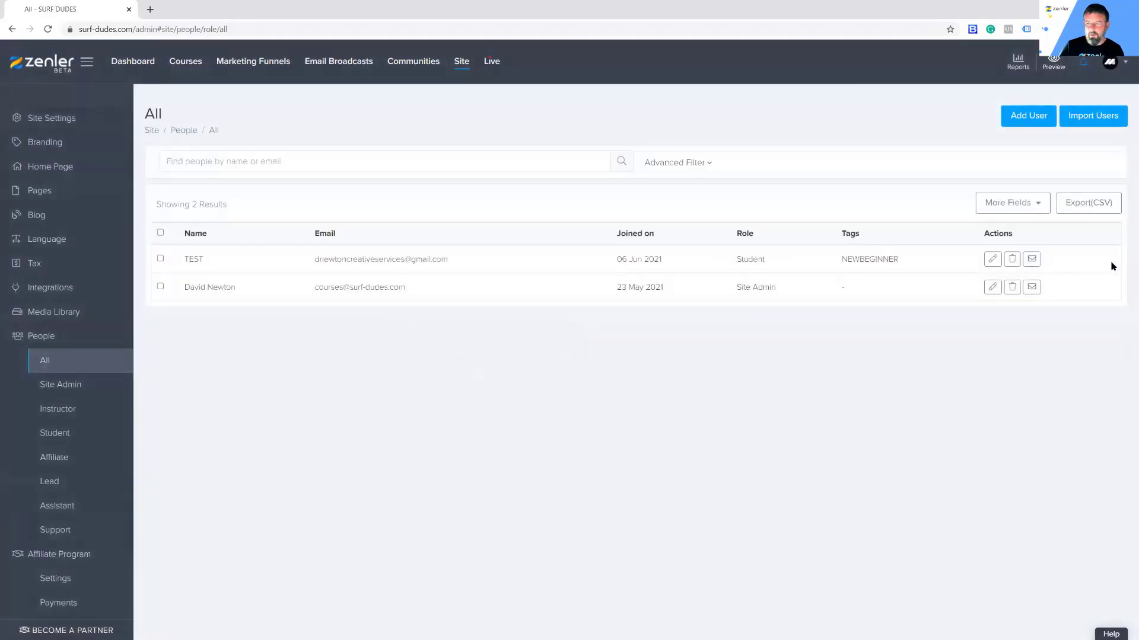
click(992, 259)
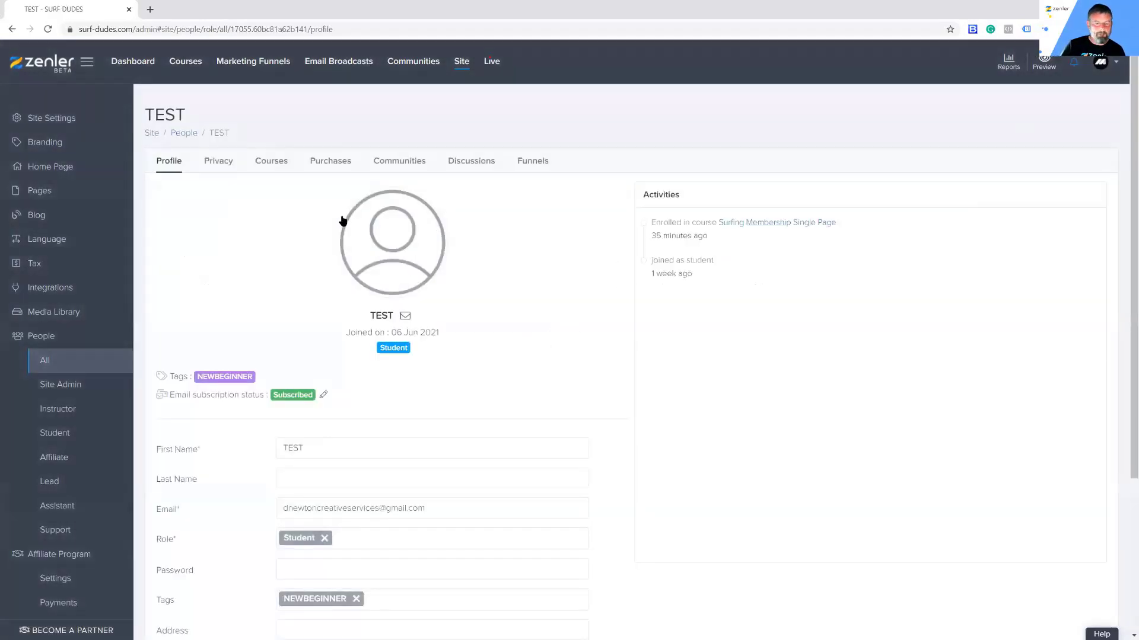
click(265, 166)
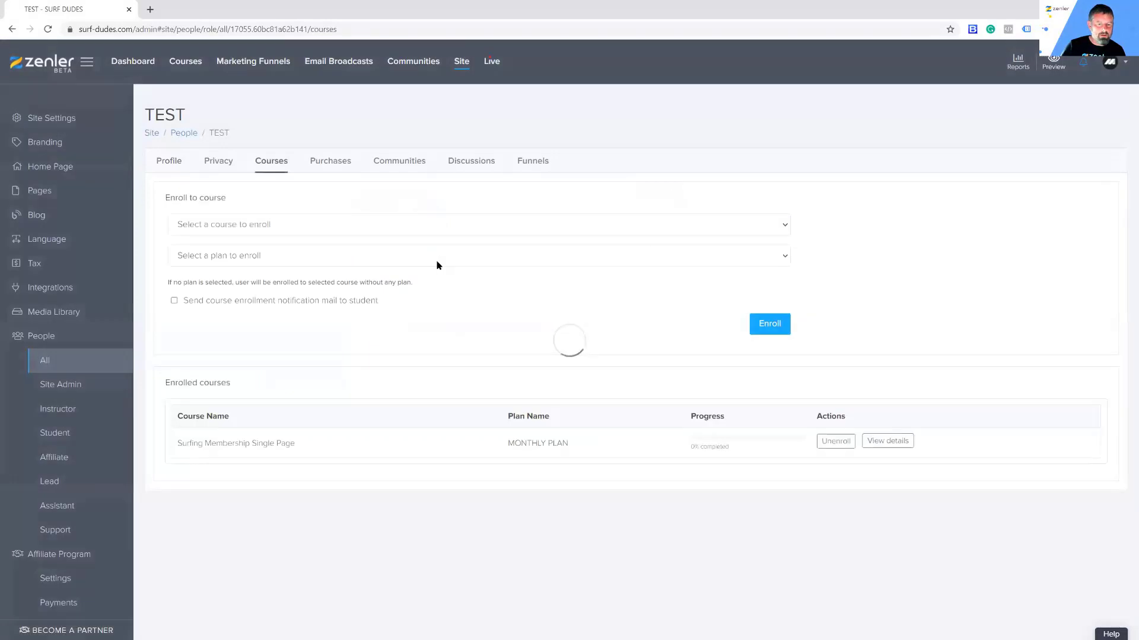
click(836, 441)
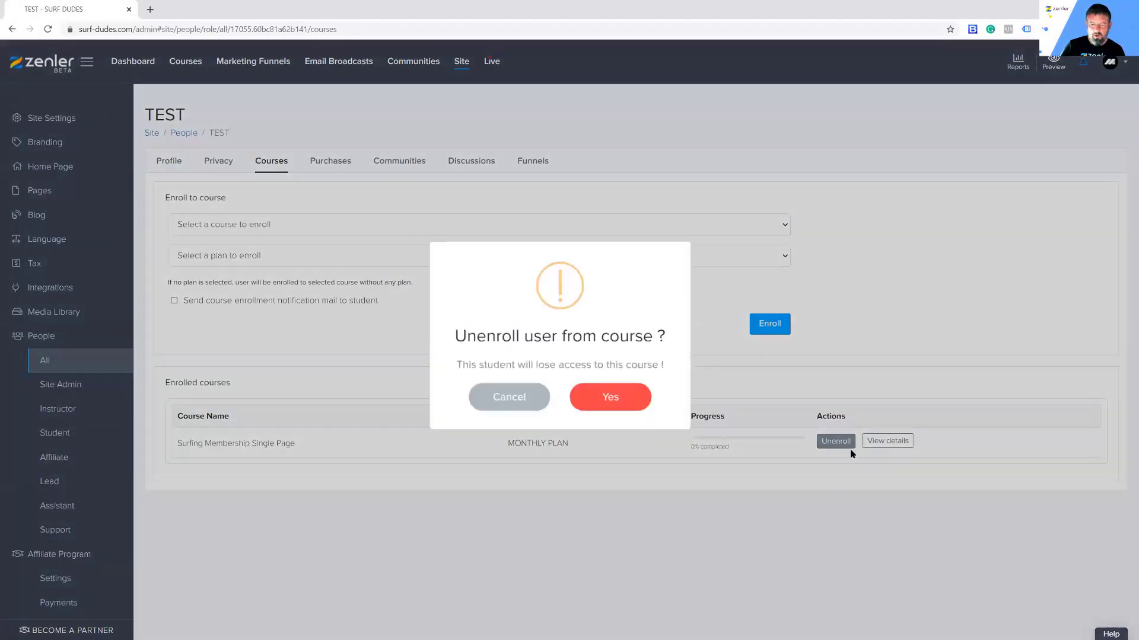
click(617, 399)
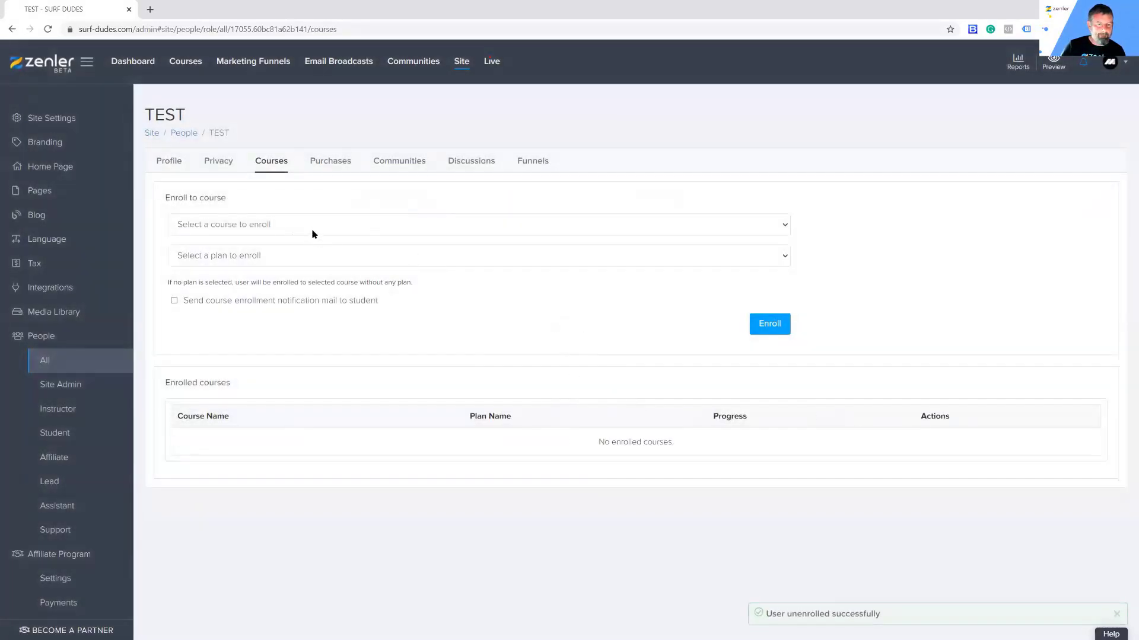
Step: Enroll the test student in the MEMBERSHIP bundle, then view the Bundles list
click(304, 227)
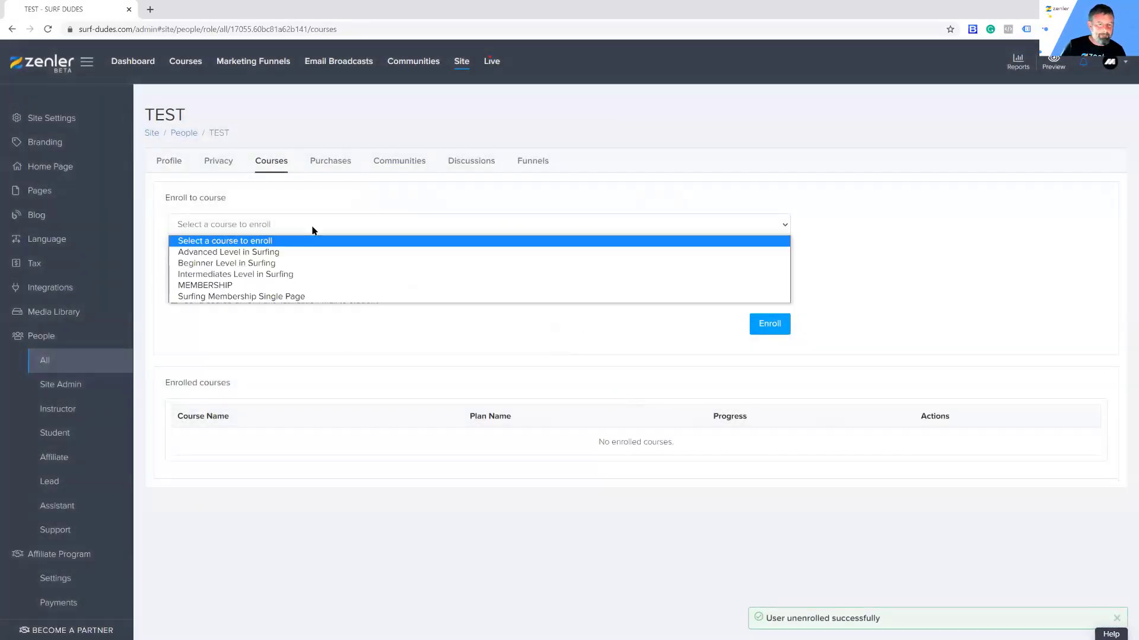
click(229, 287)
click(324, 262)
click(441, 313)
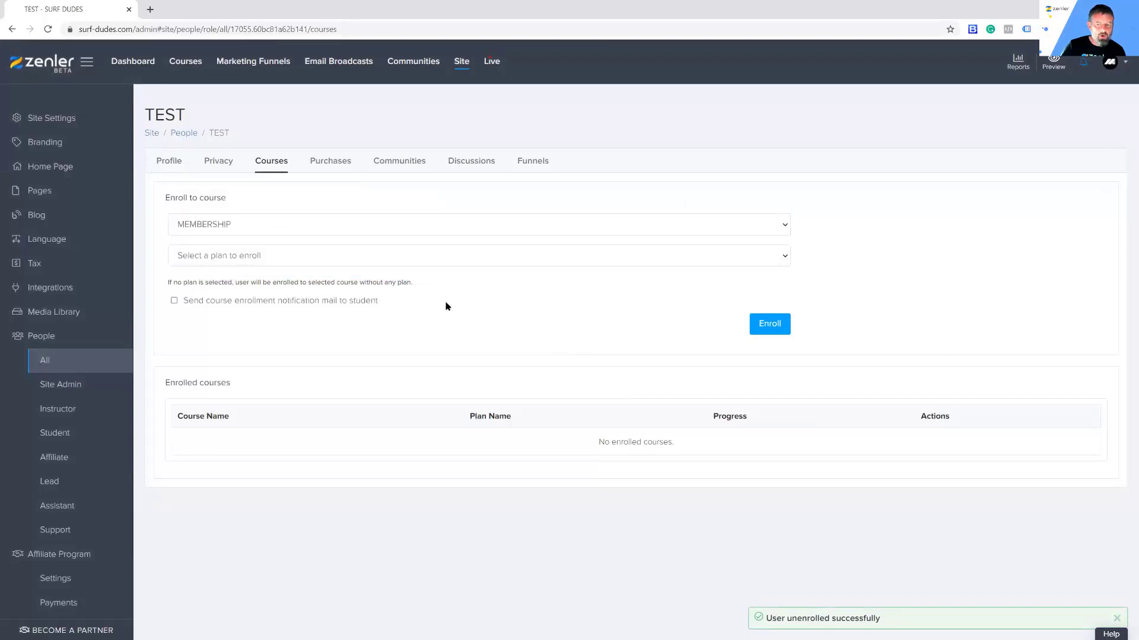
click(767, 328)
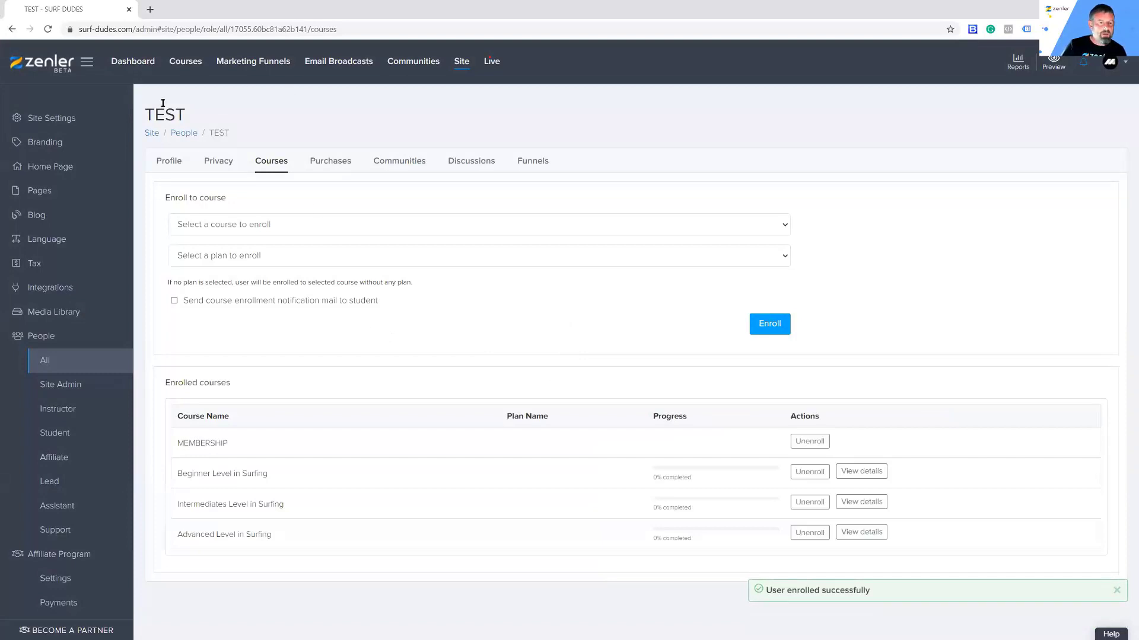
click(184, 65)
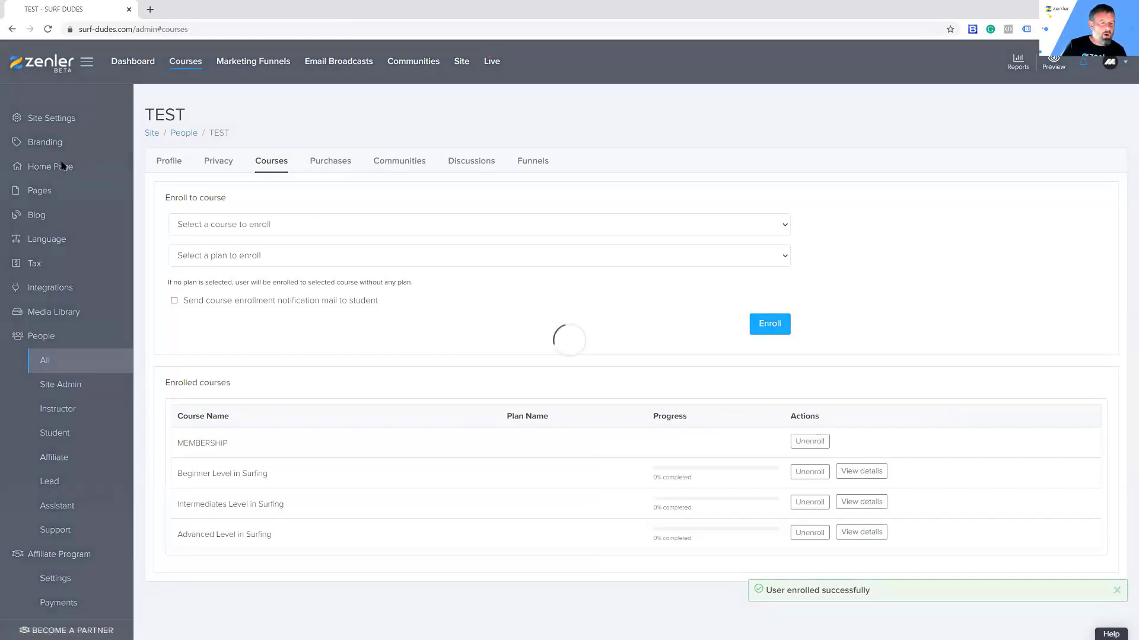
click(71, 142)
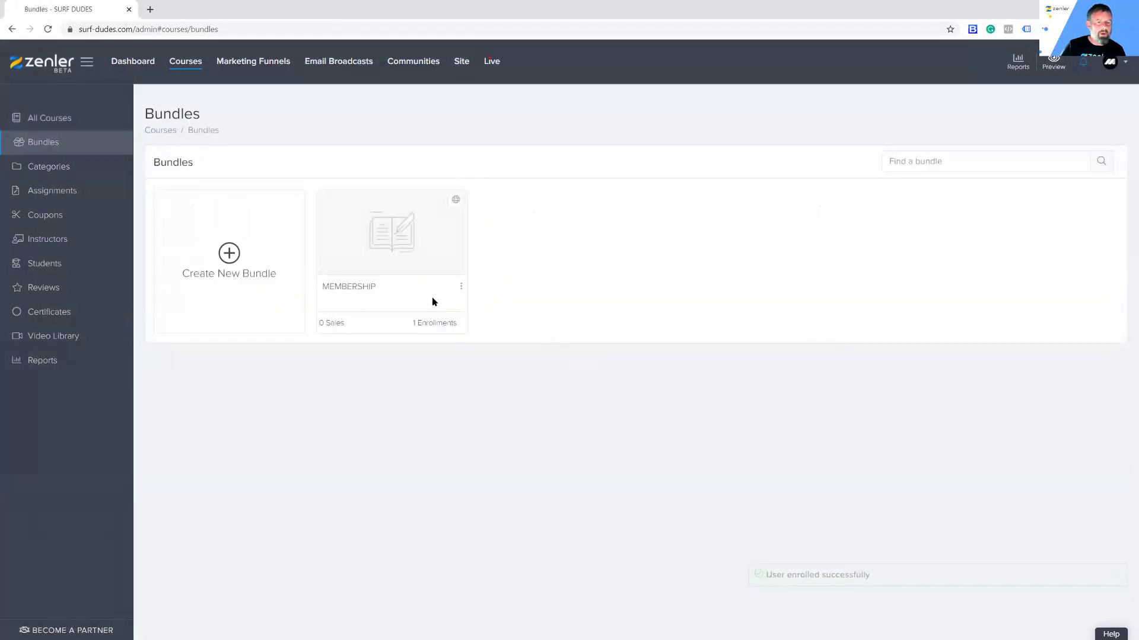
Step: Start a new Subscription-type pricing plan on the MEMBERSHIP bundle
click(387, 253)
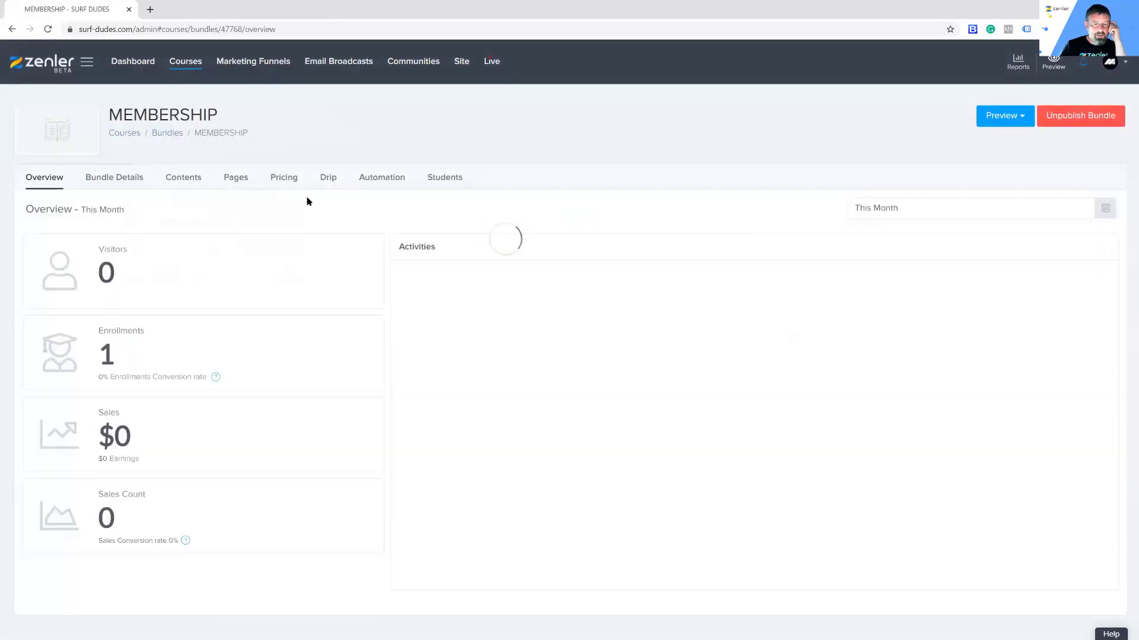
click(584, 392)
scroll(692, 477, down, 2)
click(700, 403)
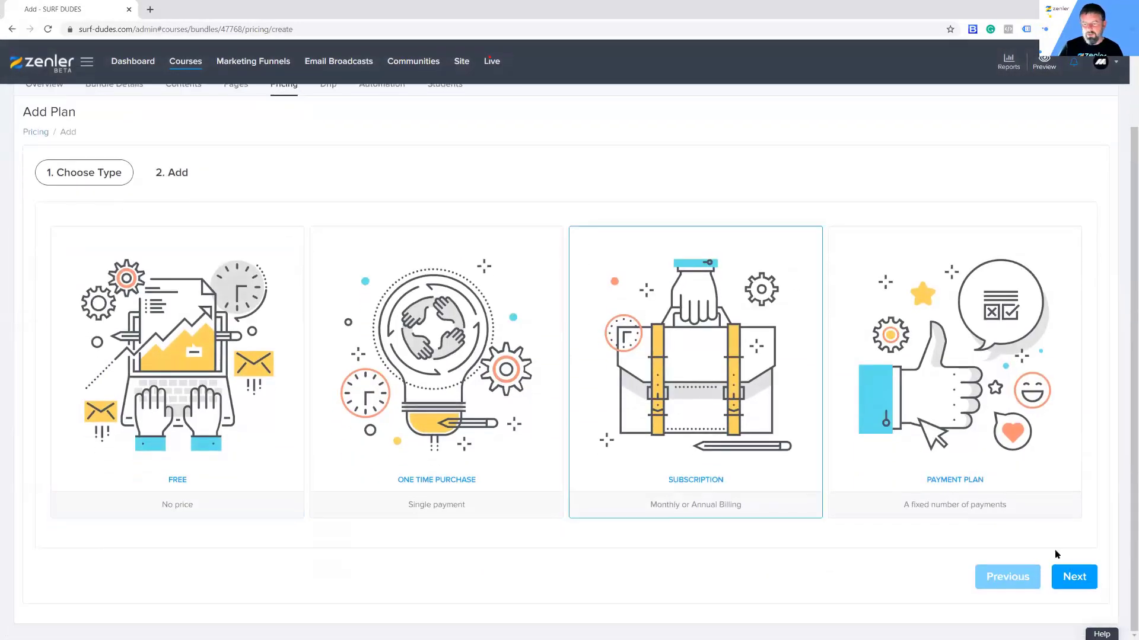
click(1069, 580)
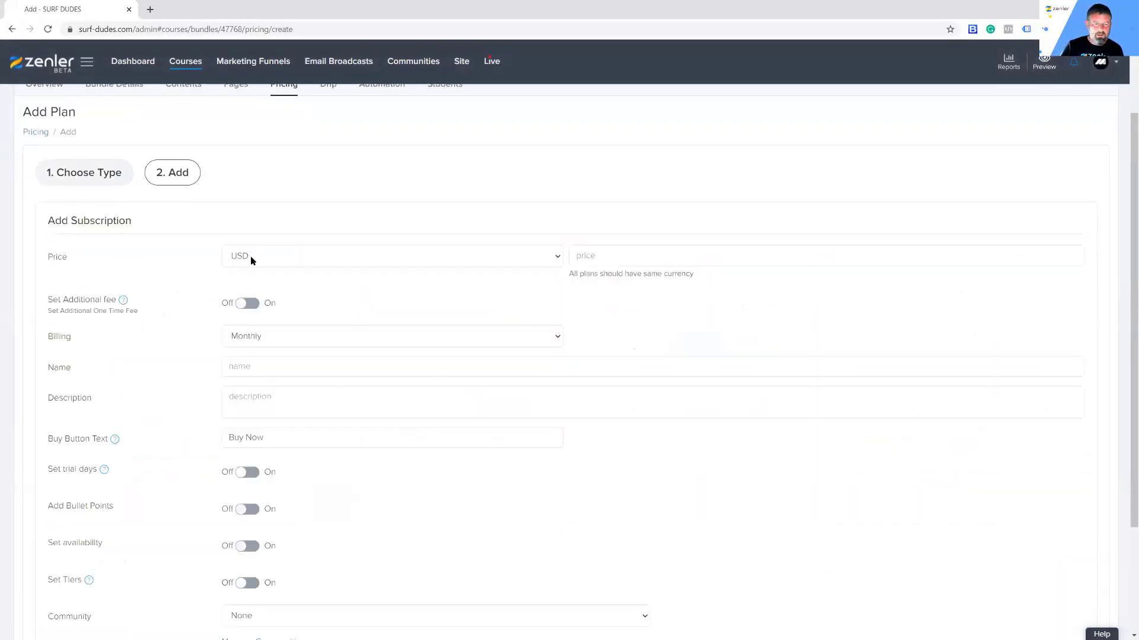
Step: Enter price 50, plan name MEMBERSHIP and buy button text 'MONTLY SUBSCRIPTION'
click(584, 259)
text(50)
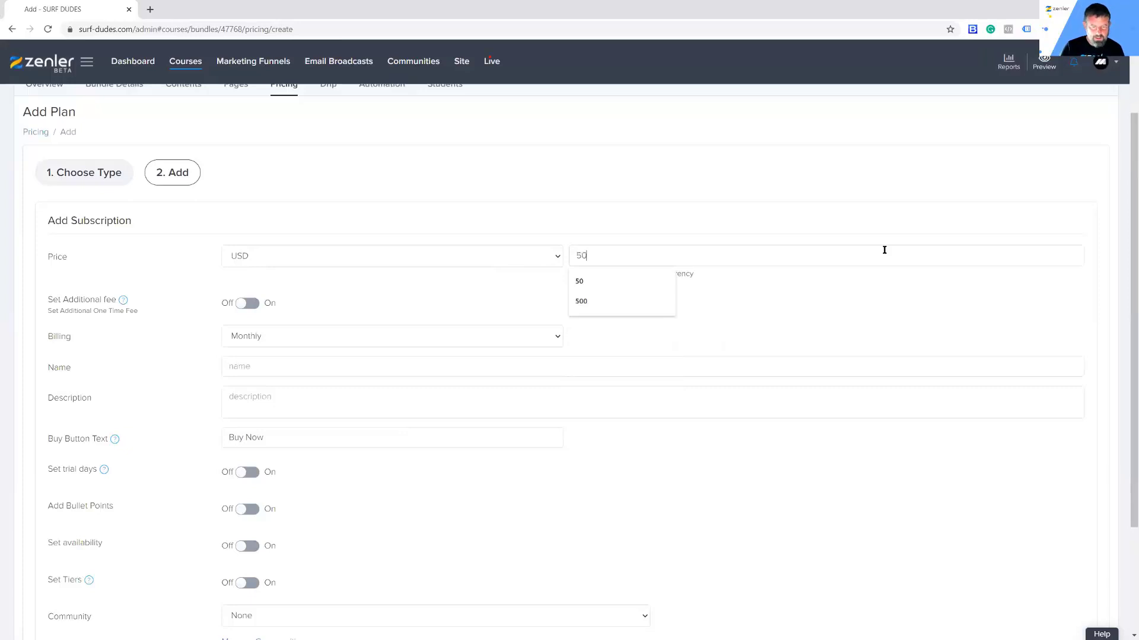
click(276, 368)
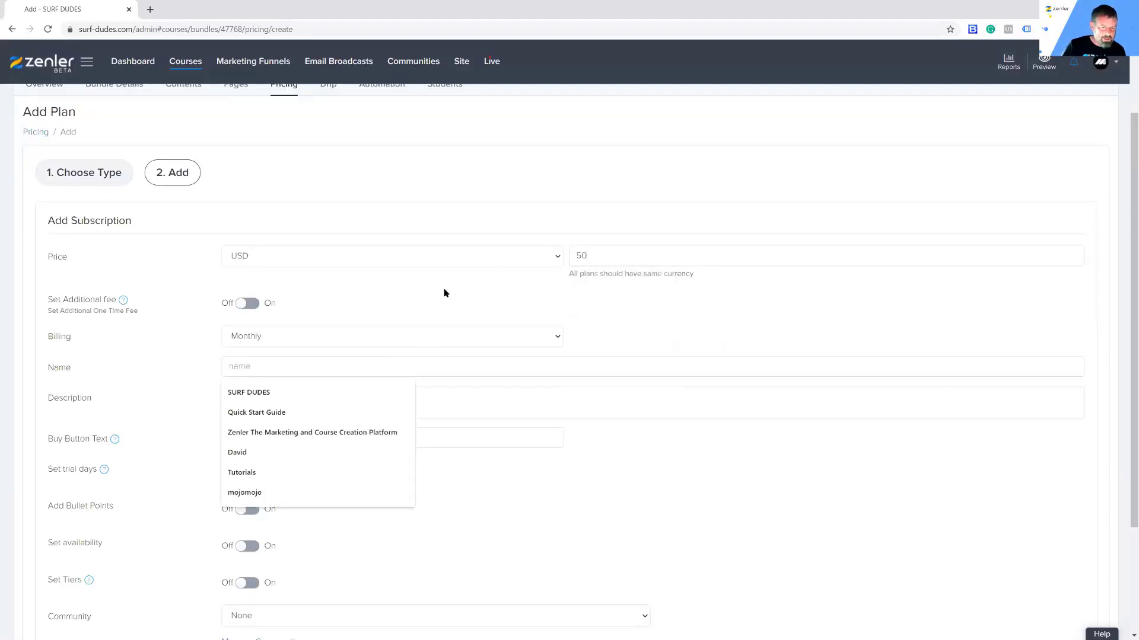
text(MEMBE)
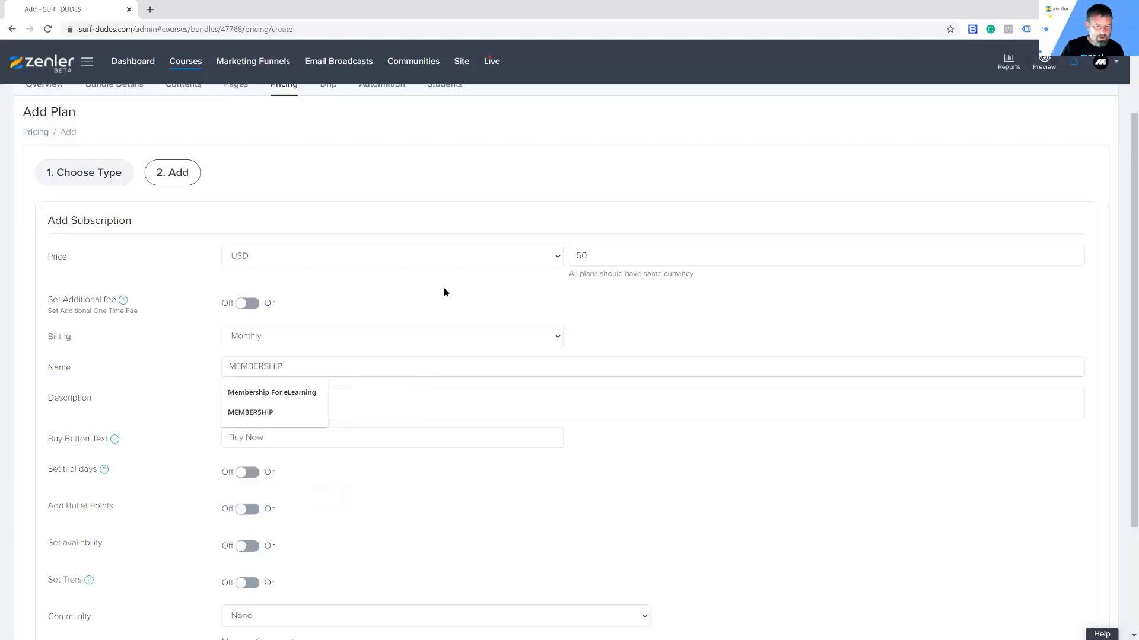
text(RSHIP)
drag(265, 437, 215, 437)
text(MONTLY SUBSCRIPTION)
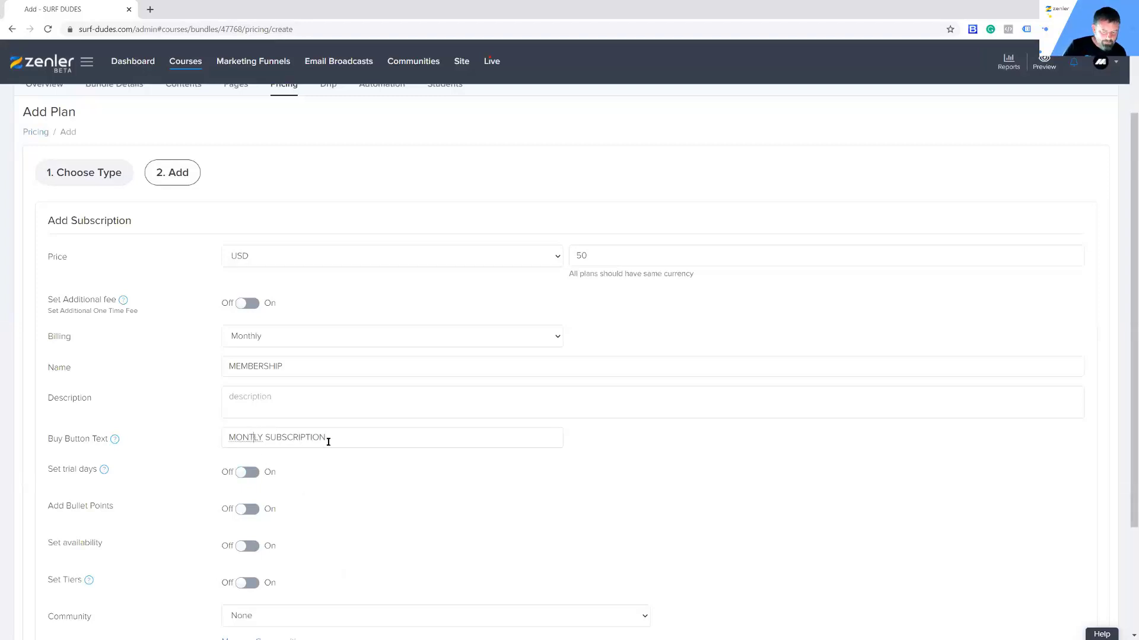
text(H)
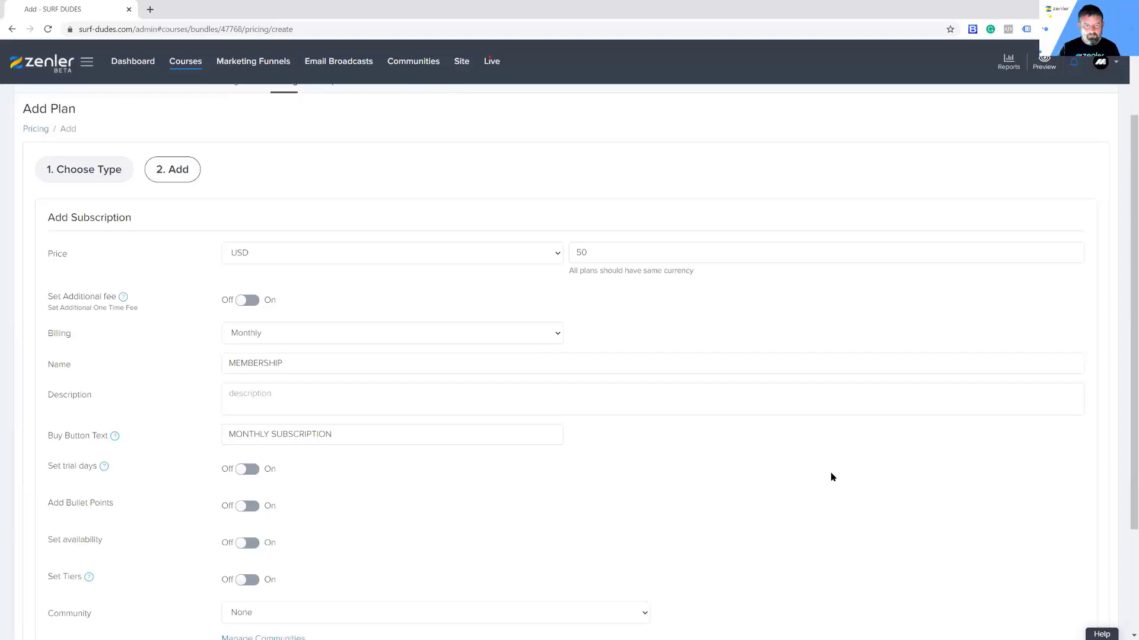
Step: Finish the $50 MEMBERSHIP plan, check the student's My Courses, then return to Pricing
scroll(830, 472, down, 3)
click(1062, 579)
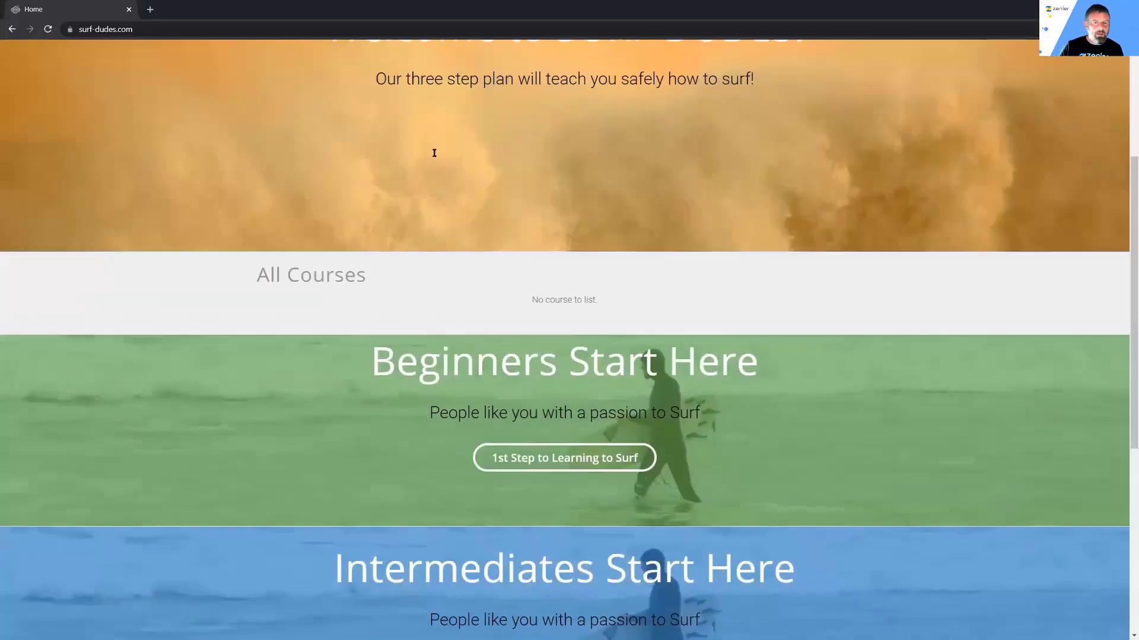
scroll(776, 94, up, 4)
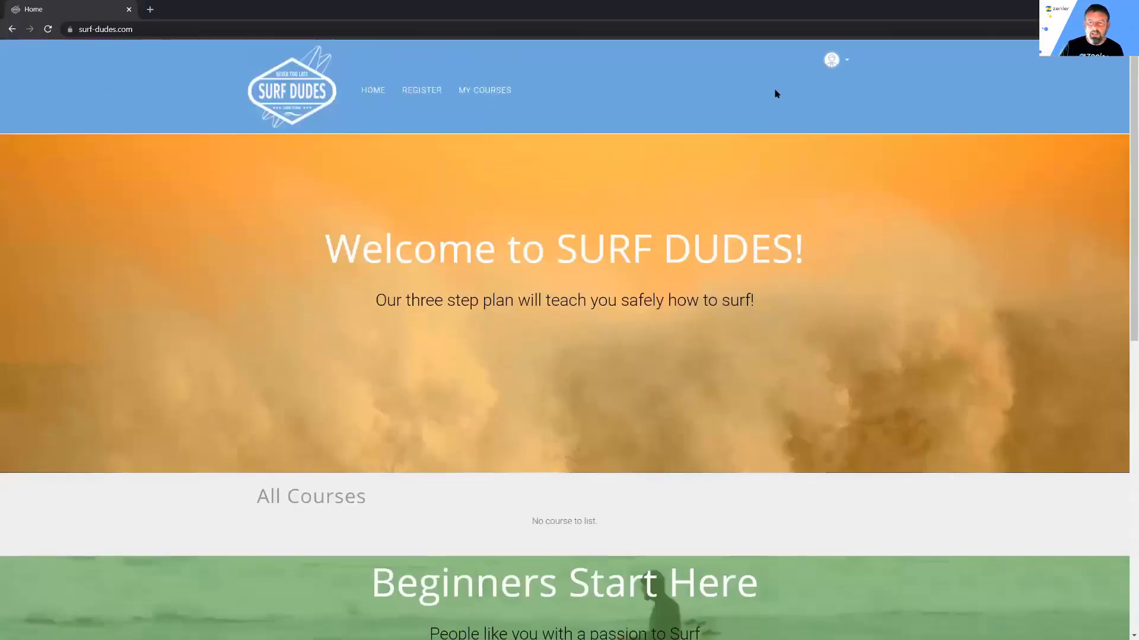
click(488, 90)
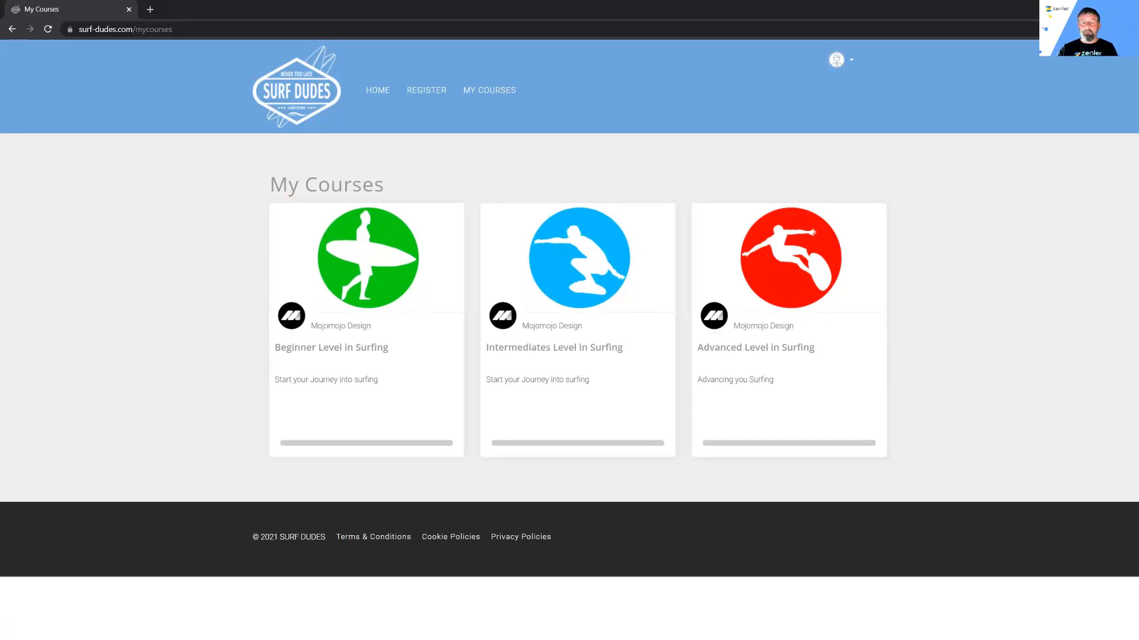
click(1070, 8)
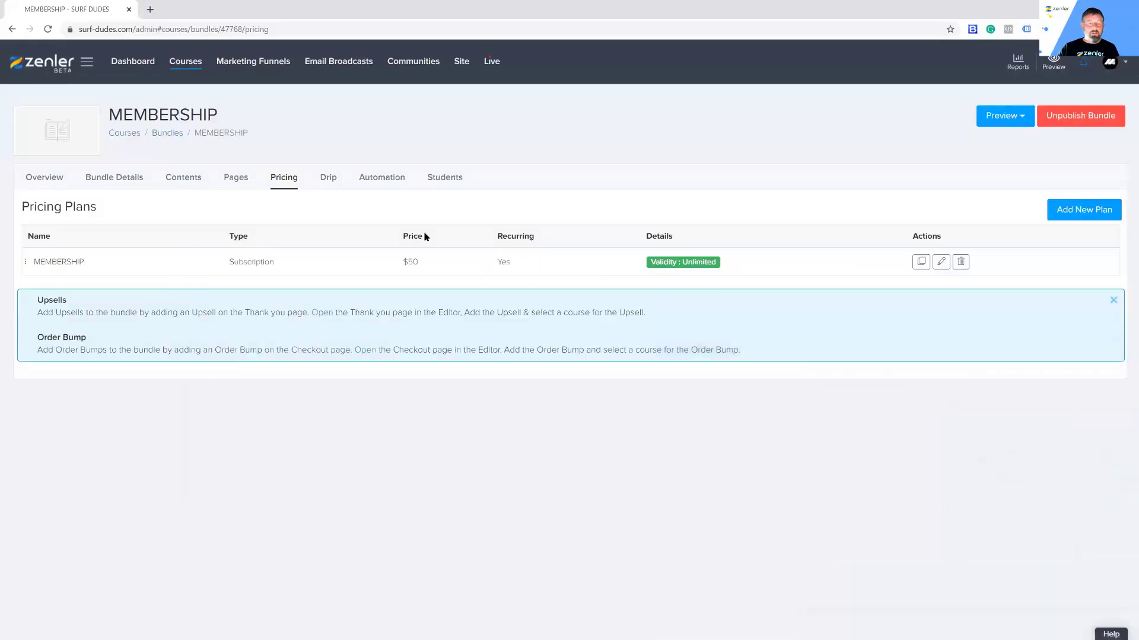
Step: Add Surfing Membership Single Page to the bundle and grant existing students access
click(191, 189)
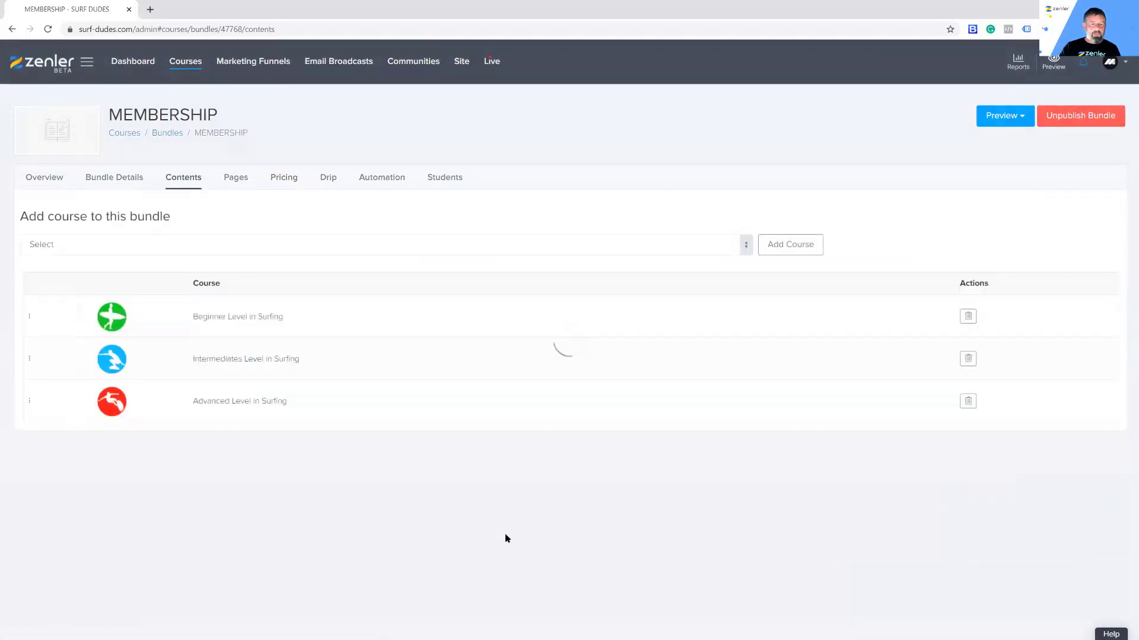
click(748, 248)
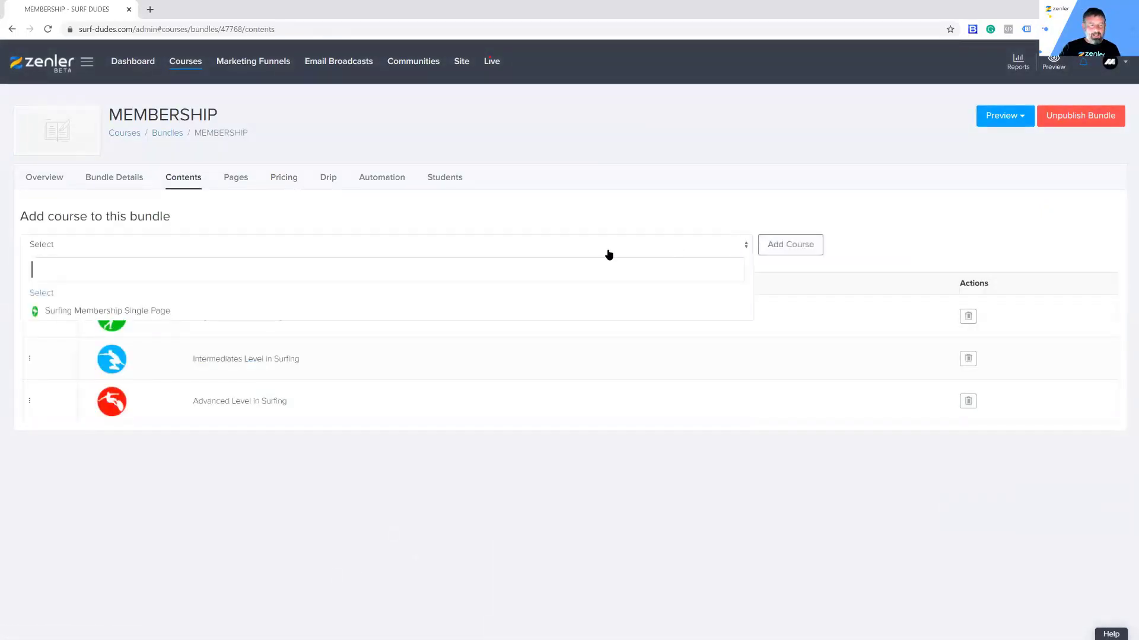
click(160, 314)
click(779, 249)
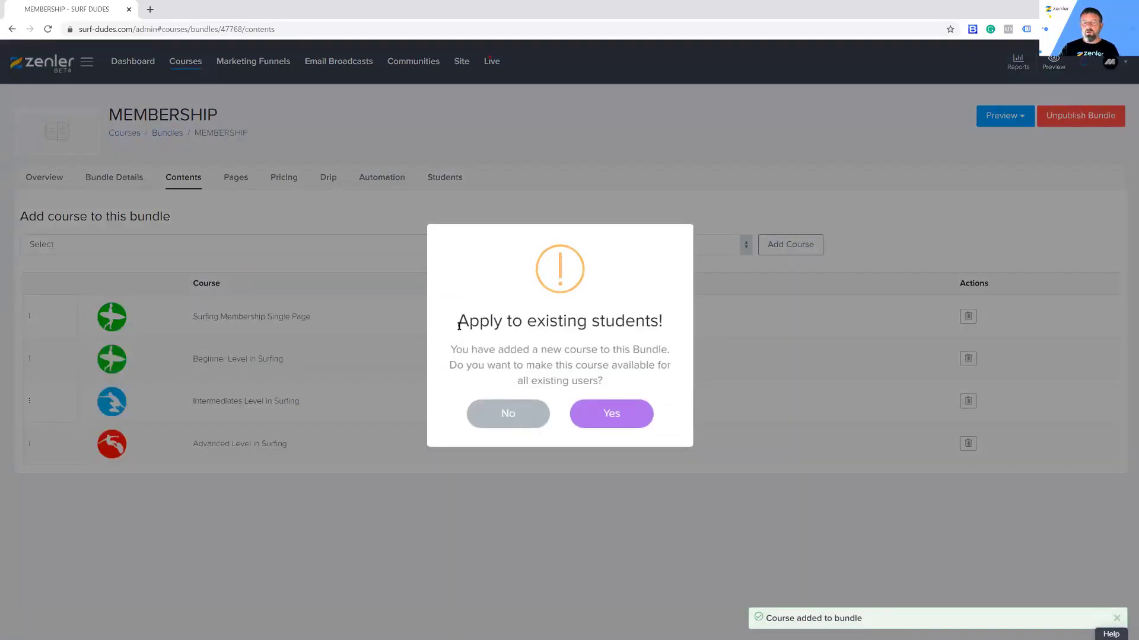
drag(457, 320, 671, 314)
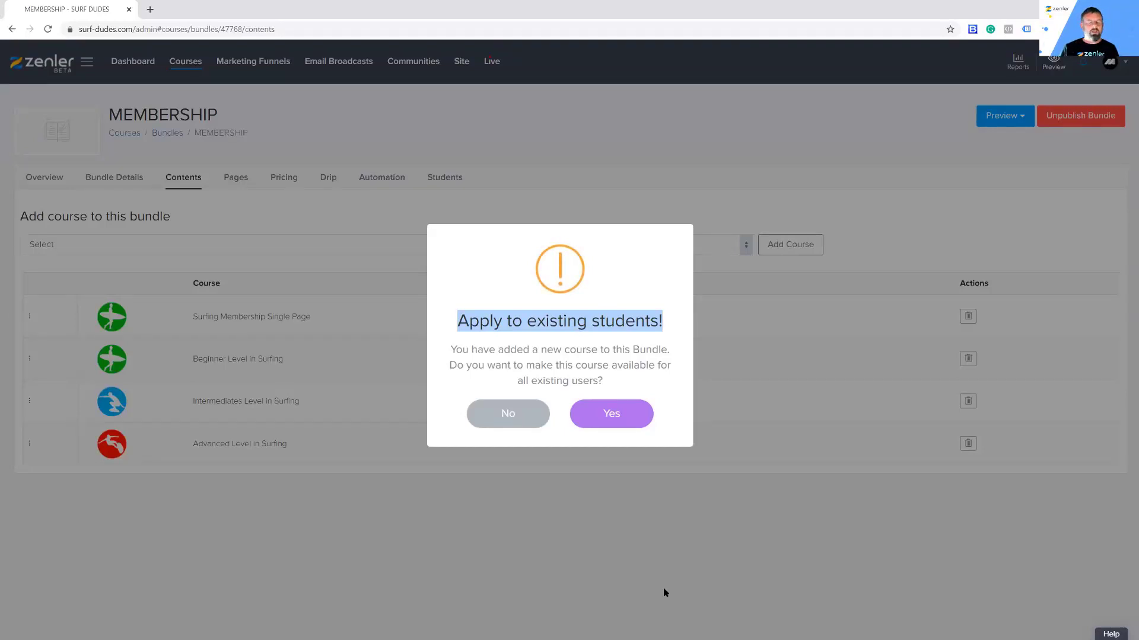
click(620, 417)
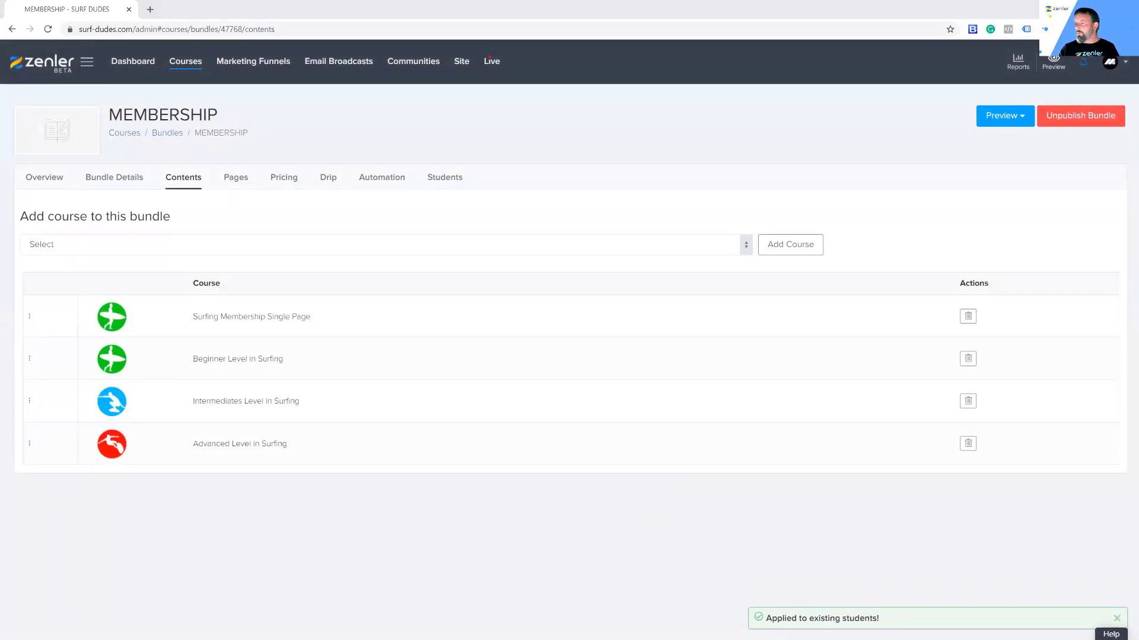
Step: Reload the student's My Courses to see four courses, then show the bundle's Pages
key(alt+Tab)
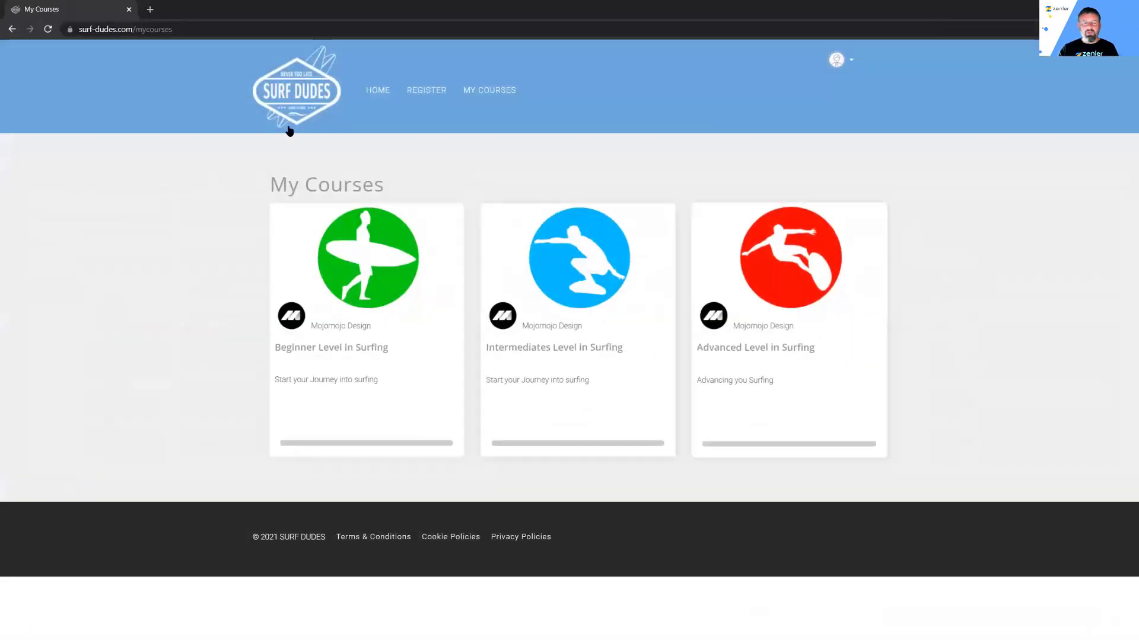
click(49, 30)
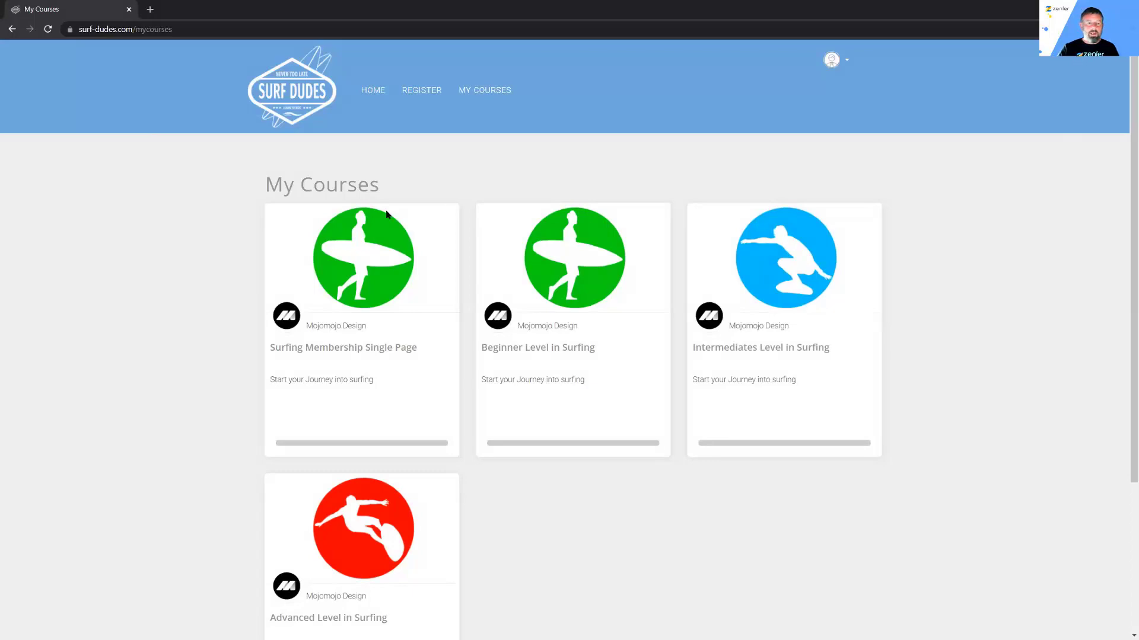
key(alt+Tab)
click(234, 181)
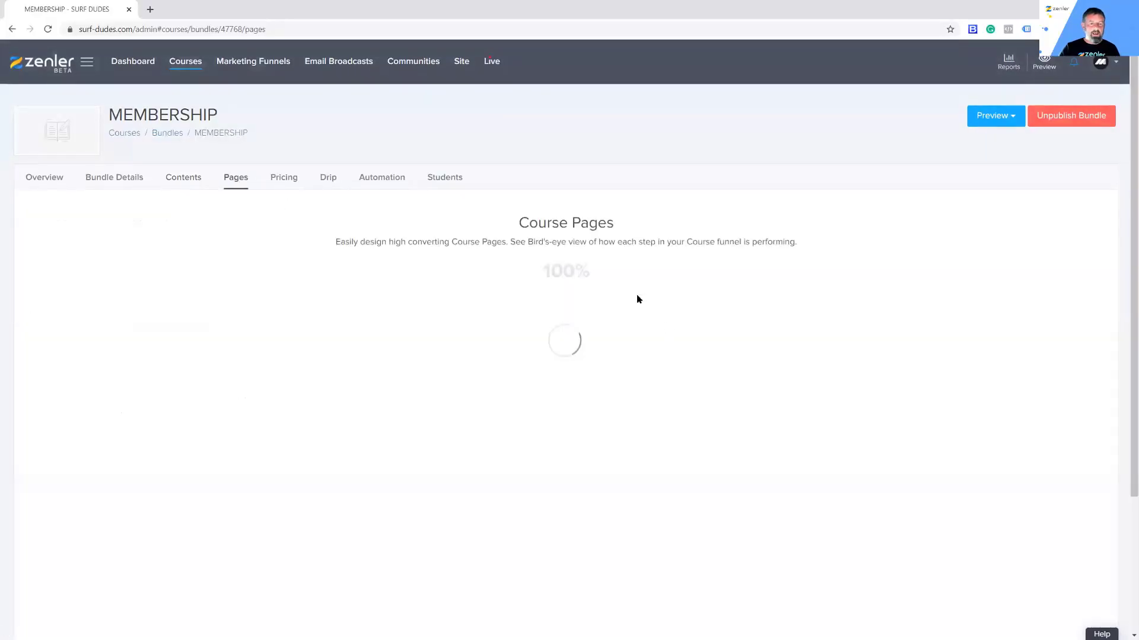
Step: Edit the Course Access Page from the MEMBERSHIP bundle's Pages funnel
scroll(801, 420, down, 1)
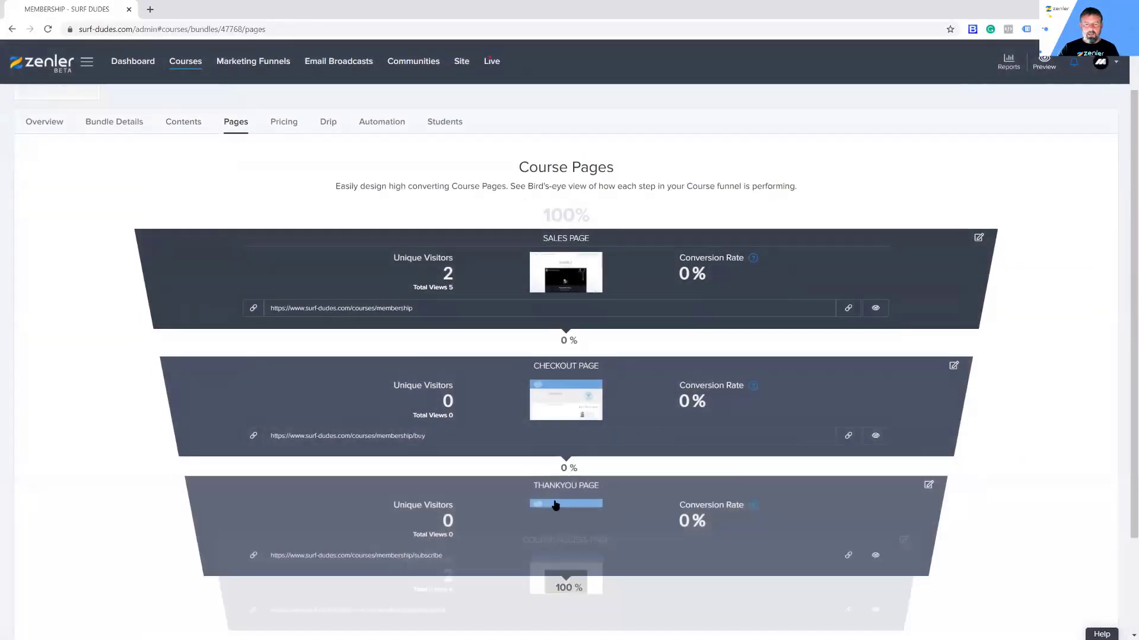
scroll(799, 420, down, 2)
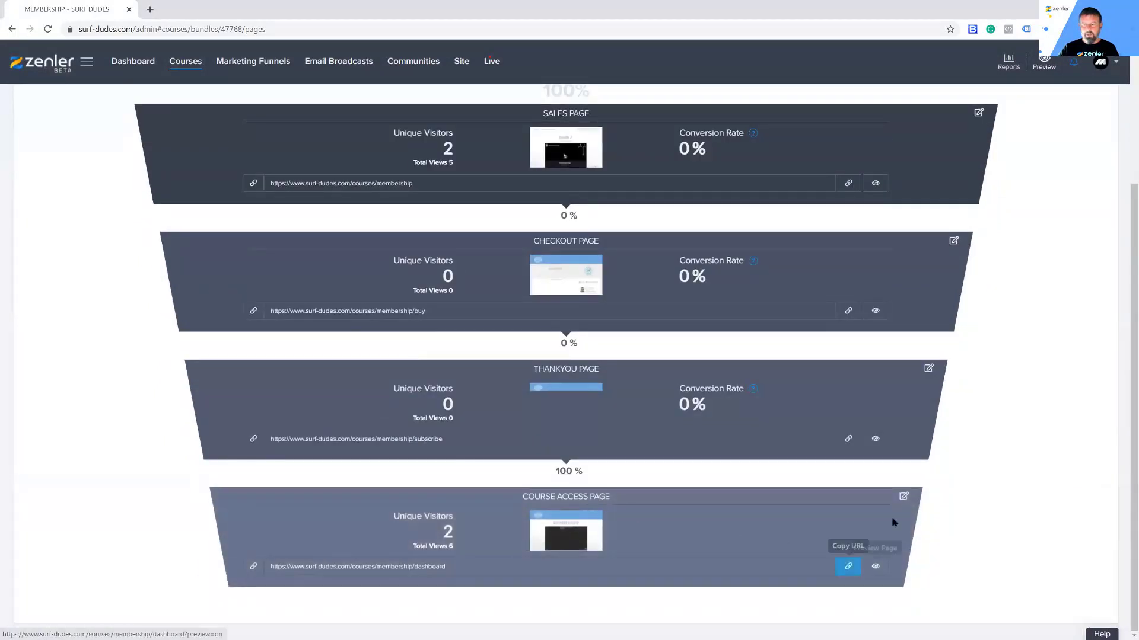
click(903, 496)
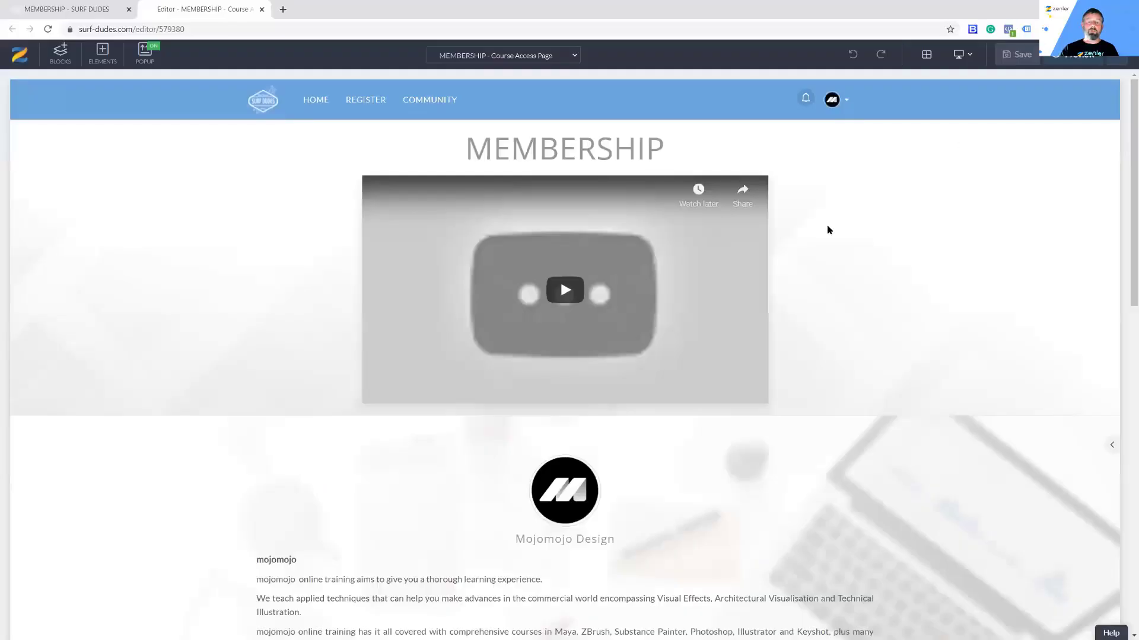
Step: Retitle the 'Courses Included' heading to MEMBERSHIP
scroll(838, 323, down, 3)
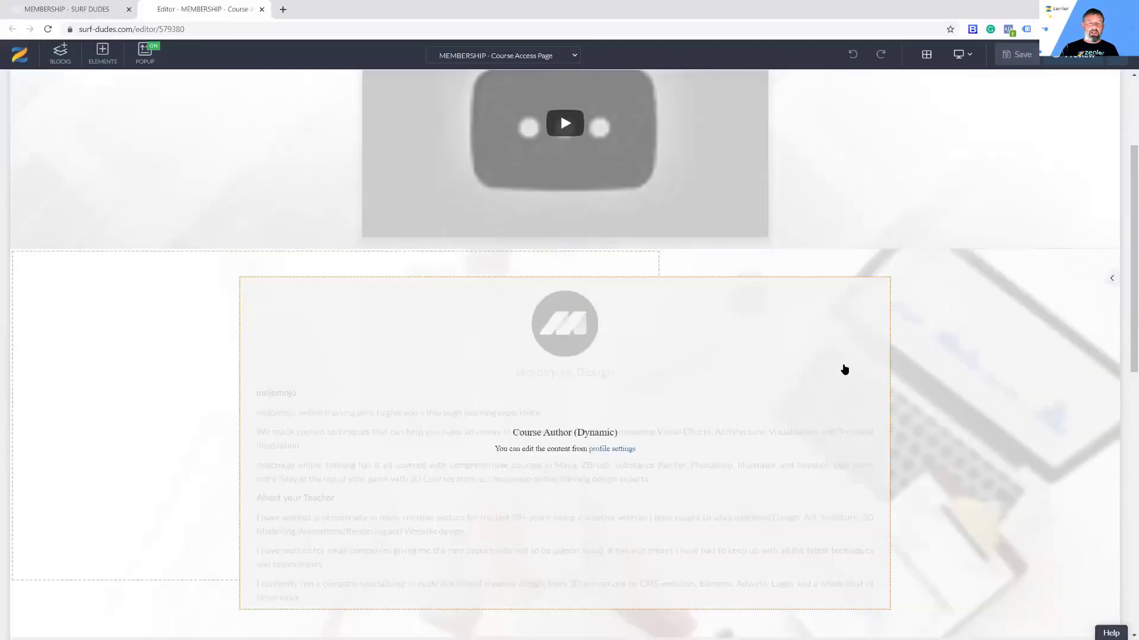
scroll(844, 368, up, 3)
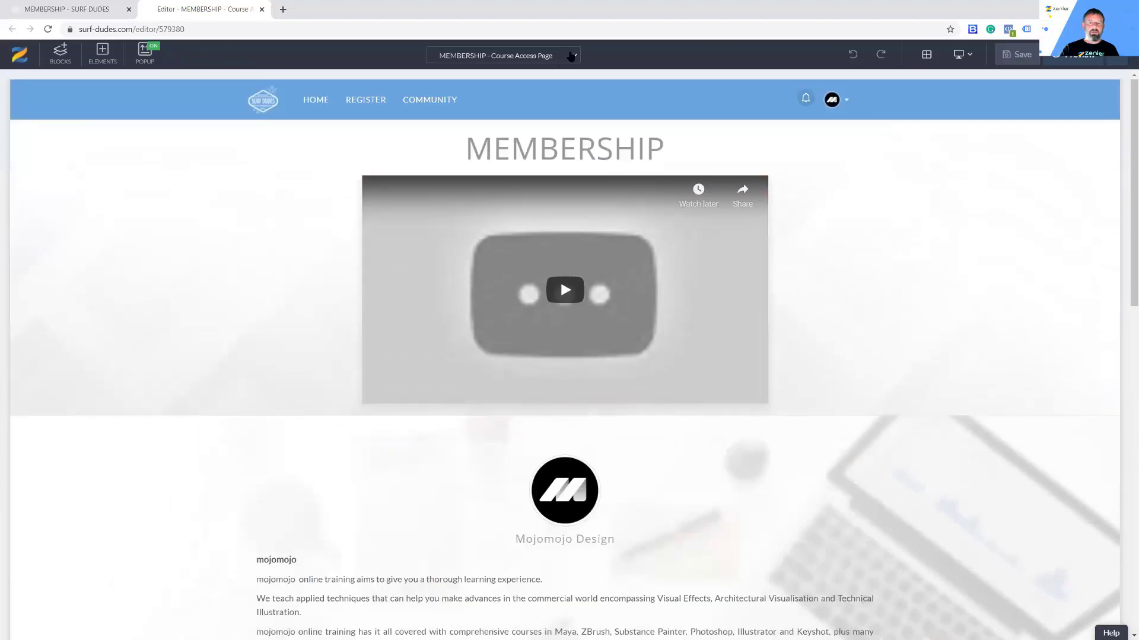
click(568, 54)
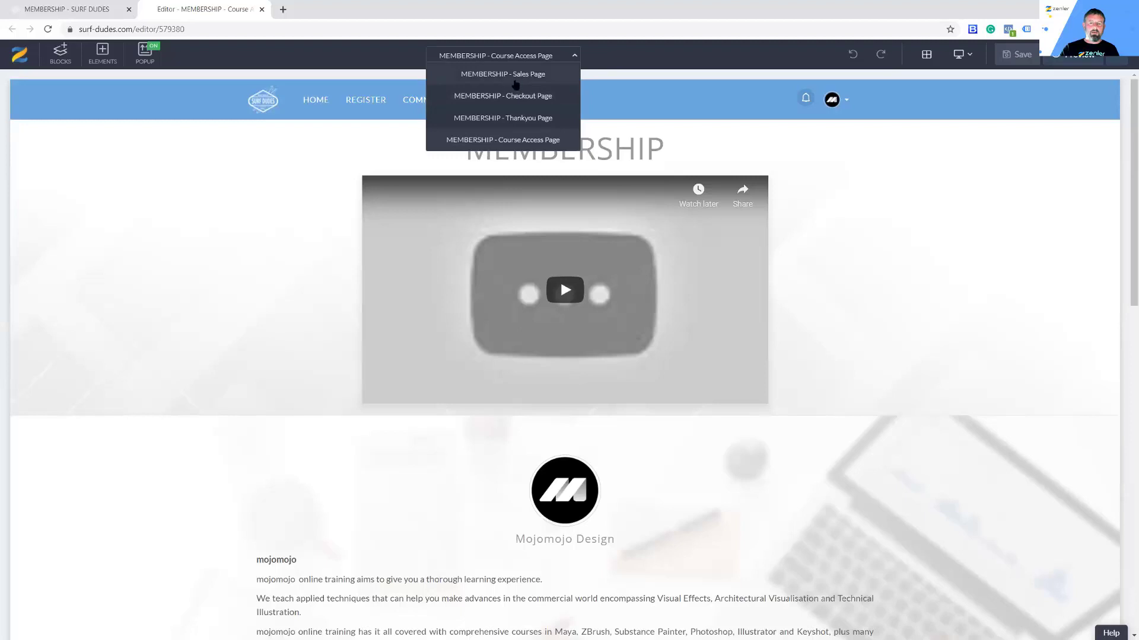
scroll(824, 276, down, 15)
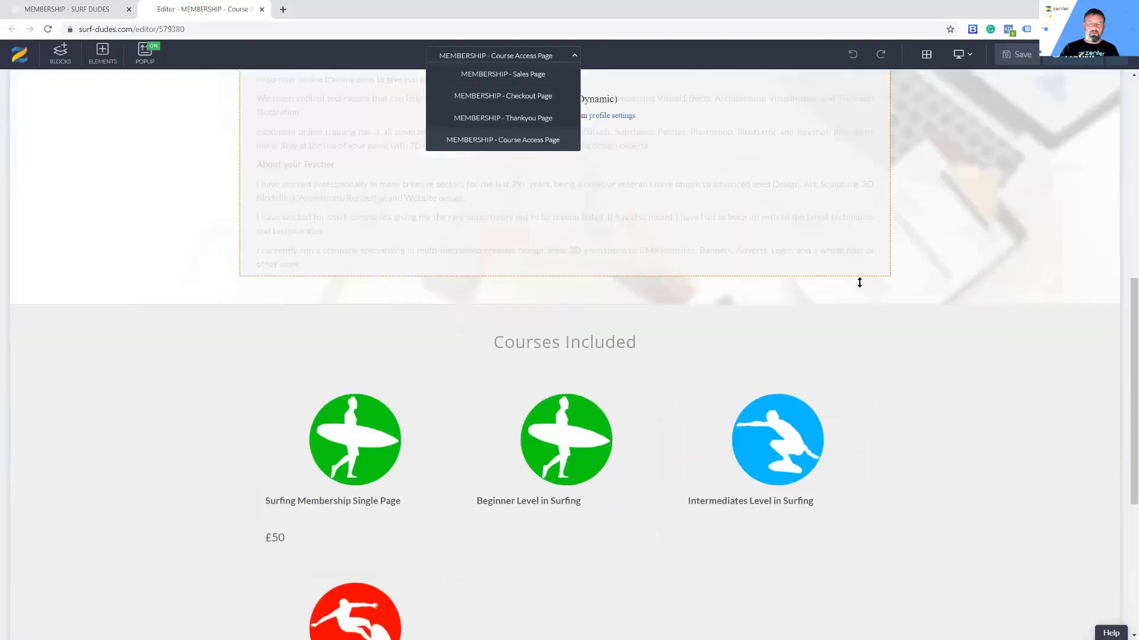
scroll(809, 396, up, 1)
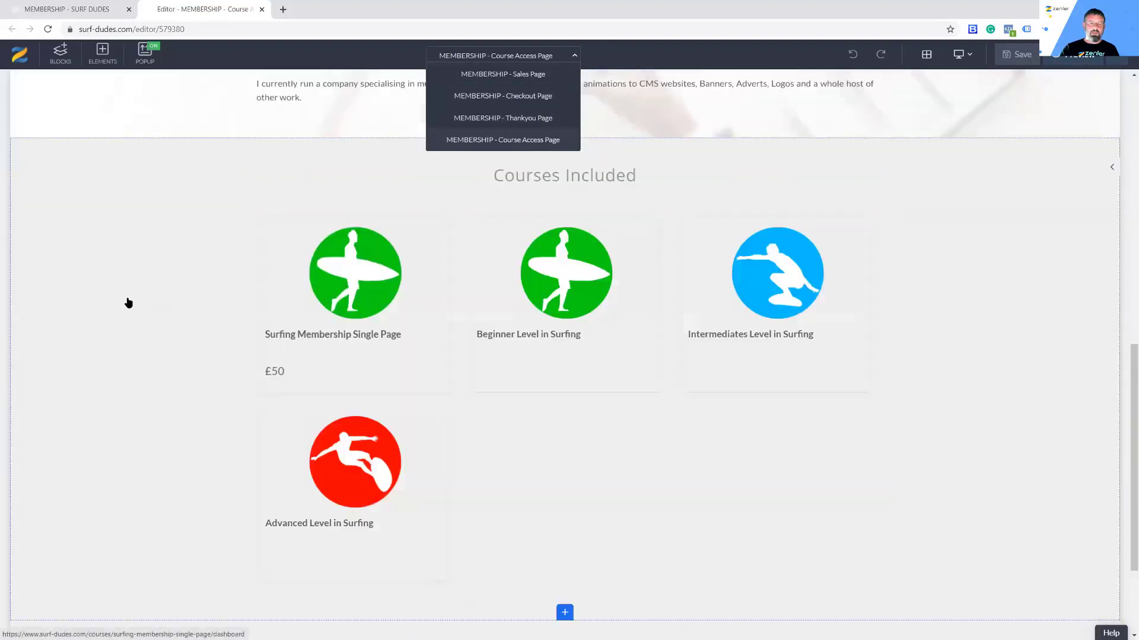
click(514, 179)
drag(637, 177, 448, 169)
text(MEMBERSHIP)
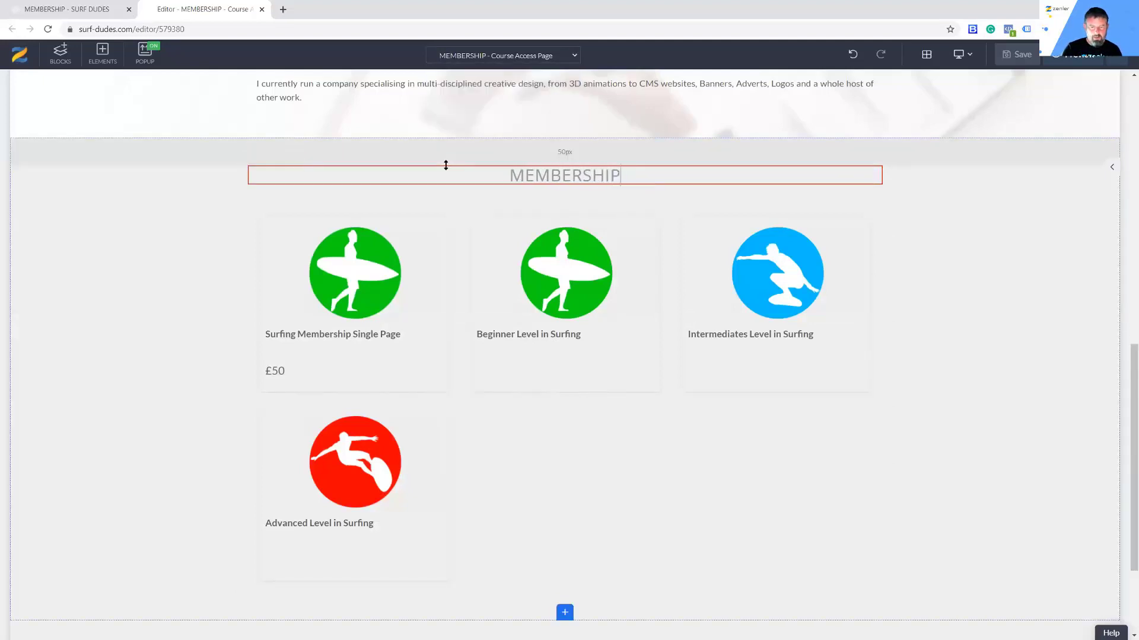
click(446, 165)
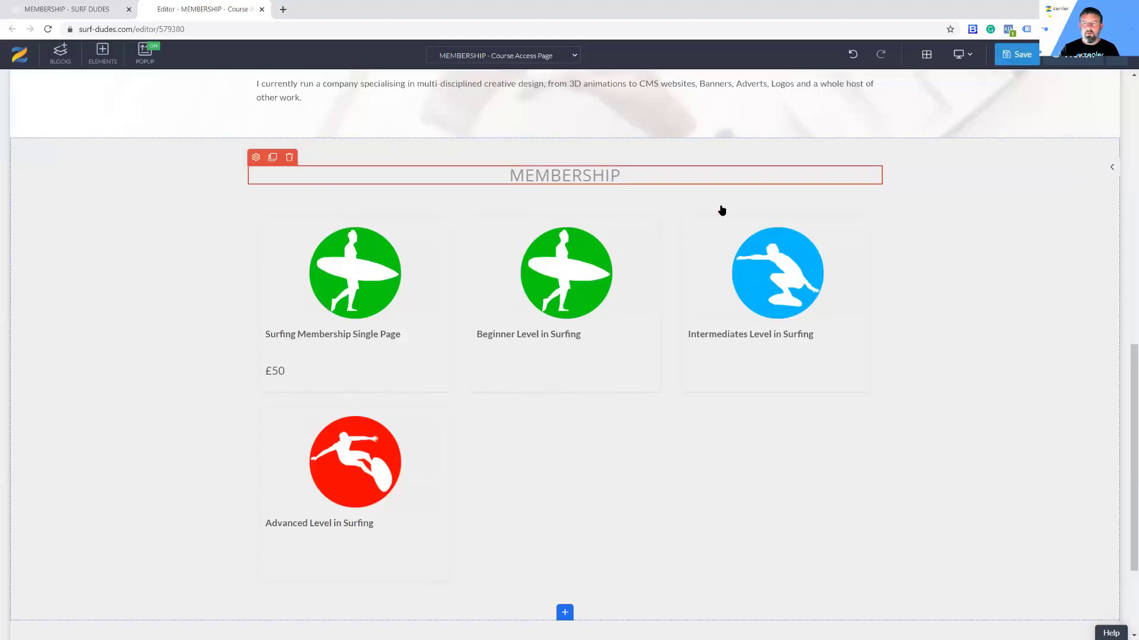
Step: Delete the author information block and the title-and-video block
scroll(105, 268, up, 4)
scroll(104, 268, up, 3)
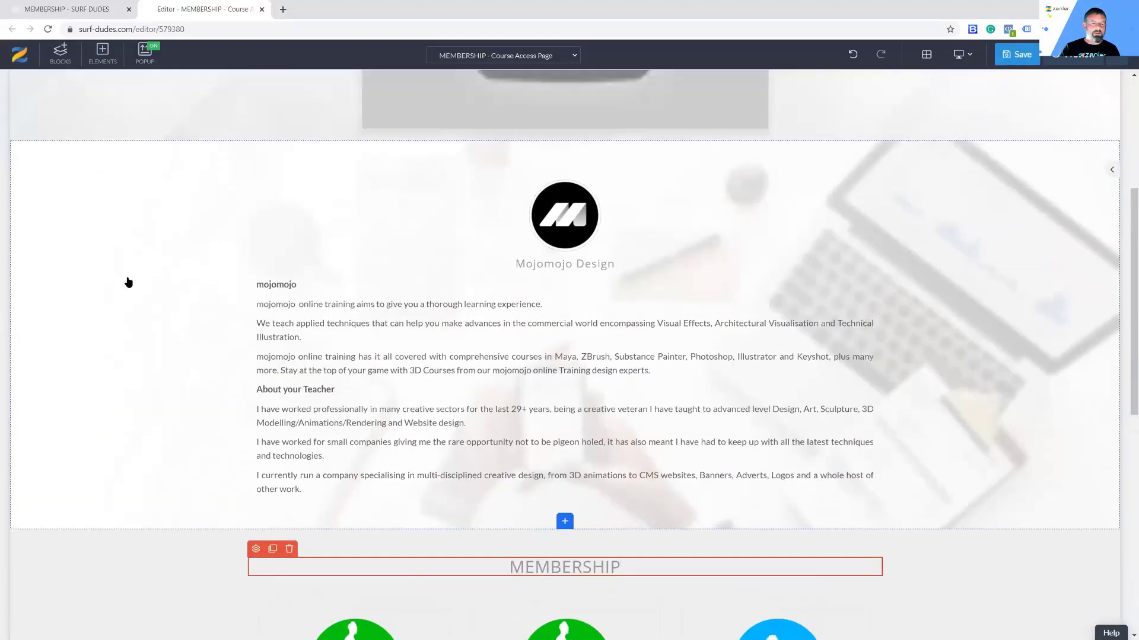
click(69, 202)
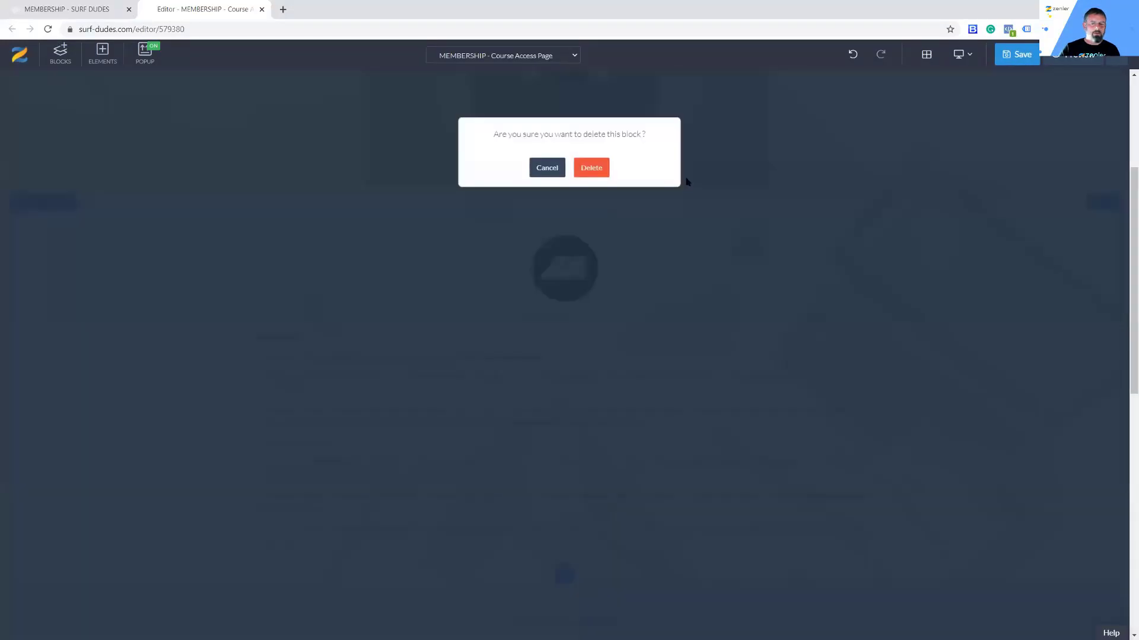
click(591, 168)
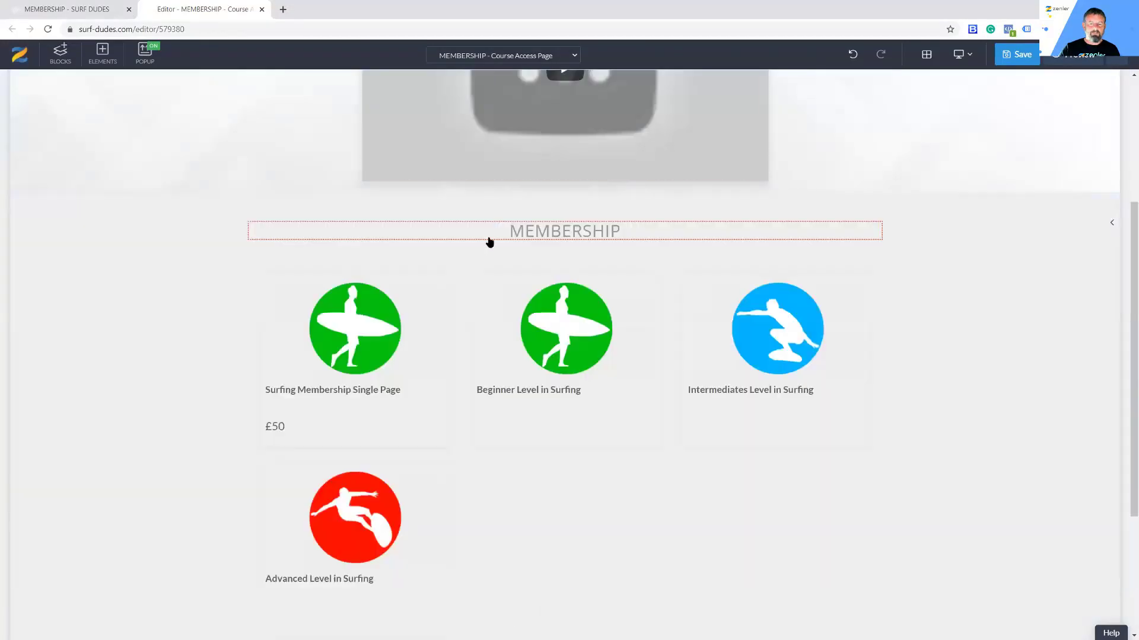
scroll(490, 241, up, 4)
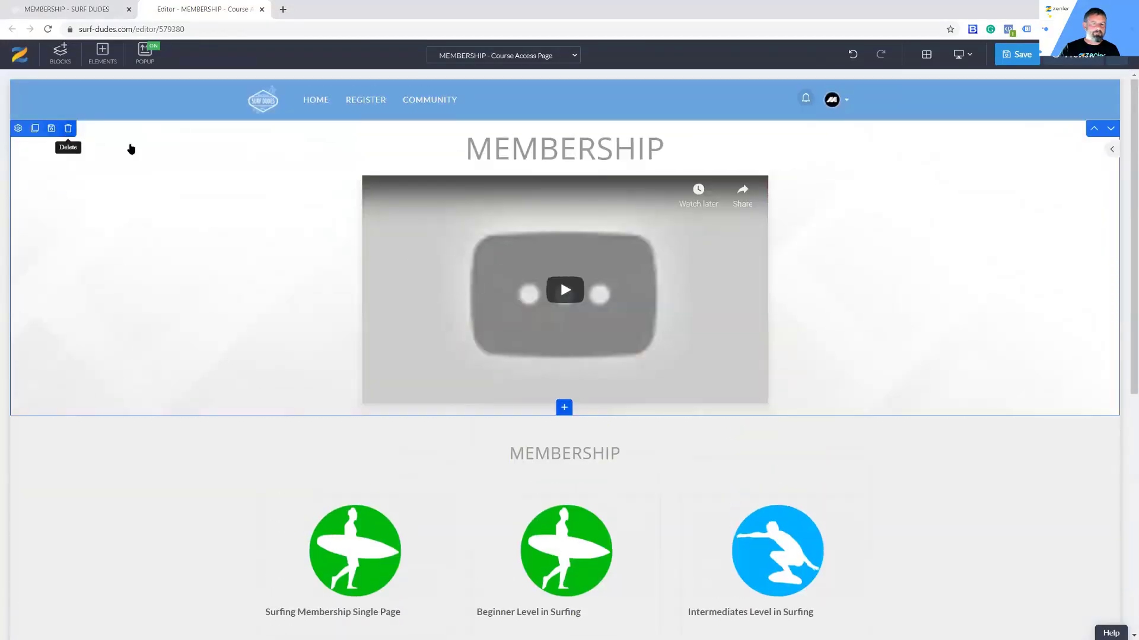
click(68, 125)
click(591, 168)
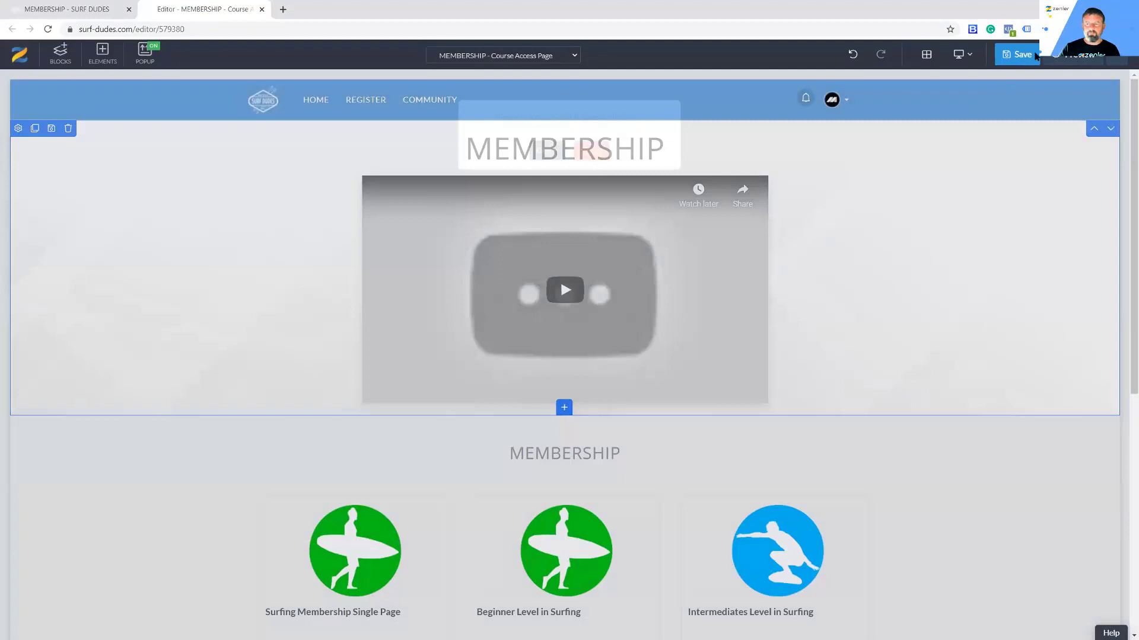
Step: Save the trimmed course access page and return to the bundle's pages funnel
click(1017, 55)
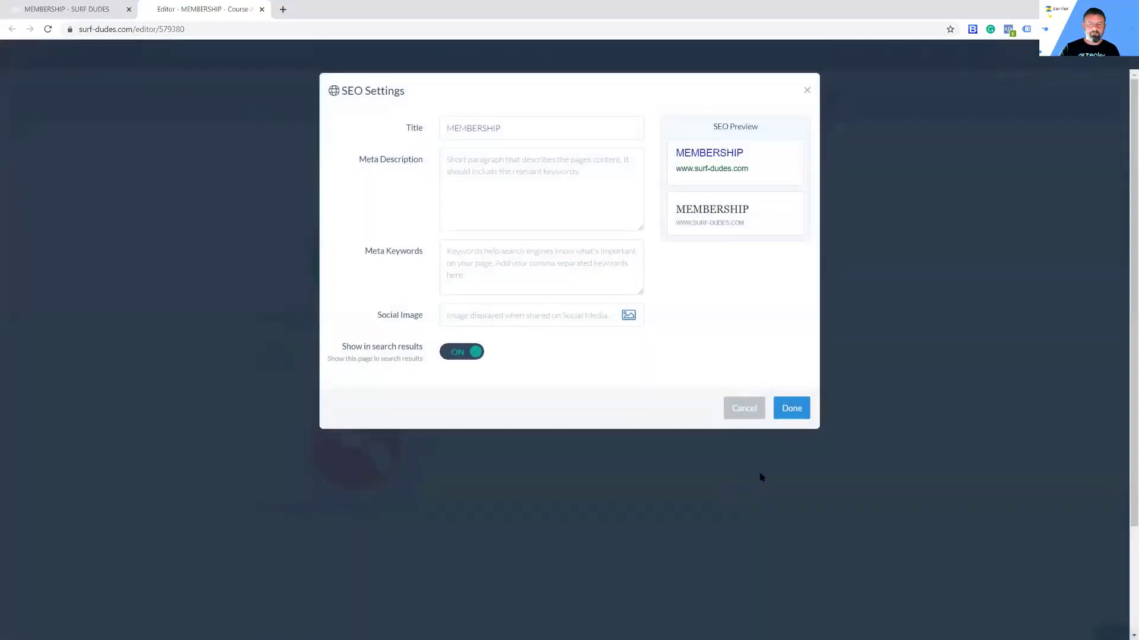
click(783, 412)
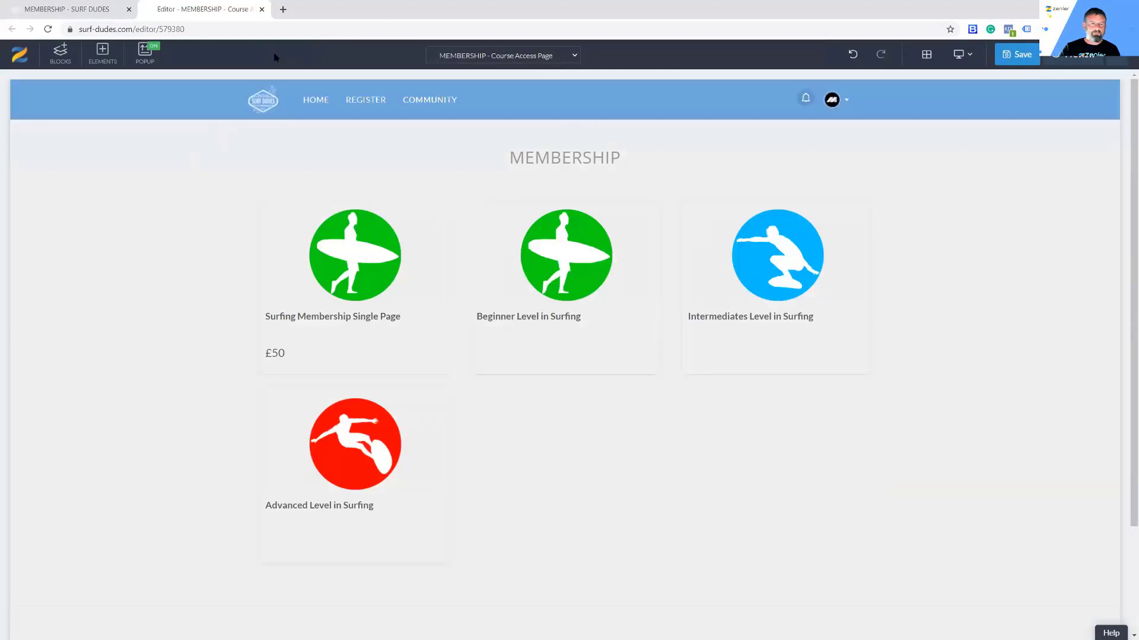
click(89, 10)
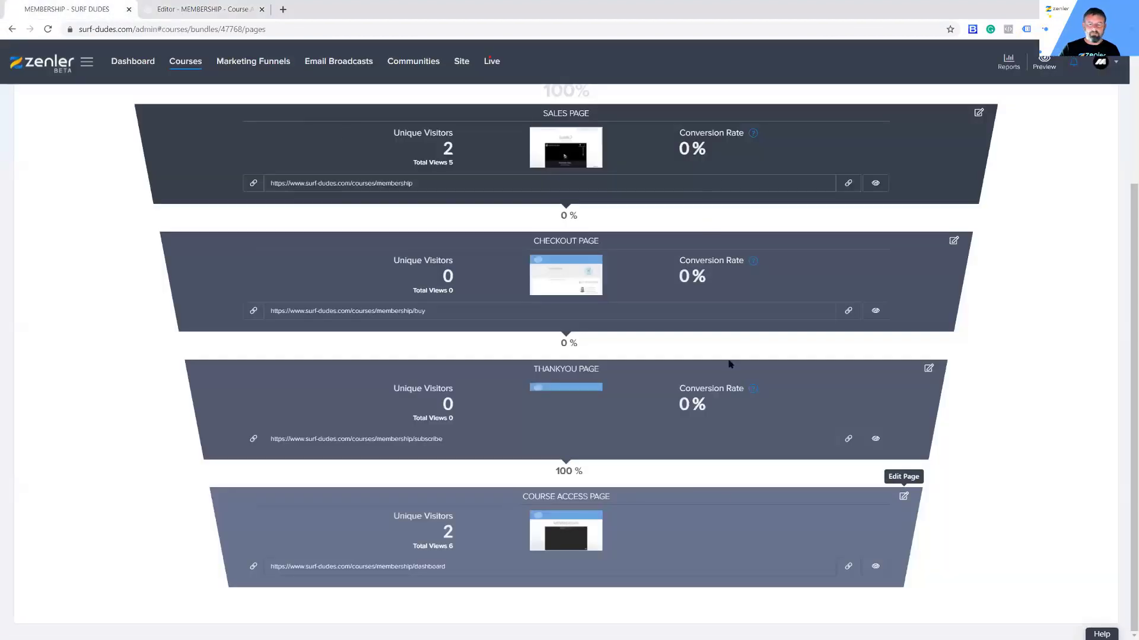
Step: Preview the course access page and open the Beginner Level in Surfing course
click(875, 567)
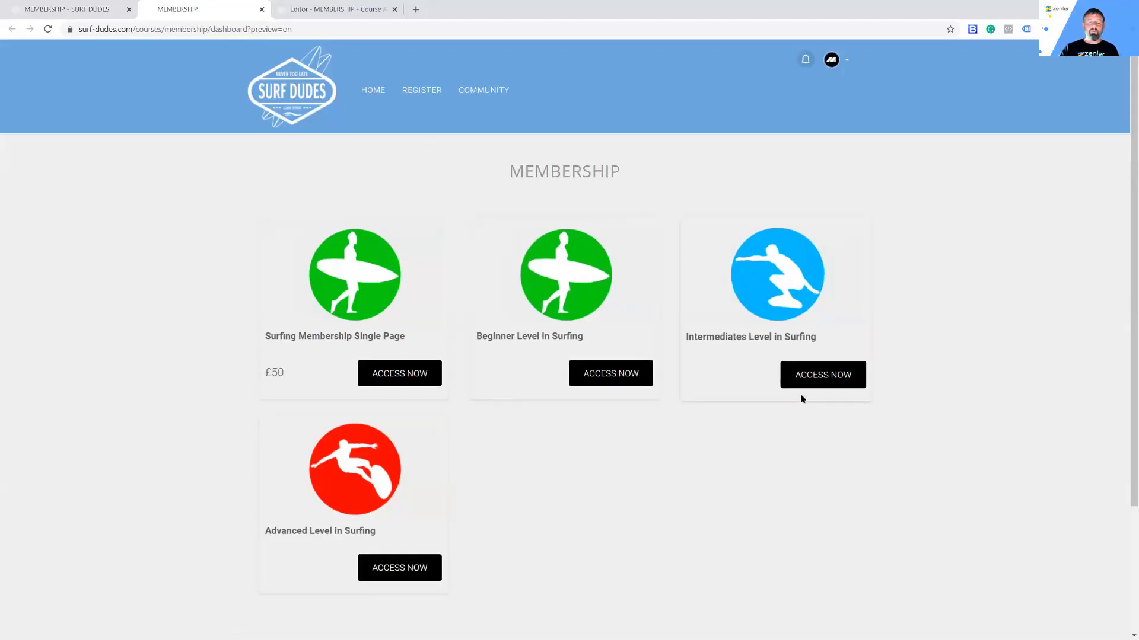
click(614, 376)
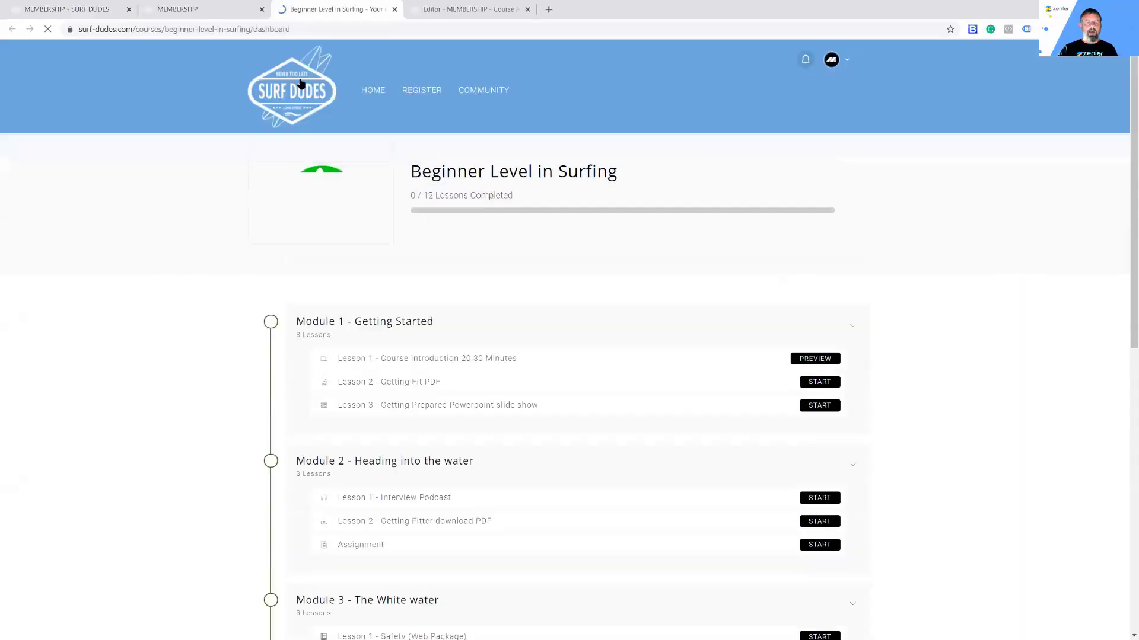
click(217, 11)
Step: Open the Surfing Membership Single Page course and look over its dashboard
click(395, 374)
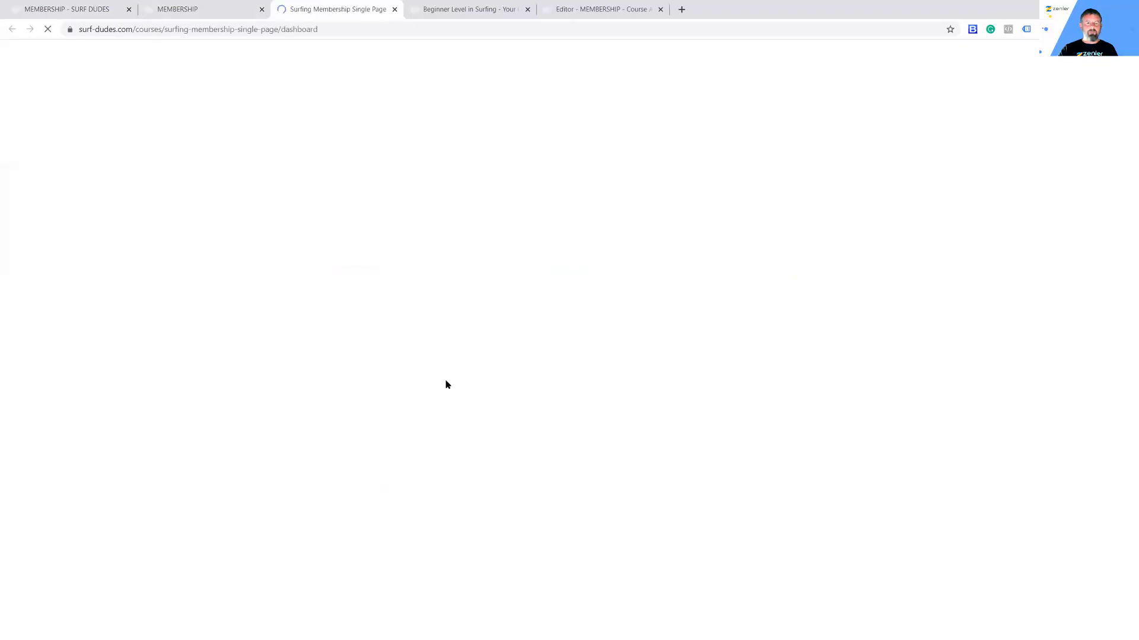
scroll(638, 235, down, 5)
scroll(639, 234, down, 5)
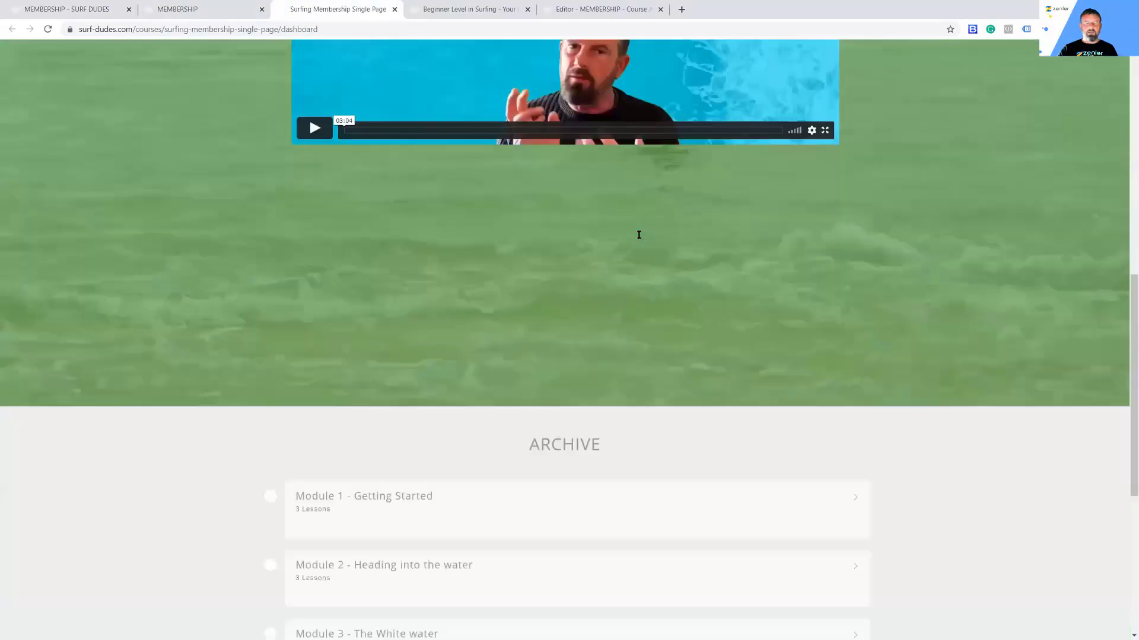
scroll(635, 234, up, 10)
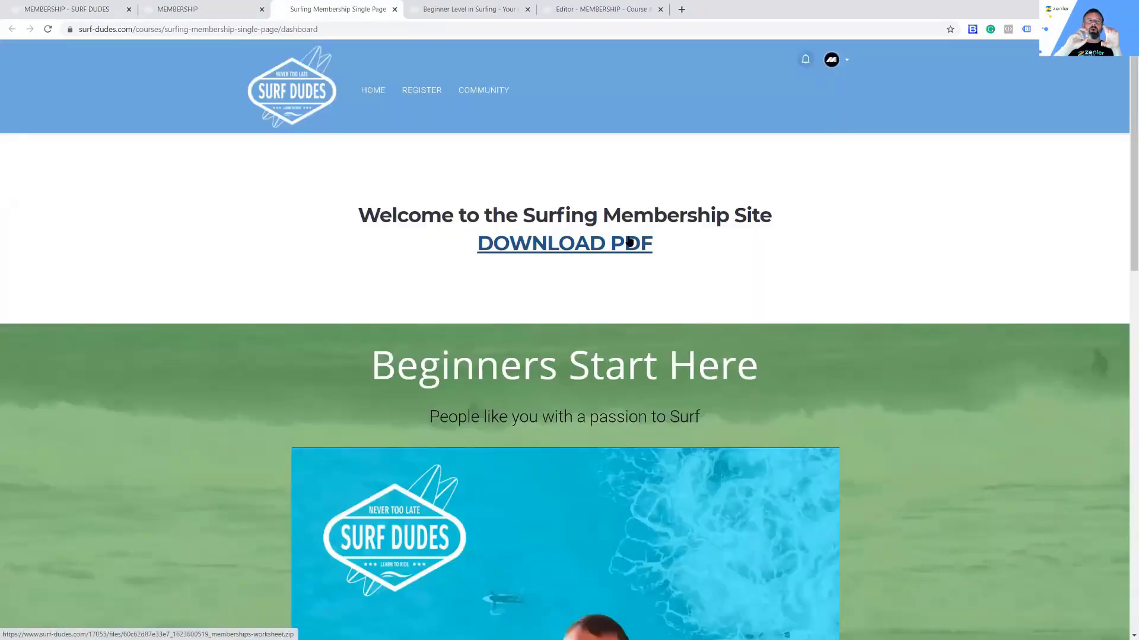